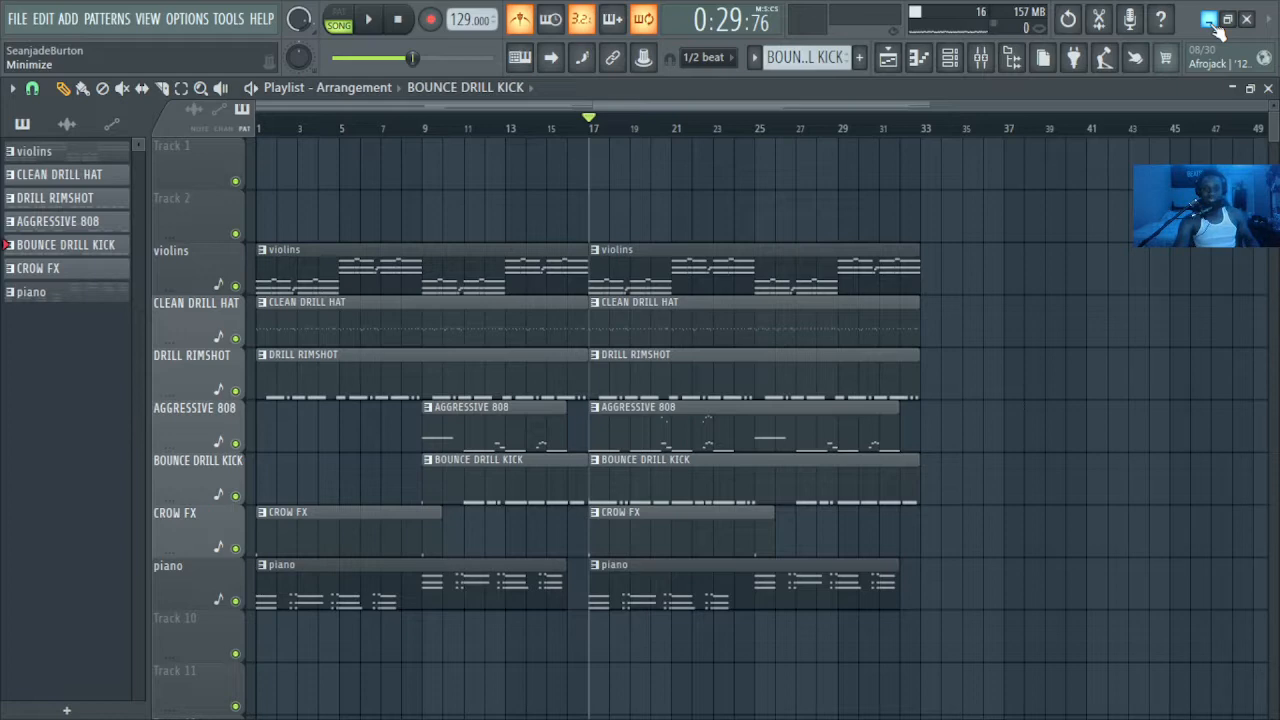
click(1211, 22)
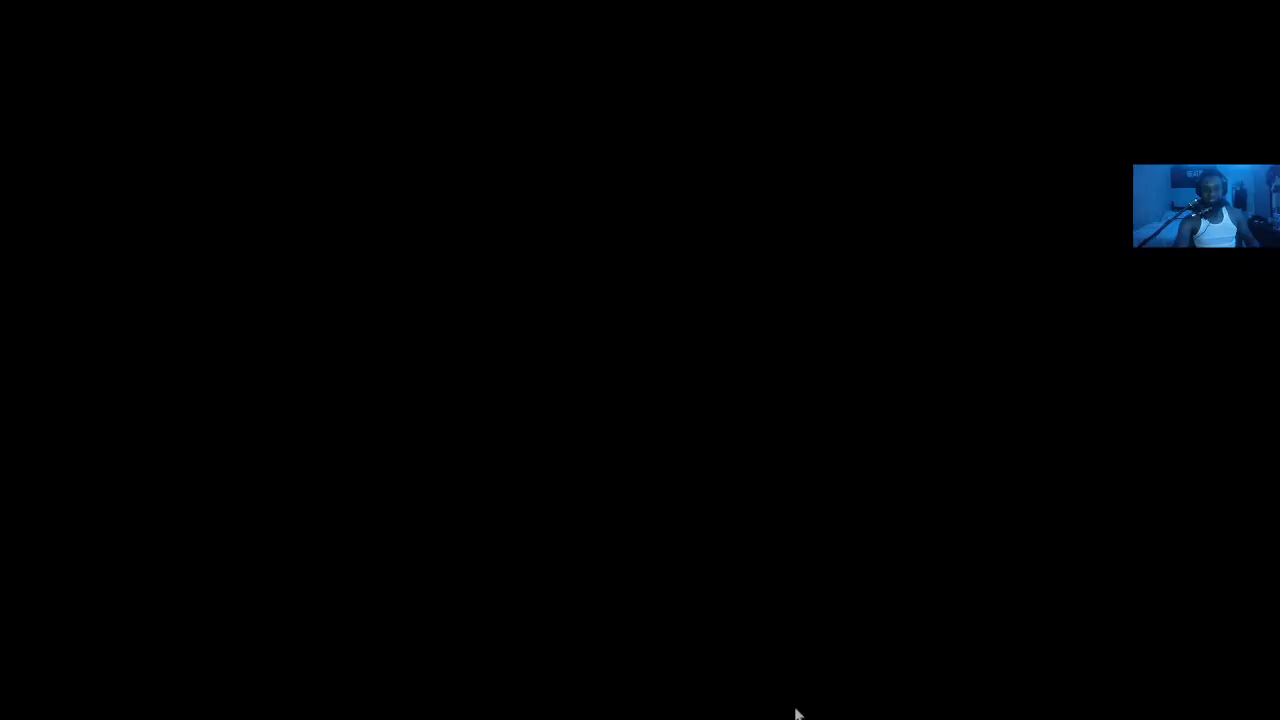
click(797, 712)
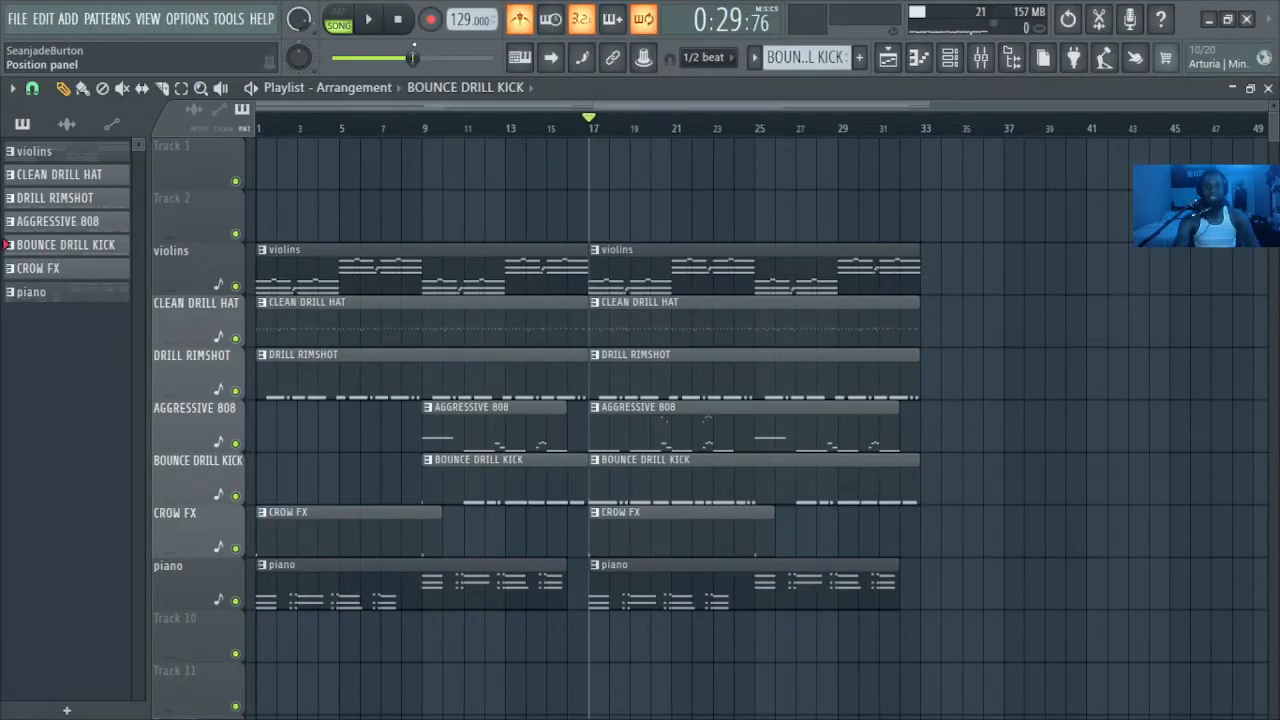
Step: Play the existing arrangement from the start to preview the full beat
drag(416, 58, 337, 59)
key(space)
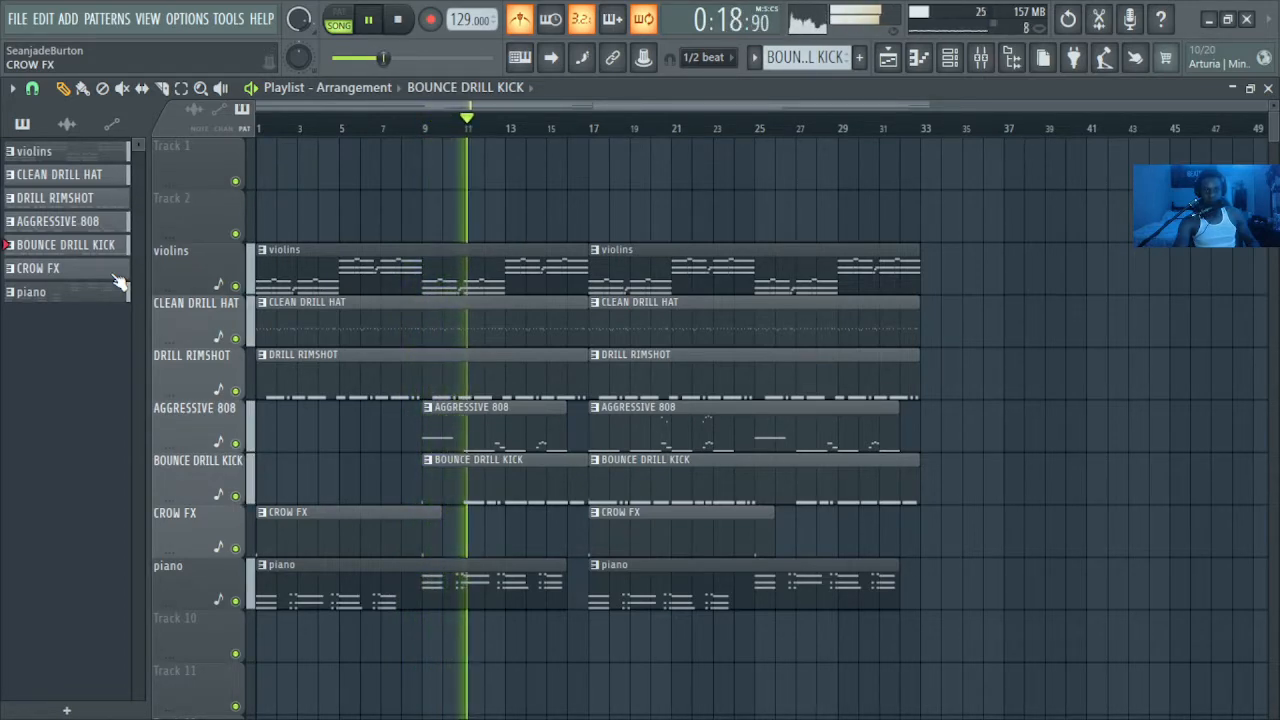
key(space)
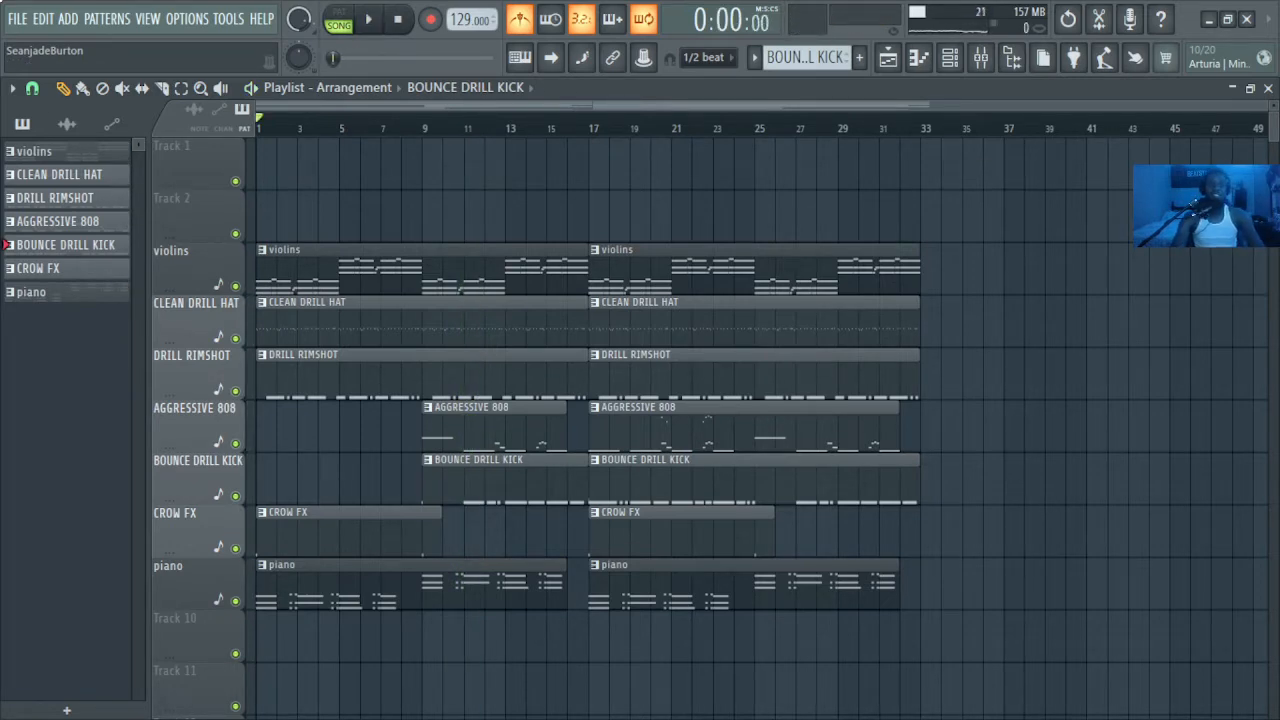
Step: Delete all the existing patterns, from violins through piano
drag(52, 151, 77, 313)
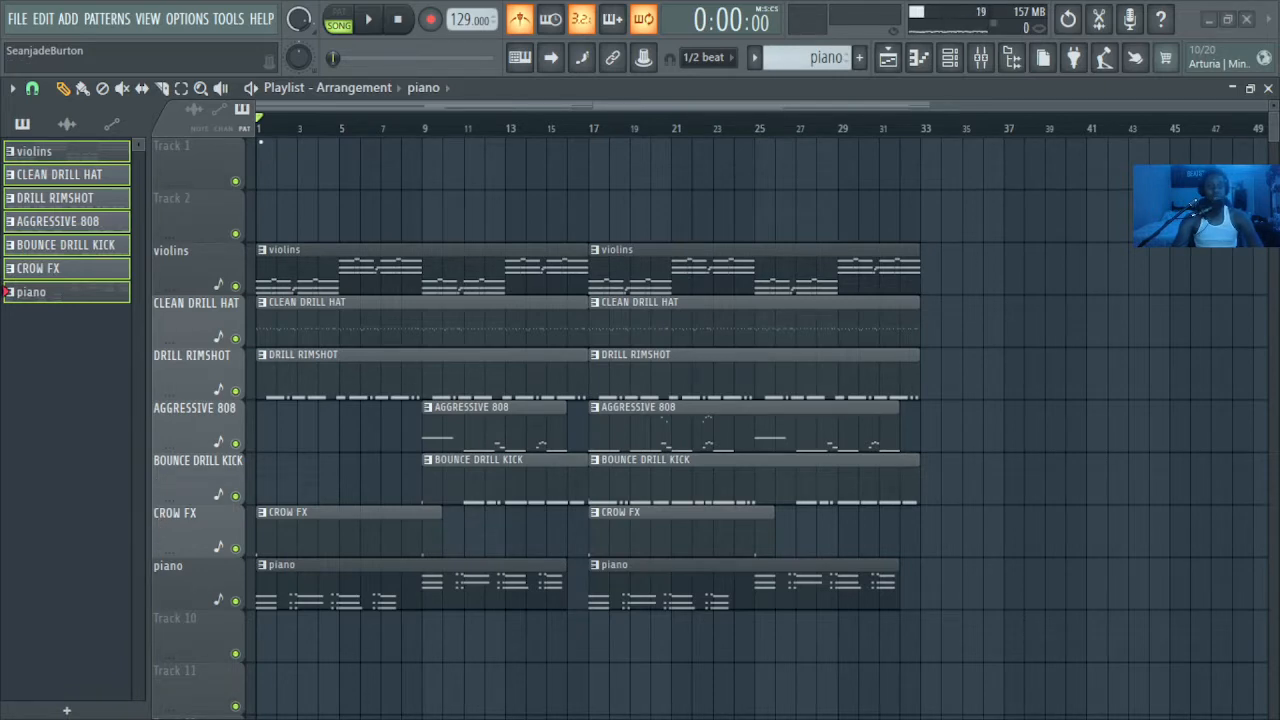
key(ctrl+shift+Delete)
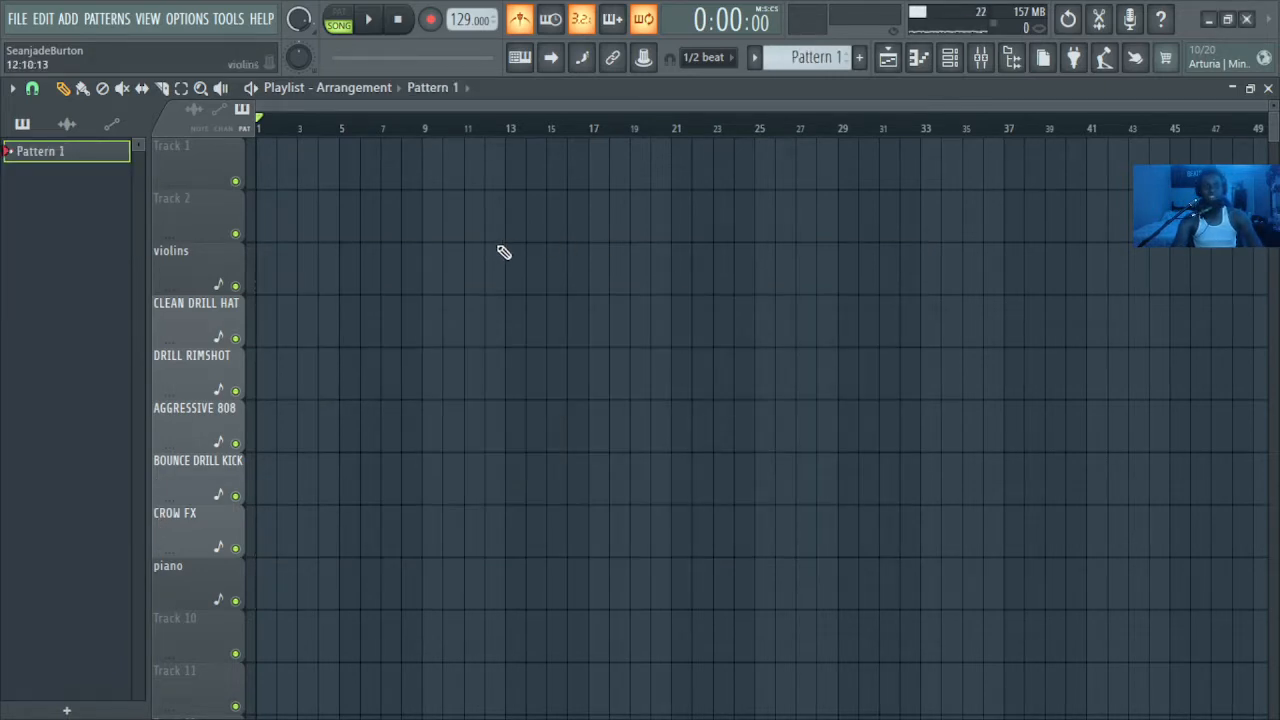
Step: Check the channel rack, open the violins piano roll and briefly play the empty song to hear the metronome
click(963, 60)
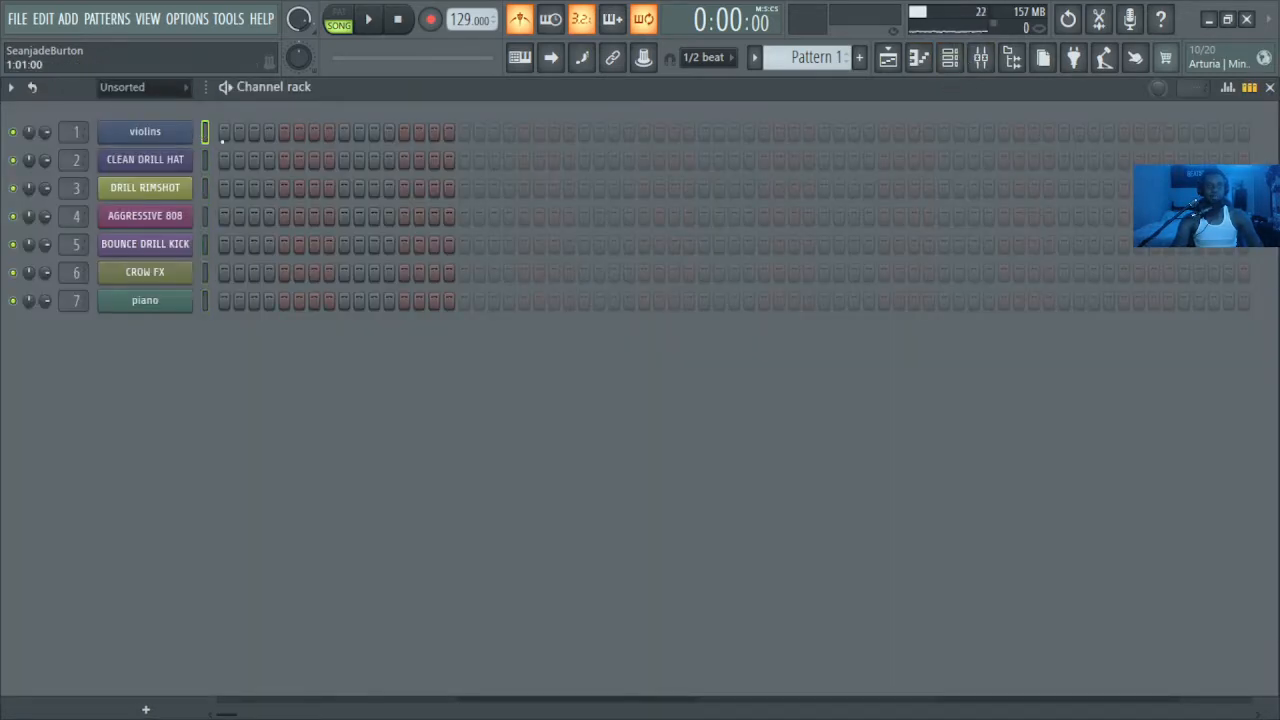
click(926, 72)
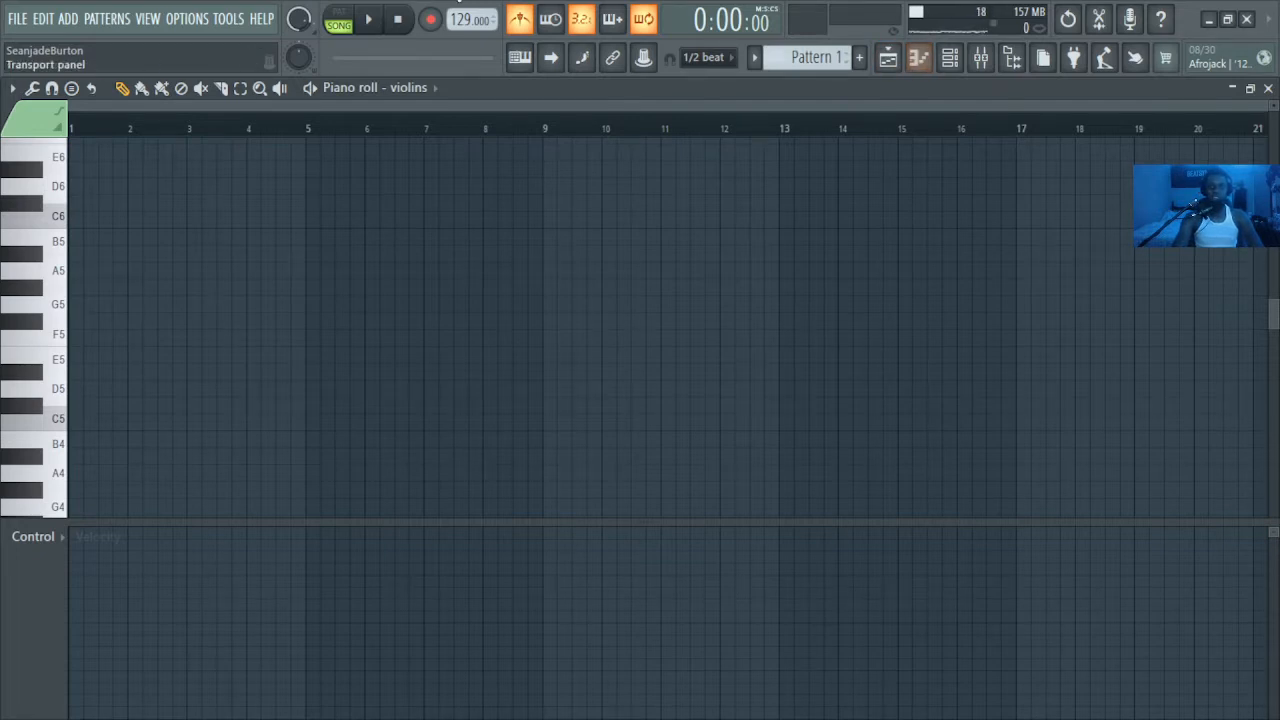
key(space)
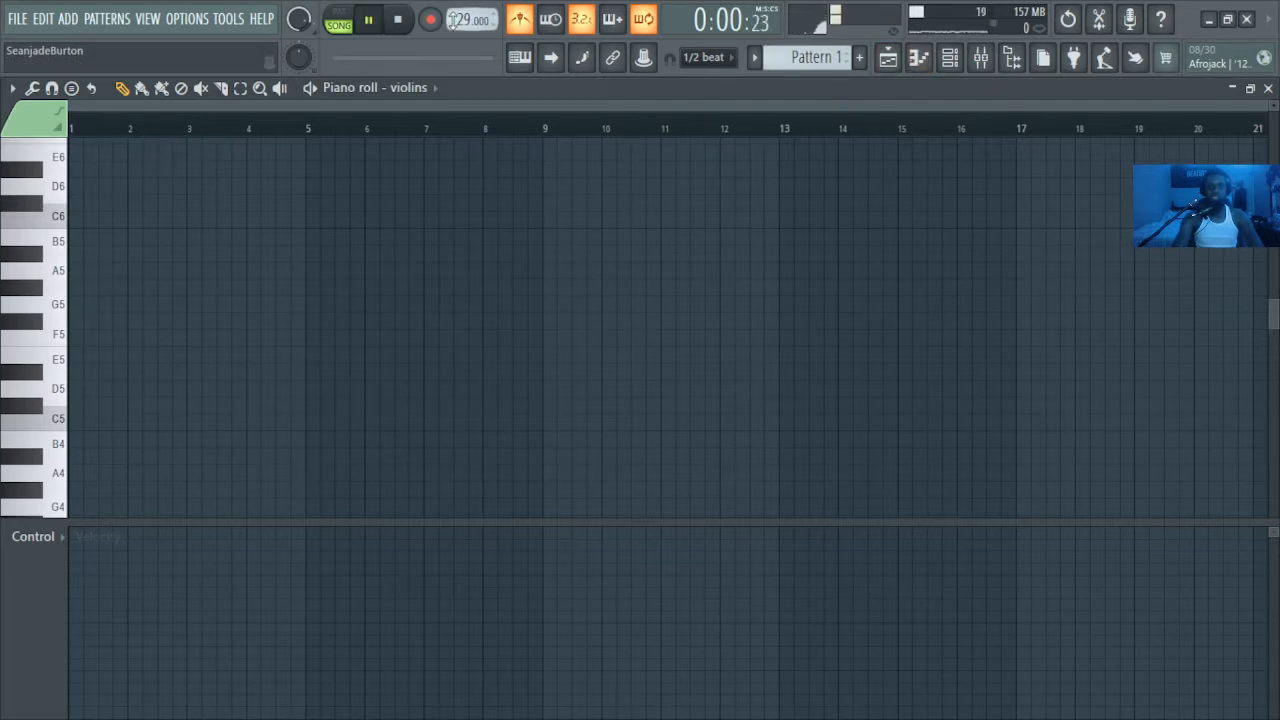
key(space)
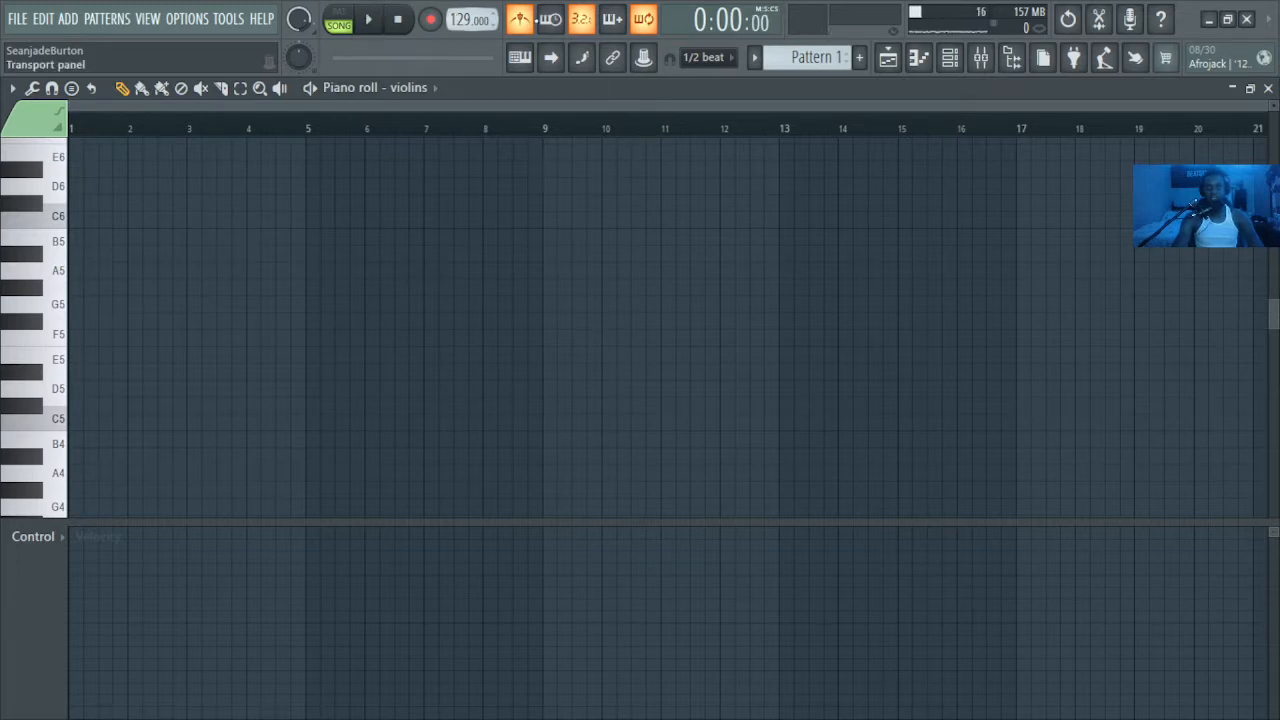
Step: Place Pattern 1 at bar 1 of Track 1 in the playlist and stretch its clip to 16 bars
click(888, 57)
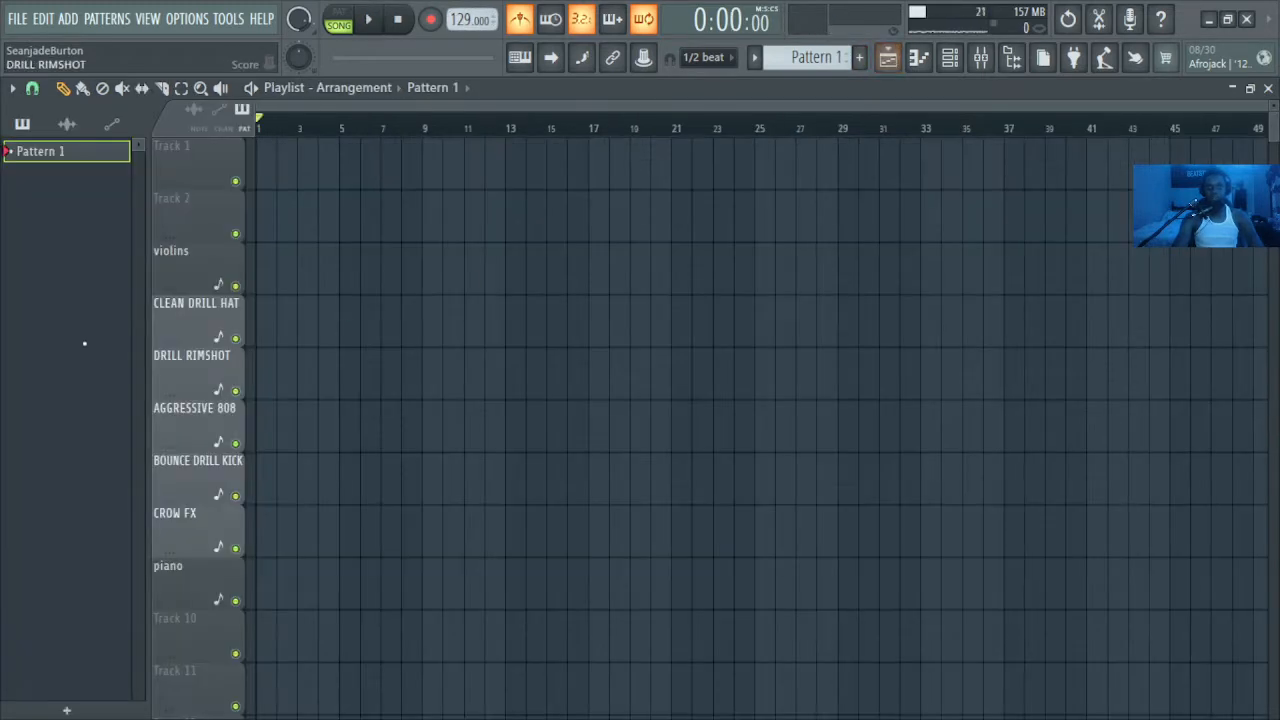
click(263, 177)
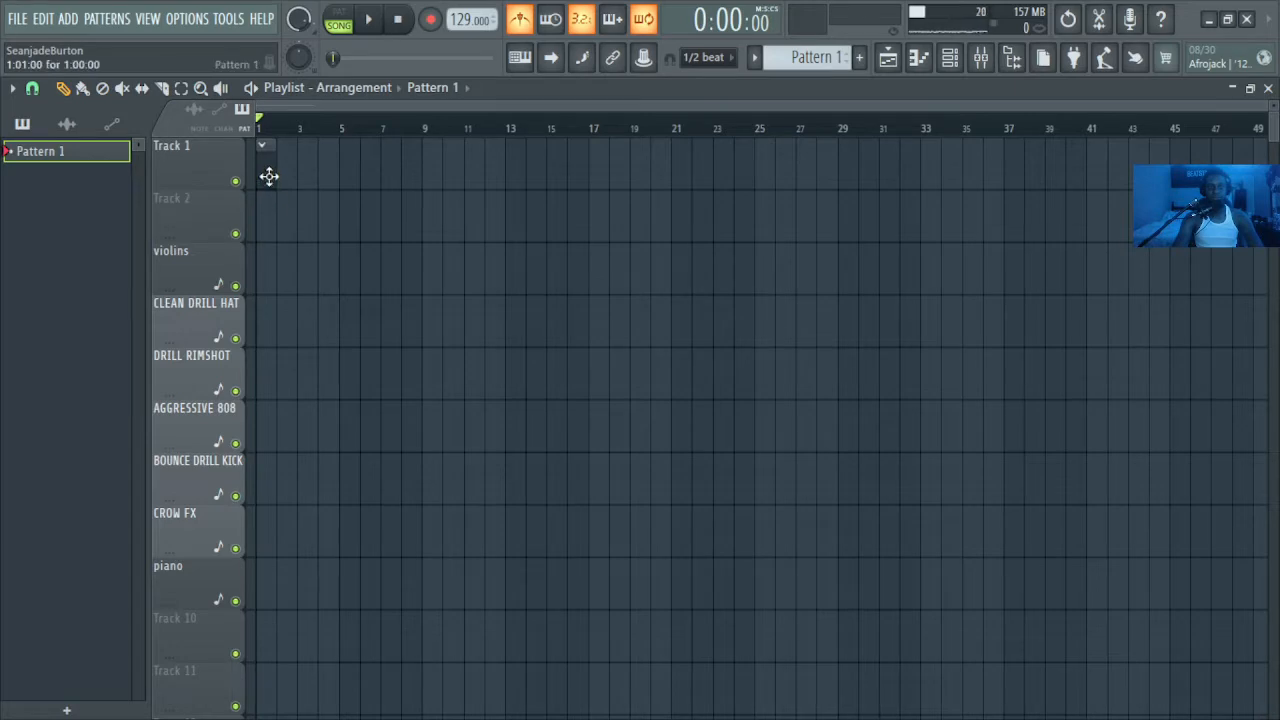
drag(274, 177, 580, 177)
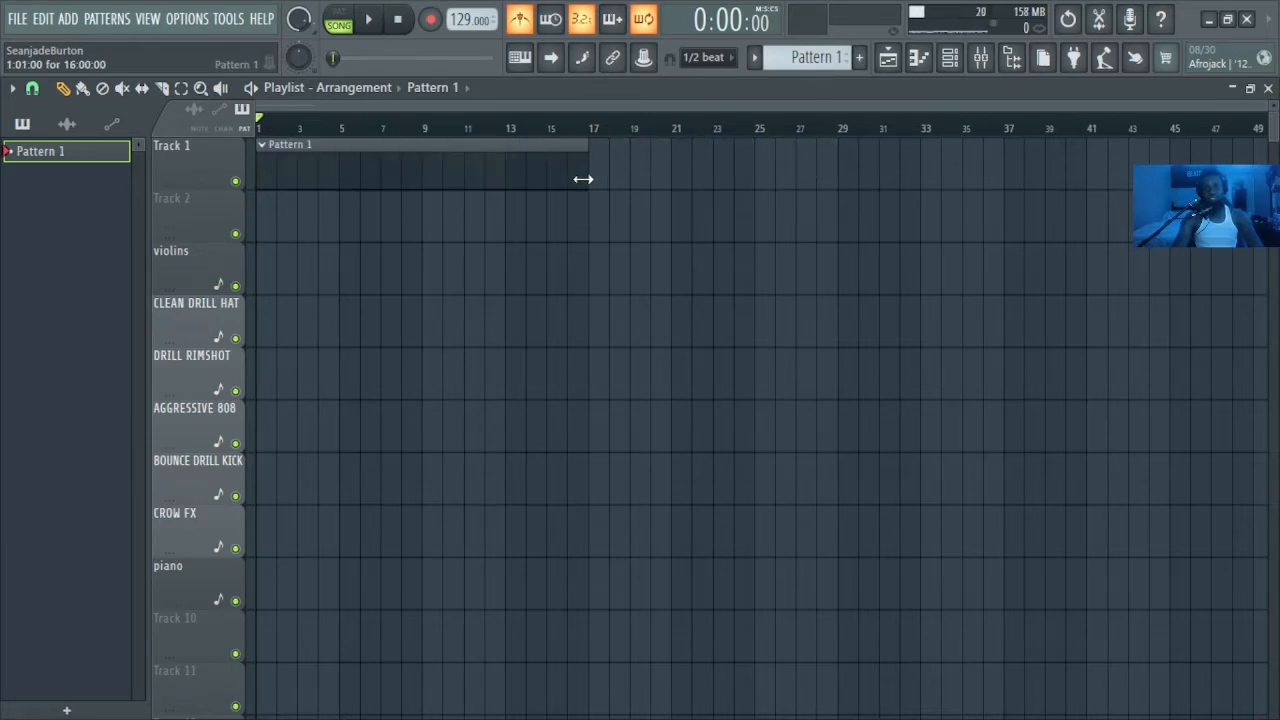
Step: Return to the violins piano roll, enable recording and briefly start and stop the transport
drag(1264, 105, 797, 104)
click(918, 57)
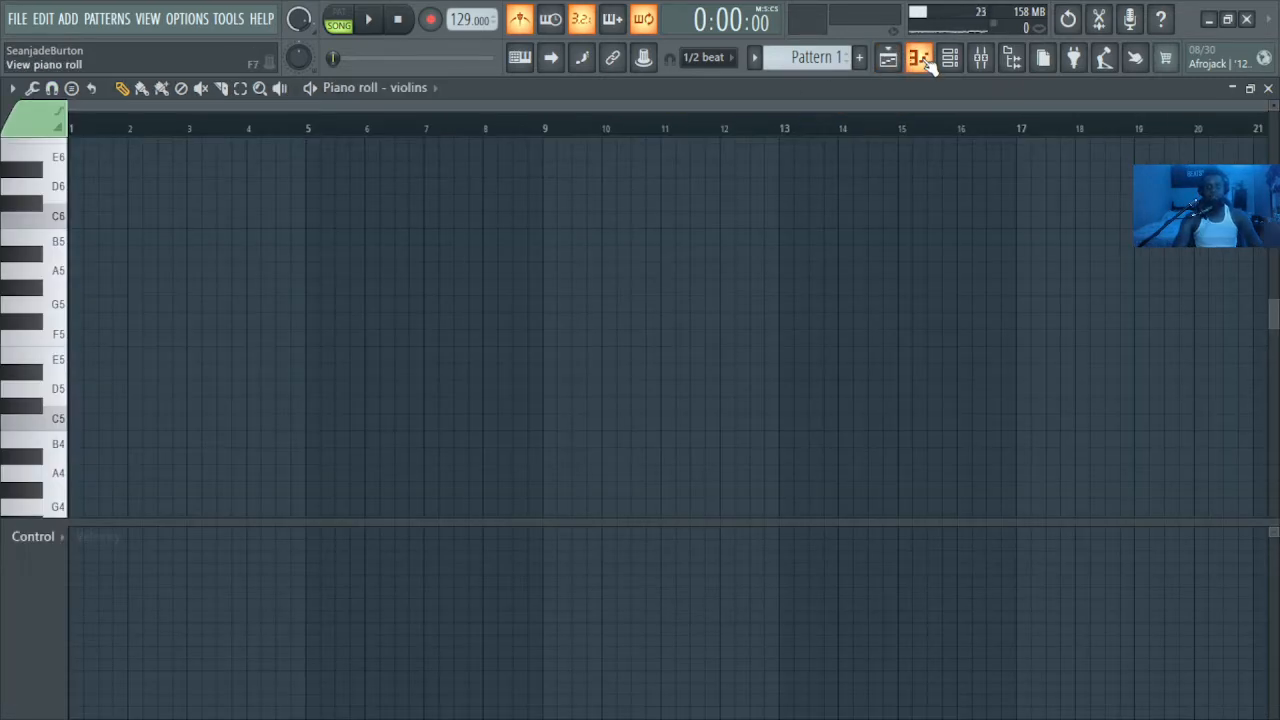
click(430, 20)
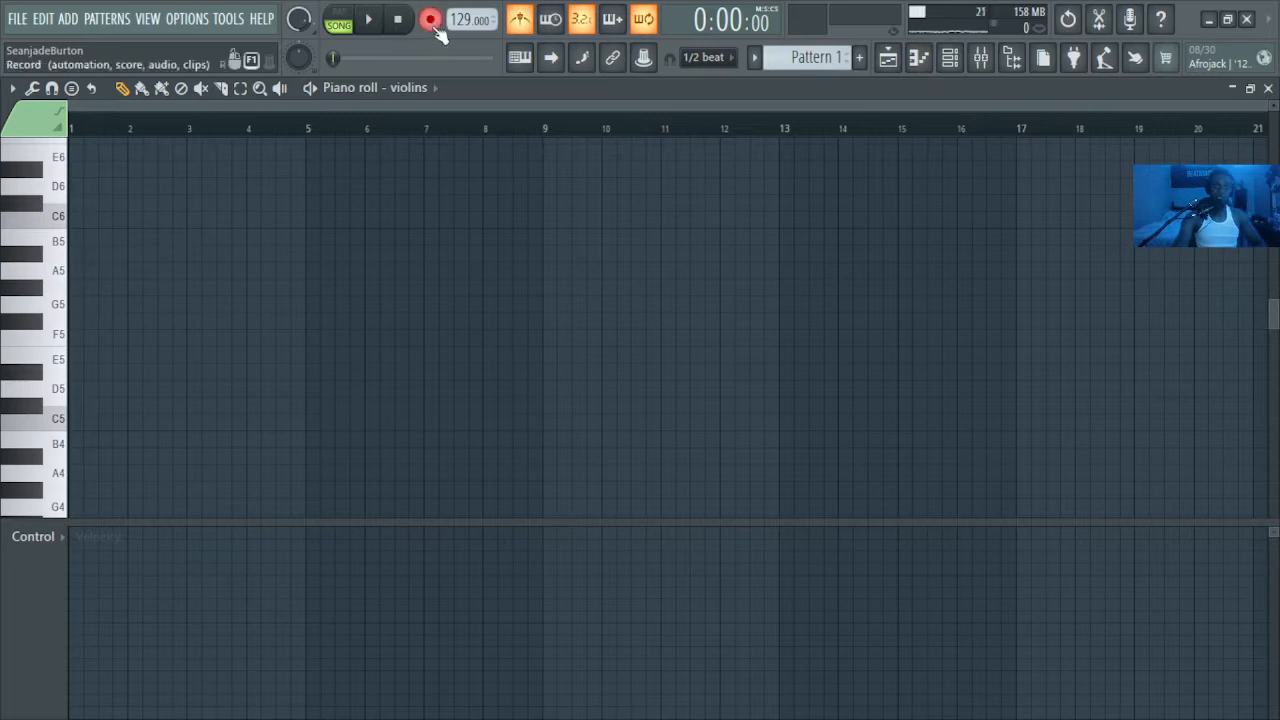
key(space)
key(space)
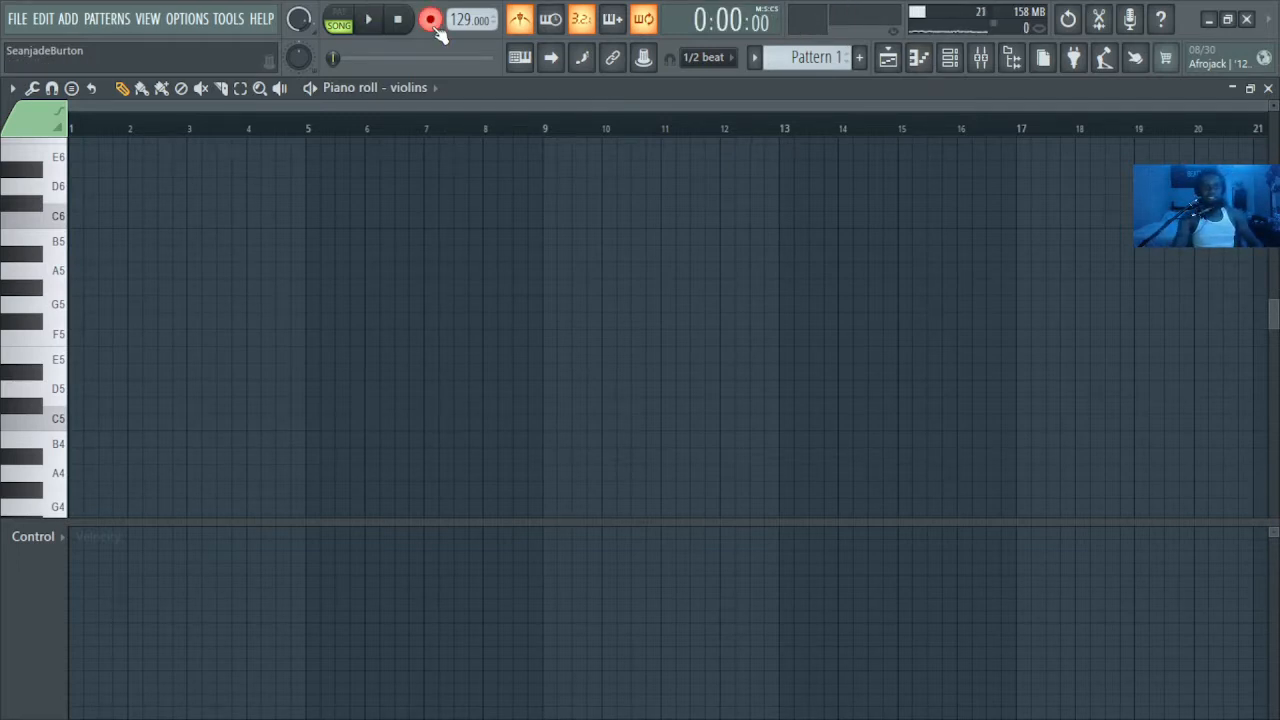
Step: Try playing a few violin notes with the typing keyboard enabled, and disable it again
click(520, 64)
key(t)
key(b)
key(i)
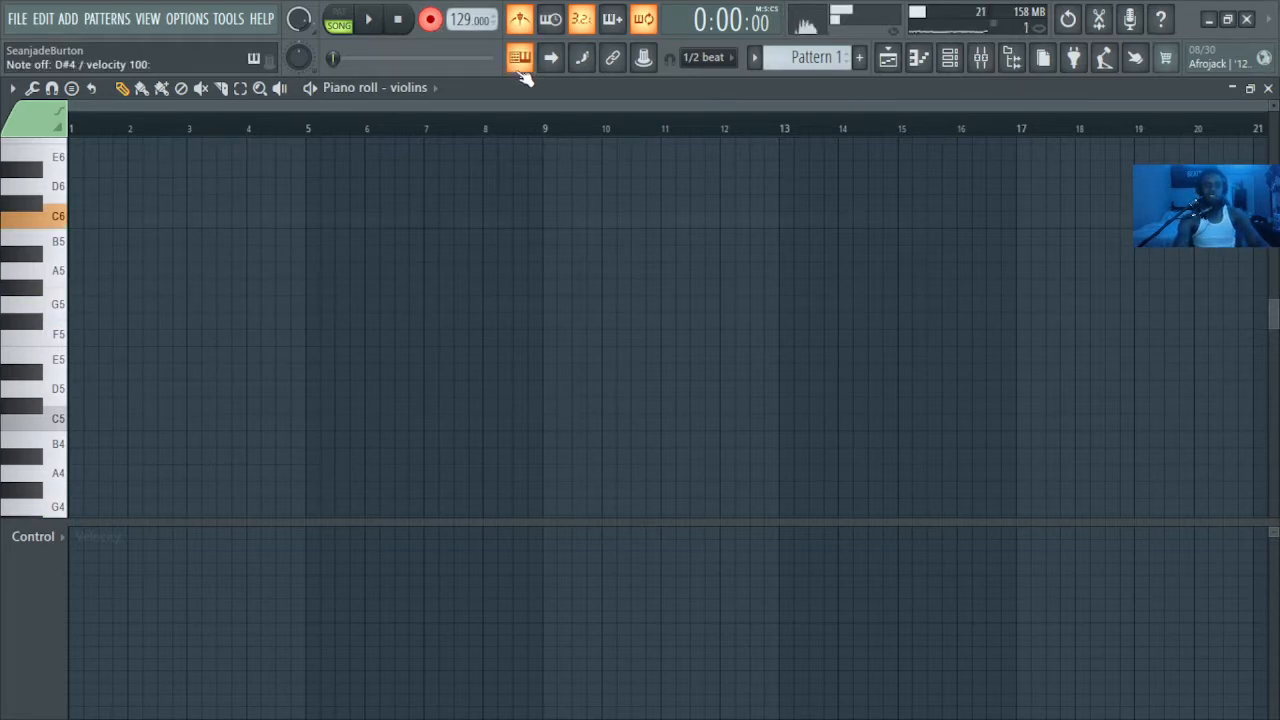
key(r)
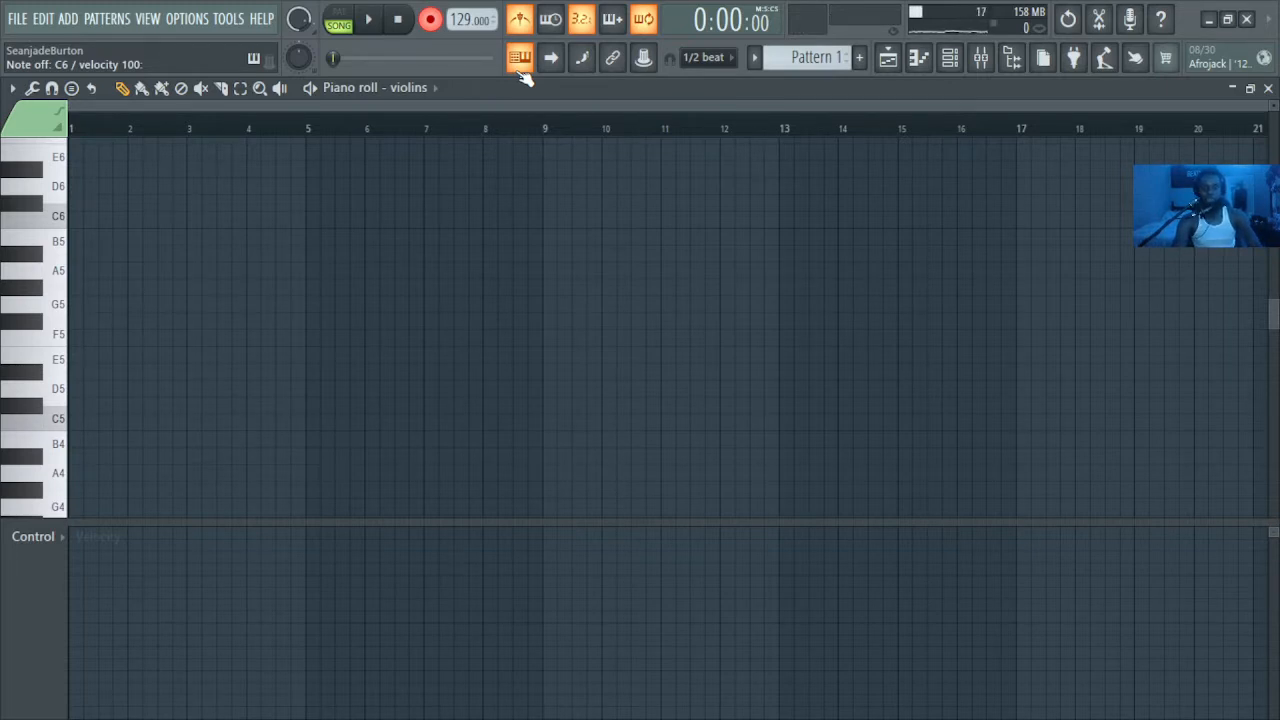
click(521, 70)
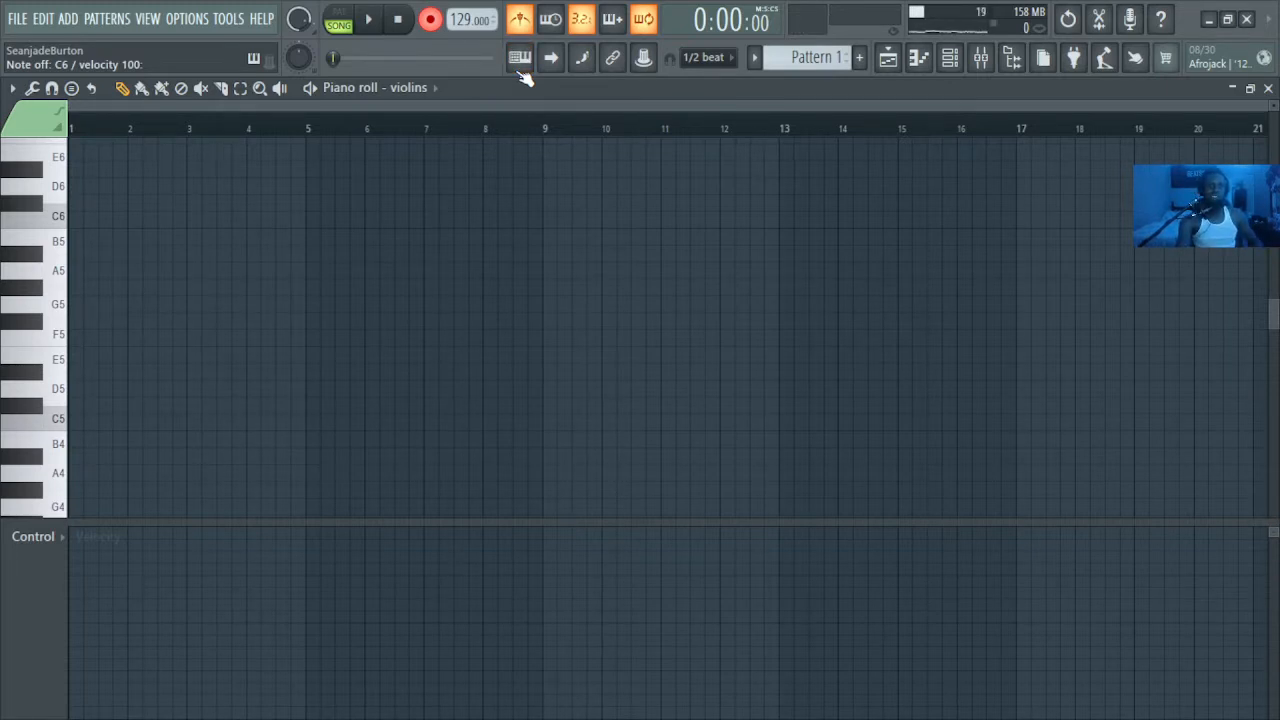
Step: Switch the violins piano roll to the Paint tool
key(b)
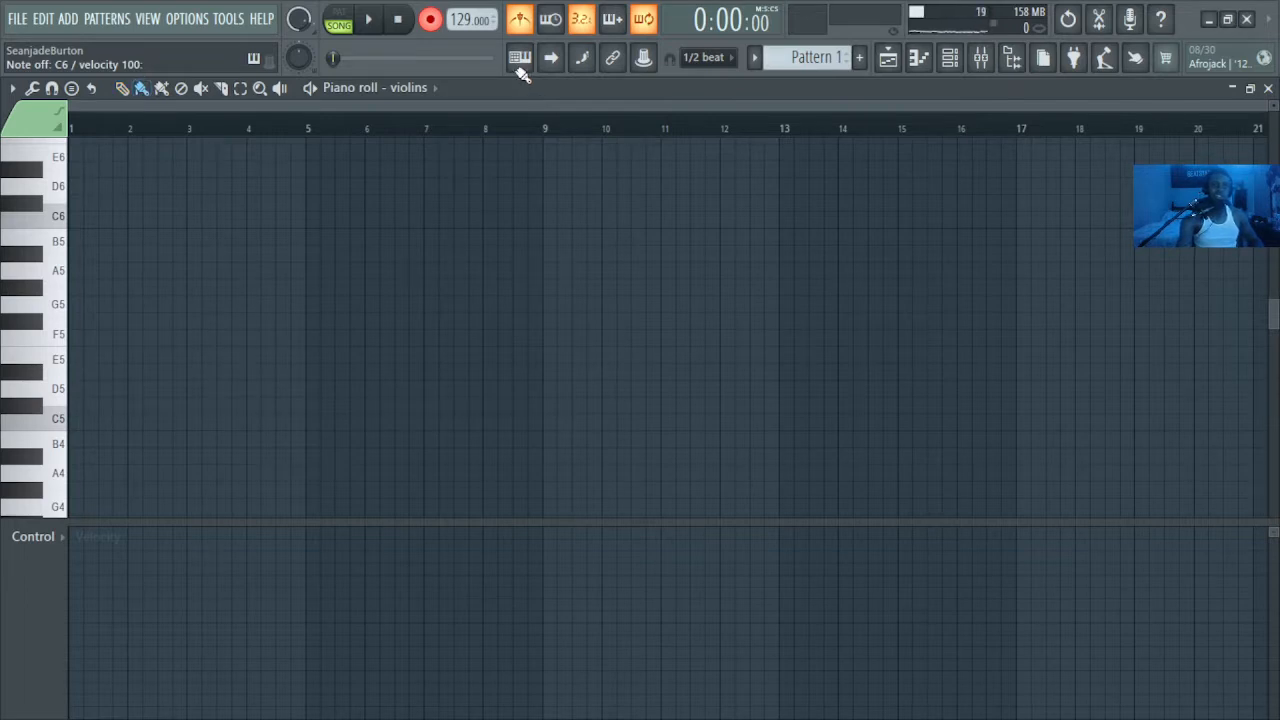
key(r)
key(r)
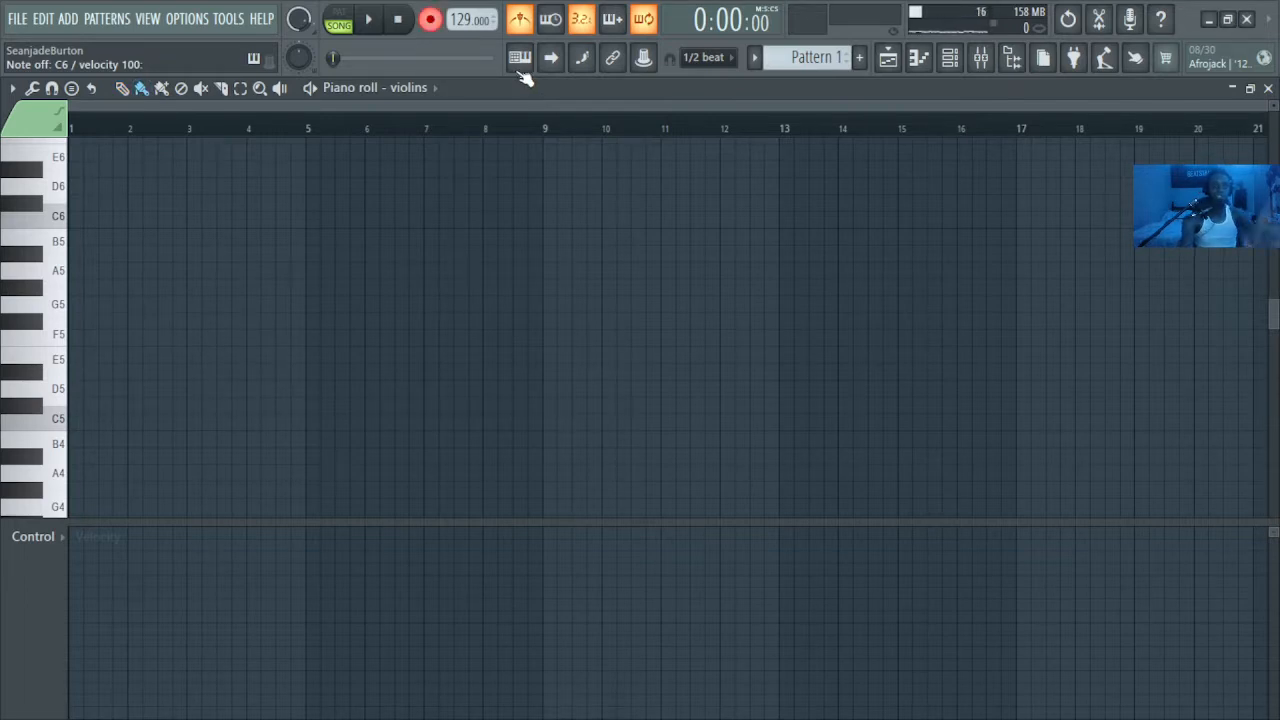
Step: Try starting a recording with the countdown turned off, and turn the countdown back on
click(582, 20)
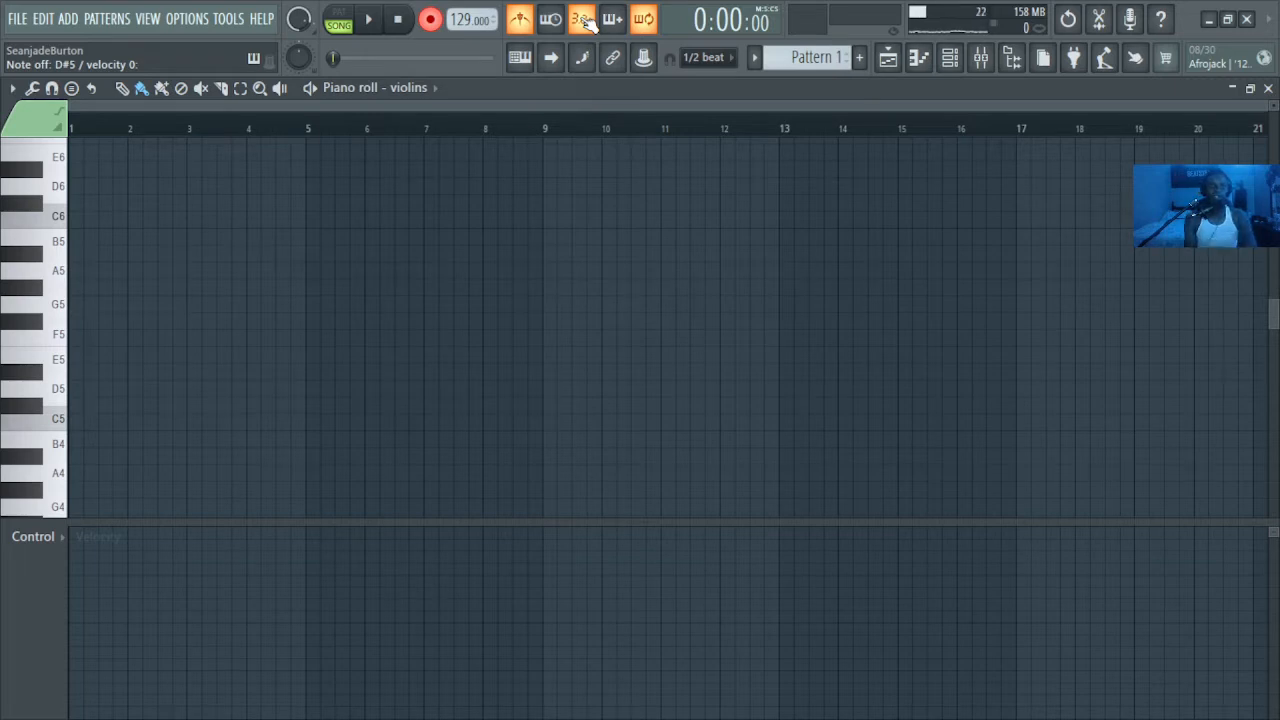
key(space)
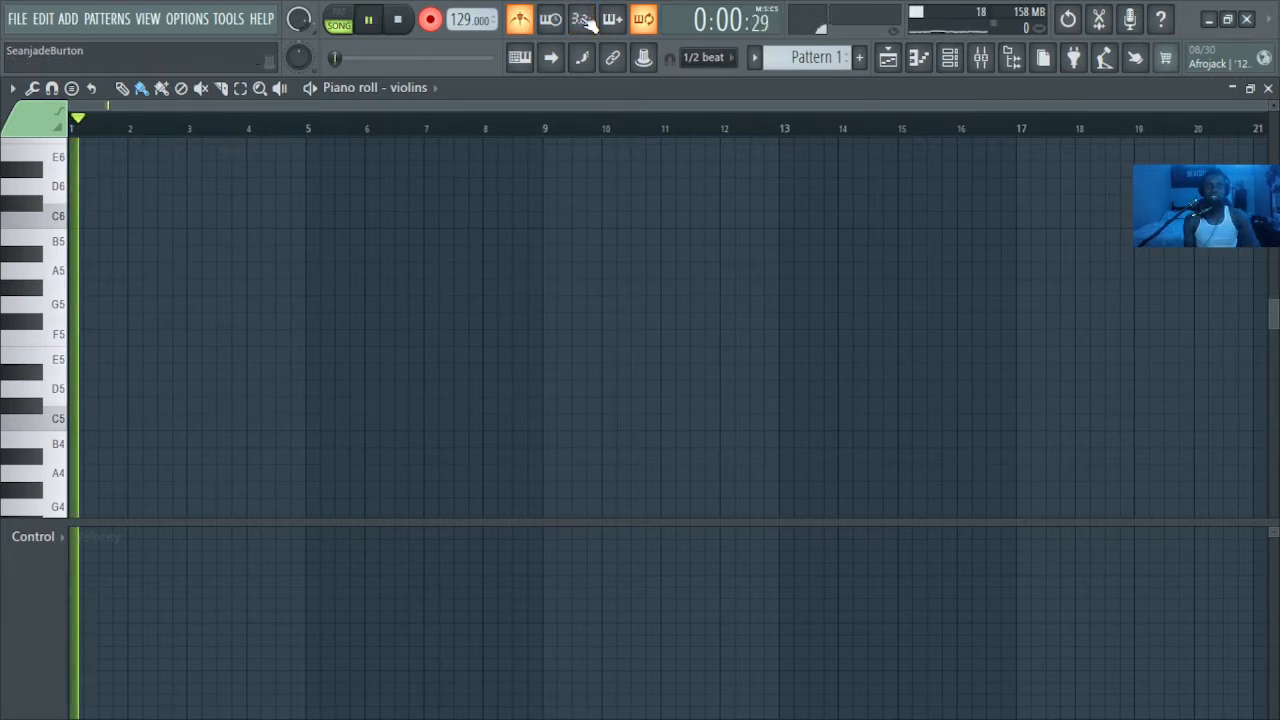
key(space)
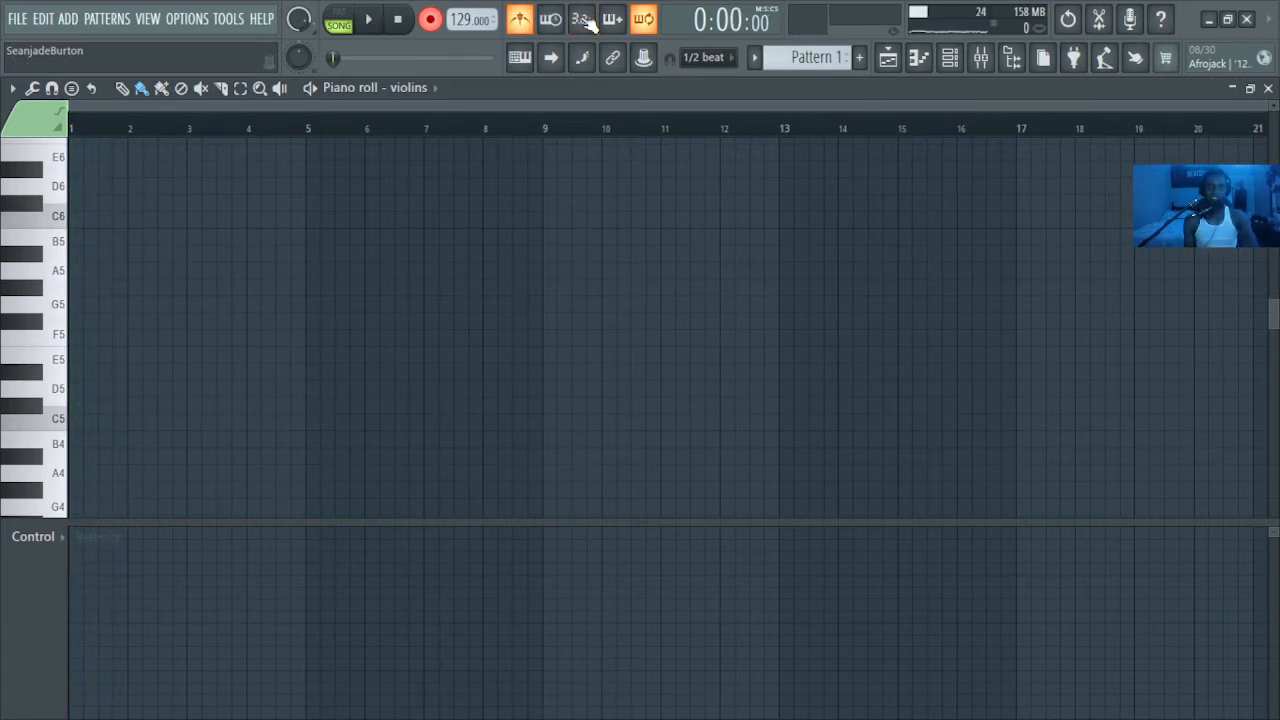
click(587, 20)
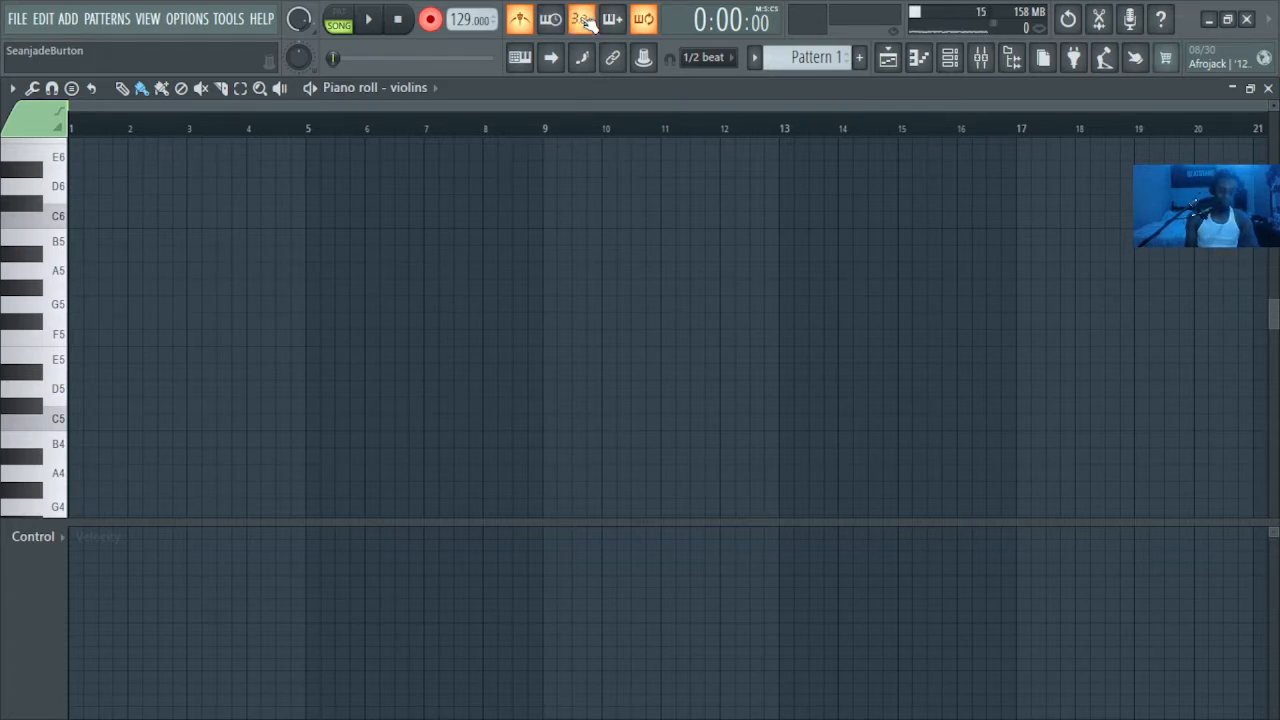
Step: Record two violin chords of C5, D#5 and G5 with short connecting notes across the first four bars
key(space)
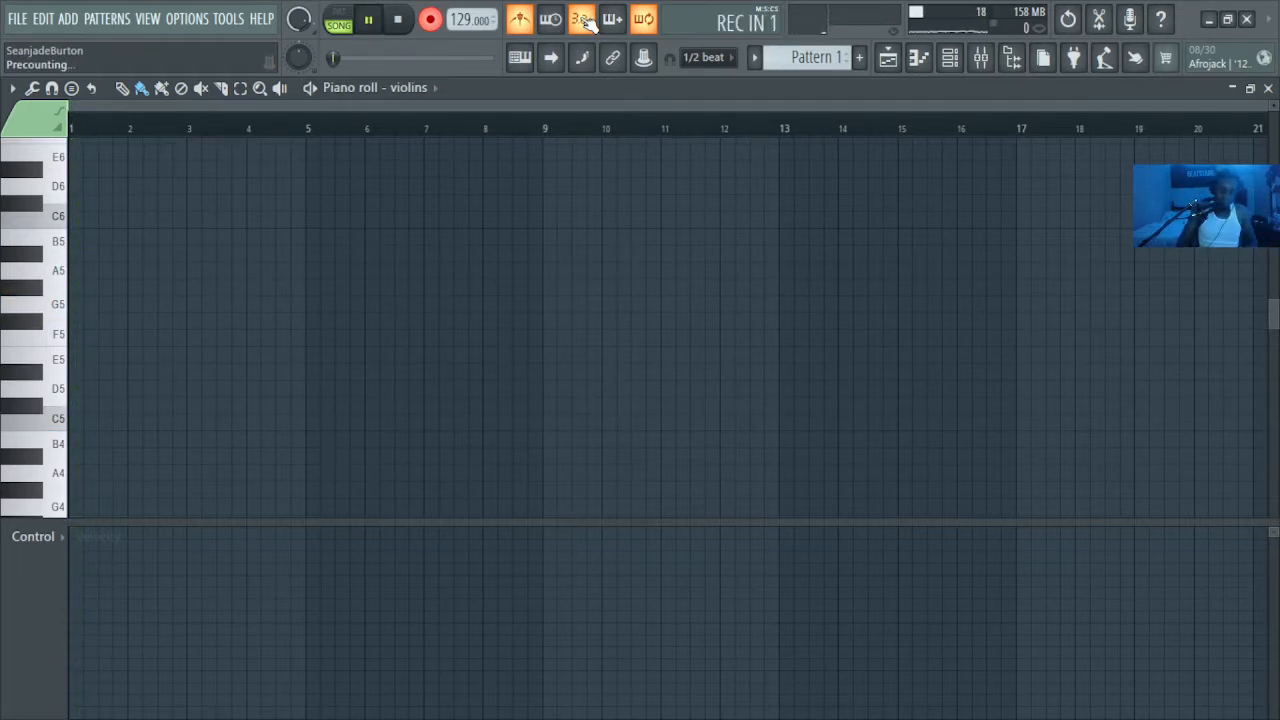
key(space)
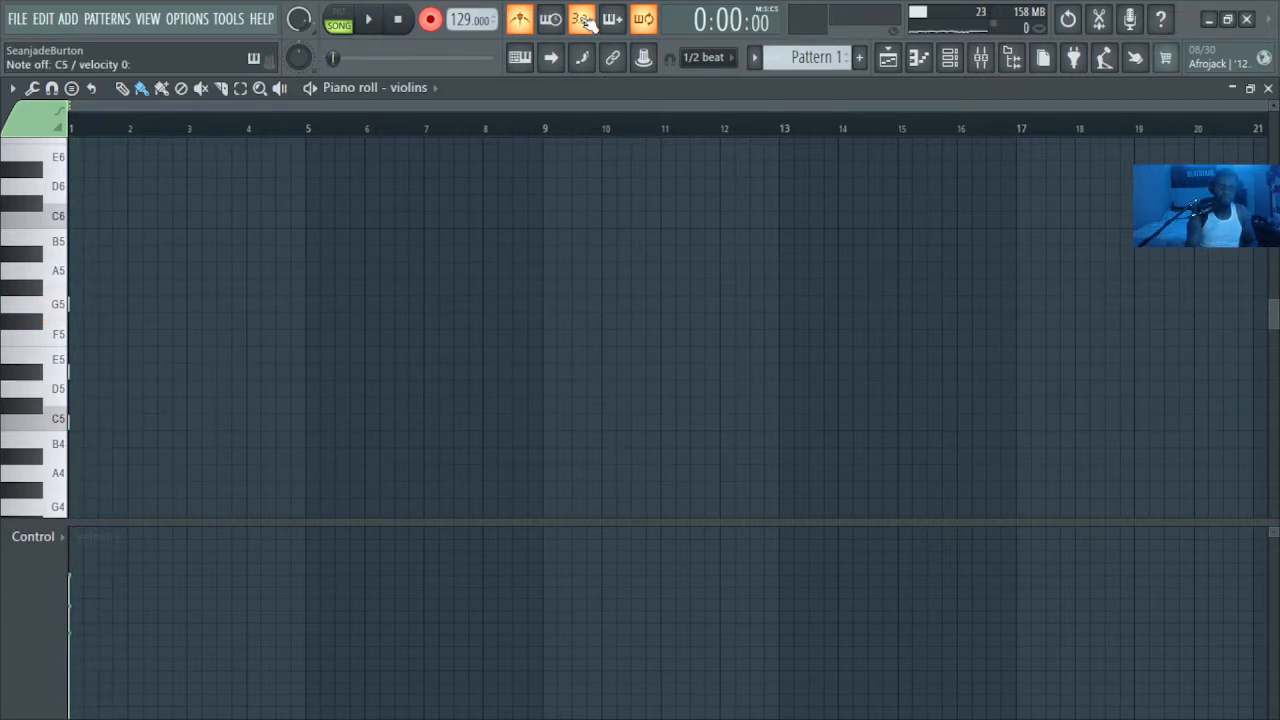
key(space)
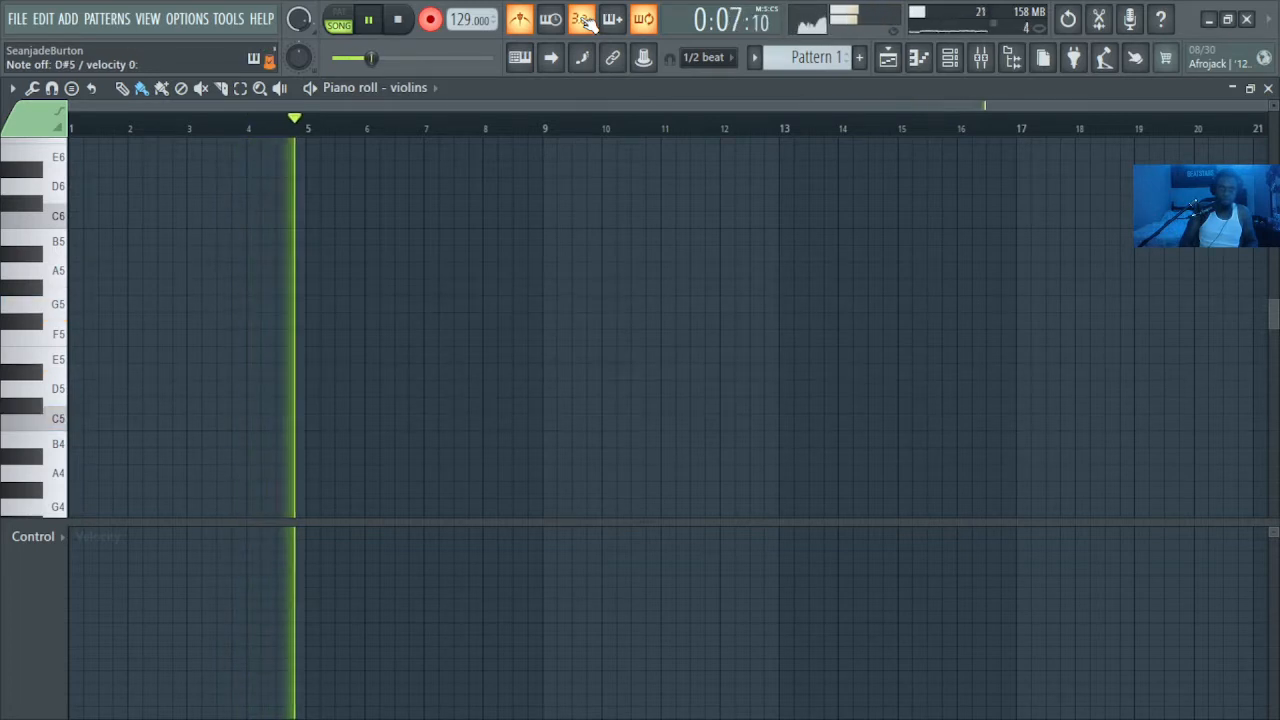
key(space)
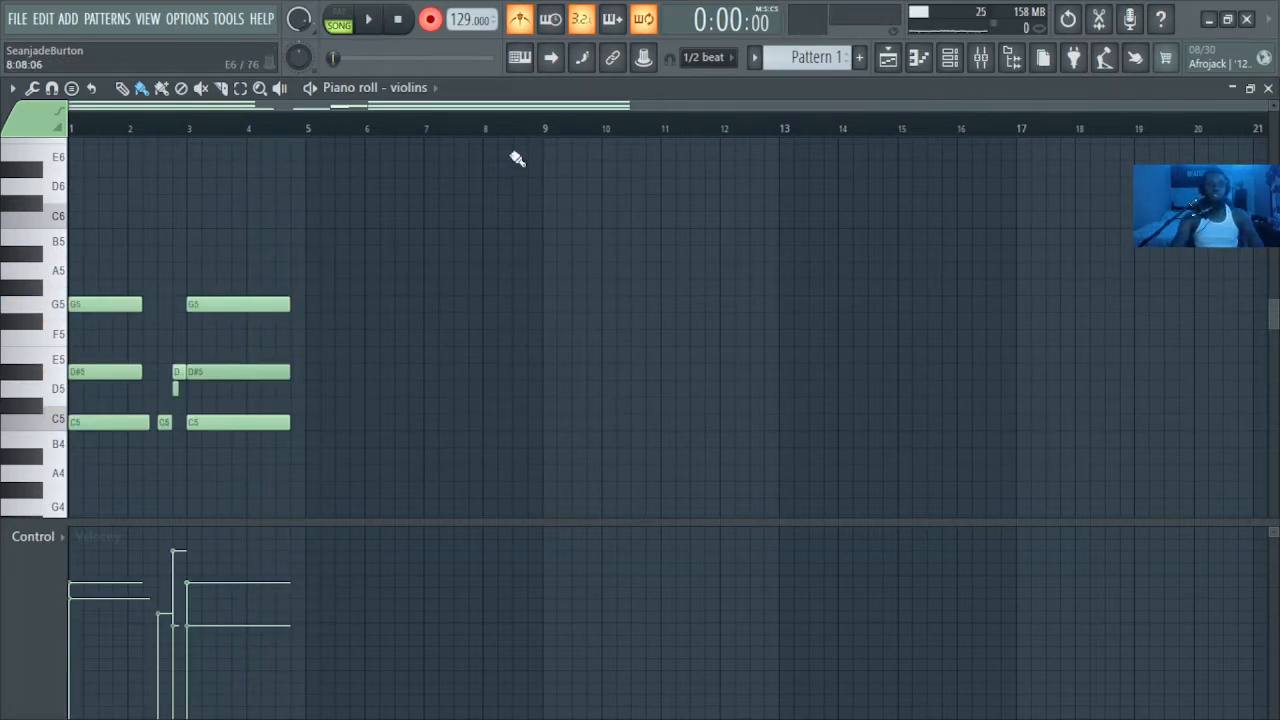
Step: Lengthen the first chord's G5, D#5 and C5 notes to the middle of bar 2 and delete the short C5 note following them
scroll(701, 64, down, 1)
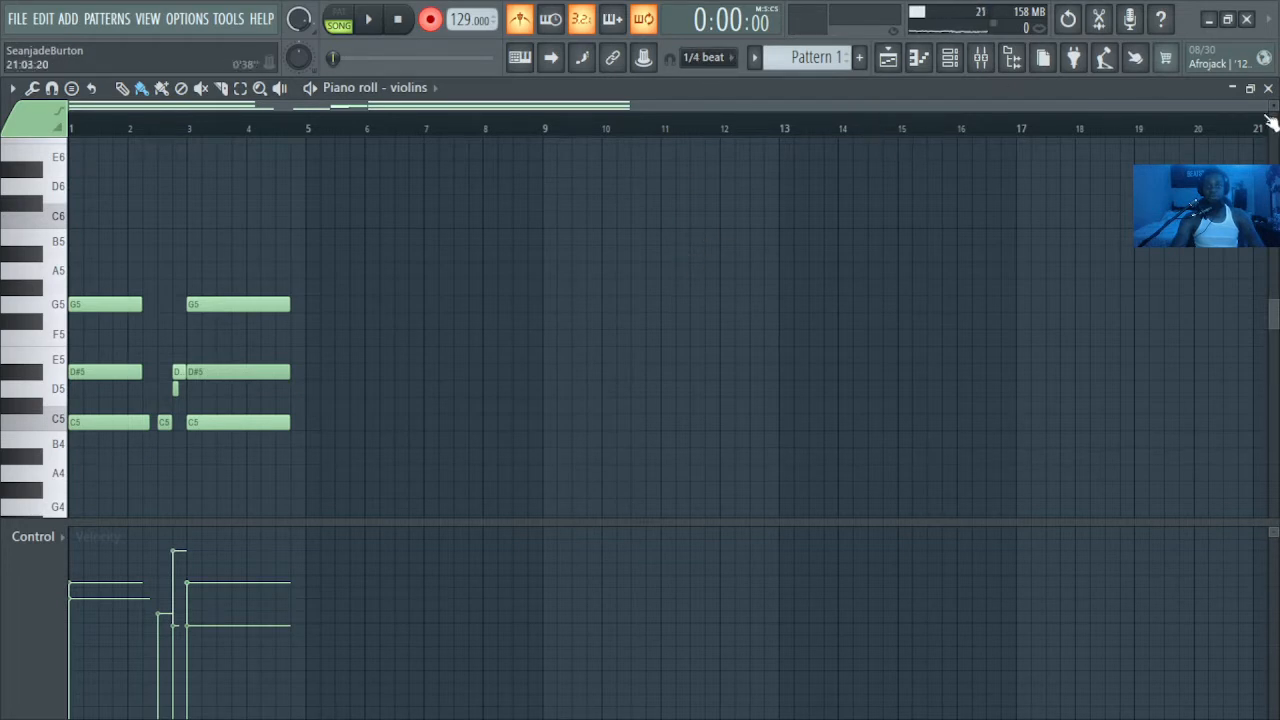
drag(1263, 106, 830, 106)
key(space)
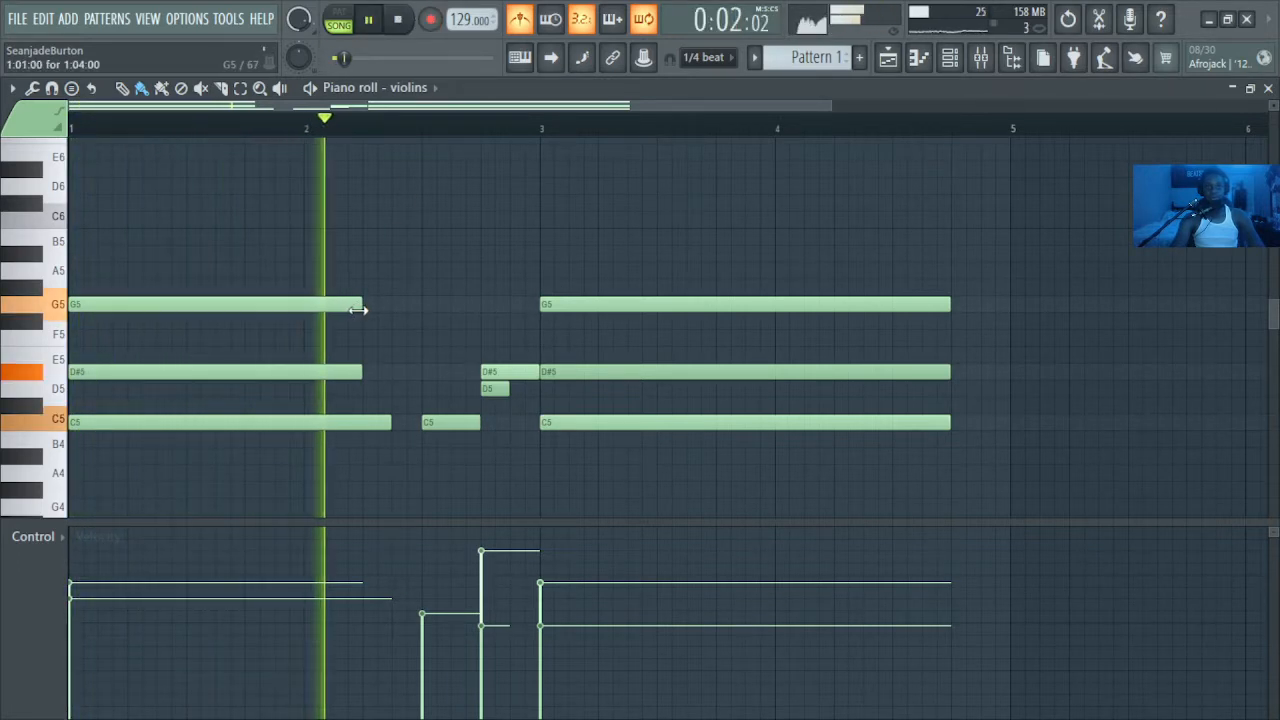
drag(358, 310, 420, 312)
drag(364, 373, 423, 372)
drag(397, 423, 421, 423)
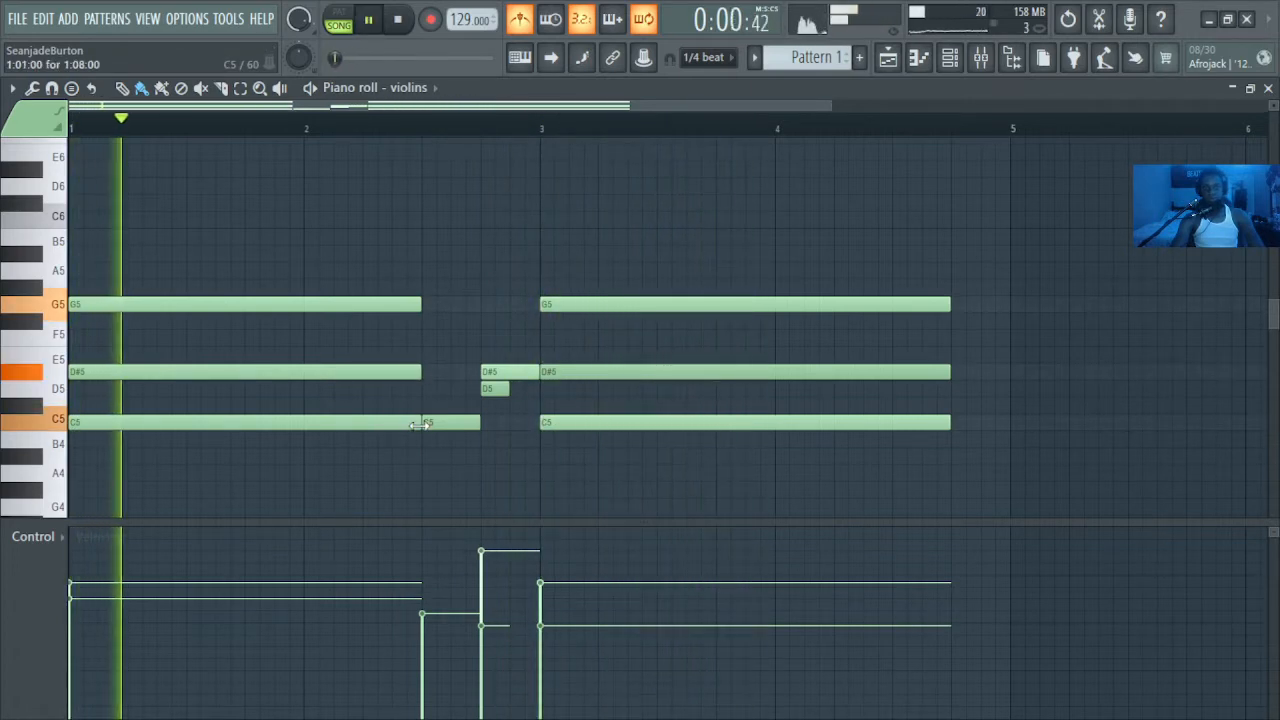
right_click(440, 425)
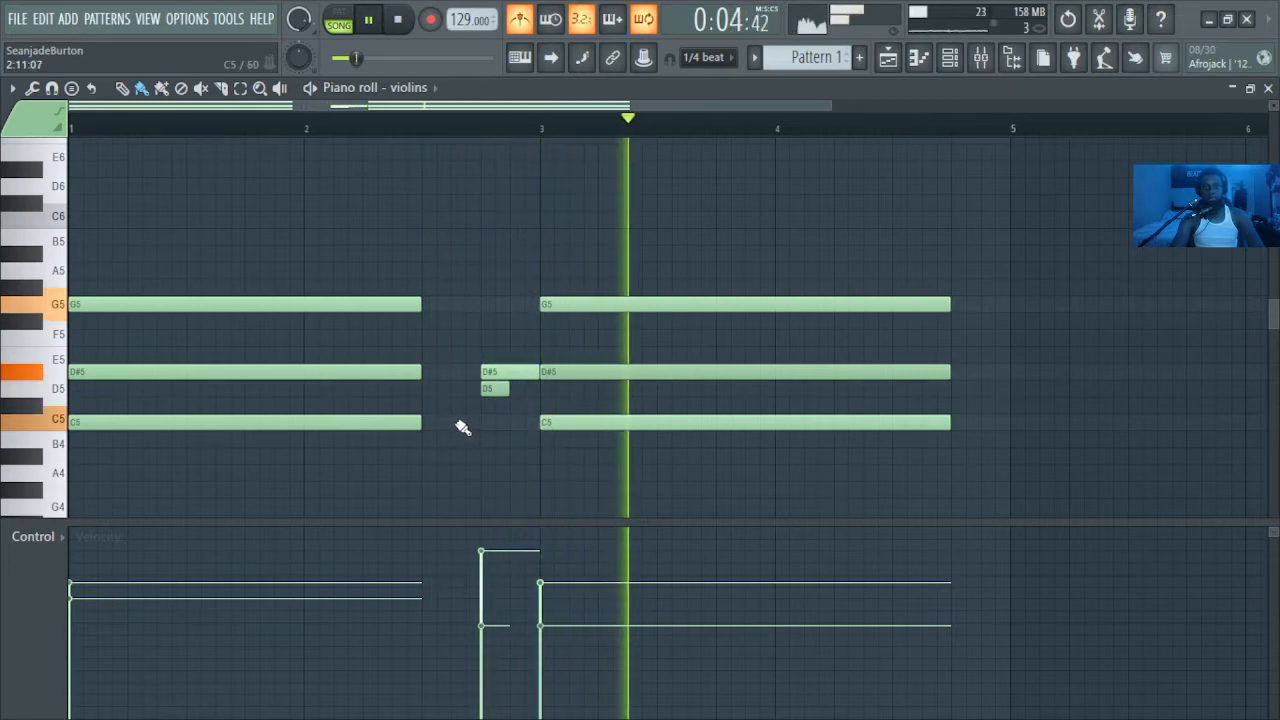
key(space)
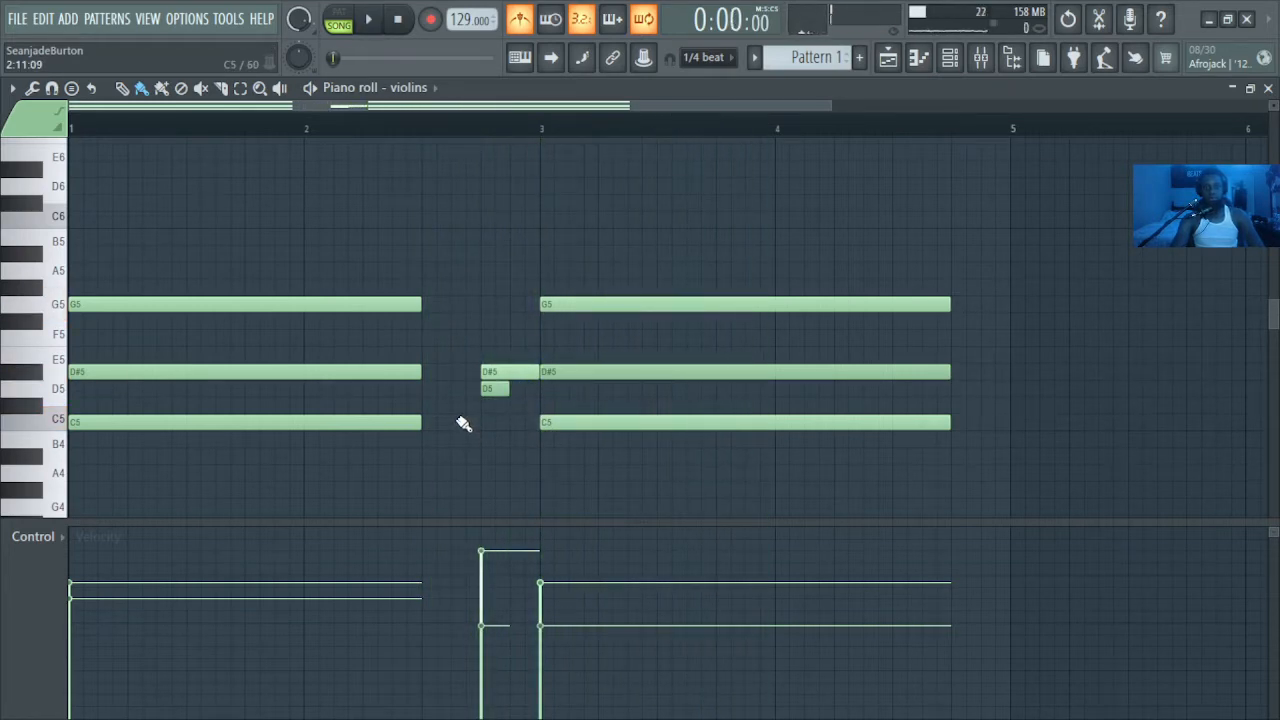
click(454, 357)
right_click(458, 346)
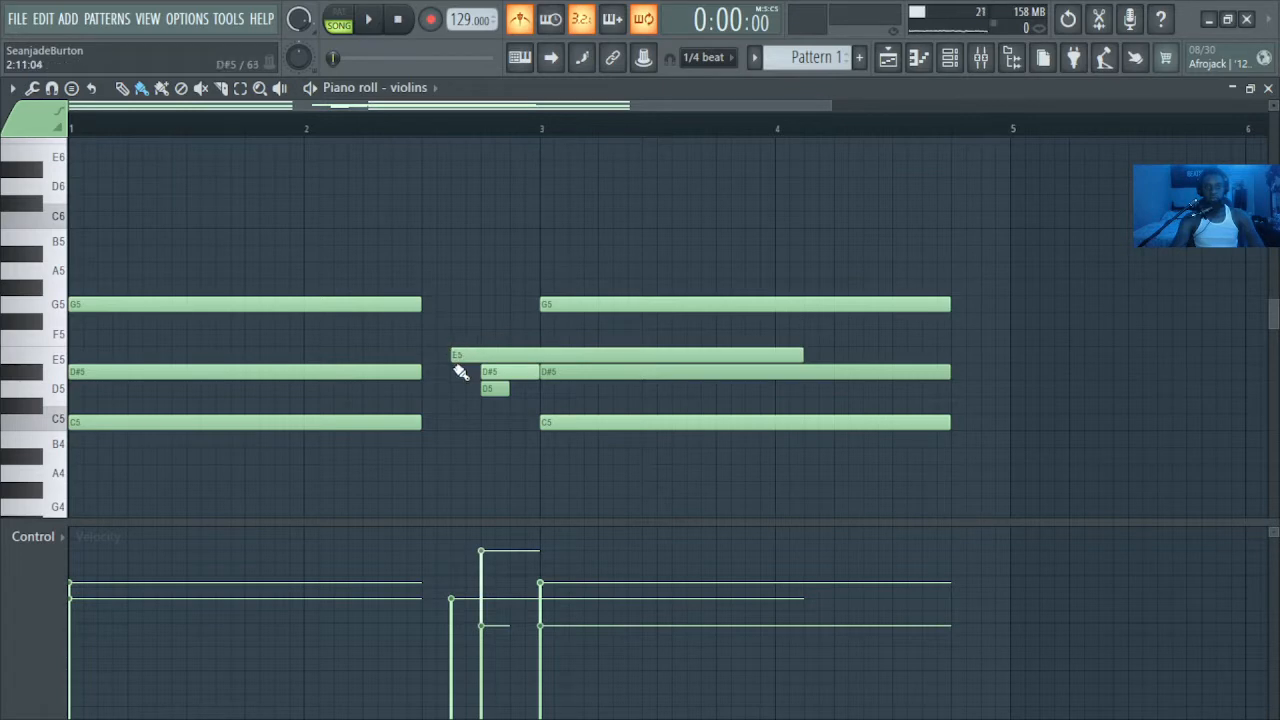
right_click(462, 357)
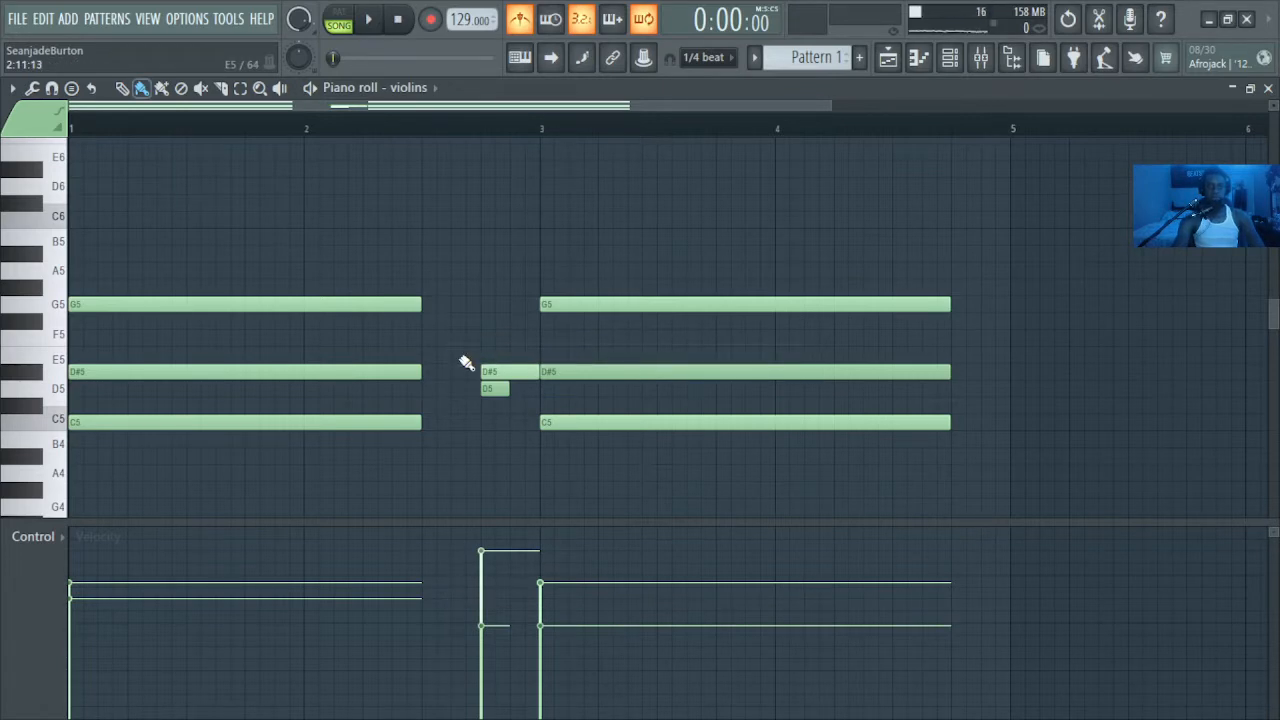
Step: Play the melody, add a one-step C5 note at step 11 of bar 2, and delete the short D5 note after it
key(space)
key(space)
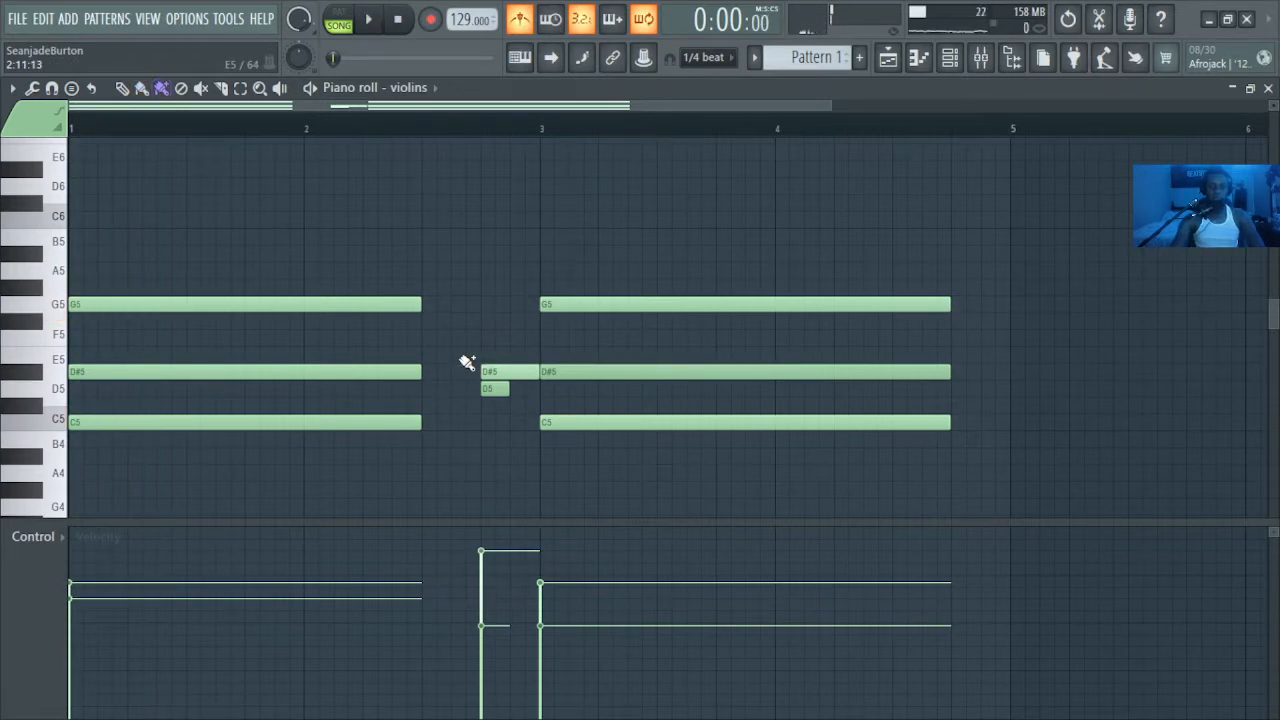
key(space)
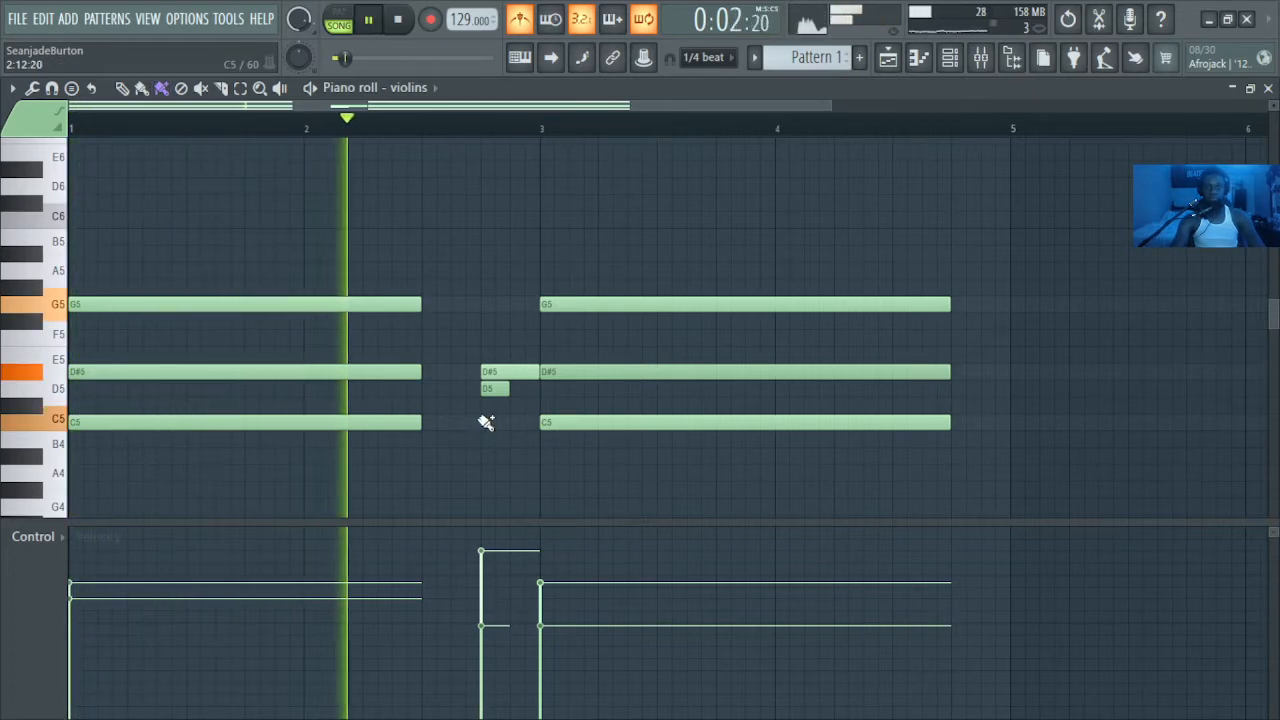
click(458, 422)
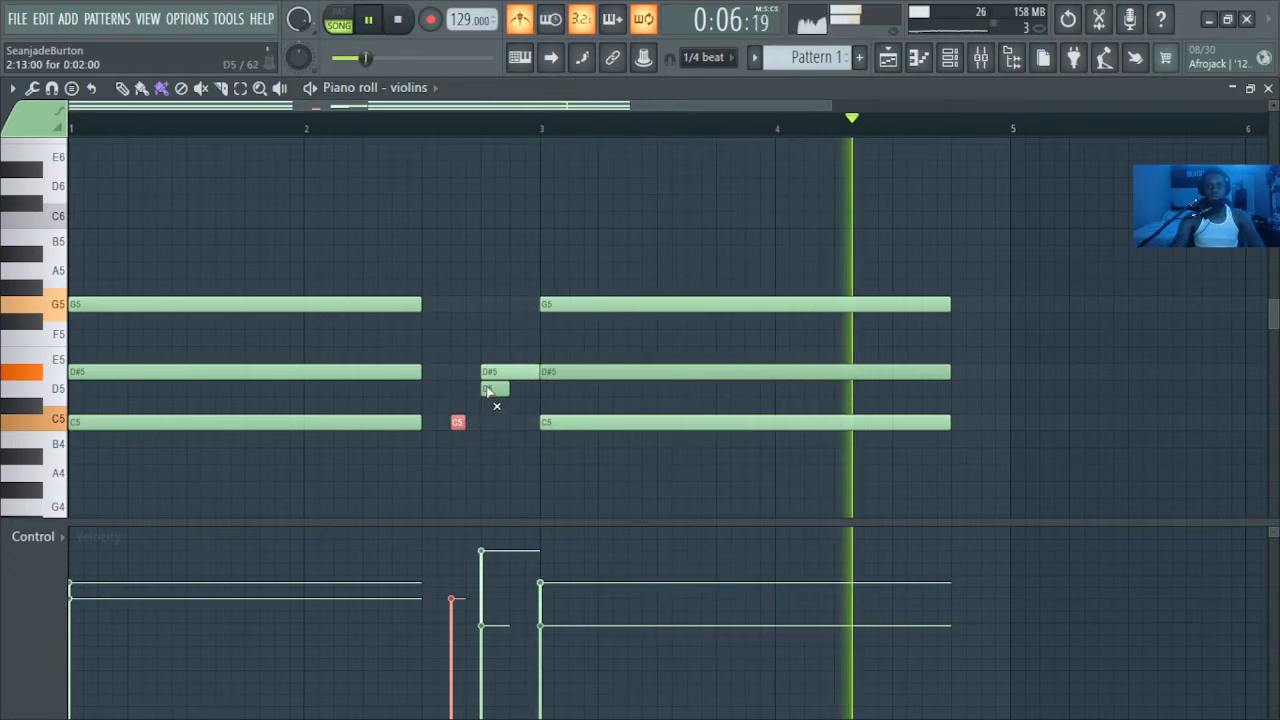
right_click(493, 390)
key(space)
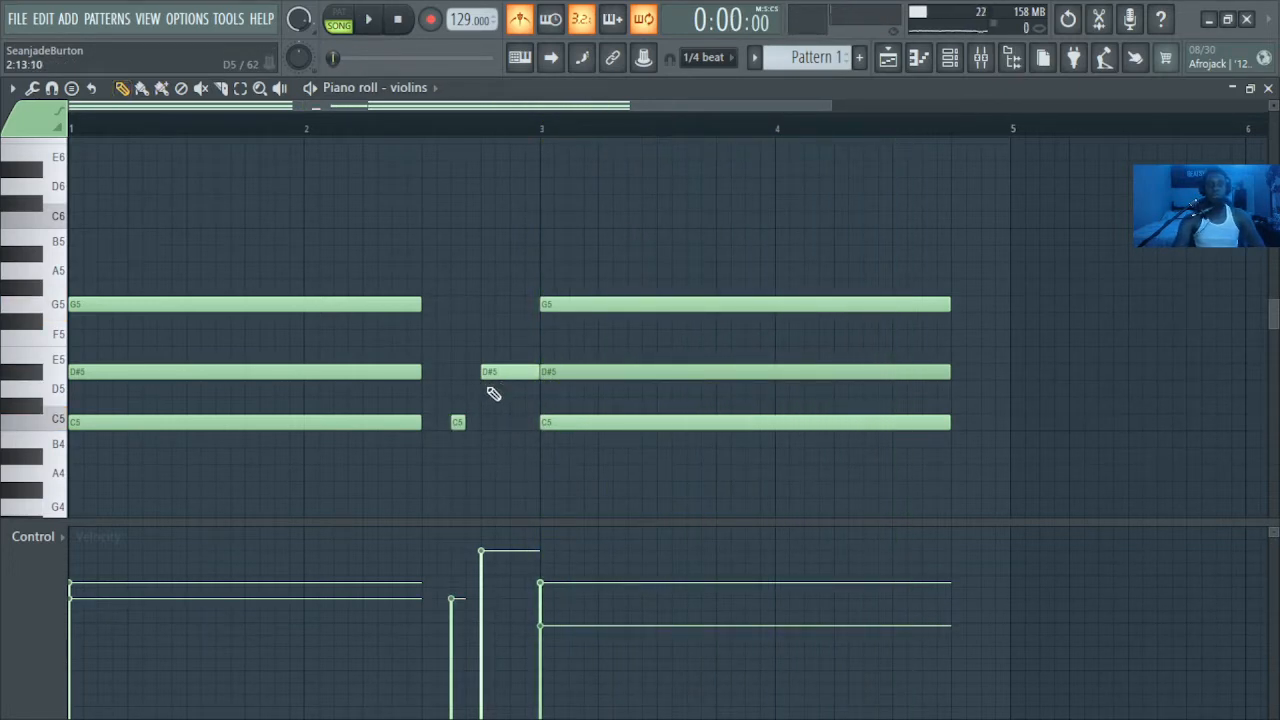
Step: Add a two-step D5 note at step 13 of bar 2 and trim the short D#5 above it to start where the D5 ends
key(space)
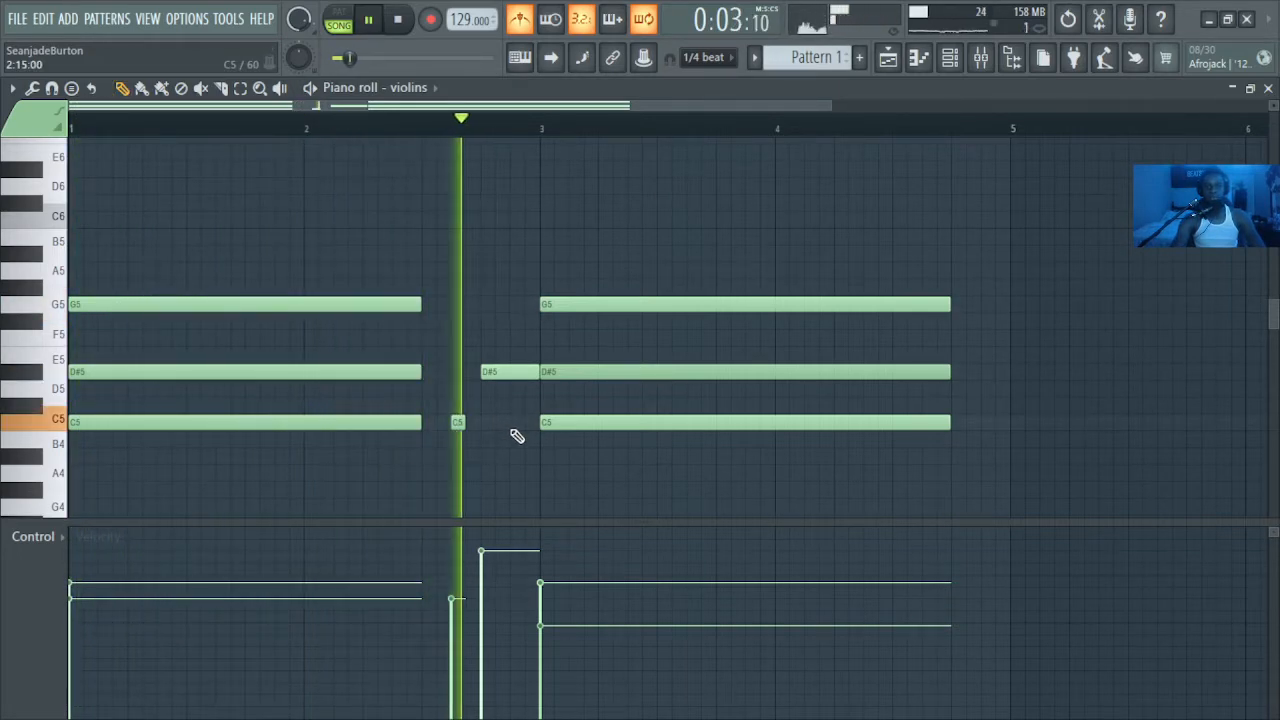
key(space)
click(486, 388)
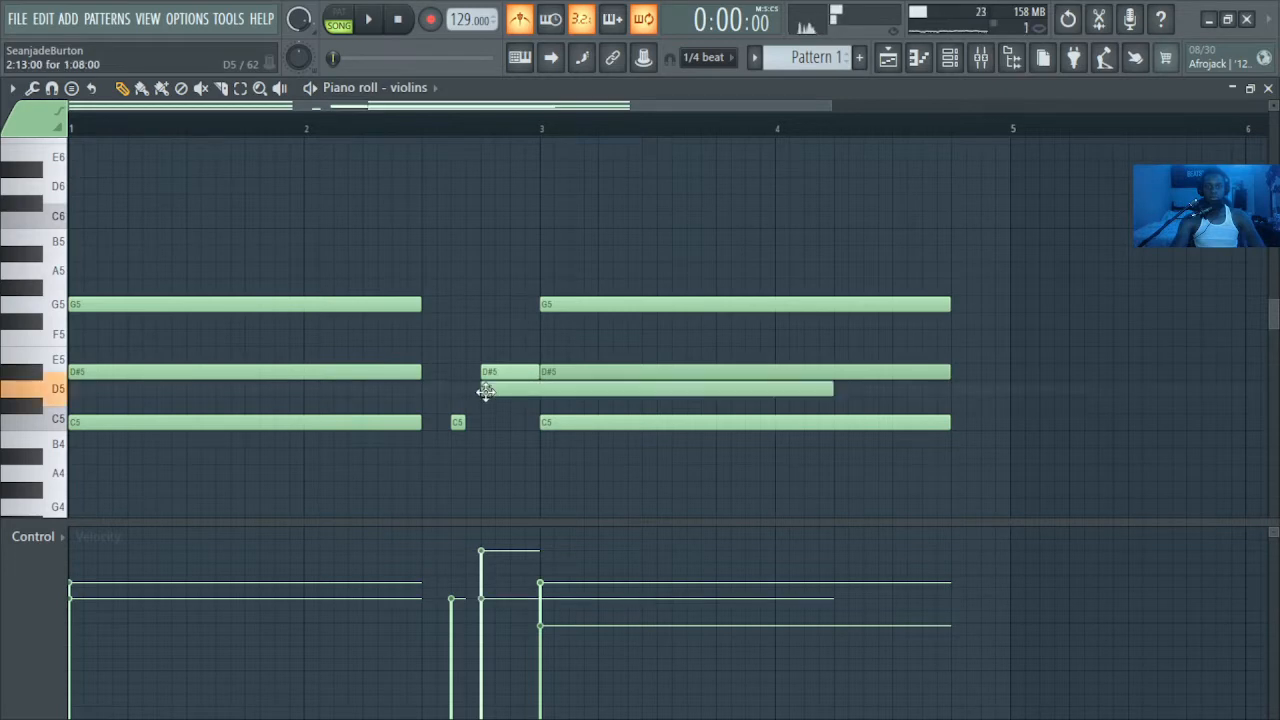
drag(825, 389, 511, 400)
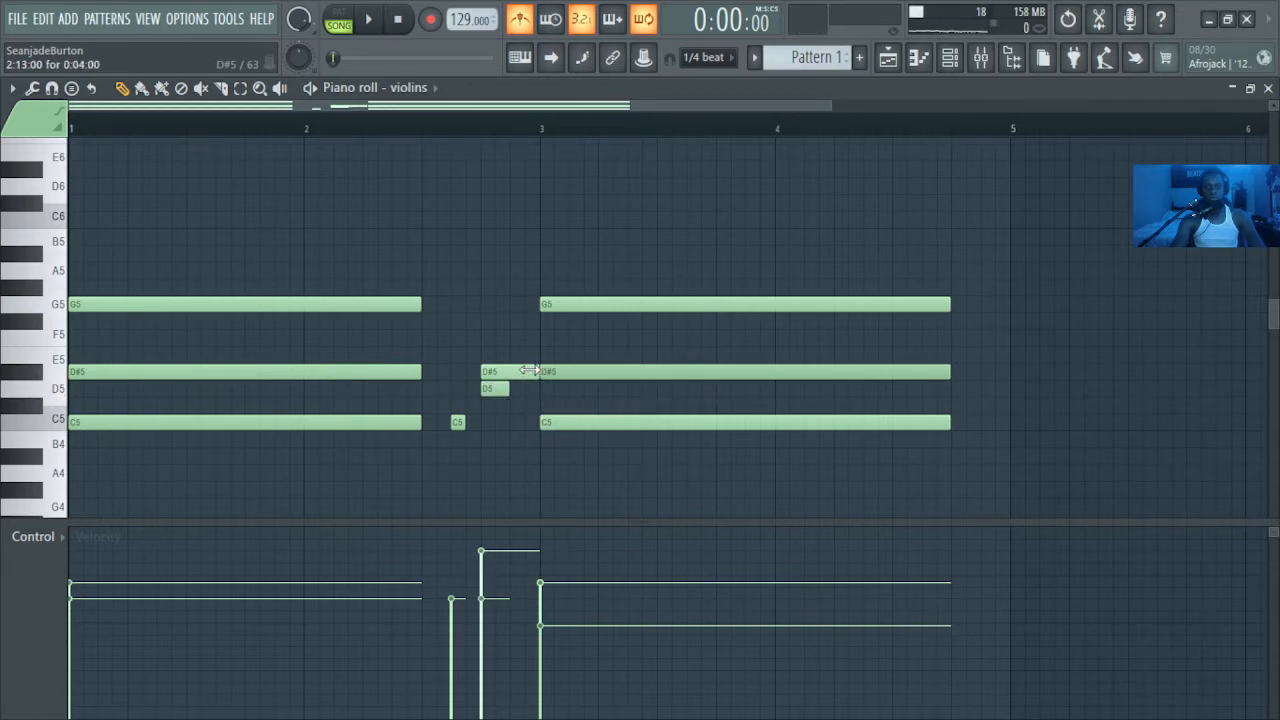
drag(490, 372, 519, 372)
Step: Lengthen the short C5 note in bar 2 to meet the D5, and lower the short D#5's velocity to about its neighbours' level
key(space)
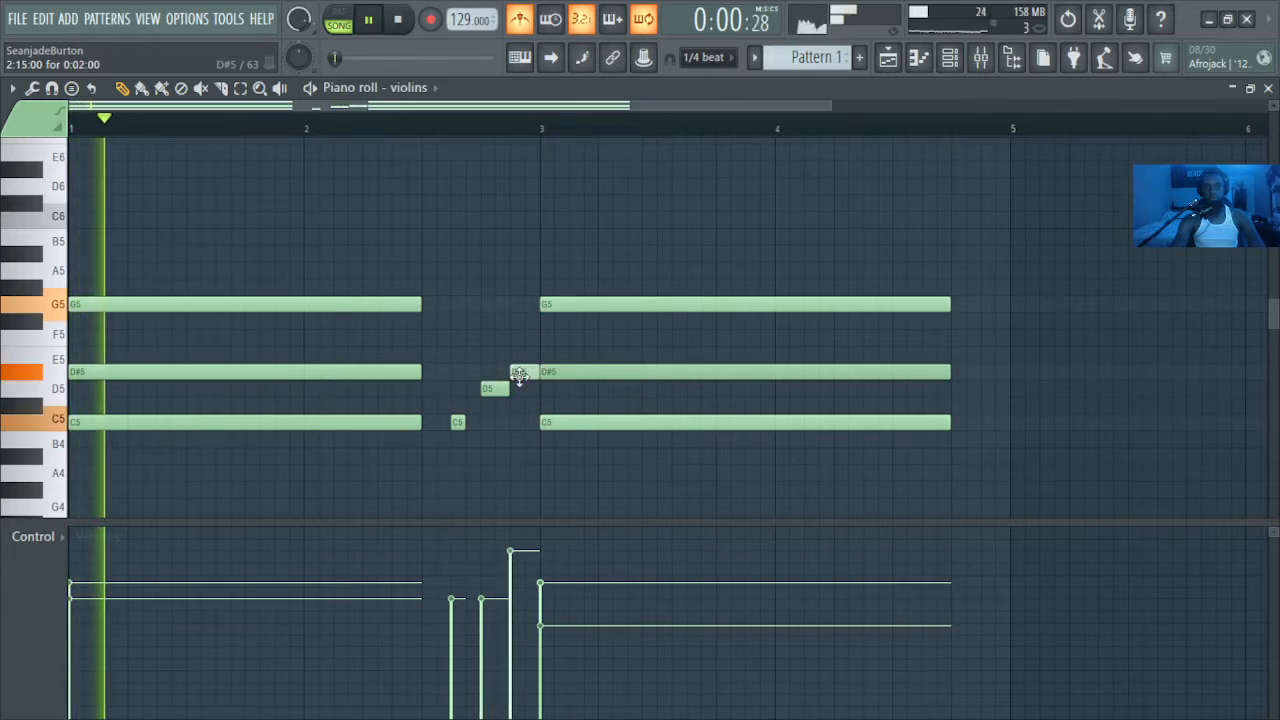
drag(462, 420, 480, 420)
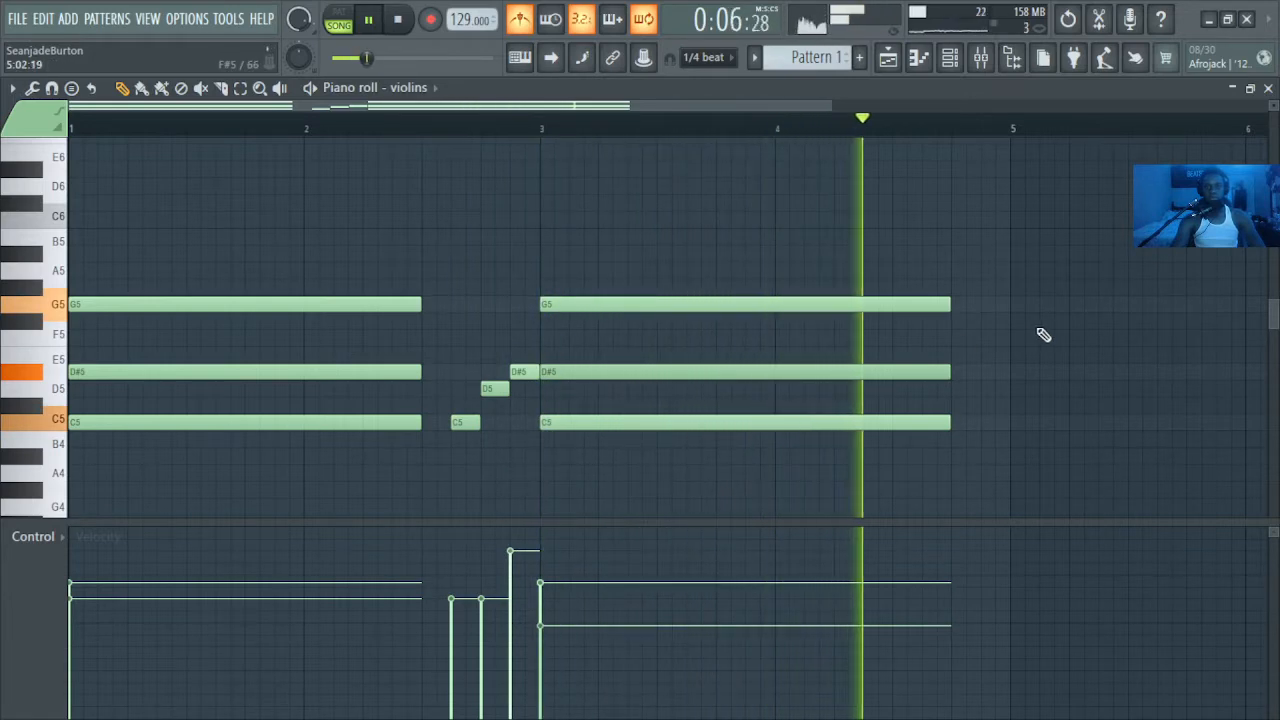
key(space)
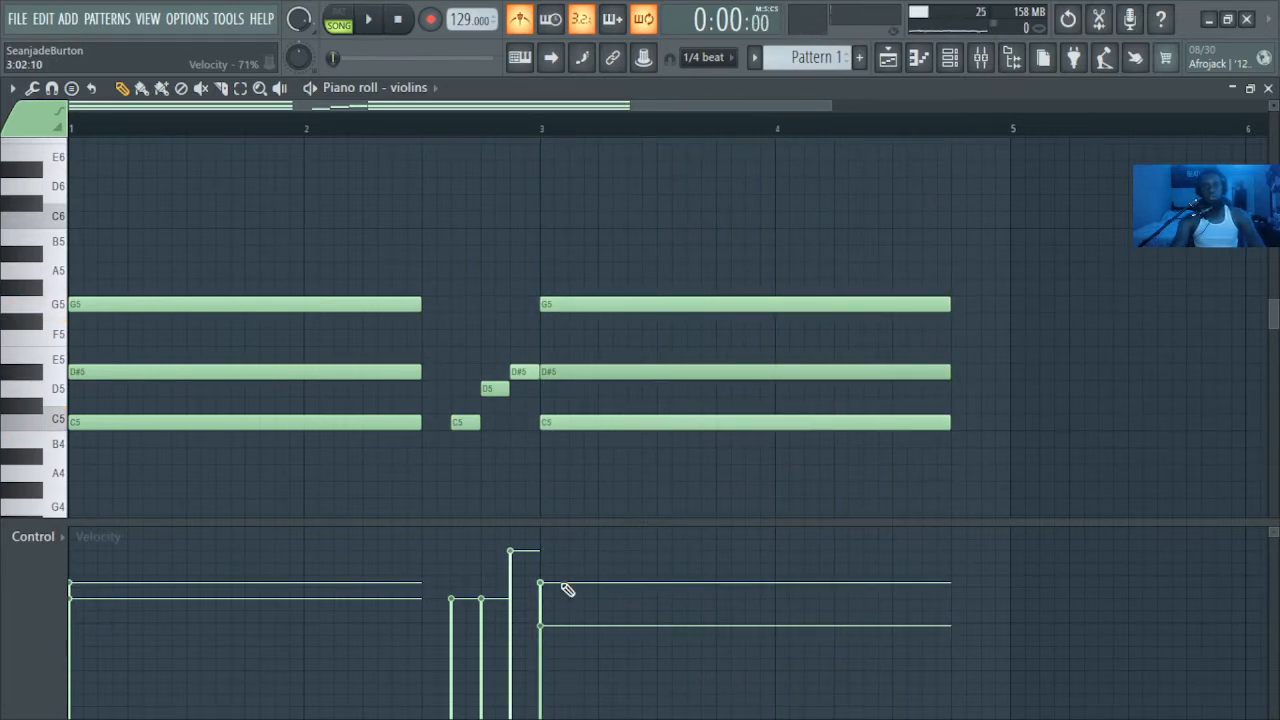
click(512, 599)
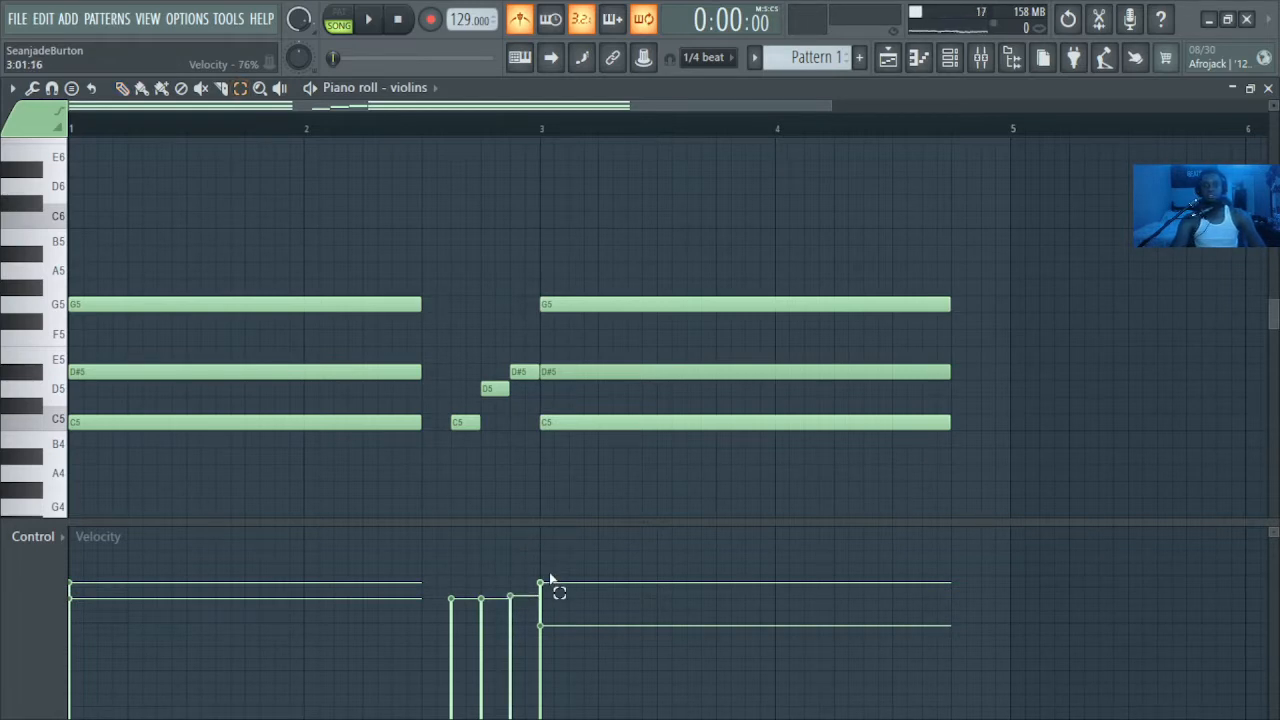
Step: Duplicate the four-bar violin melody into bars 5 to 8, raise the copy one octave, and play both sections
drag(1012, 133, 8, 172)
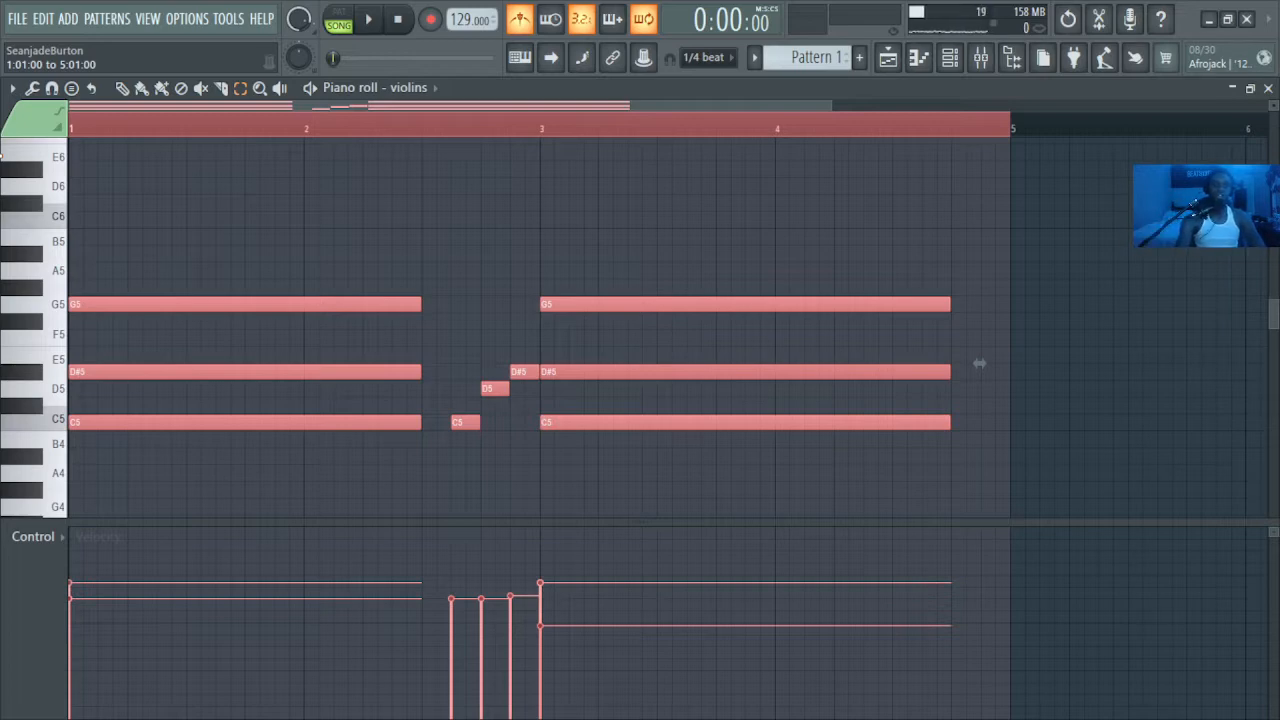
key(ctrl+b)
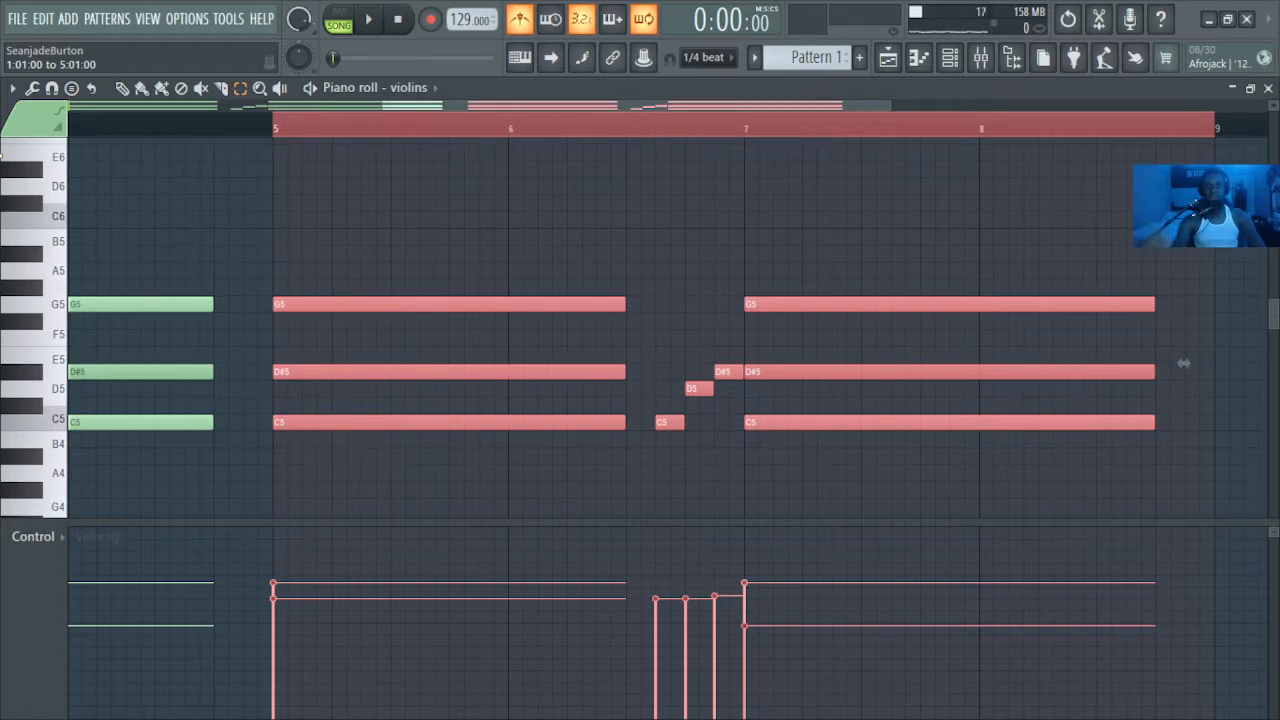
drag(1183, 363, 1183, 160)
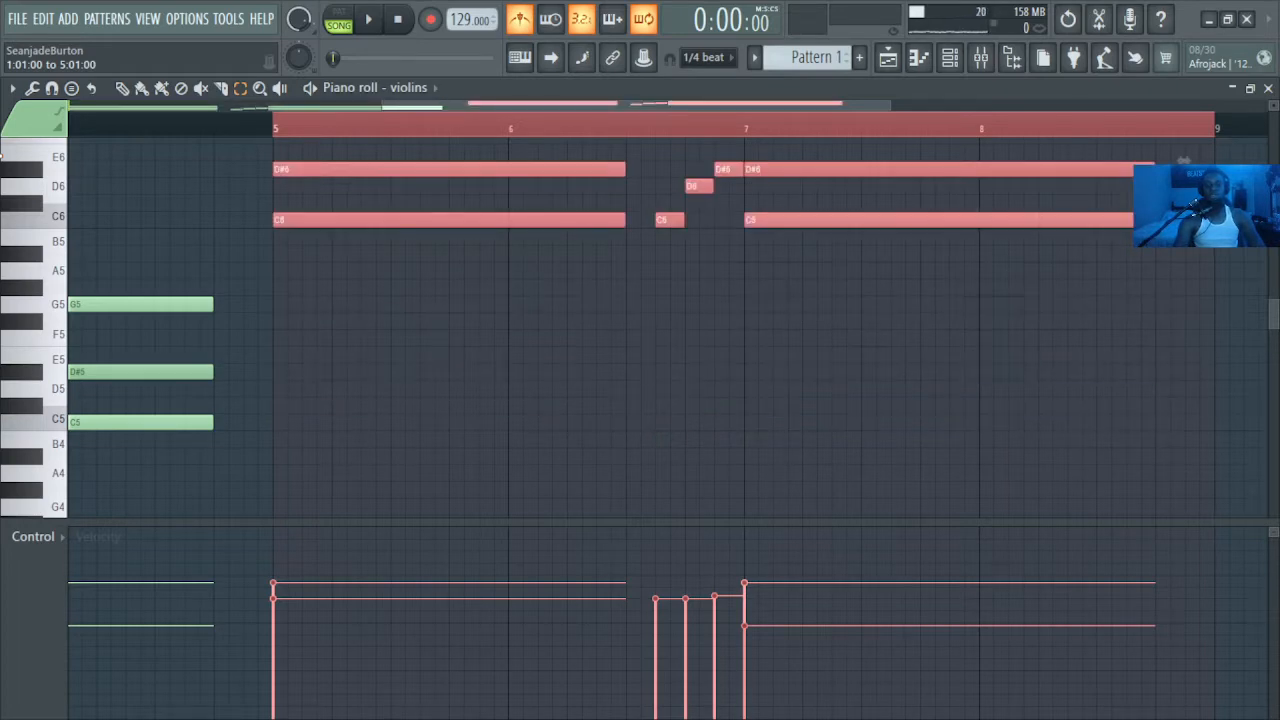
key(space)
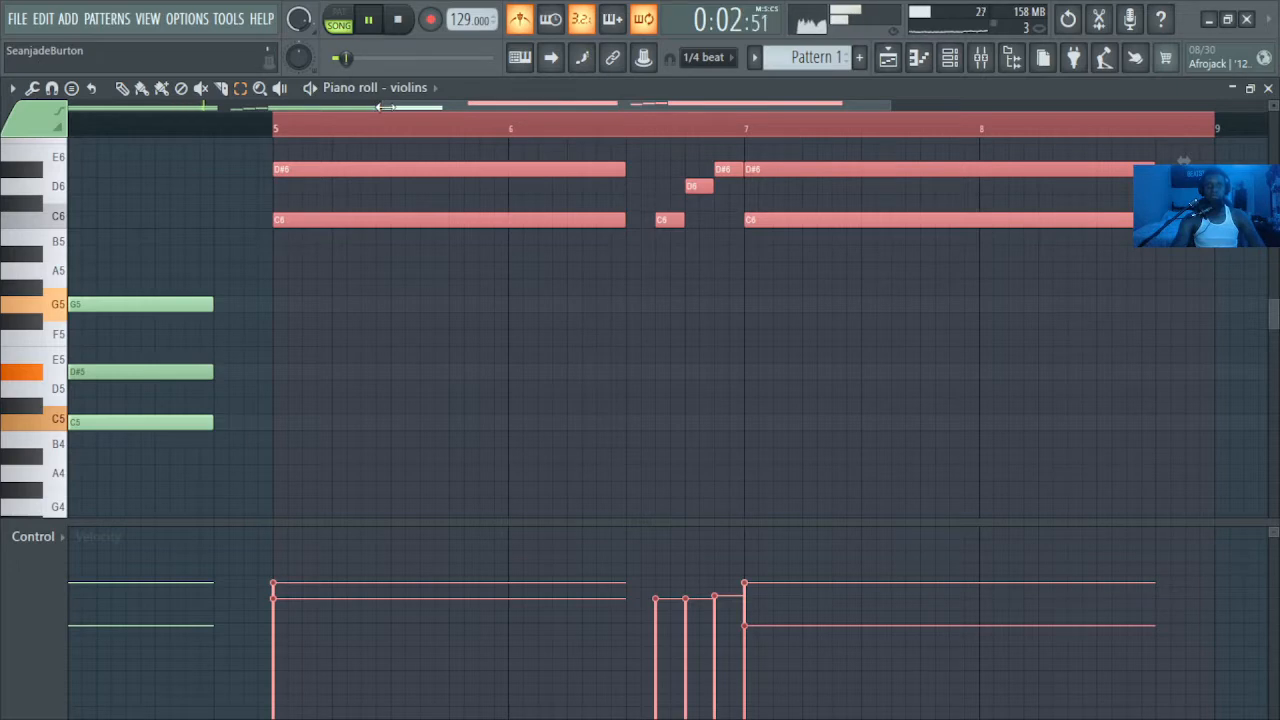
drag(385, 107, 70, 107)
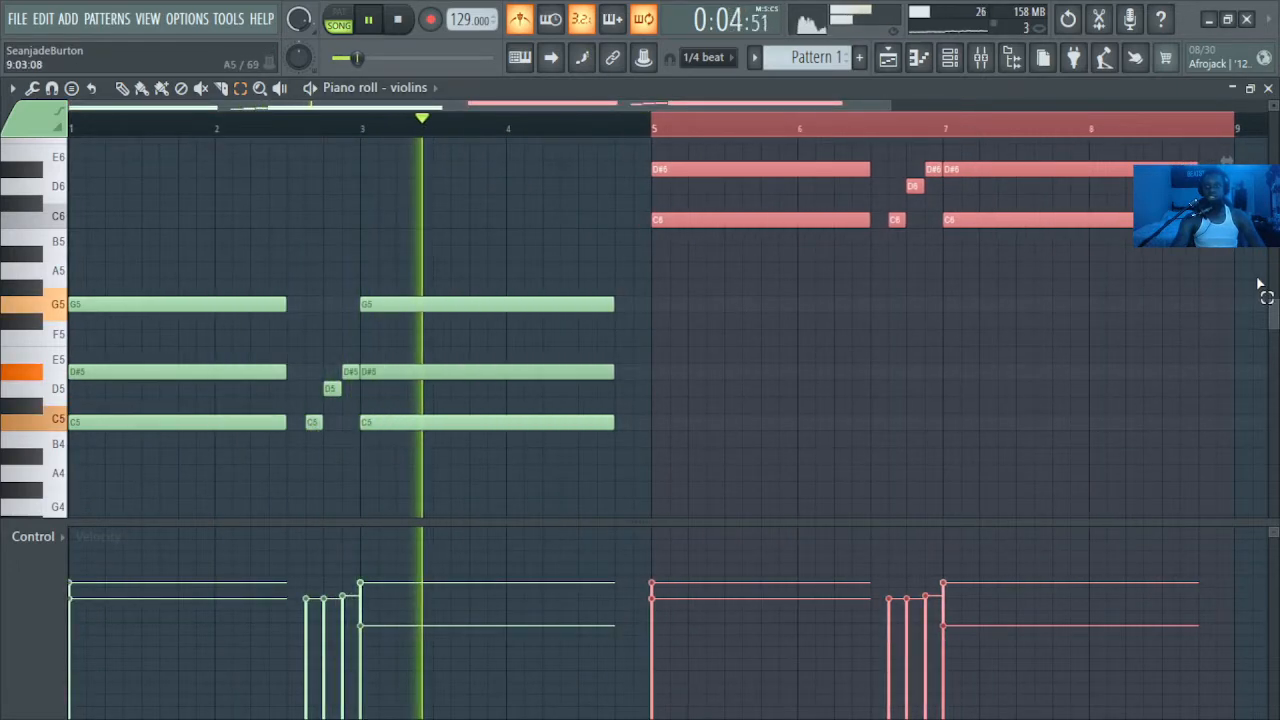
scroll(1260, 285, up, 5)
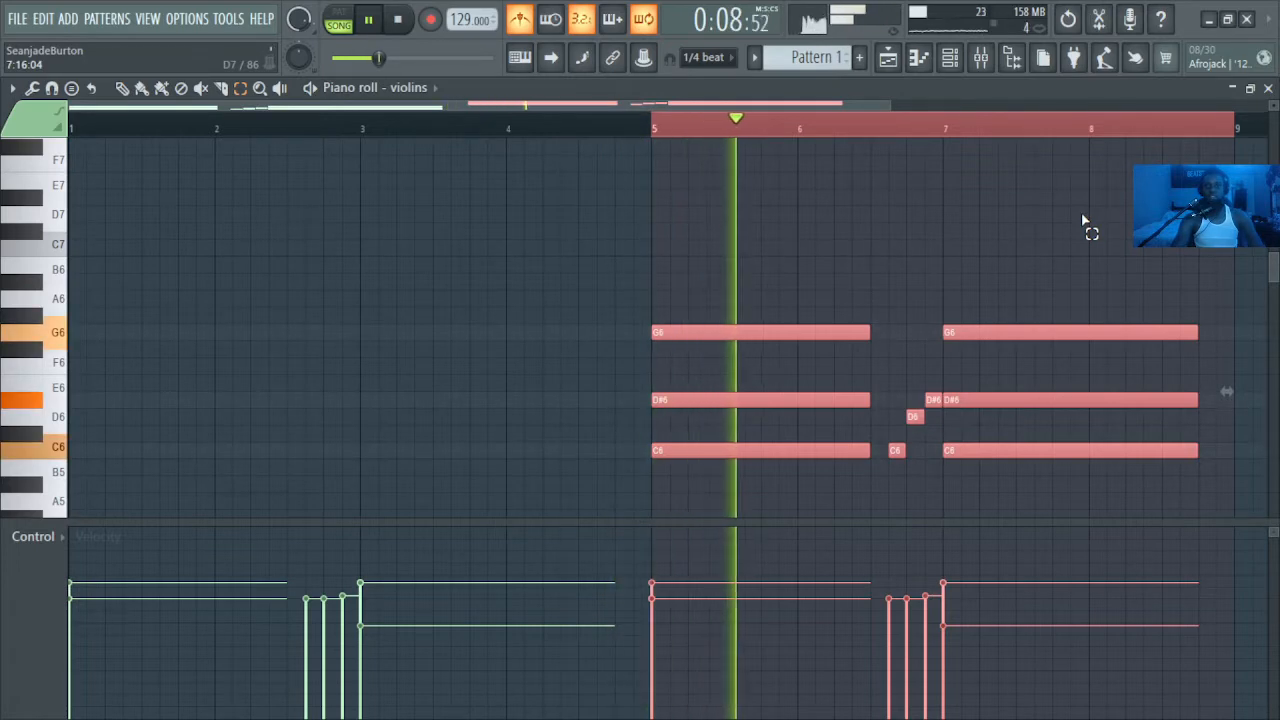
Step: Duplicate the full eight-bar violin melody into bars 9 to 16
drag(1237, 127, 1, 117)
key(ctrl+b)
key(space)
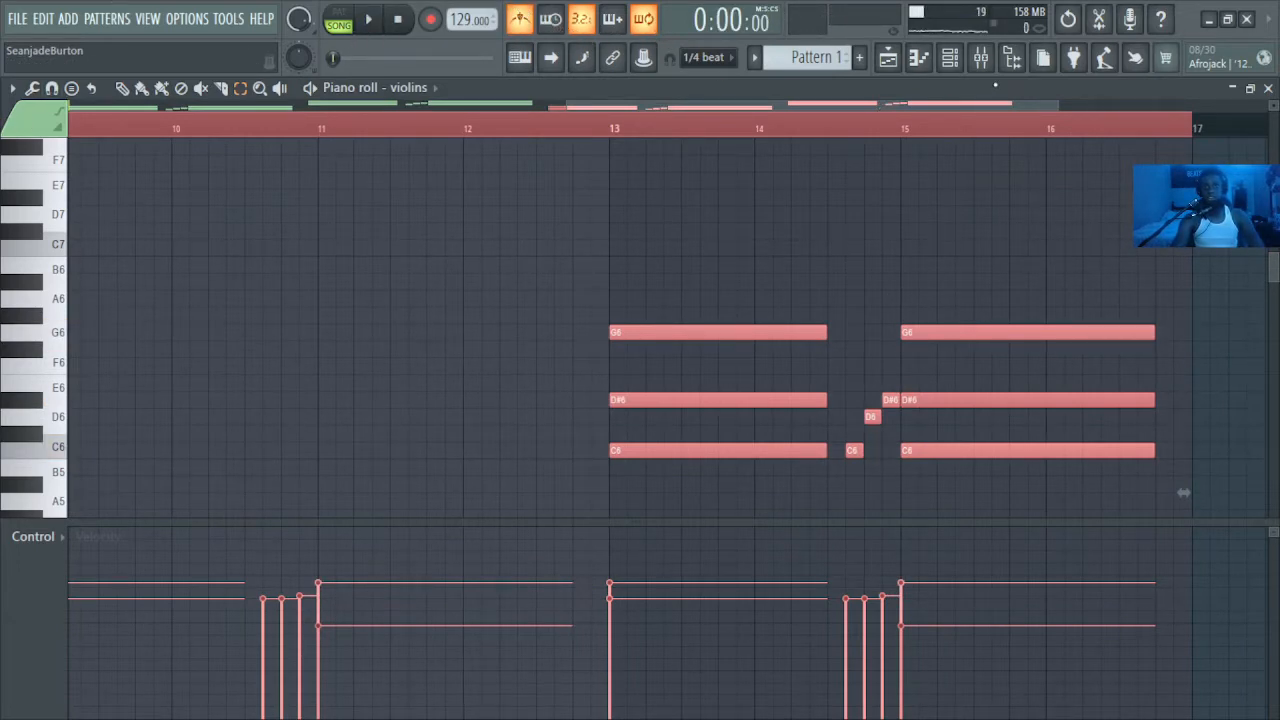
Step: Delete the duplicate Pattern 1 clip from Track 2 of the playlist
click(919, 57)
click(950, 57)
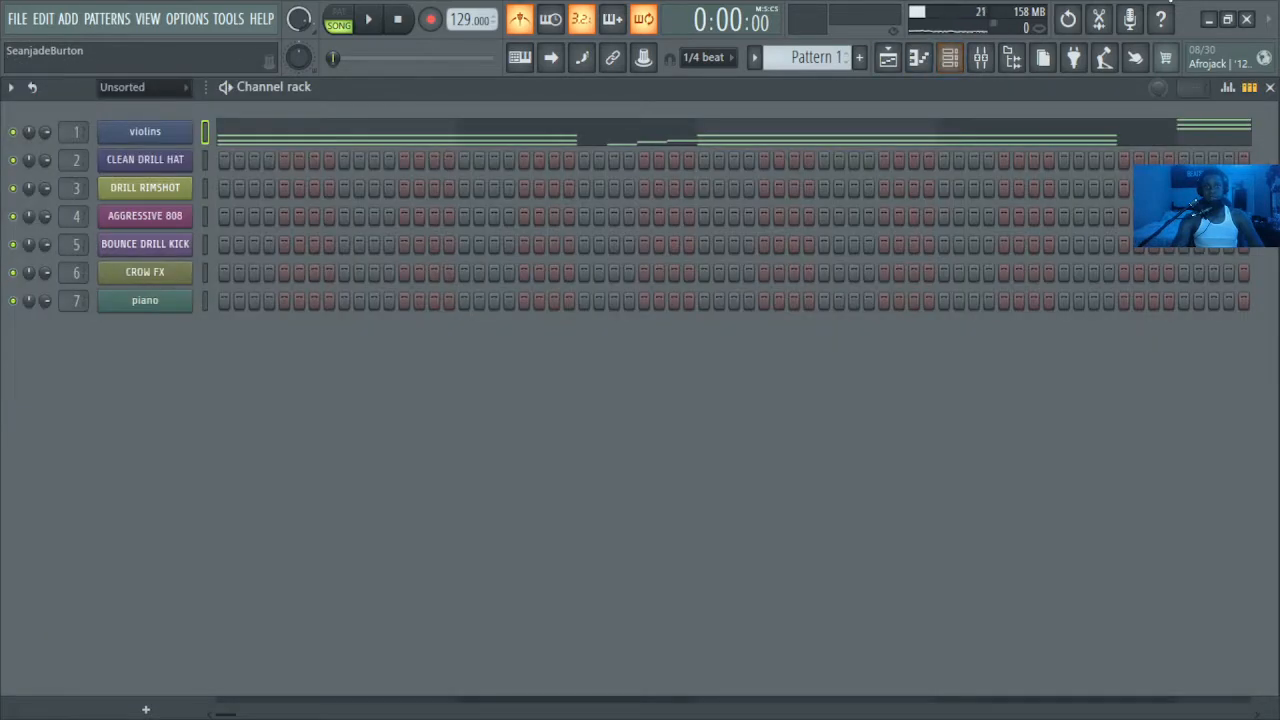
click(950, 57)
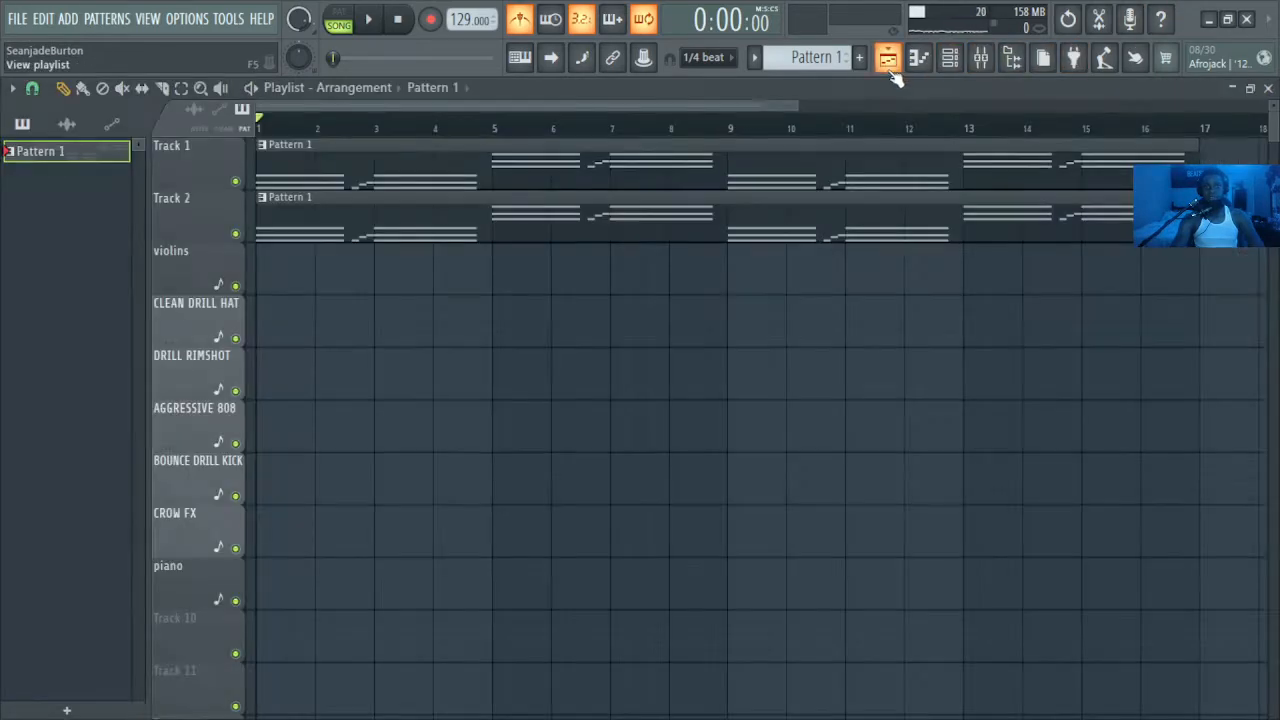
right_click(318, 219)
Step: Program CLEAN DRILL HAT hits on steps 1, 4, 7, 9, 12, 15 and 17 in the channel rack and play them
click(950, 58)
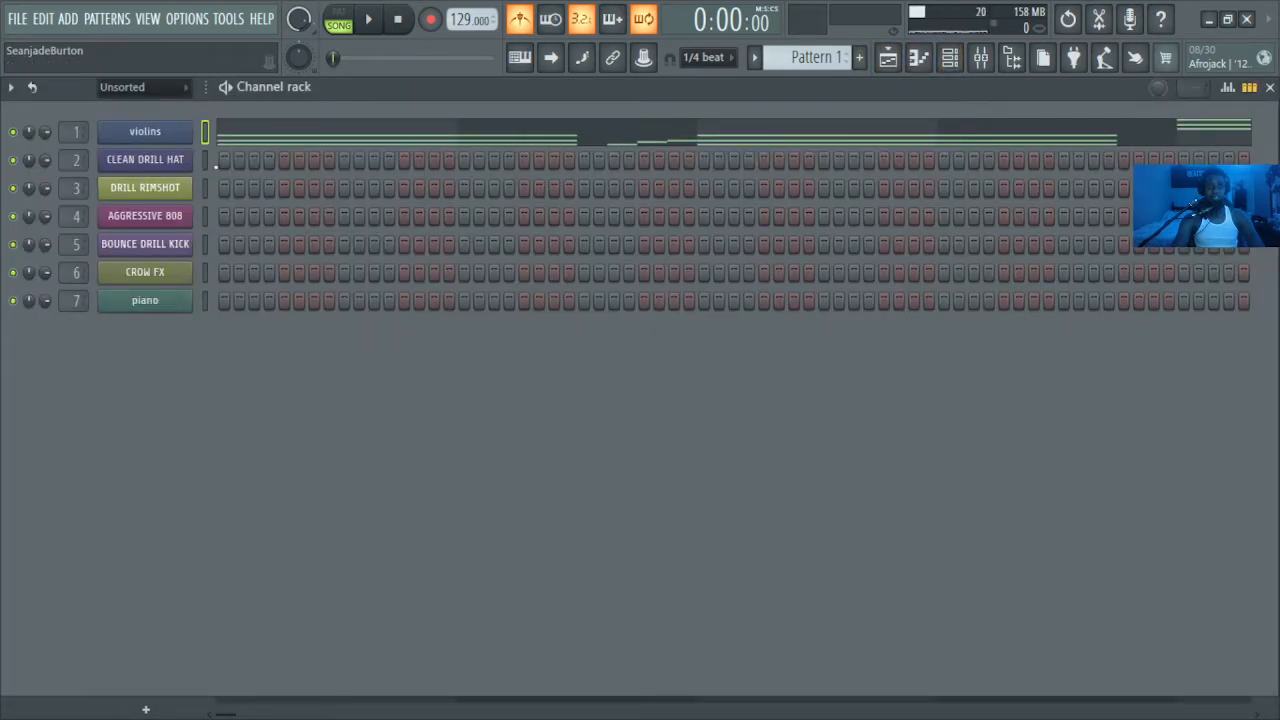
mouse_move(584, 272)
mouse_down()
mouse_move(840, 270)
mouse_move(591, 274)
mouse_up()
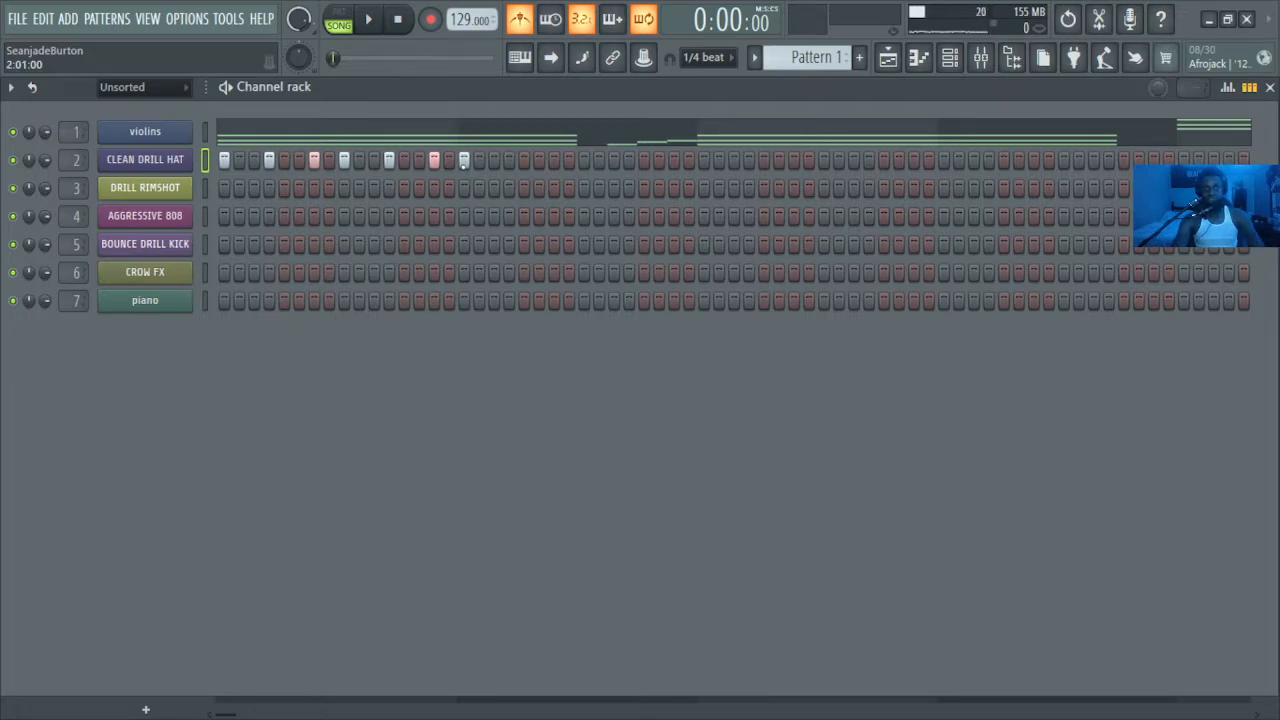
key(space)
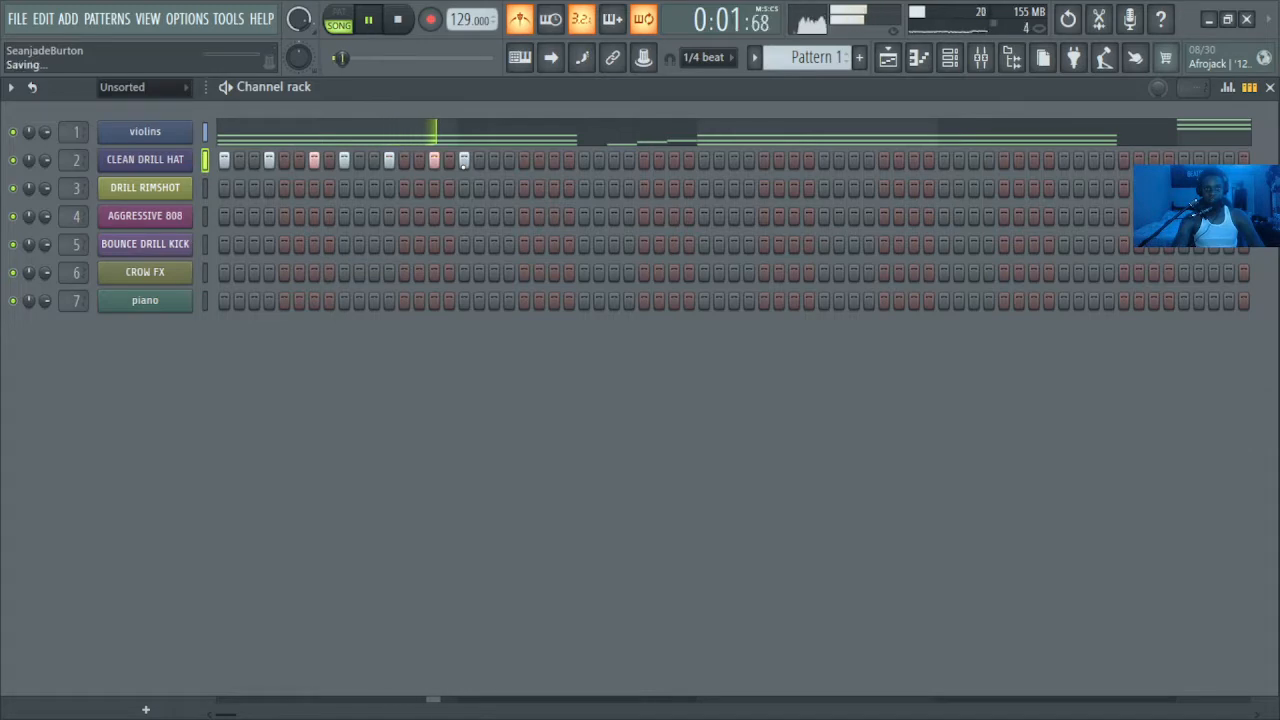
key(space)
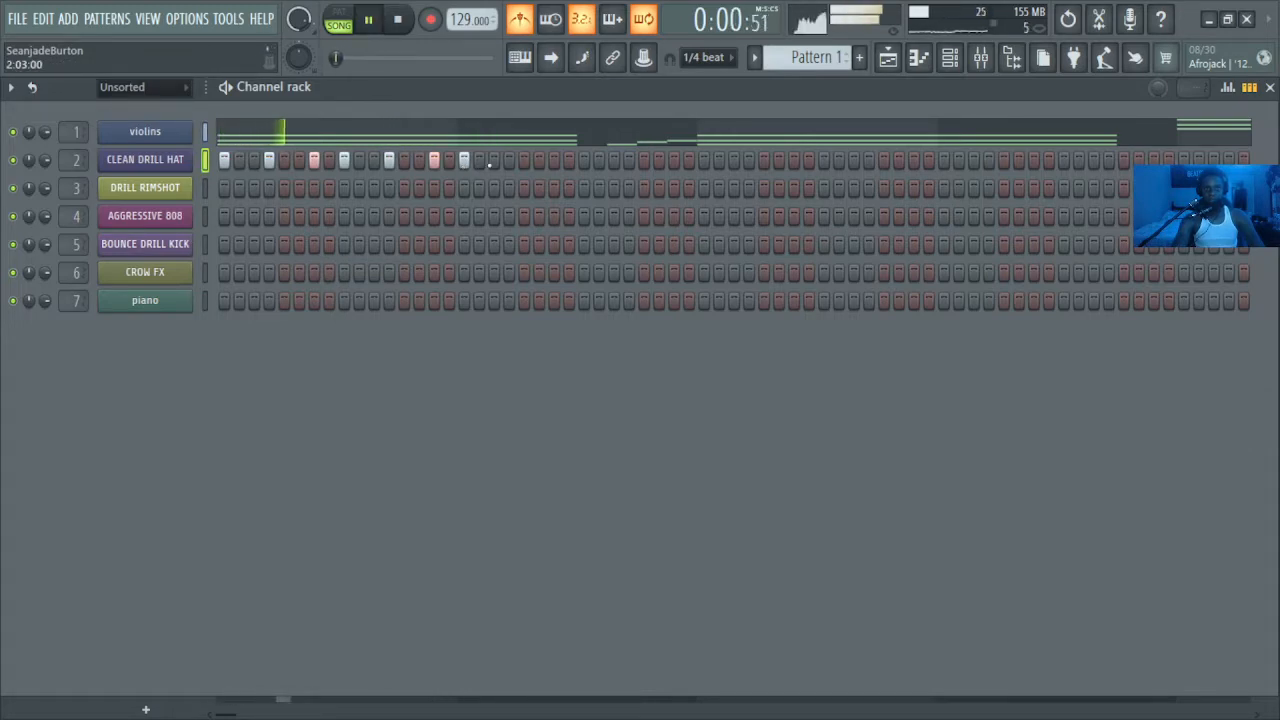
Step: Add CLEAN DRILL HAT hits on steps 20, 23 and 25
click(509, 159)
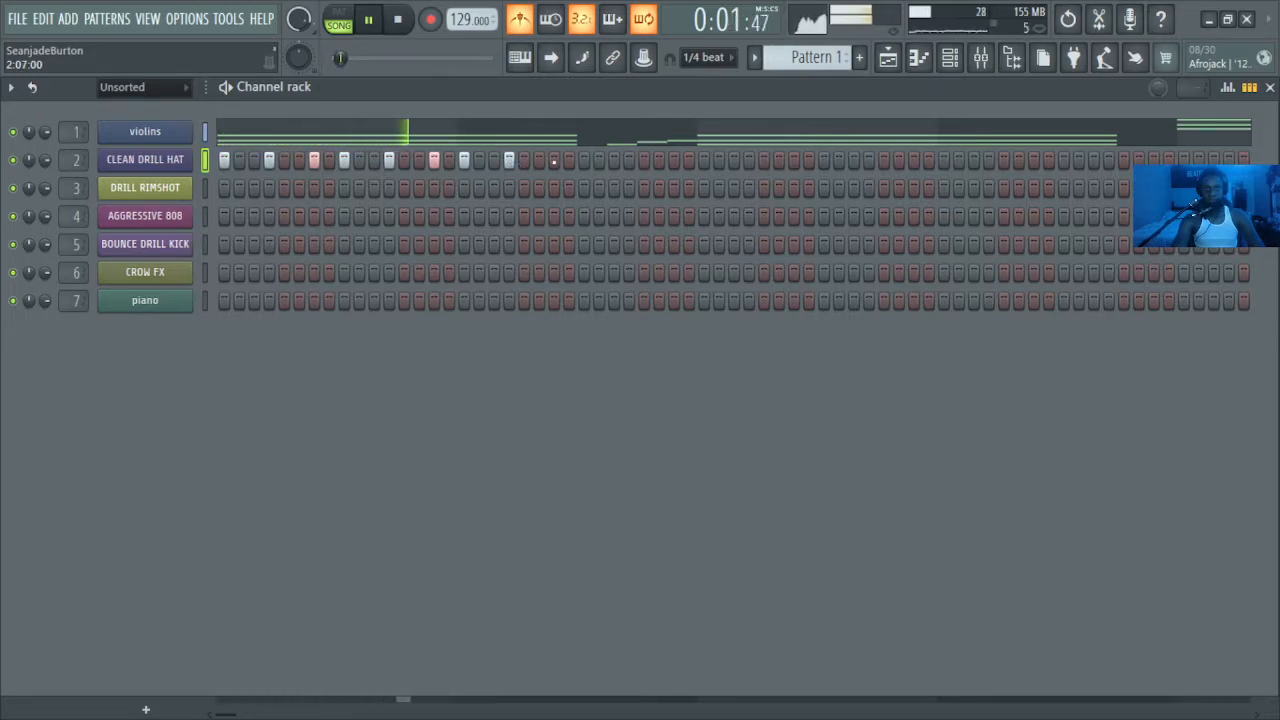
click(554, 159)
click(584, 159)
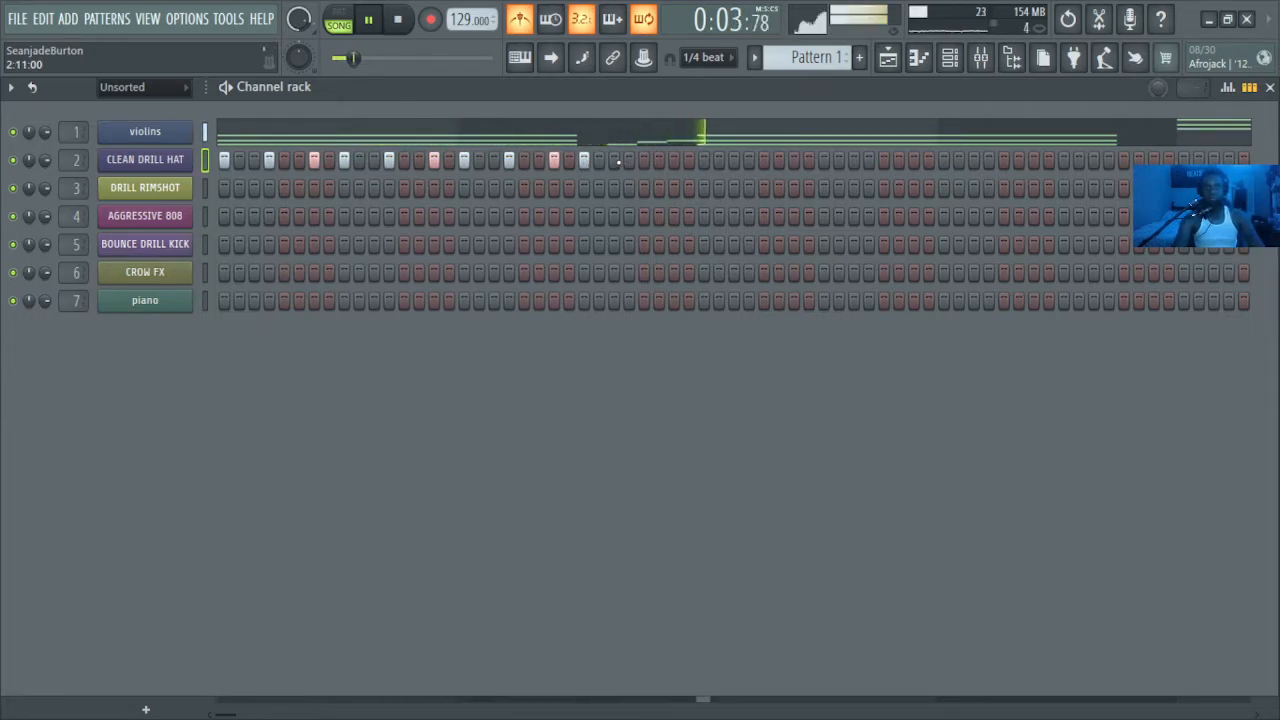
Step: Try CLEAN DRILL HAT hits on steps 27 to 29, clear them, and place a hit on step 26
drag(616, 160, 644, 160)
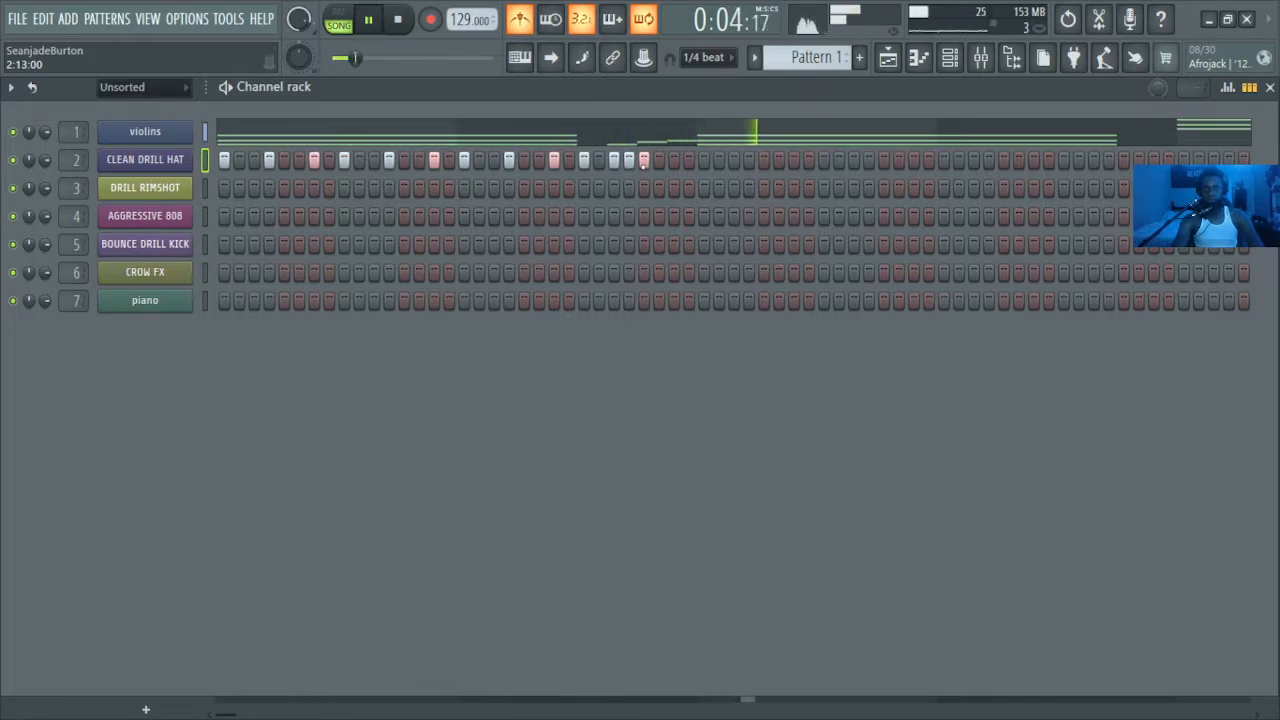
click(614, 160)
key(space)
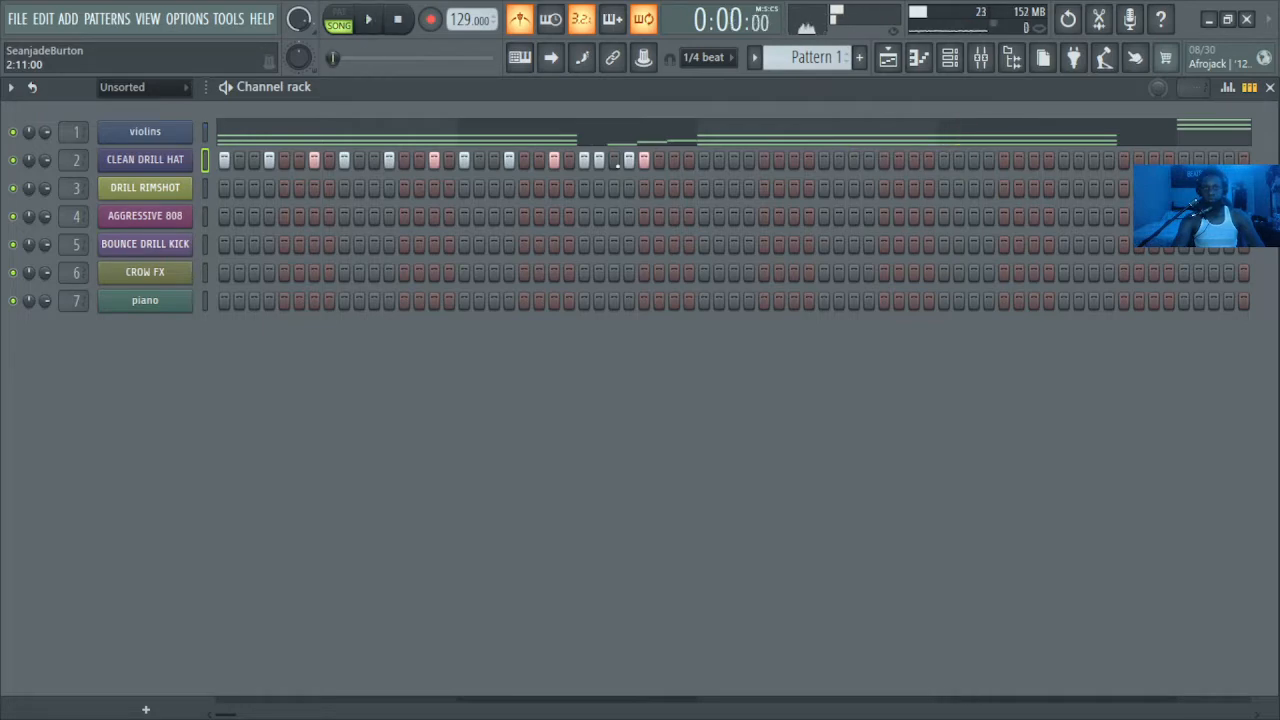
click(627, 164)
click(641, 164)
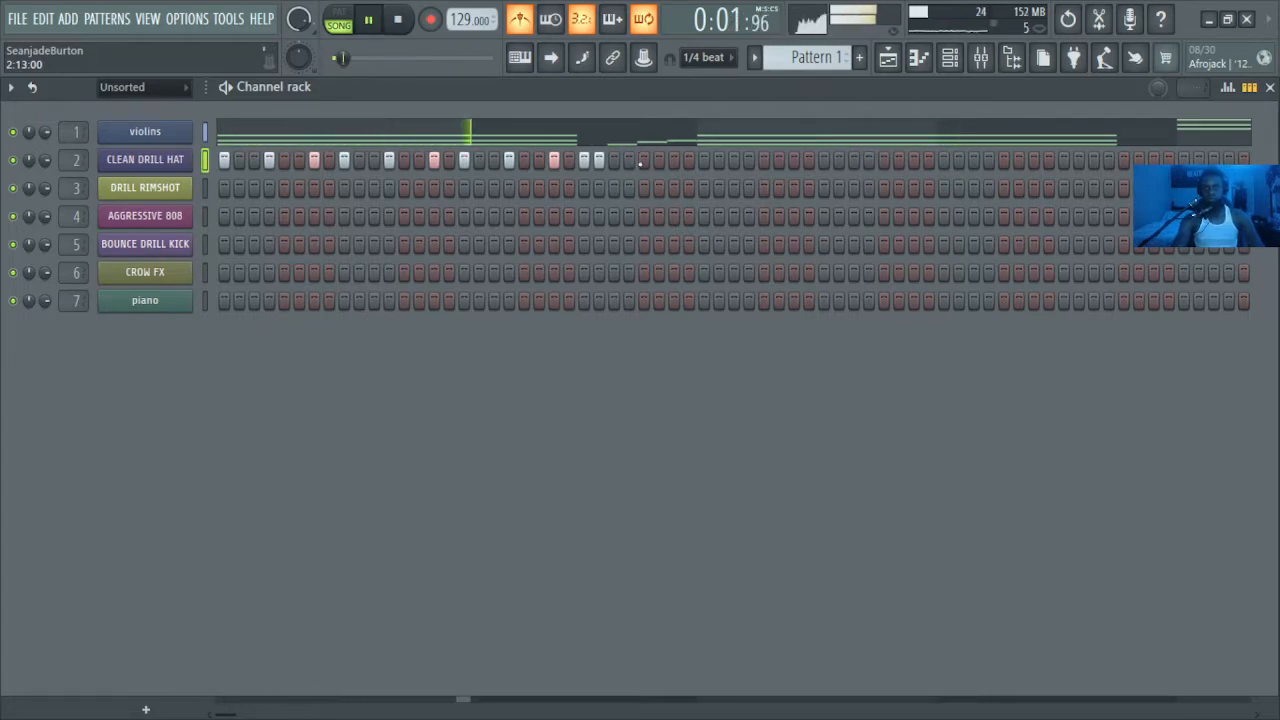
Step: Finish the two-bar CLEAN DRILL HAT pattern with hits on steps 28, 30 and 32
click(629, 160)
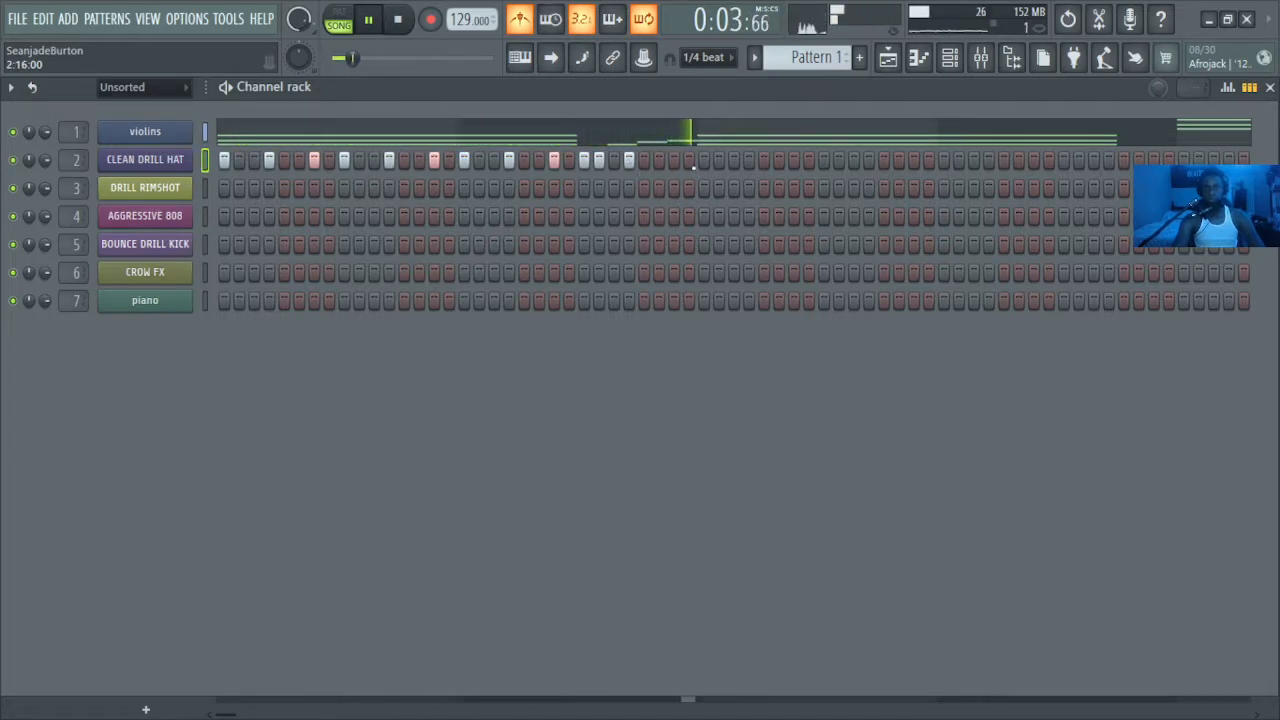
click(660, 161)
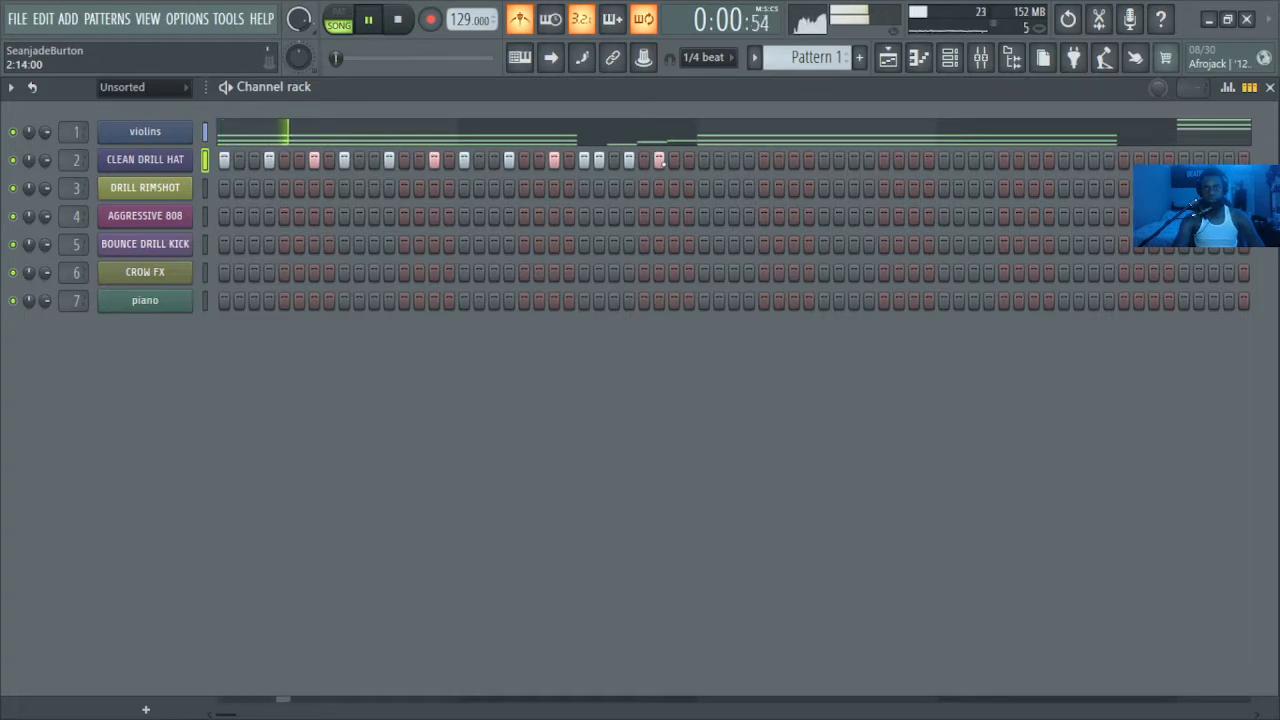
click(689, 161)
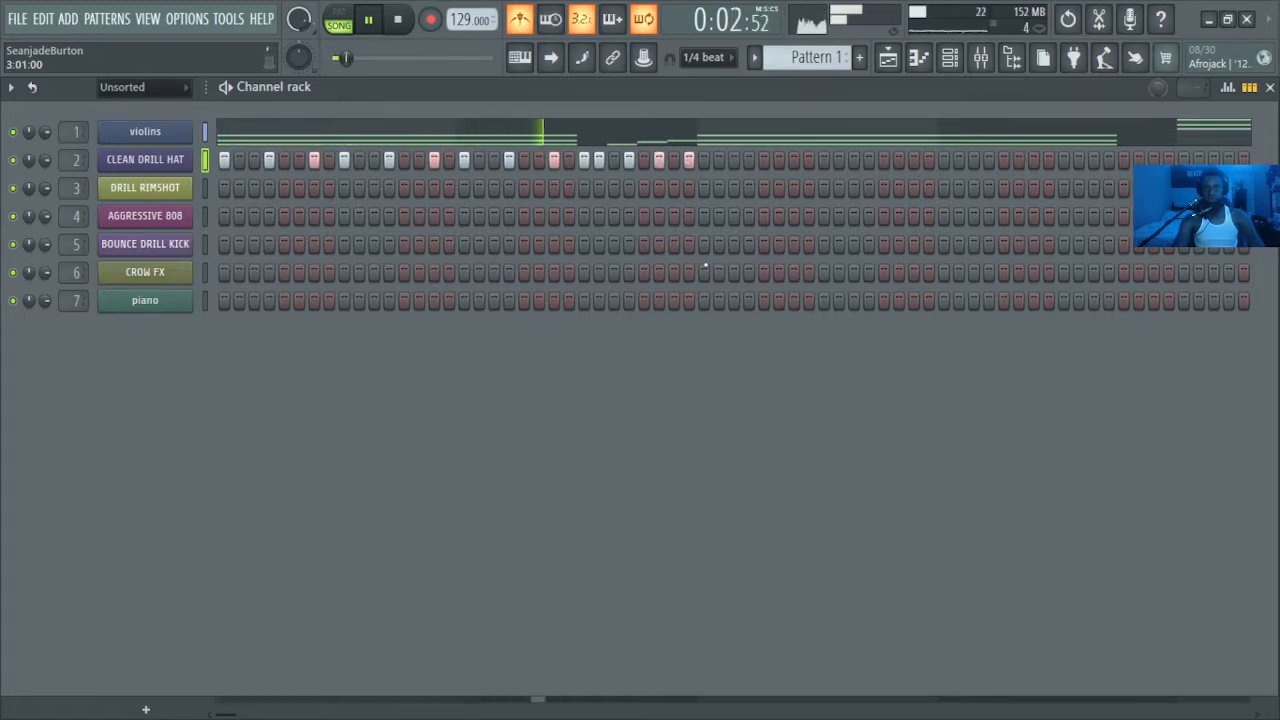
key(space)
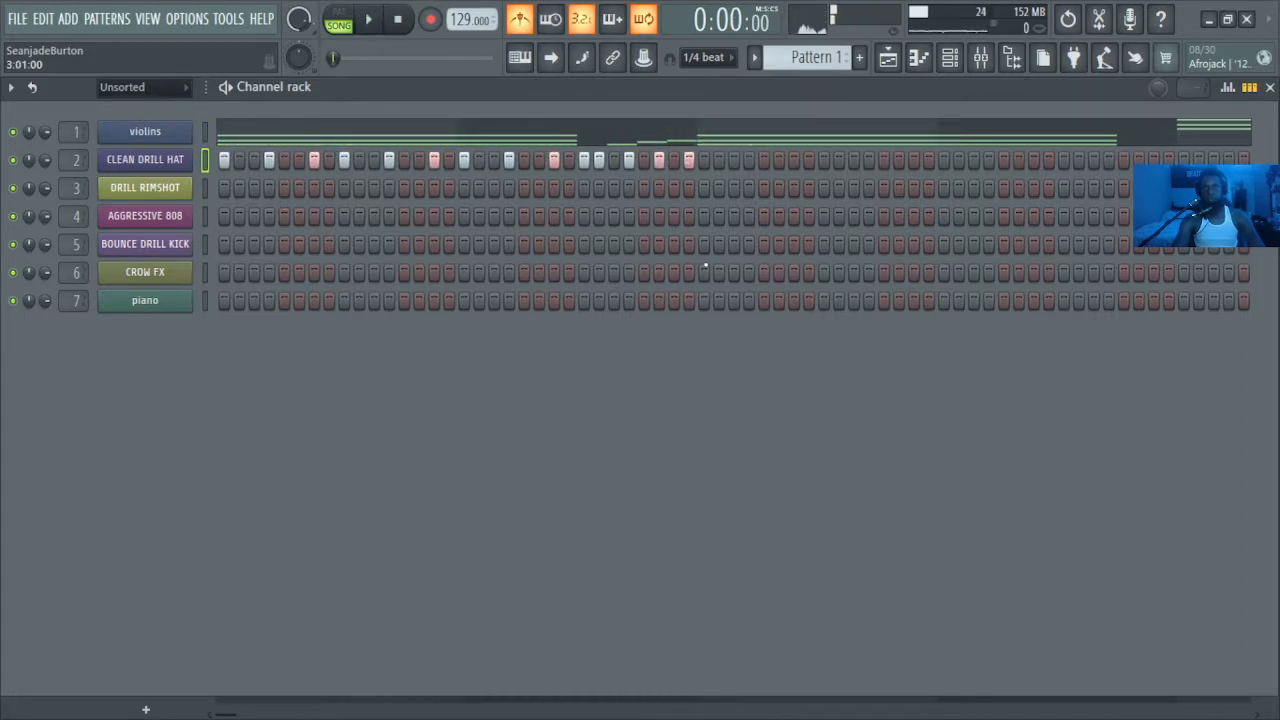
Step: Open the CLEAN DRILL HAT notes in the piano roll and lower the velocity of alternating hits to about 70% across both bars
click(950, 57)
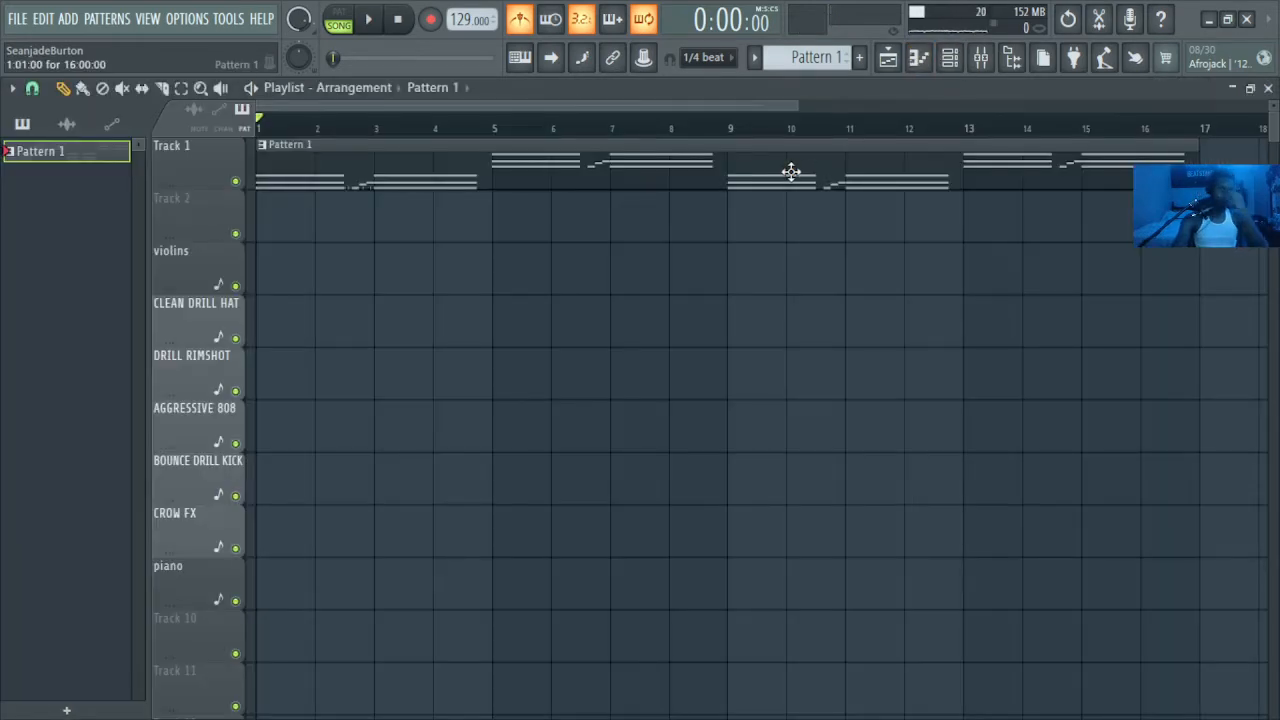
click(950, 57)
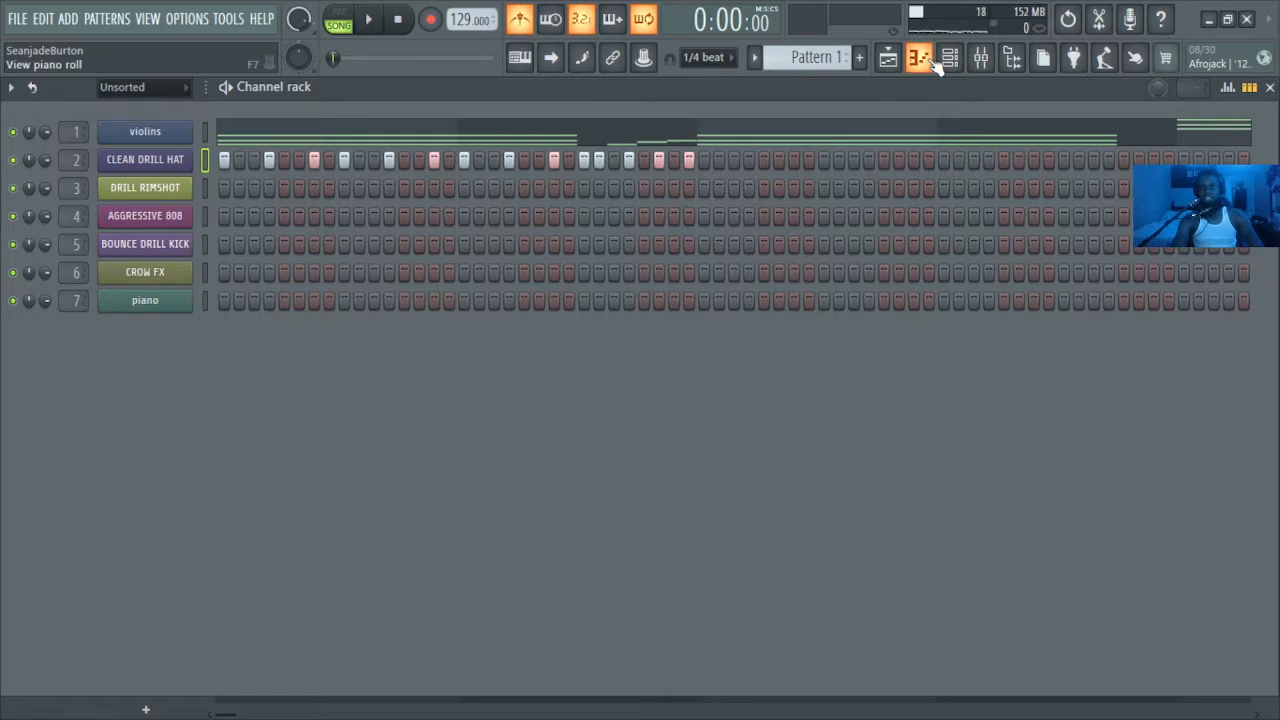
click(919, 57)
drag(1272, 262, 1266, 352)
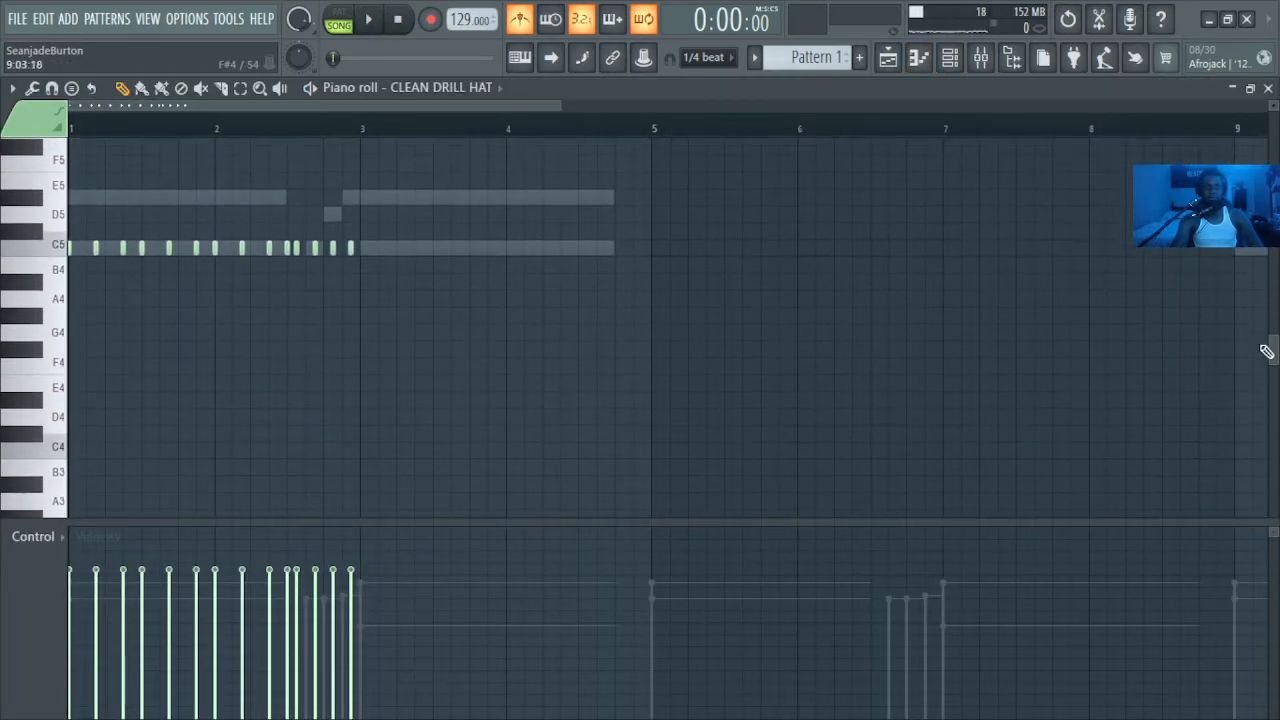
drag(445, 105, 505, 101)
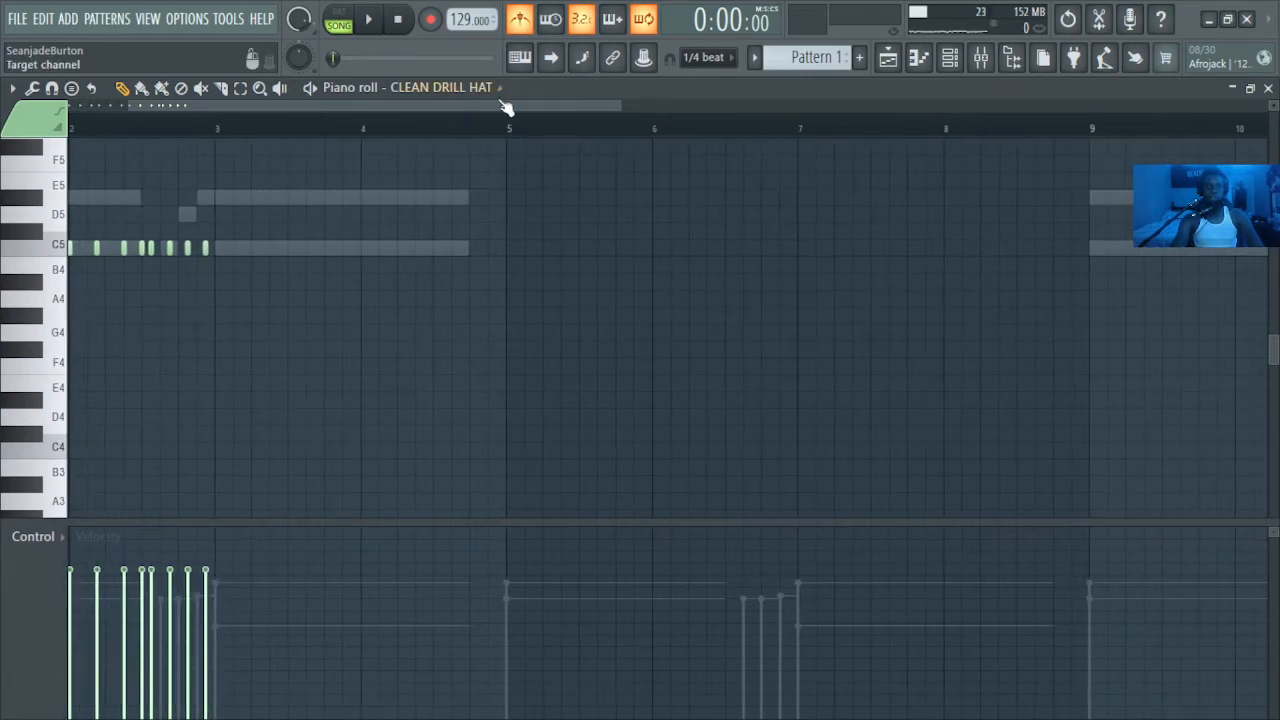
drag(600, 105, 538, 107)
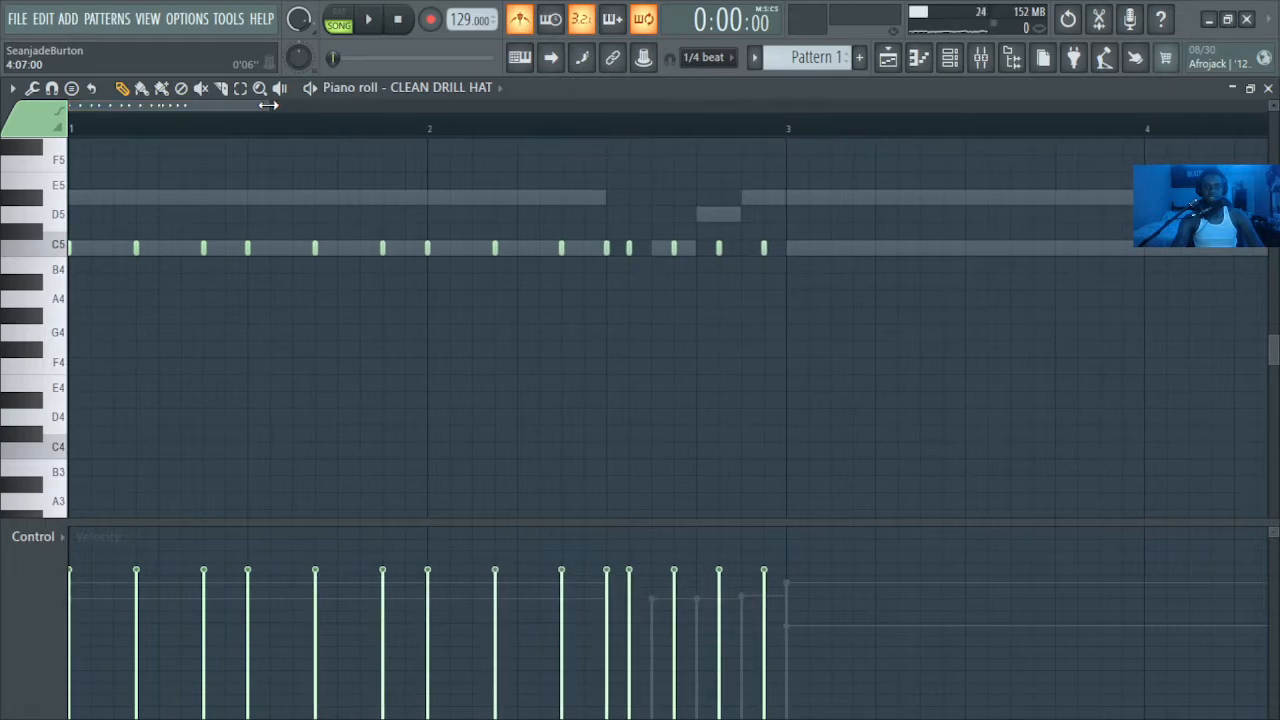
click(155, 592)
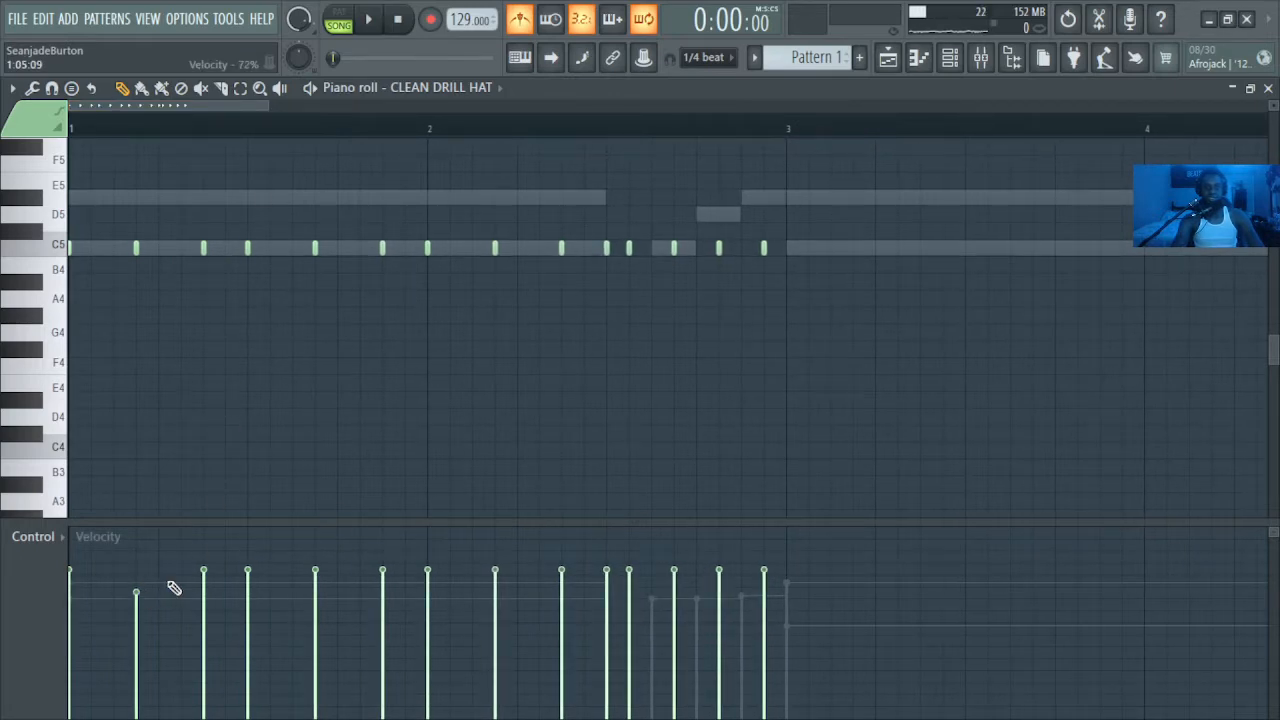
click(260, 593)
click(496, 597)
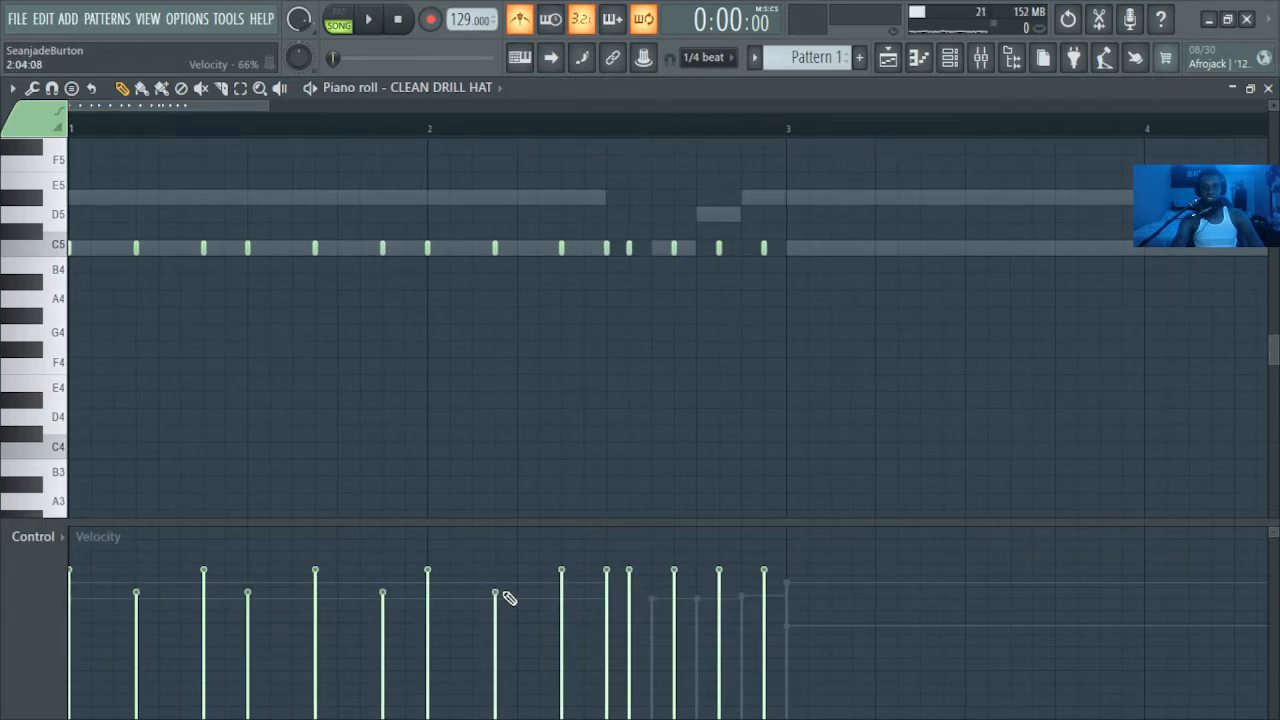
click(616, 596)
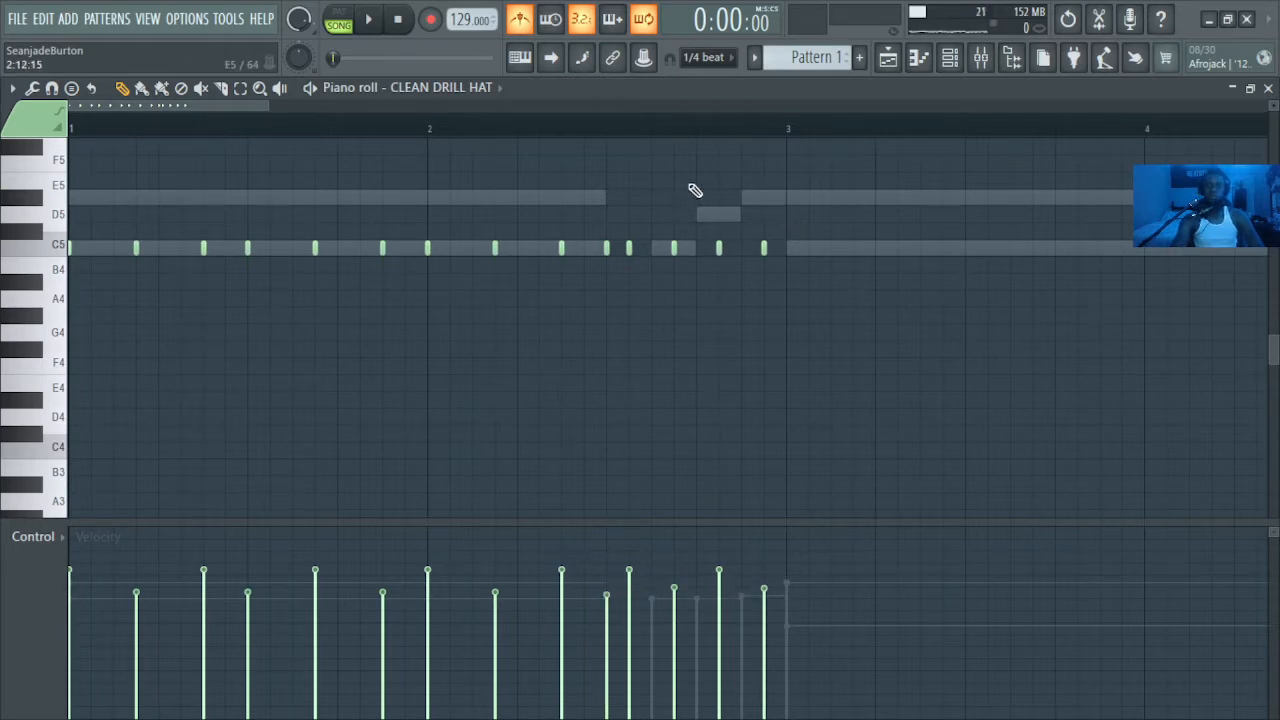
Step: Duplicate the two-bar CLEAN DRILL HAT pattern through the end of bar 16 and delete the extra copy starting at bar 17
key(ctrl)
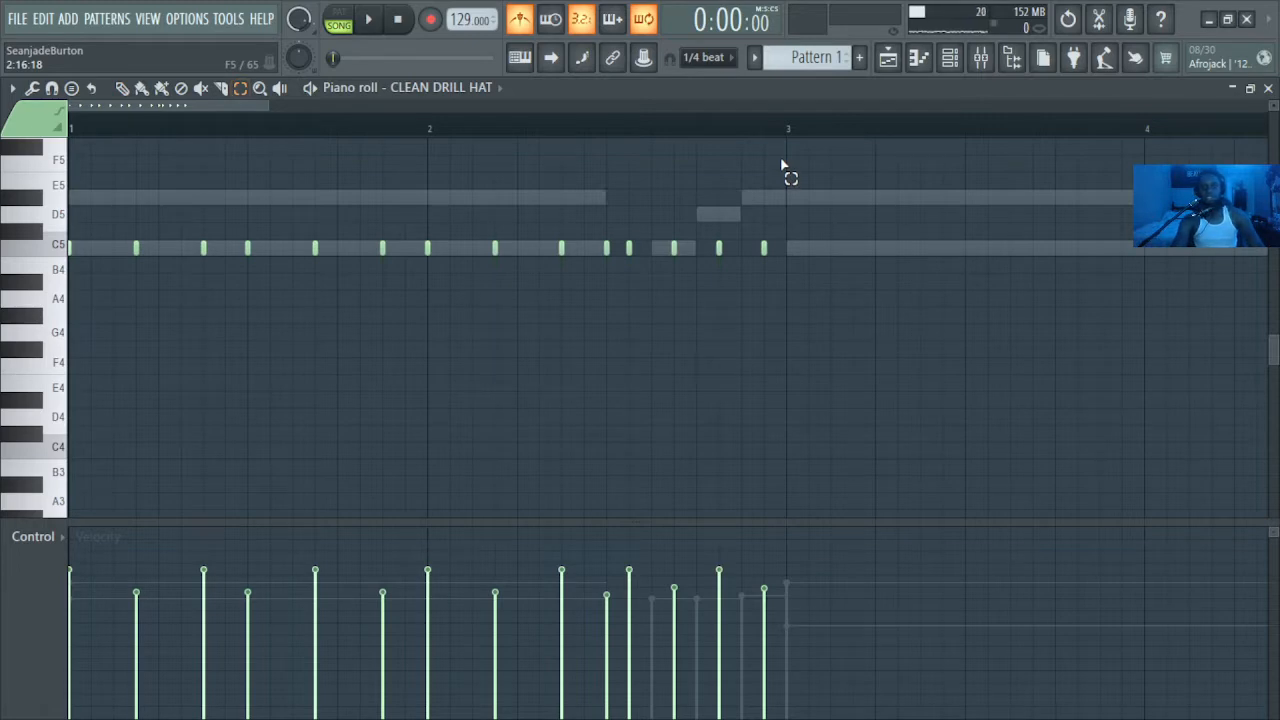
drag(786, 131, 10, 178)
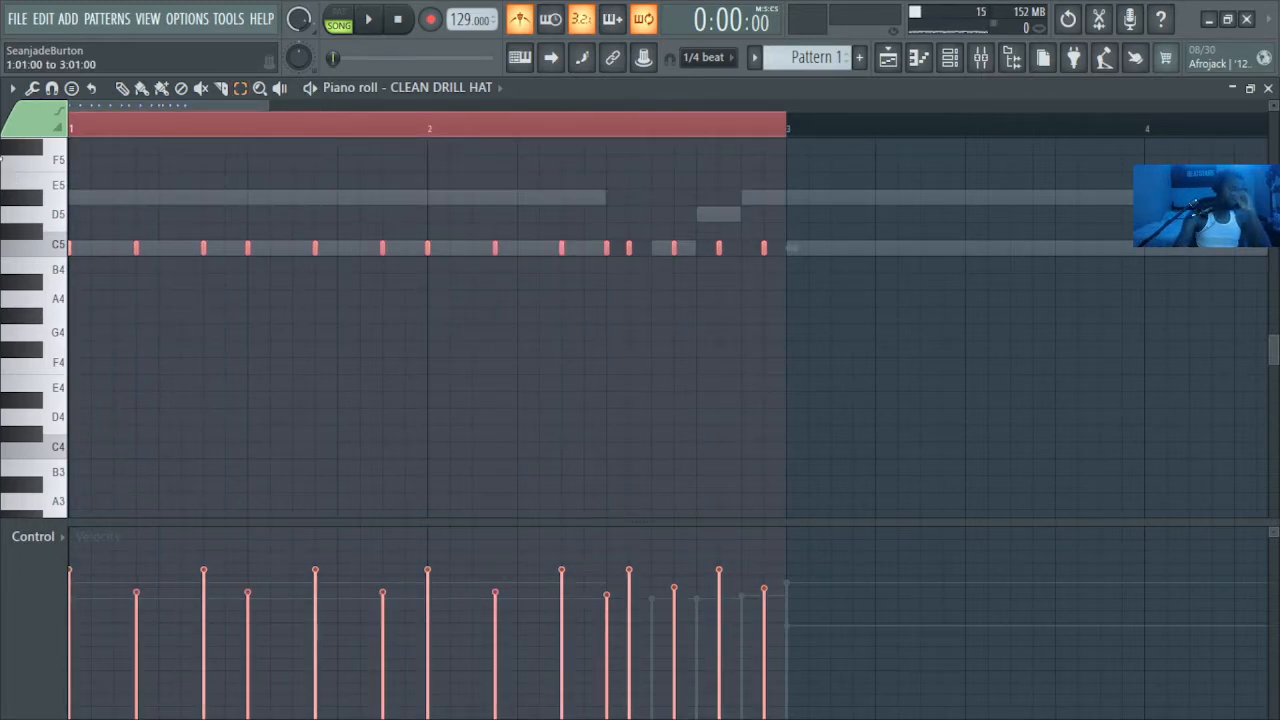
key(ctrl+b)
key(ctrl+b)
key(ctrl+b)
key(ctrl+b)
key(ctrl+b)
key(ctrl+b)
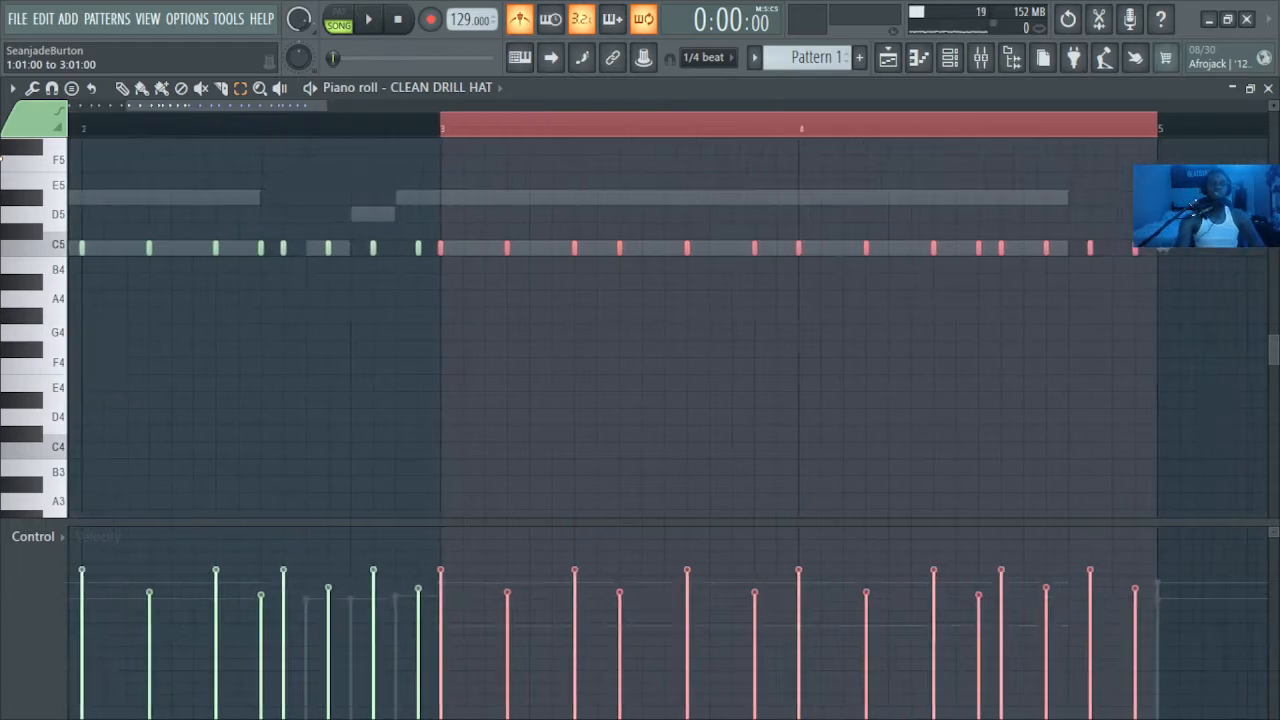
key(ctrl+b)
key(ctrl+b)
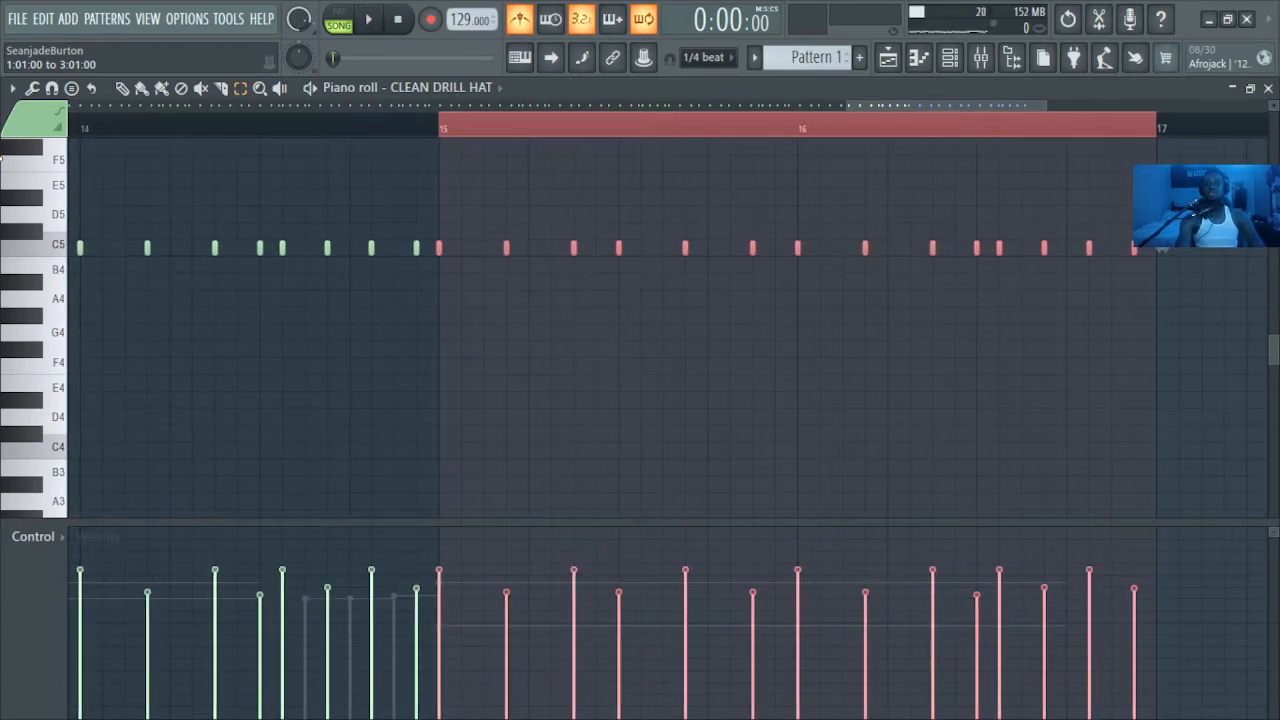
key(Delete)
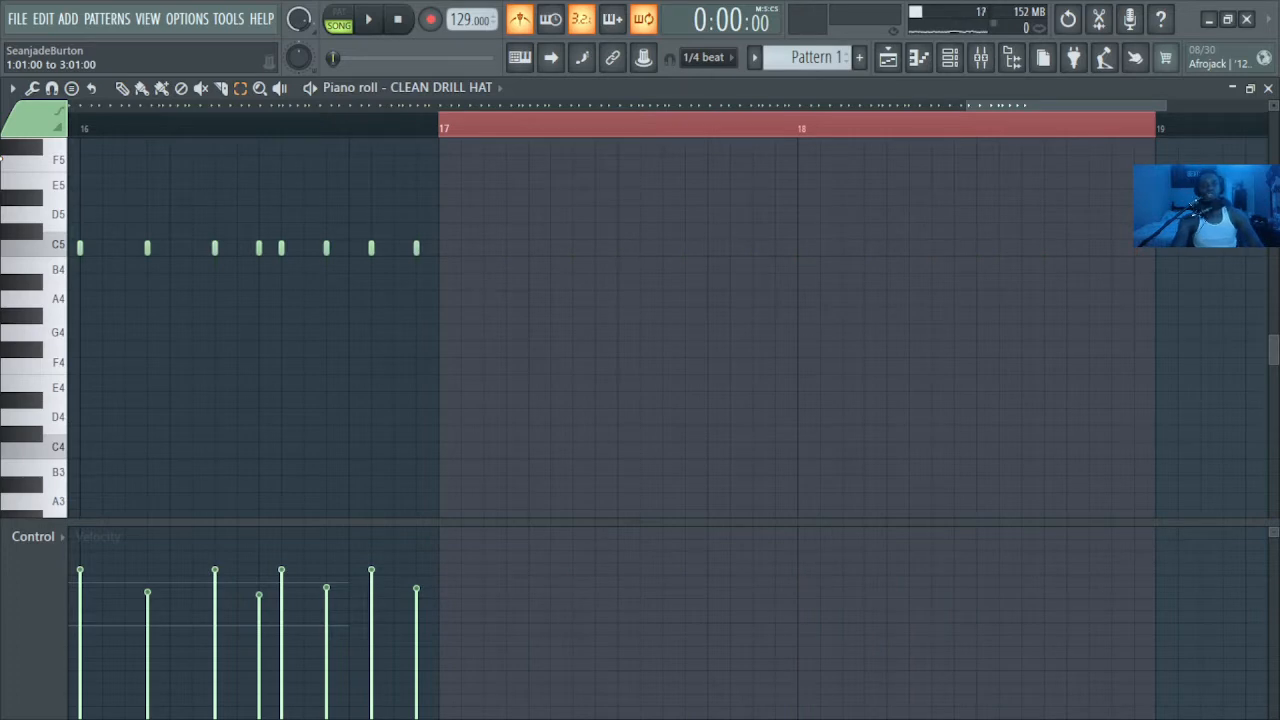
Step: Clear the time selection and play the full hi-hat pattern together with the violins
click(572, 108)
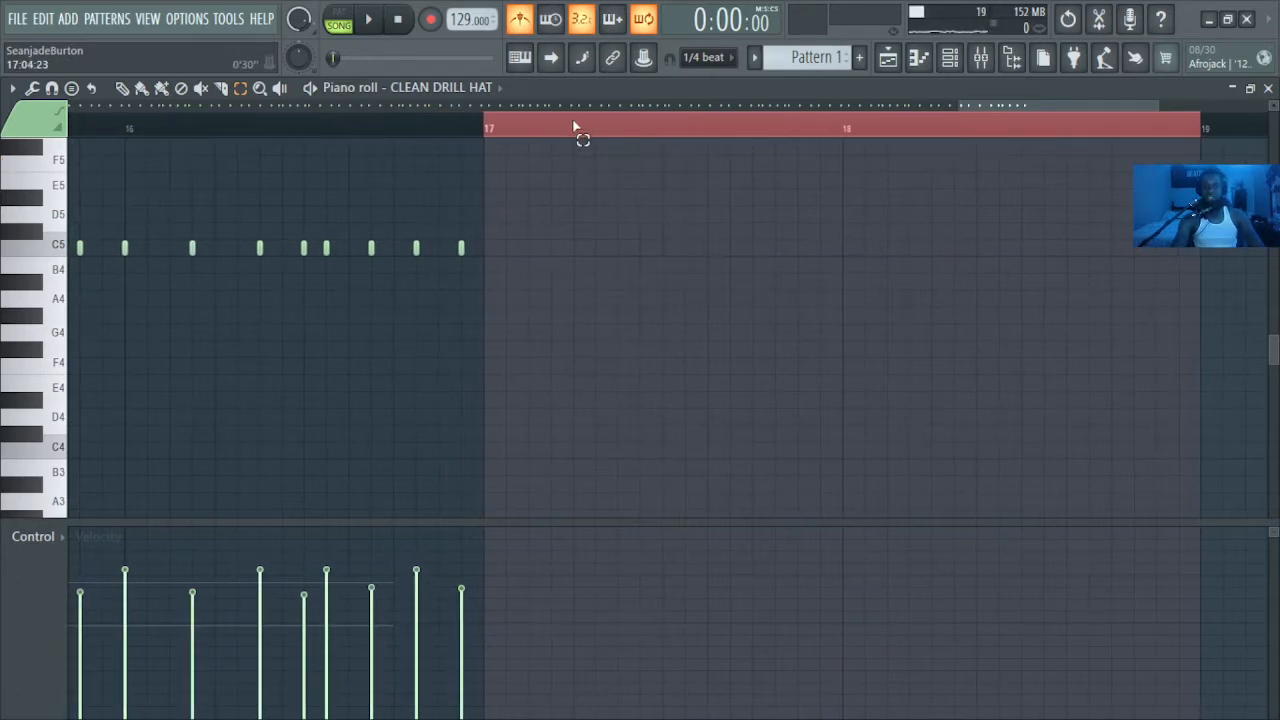
double_click(575, 126)
drag(952, 106, 120, 190)
key(space)
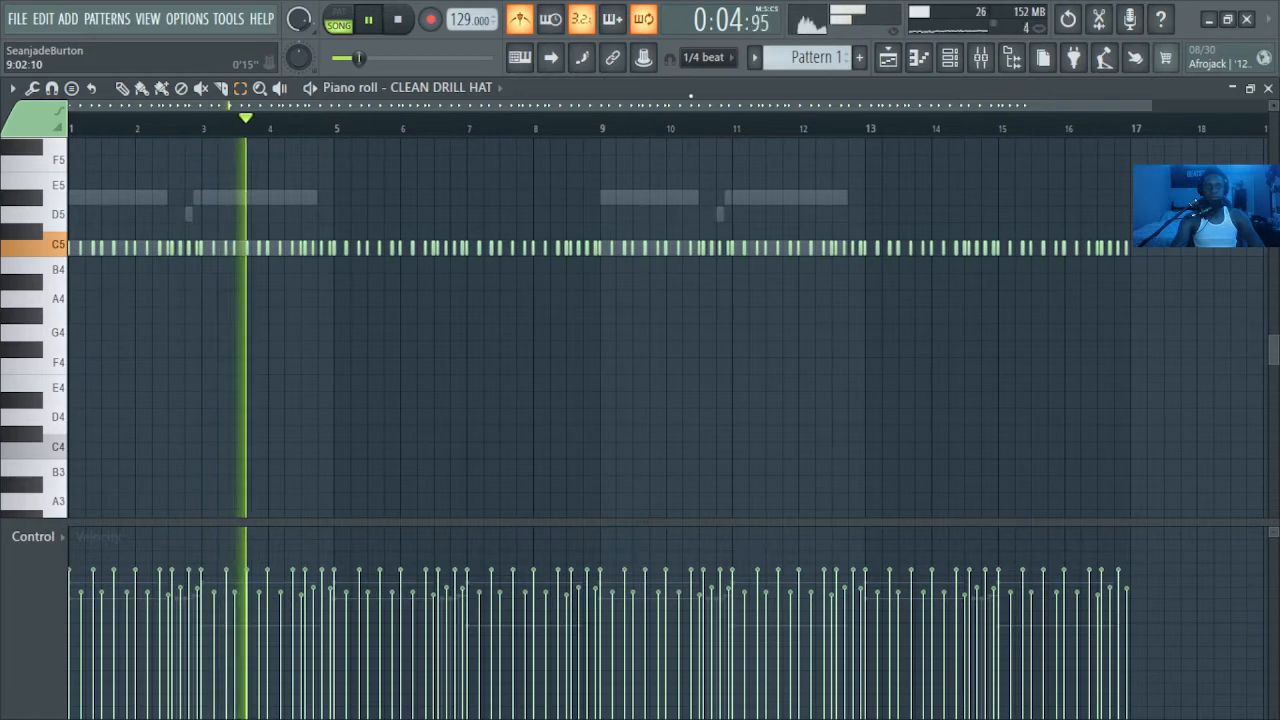
click(949, 57)
key(space)
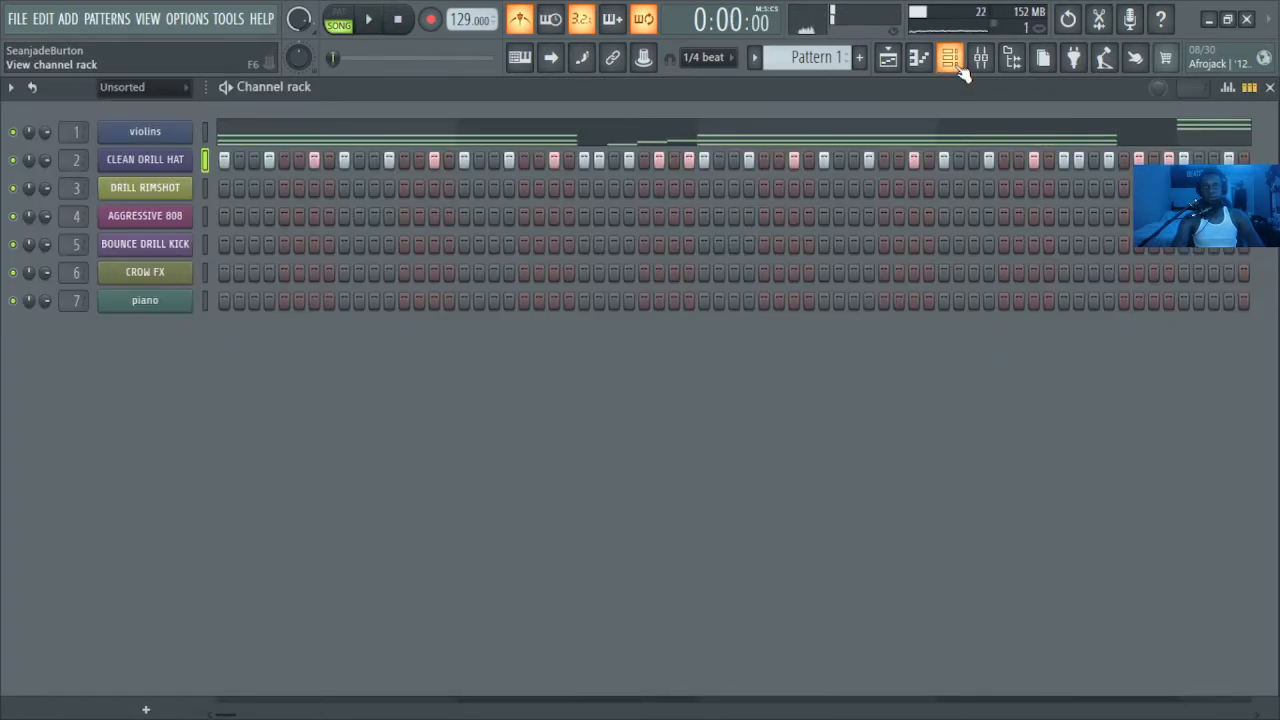
key(space)
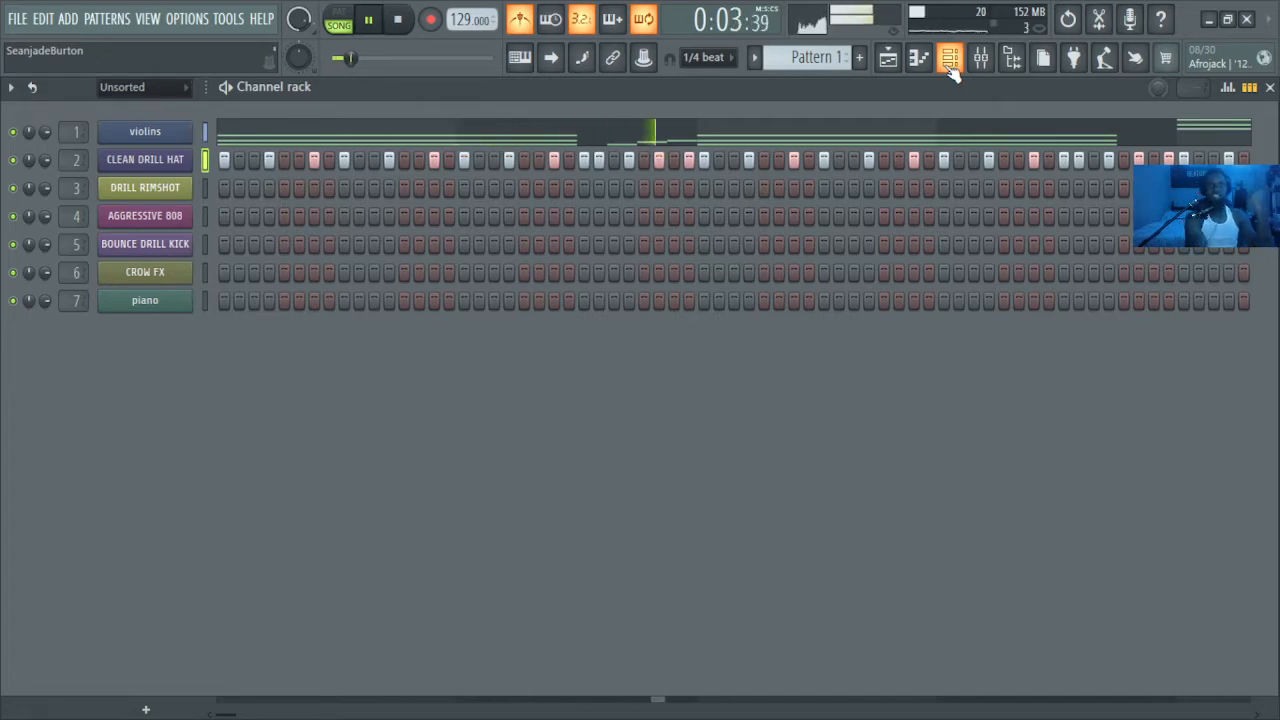
click(949, 57)
key(space)
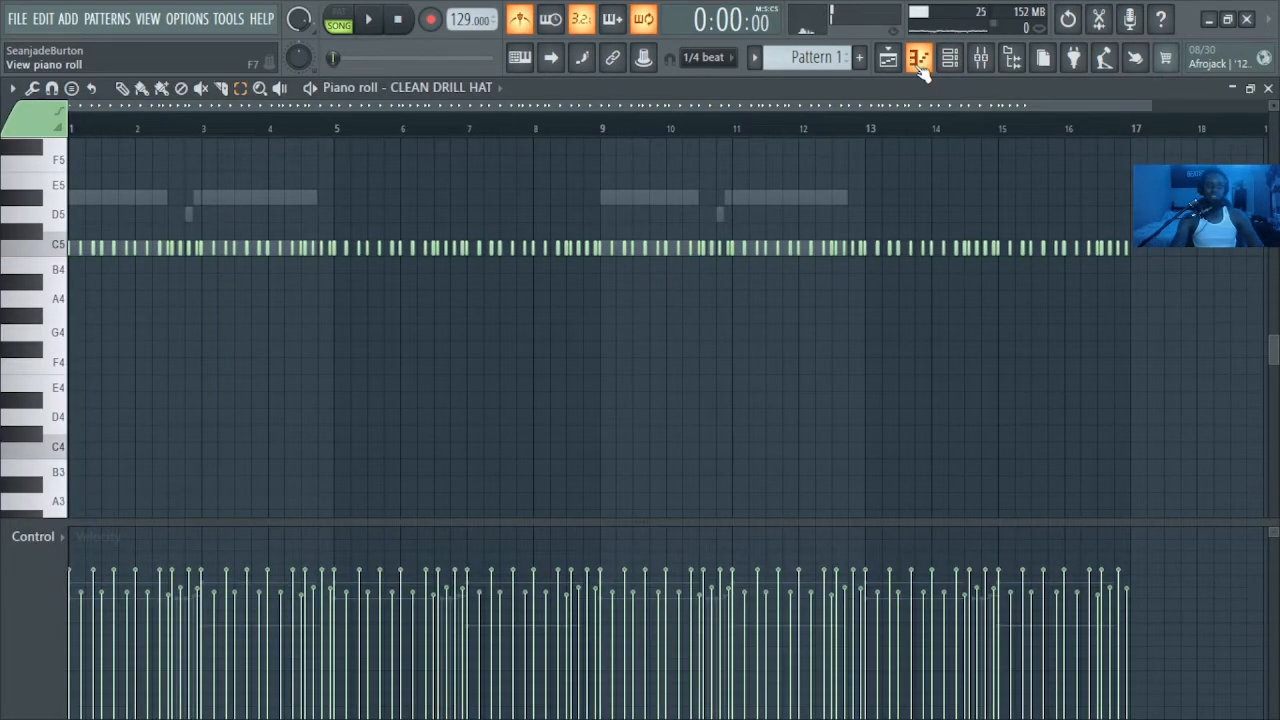
Step: Open the DRILL RIMSHOT channel in the piano roll with all 16 bars in view
drag(1150, 104, 174, 88)
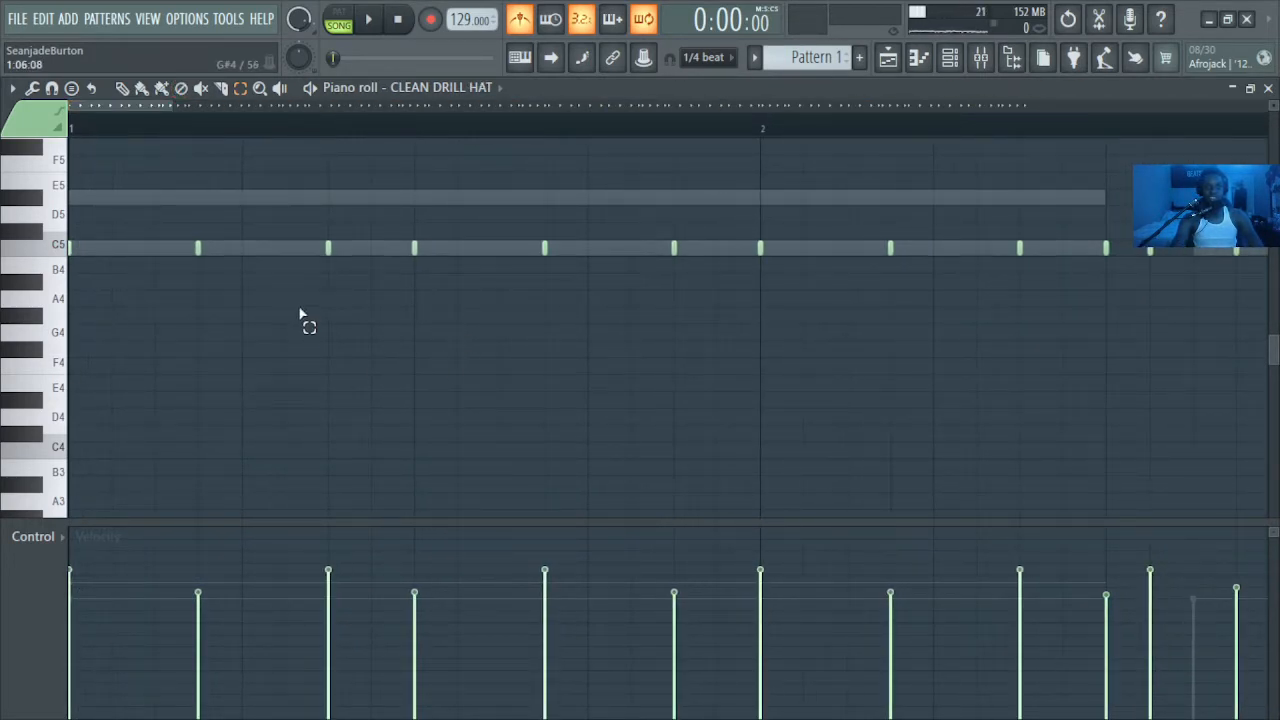
click(950, 57)
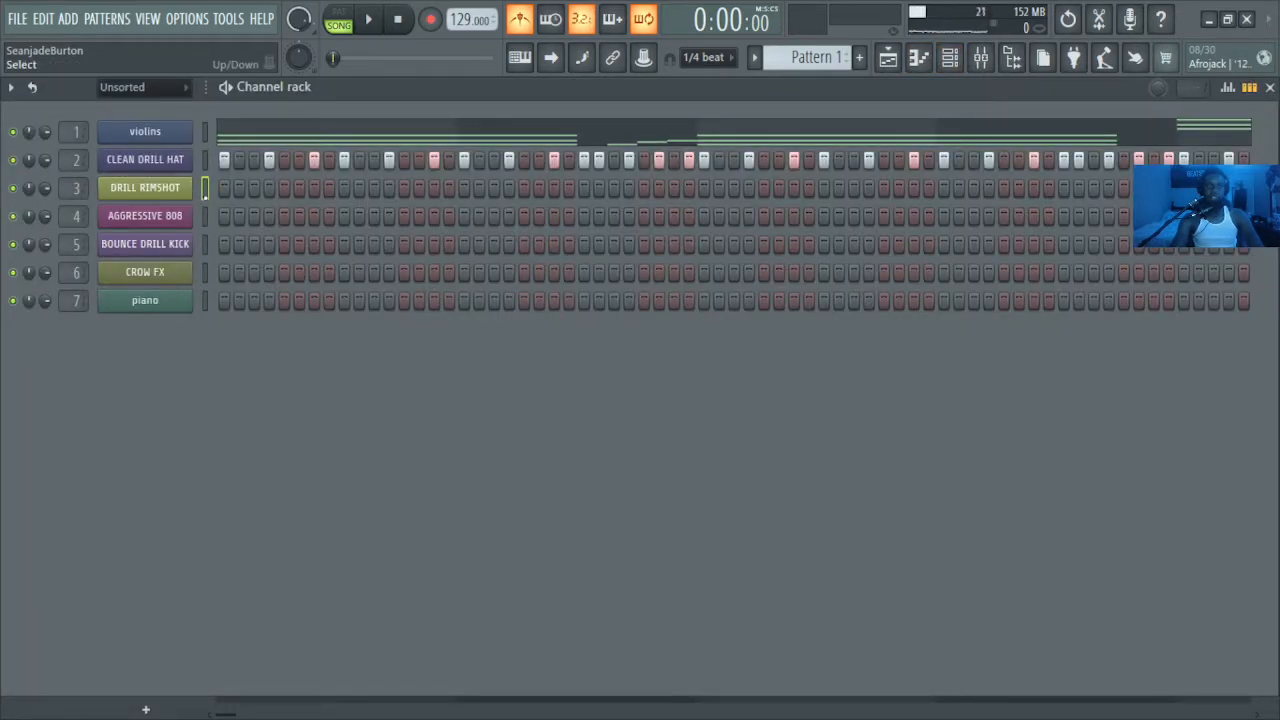
click(930, 61)
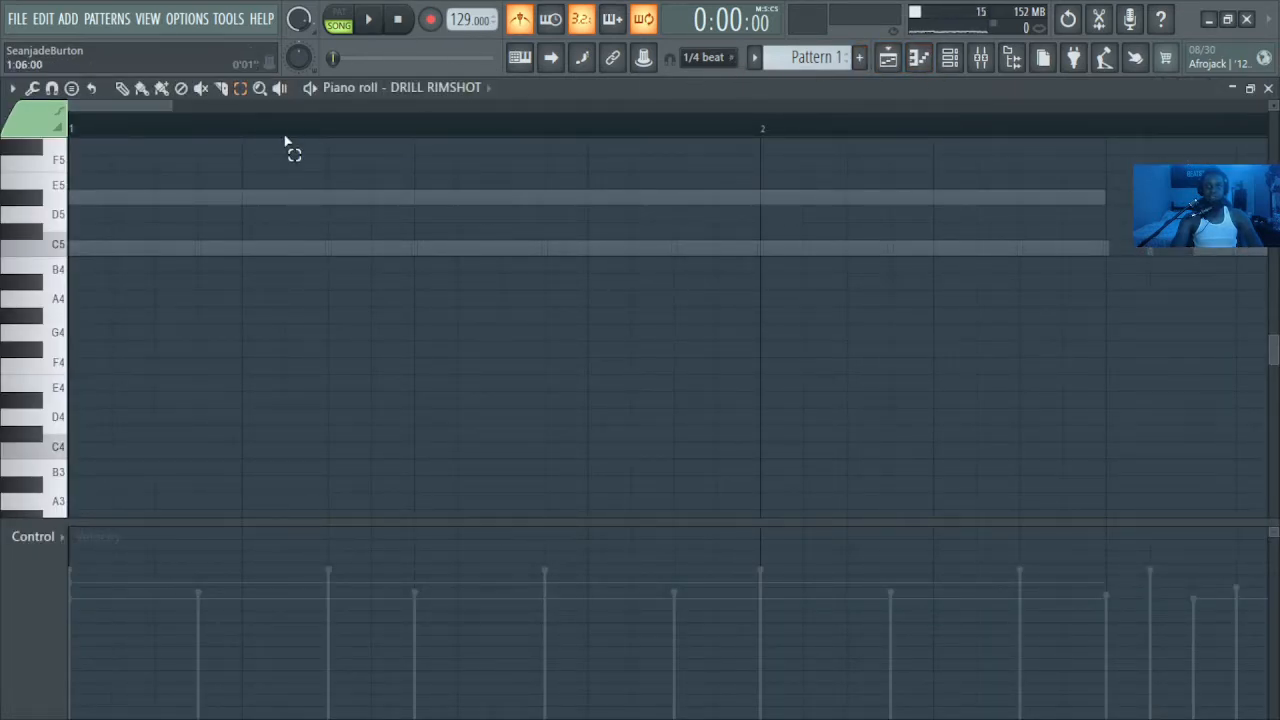
drag(177, 105, 1276, 50)
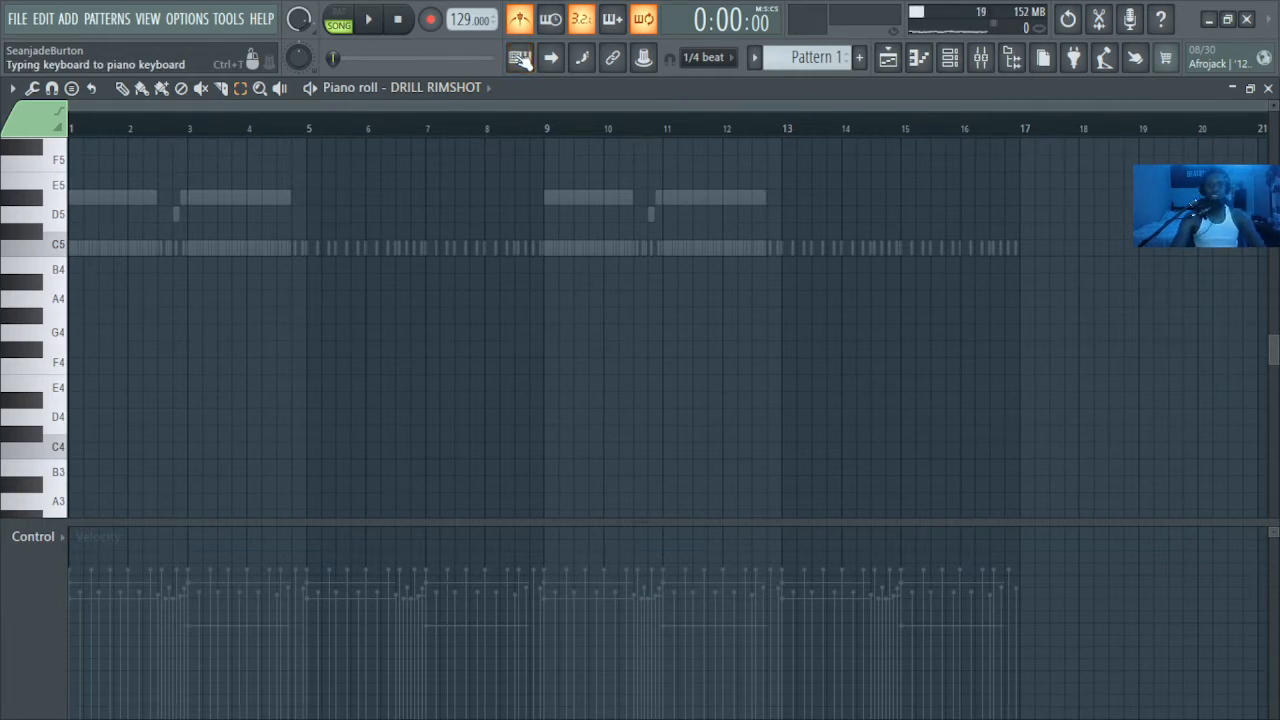
Step: Audition the DRILL RIMSHOT sound on C5 with the typing keyboard enabled as a piano, and disable that mode again
key(q)
key(q)
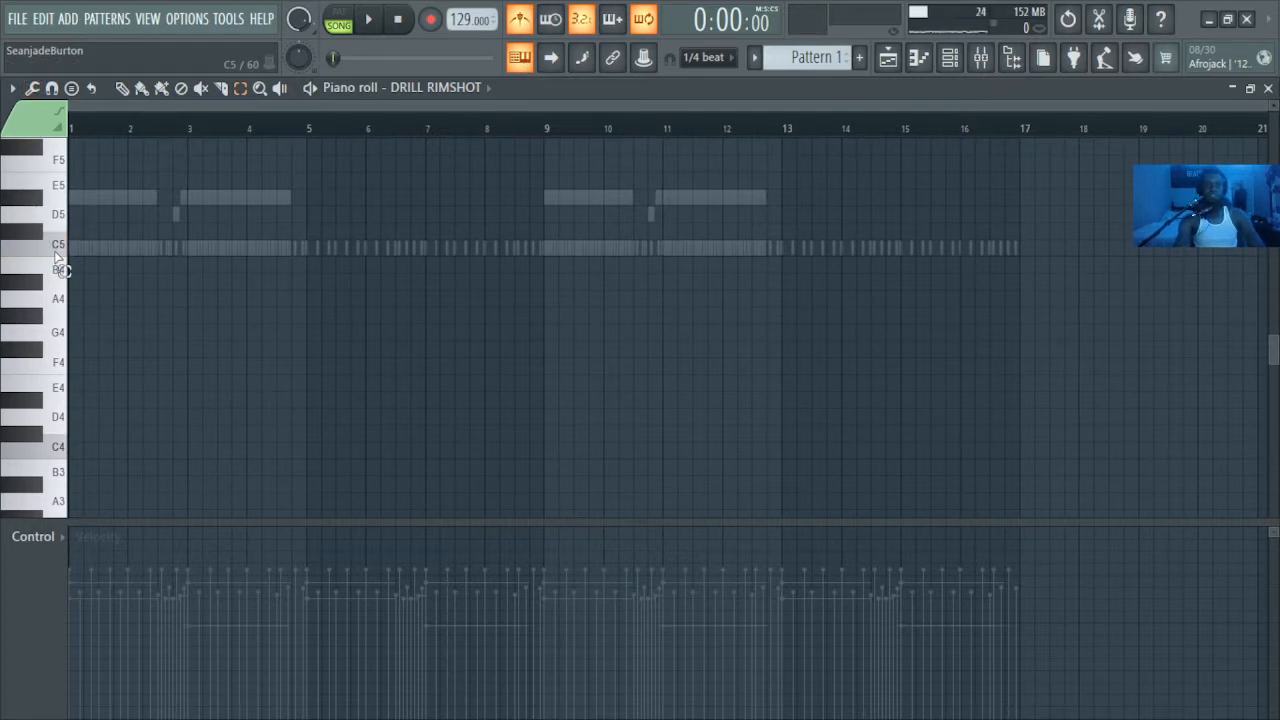
key(q)
key(q)
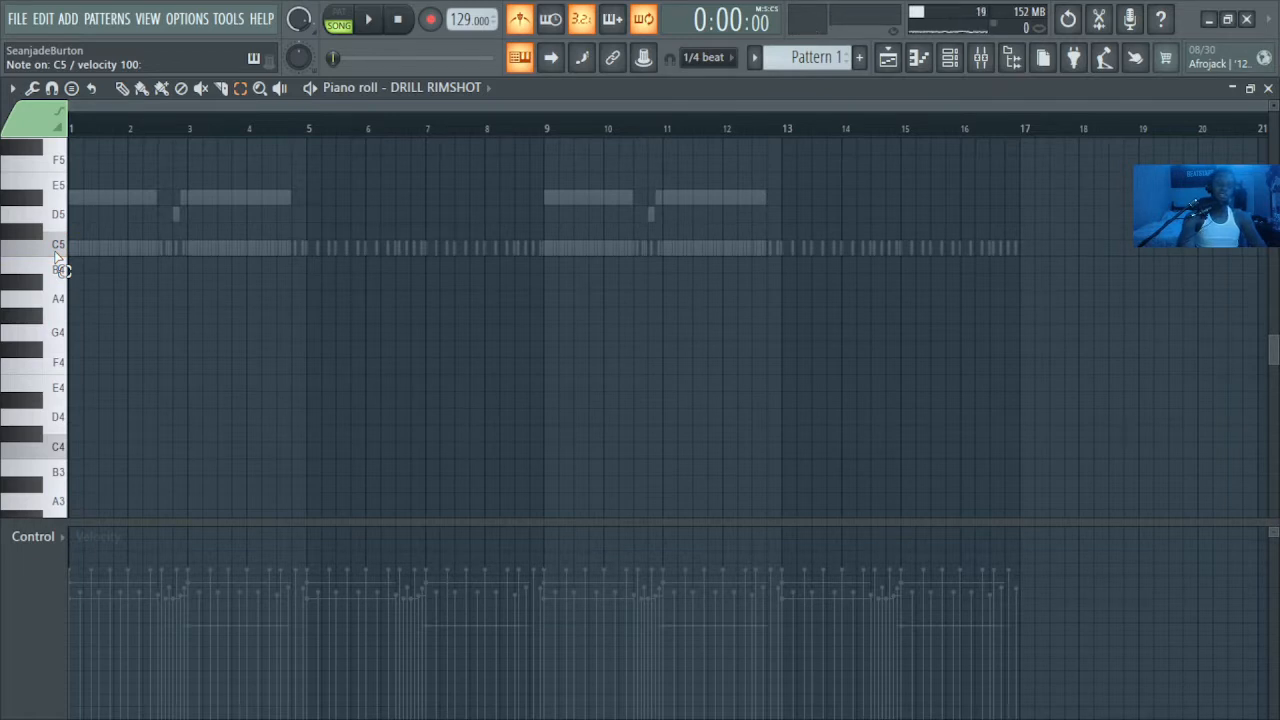
key(q)
key(q)
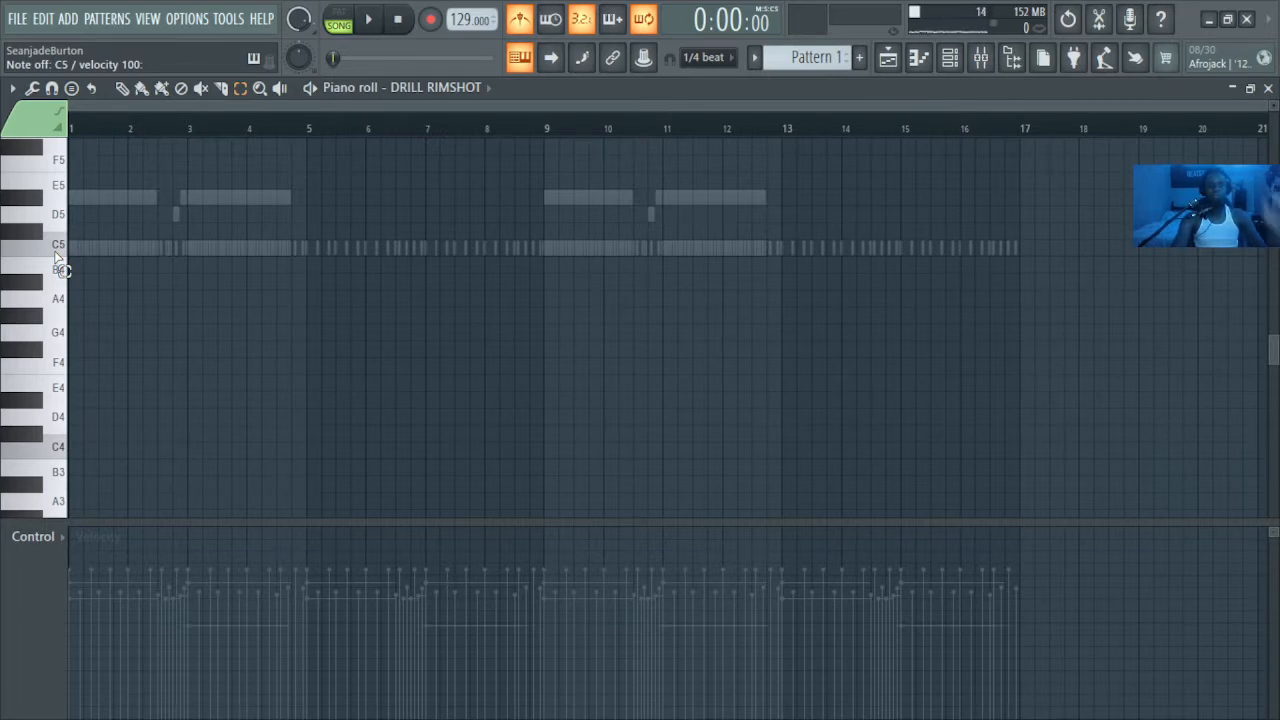
key(q)
key(q)
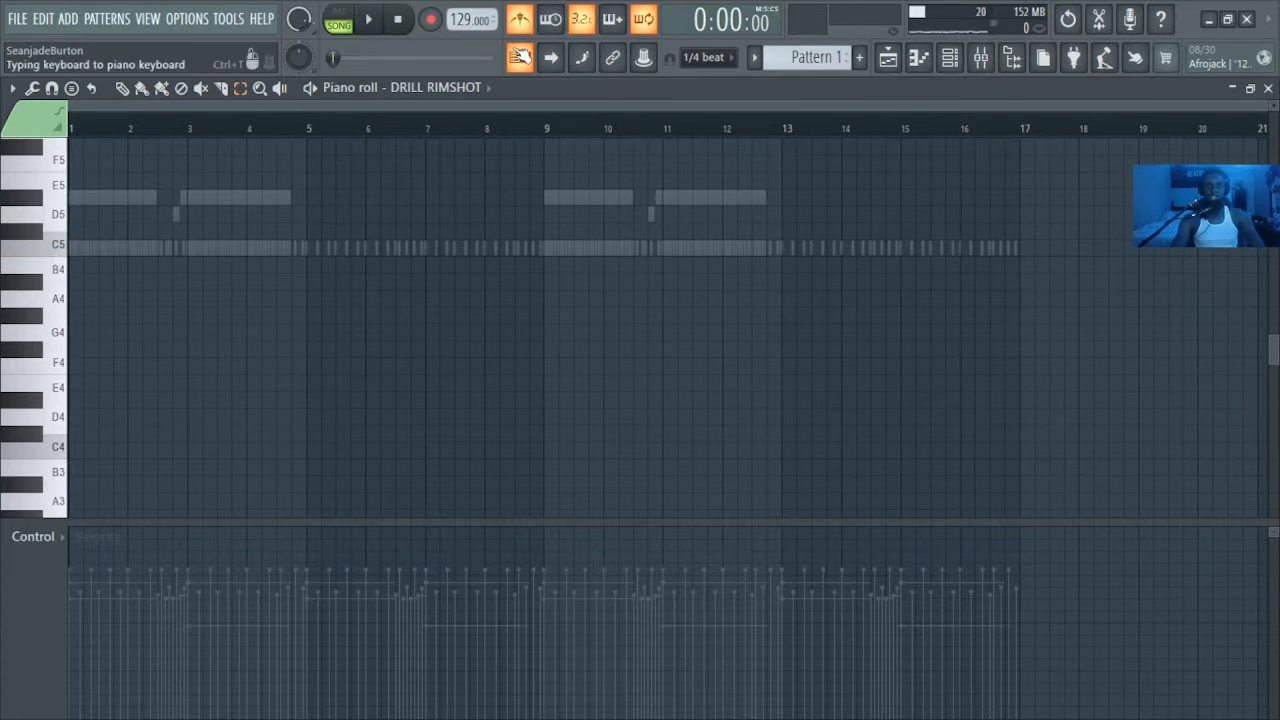
click(520, 57)
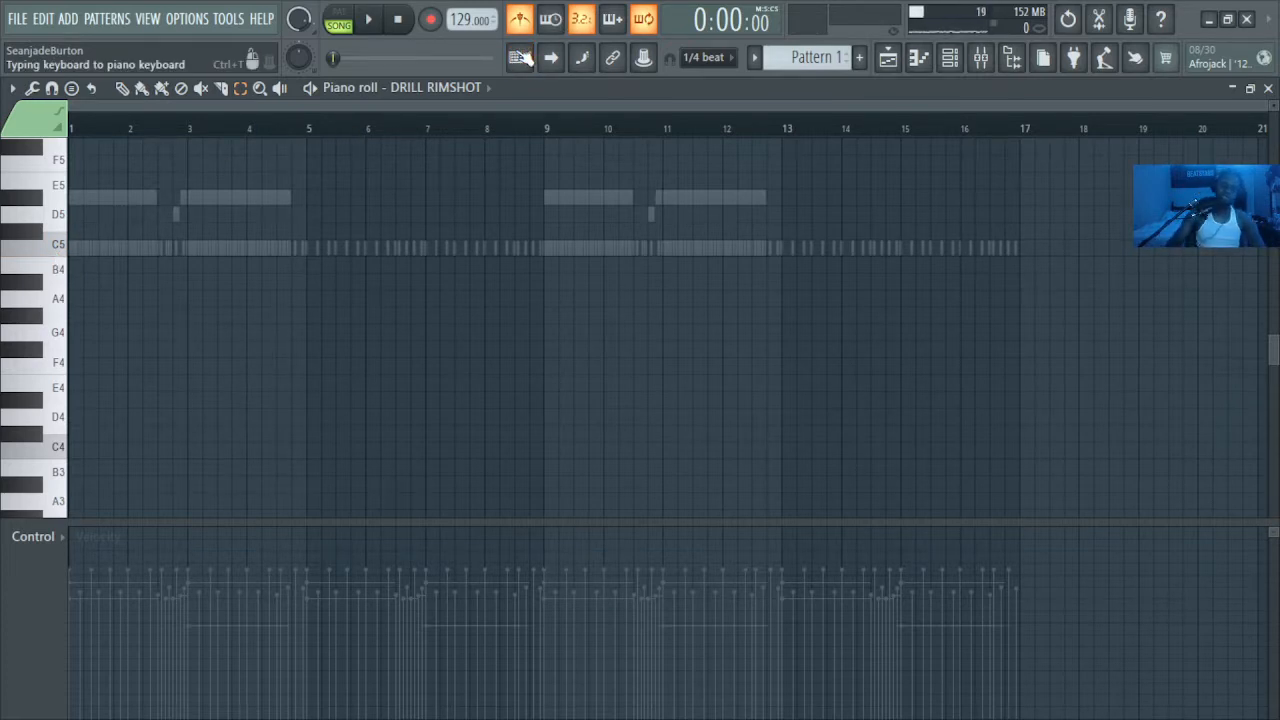
Step: Play the beat briefly, switch to drum sequencer paint mode, and try a rimshot note midway through bar 1 before removing it
key(r)
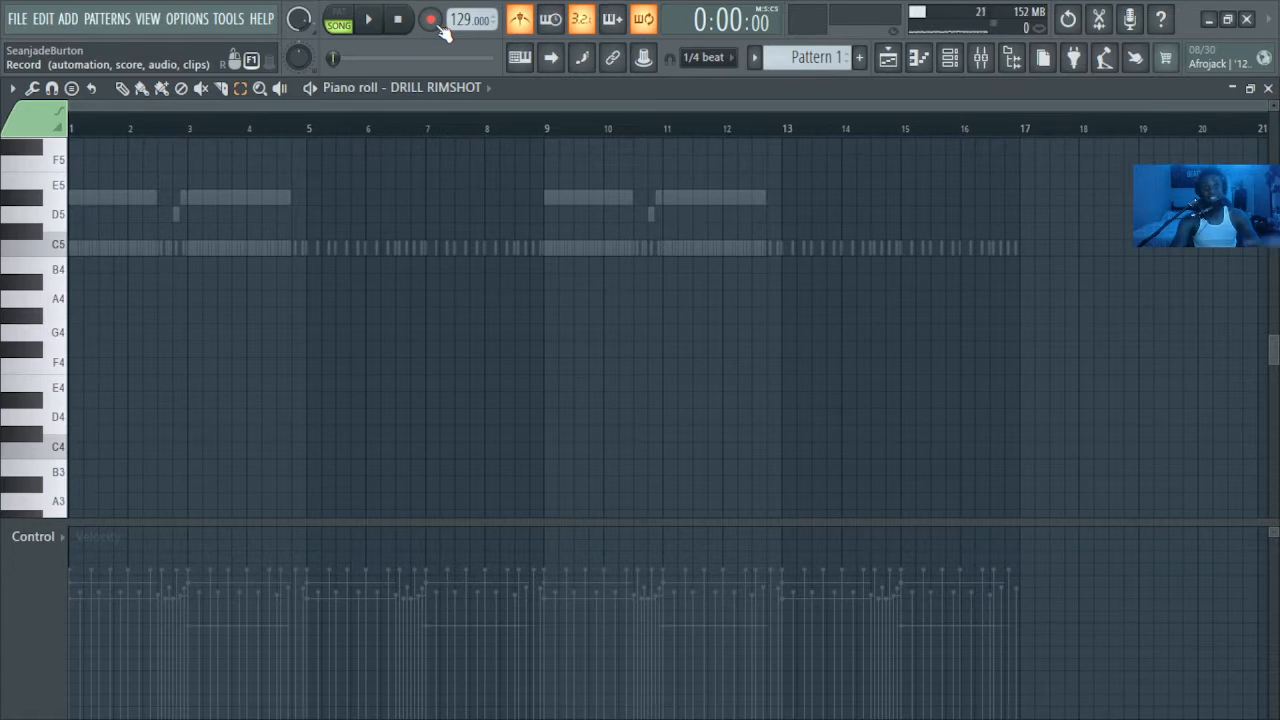
key(space)
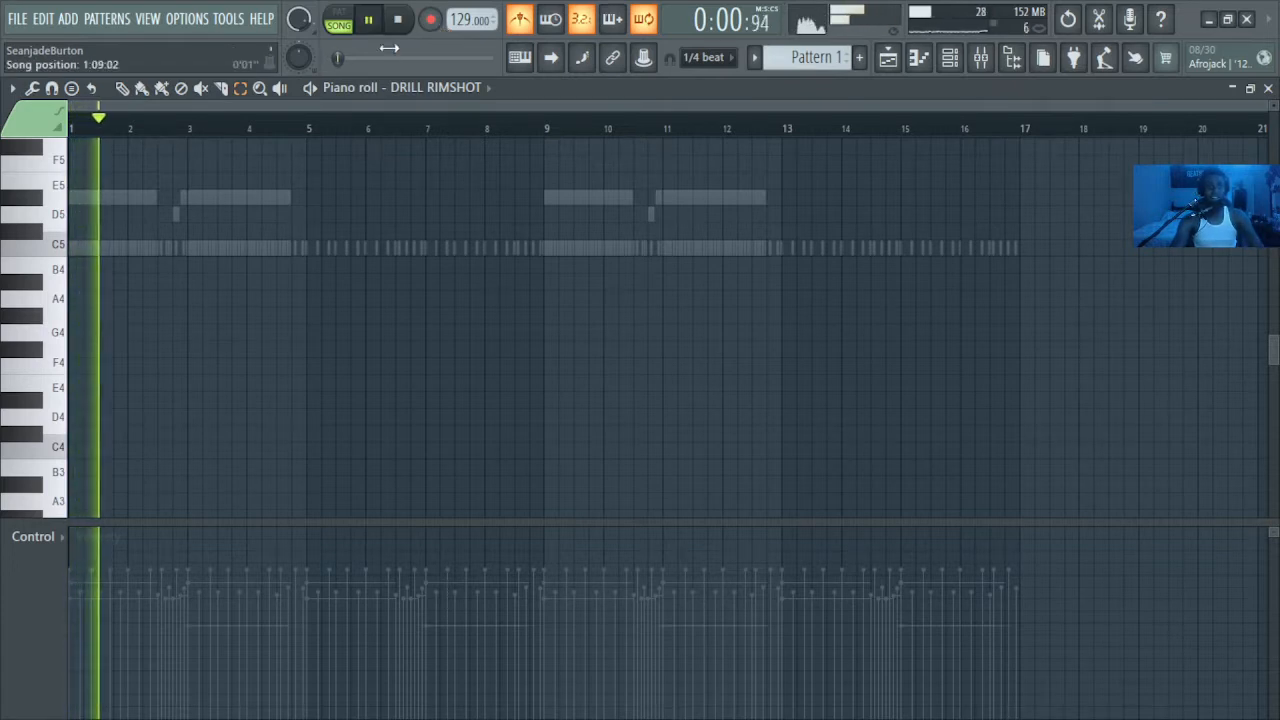
key(n)
key(space)
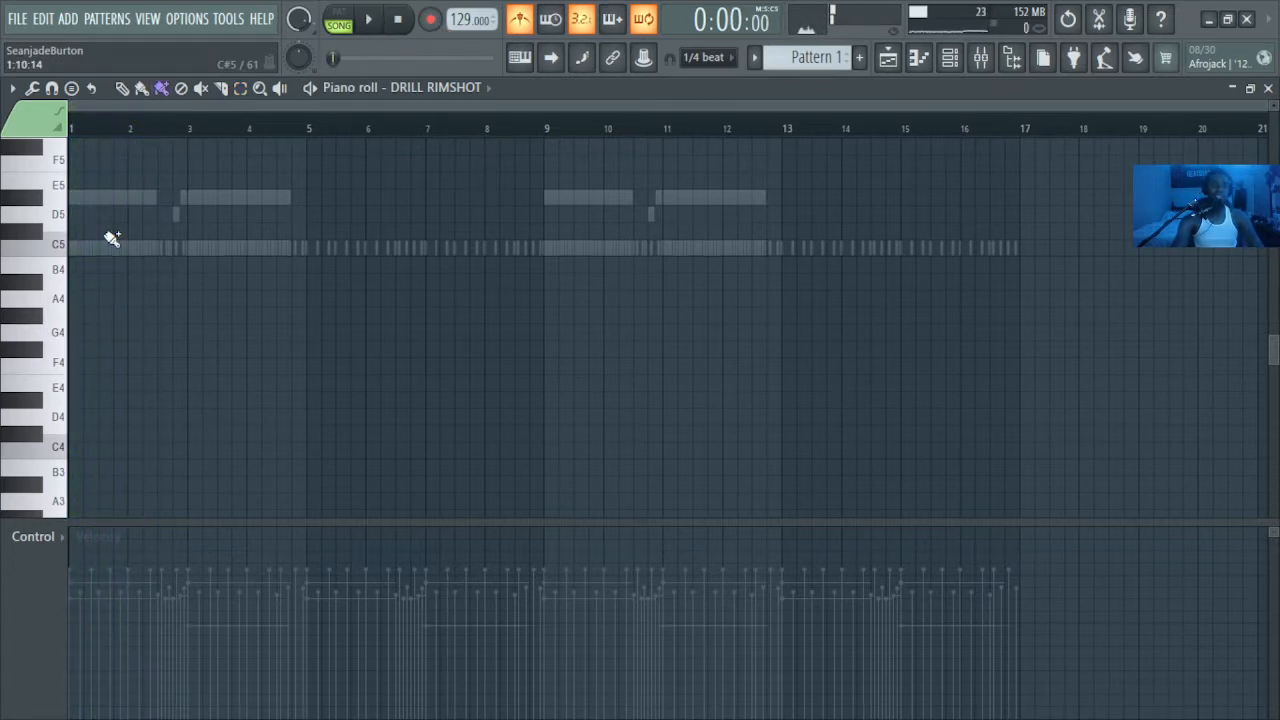
click(100, 238)
right_click(102, 235)
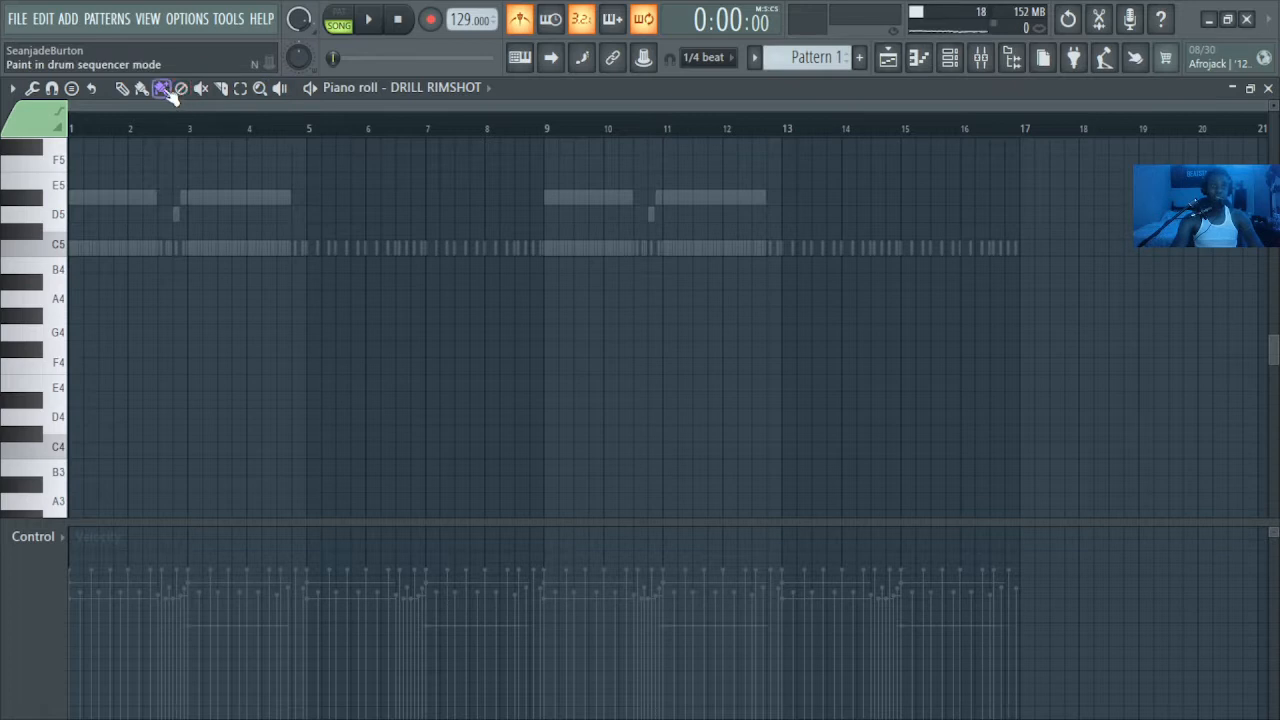
Step: Paint DRILL RIMSHOT hits on C5 at step 9 of bar 1 and steps 9 and 13 of bar 2 during playback
key(space)
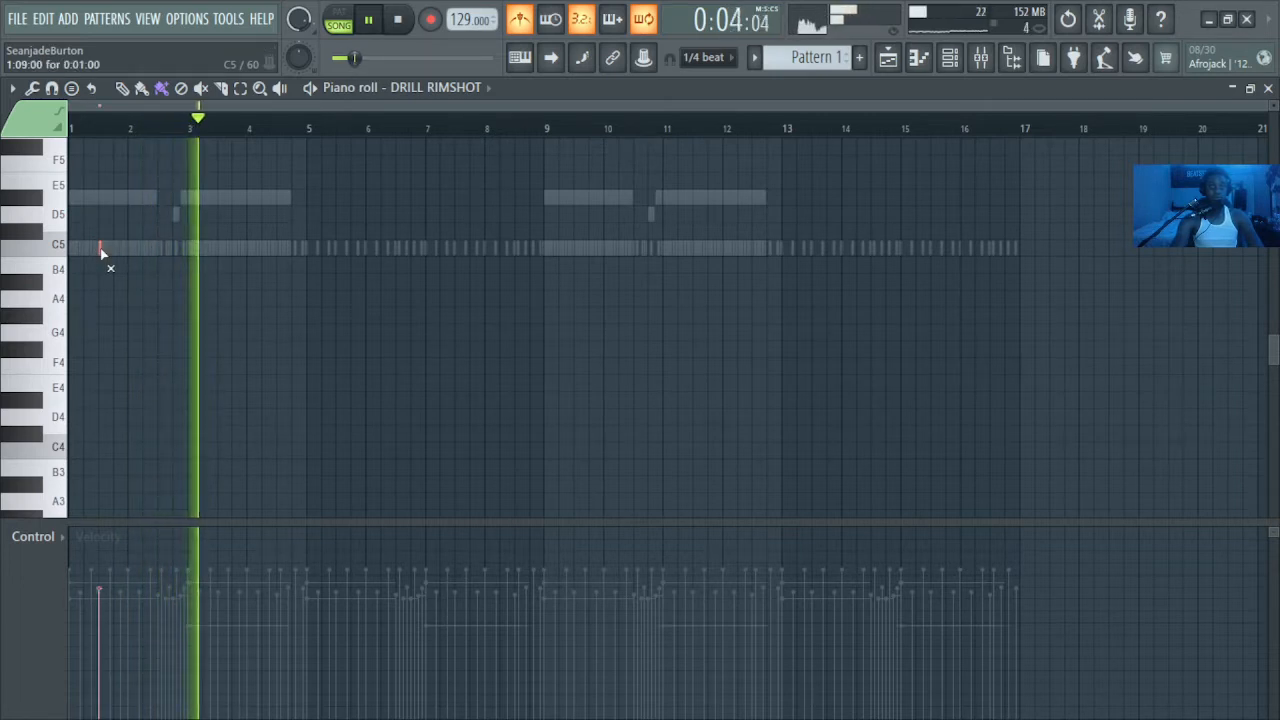
click(160, 247)
drag(170, 250, 174, 250)
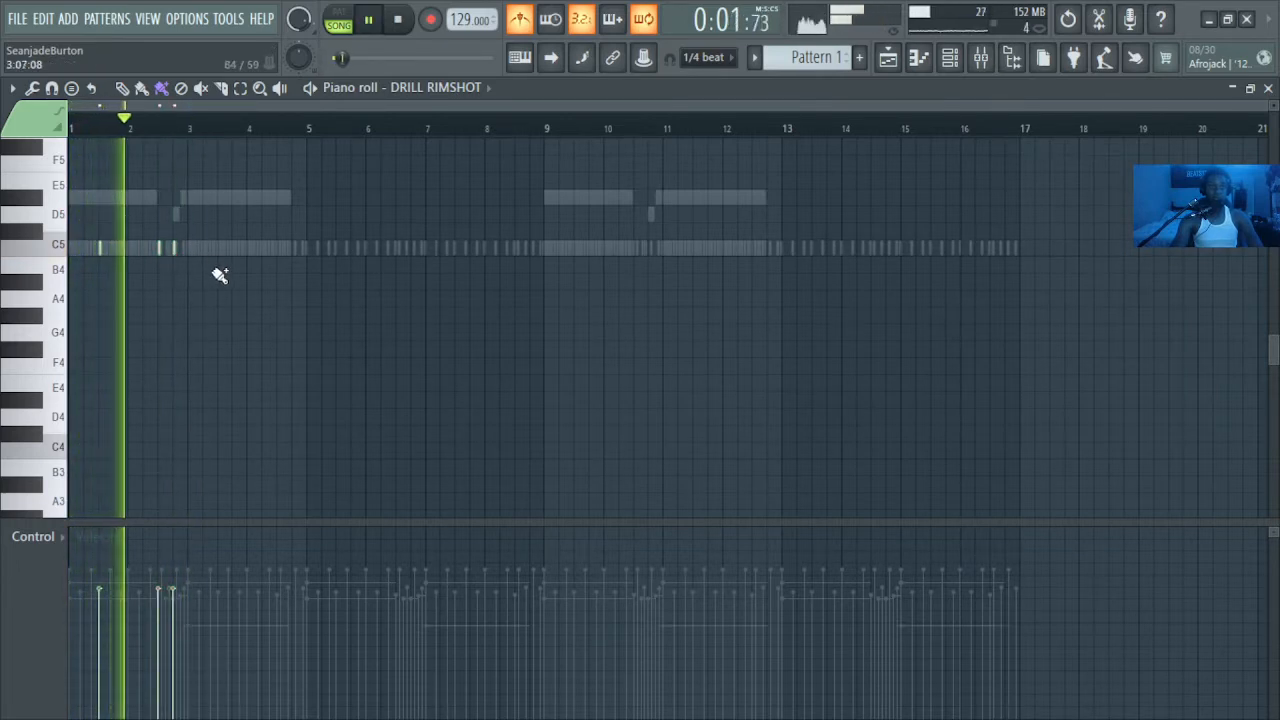
key(space)
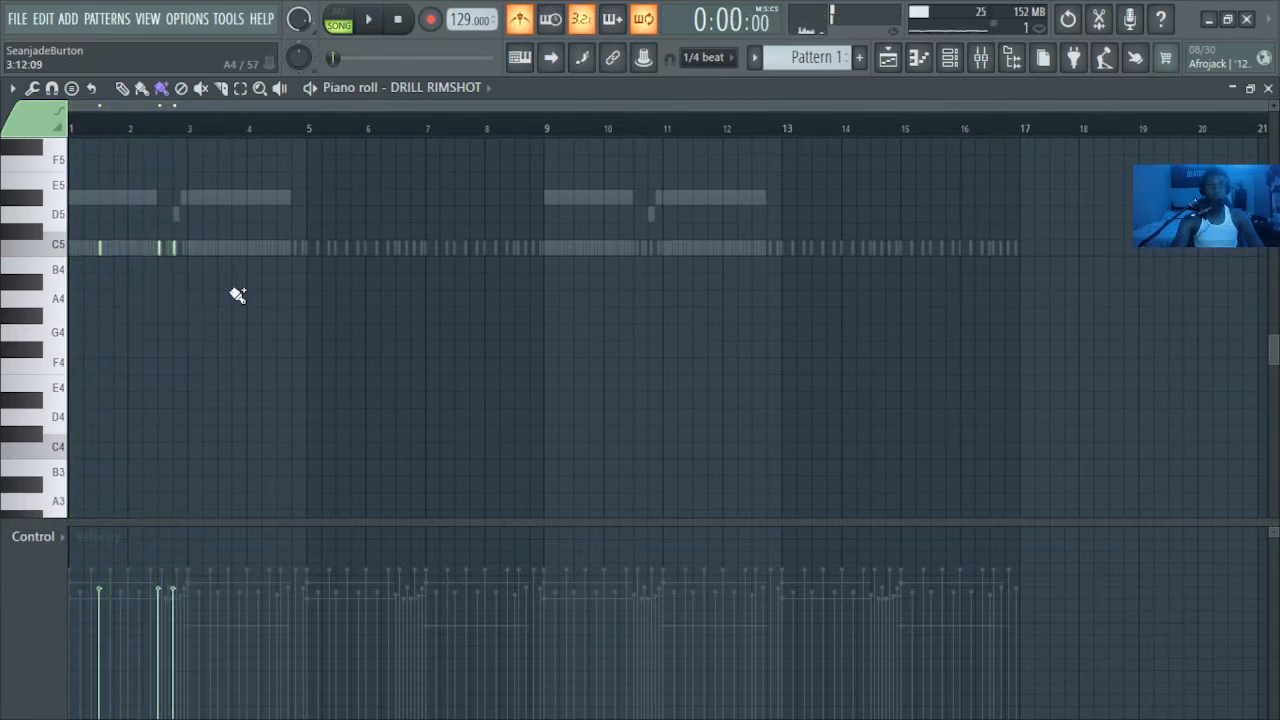
Step: Delete the three painted DRILL RIMSHOT hits from bars 1 and 2
right_click(172, 248)
right_click(158, 248)
right_click(100, 248)
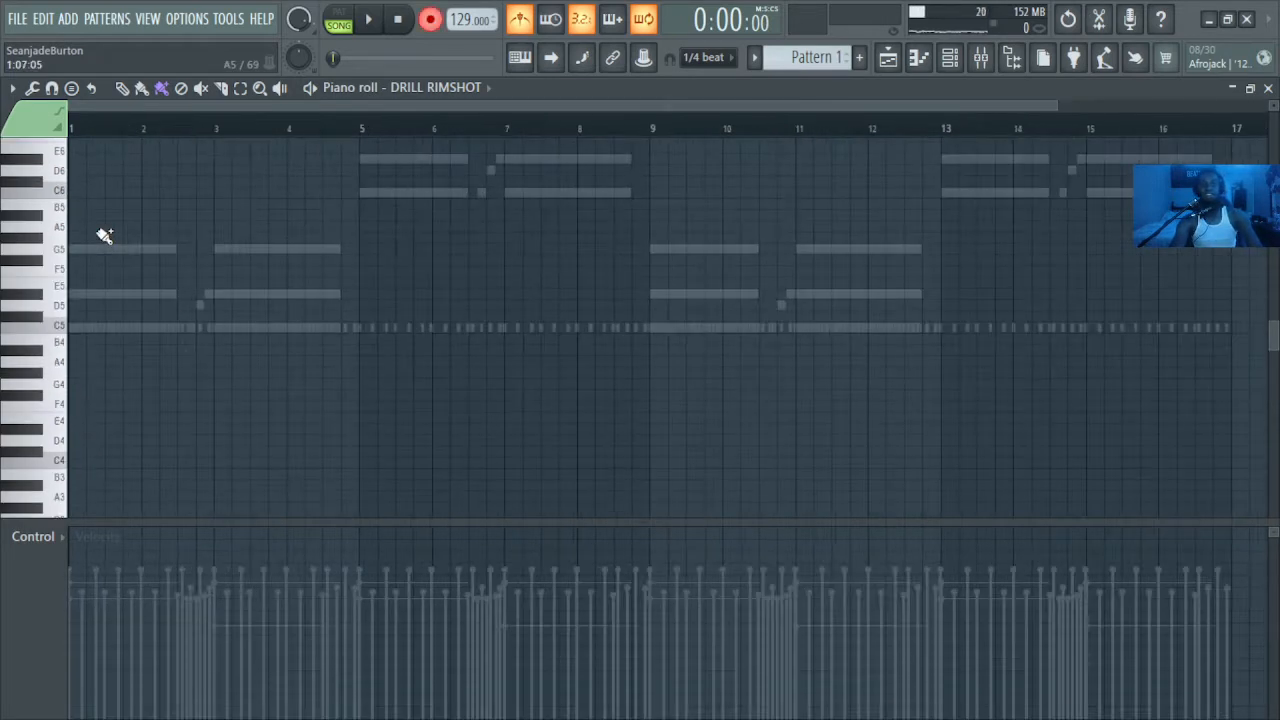
Step: Record DRILL RIMSHOT hits live on C5 across bars 1 to 8 and raise all their velocities to maximum
key(space)
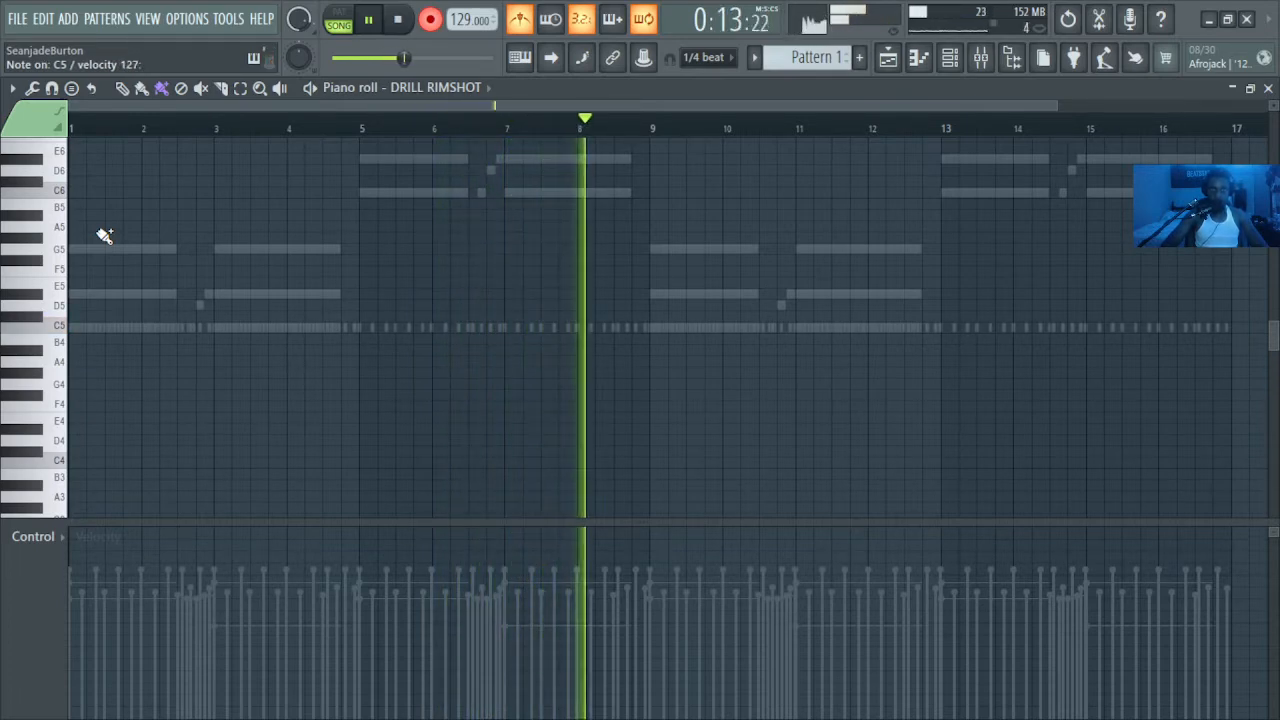
key(space)
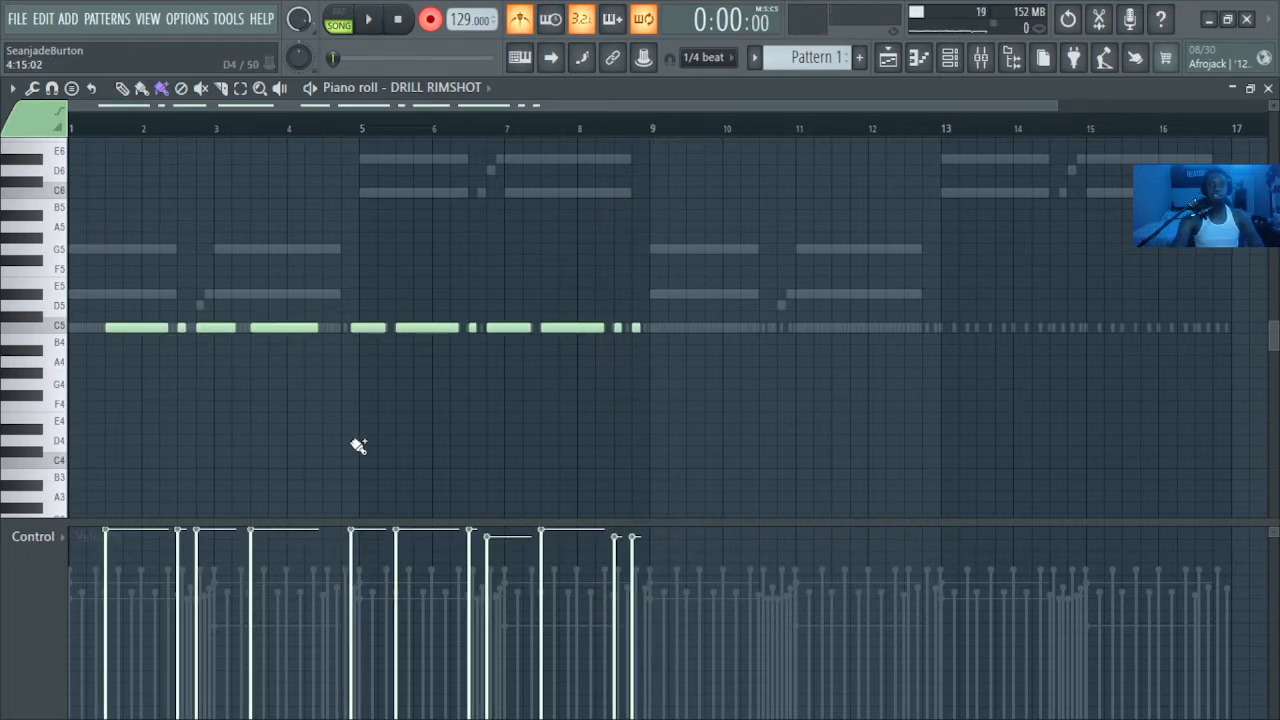
key(p)
drag(150, 542, 345, 427)
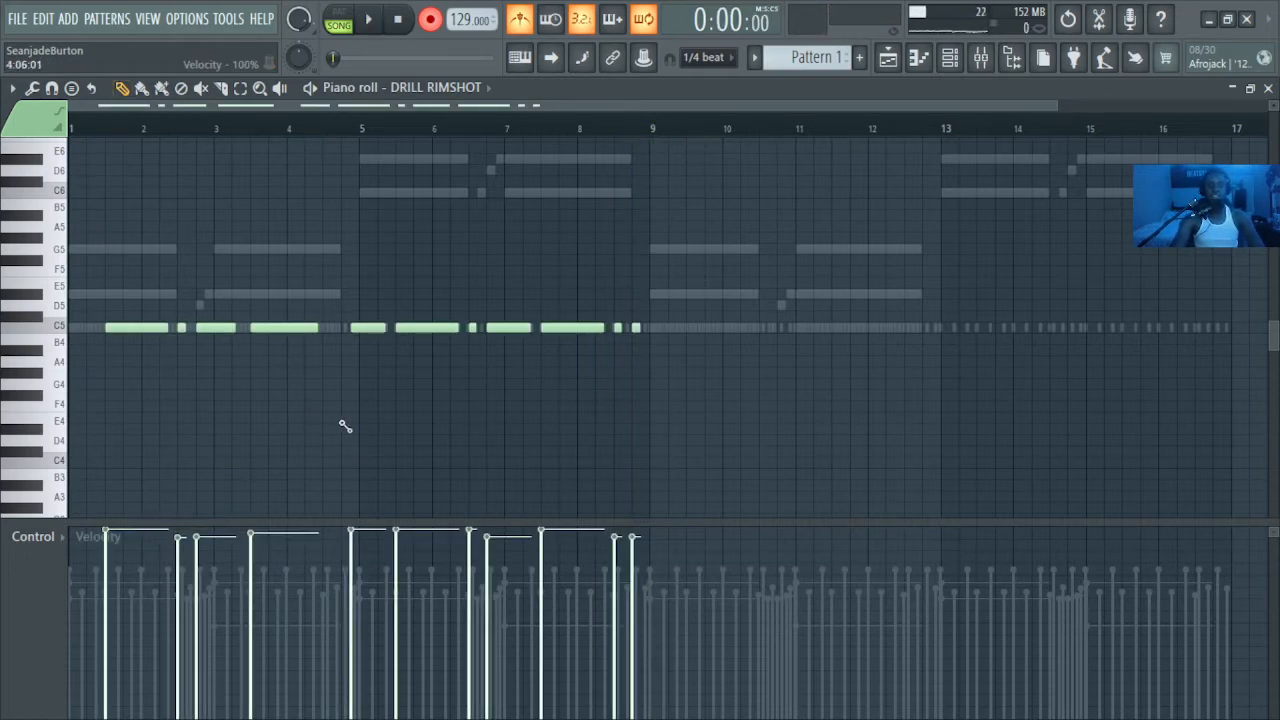
mouse_move(143, 518)
mouse_down()
mouse_move(150, 487)
mouse_move(240, 437)
mouse_move(120, 437)
mouse_move(694, 380)
mouse_up()
key(space)
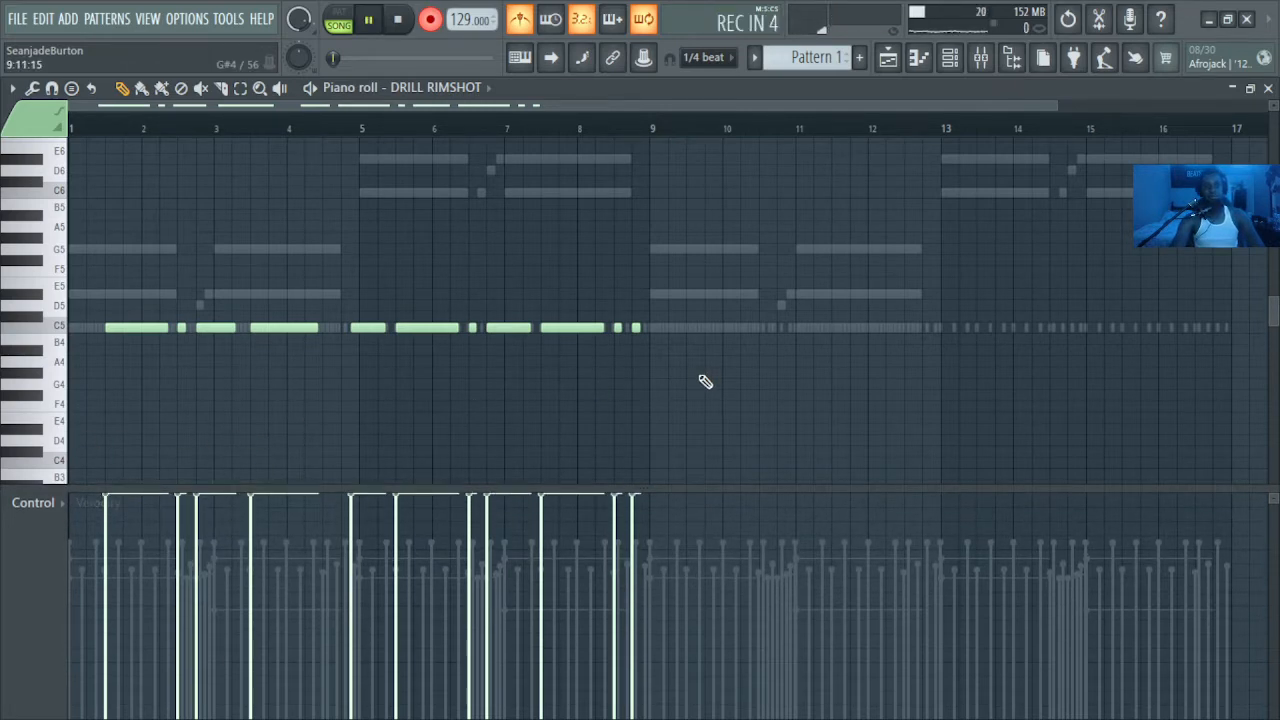
key(space)
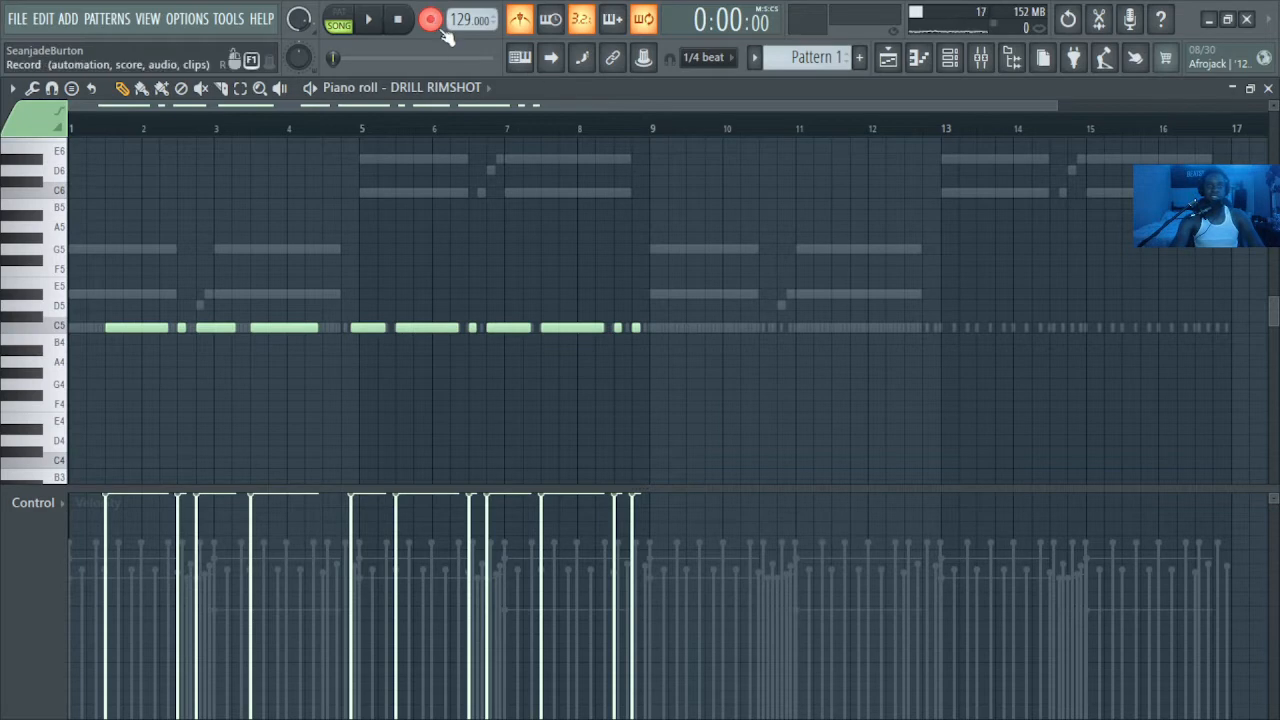
Step: Duplicate the DRILL RIMSHOT notes of bars 1 to 8 into bars 9 to 16 and play them back with recording off
key(ctrl)
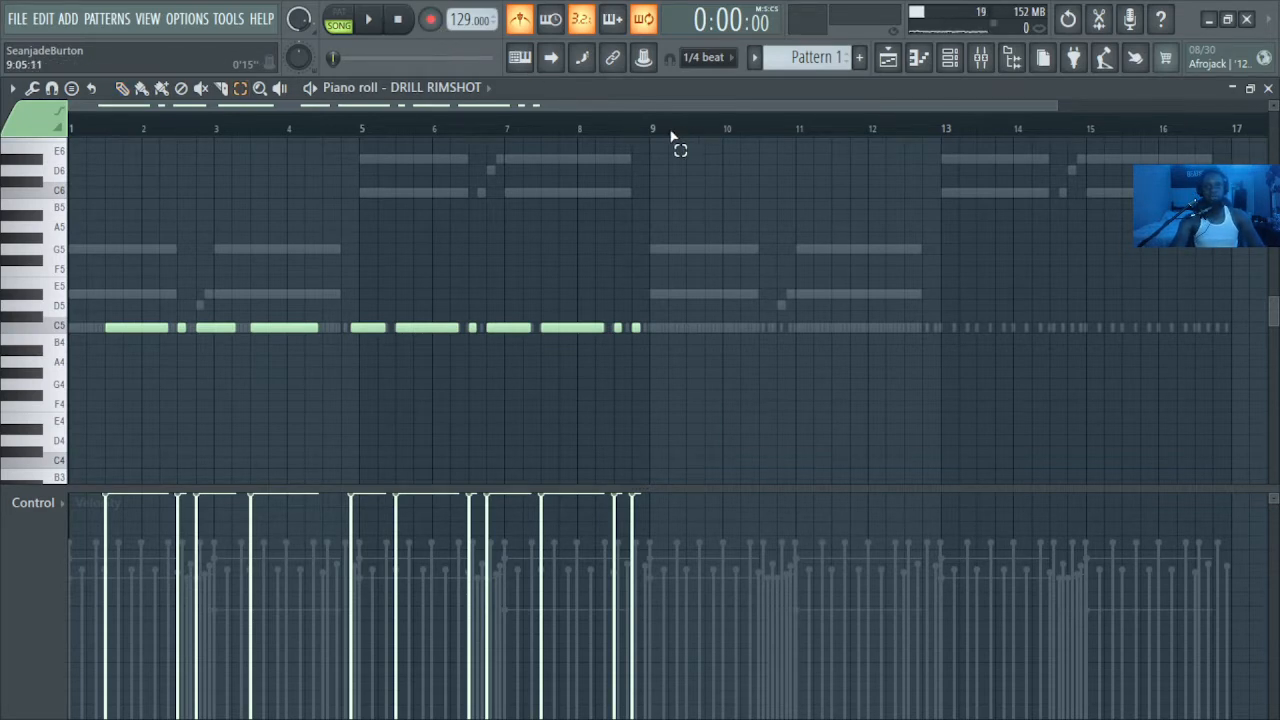
drag(652, 138, 5, 262)
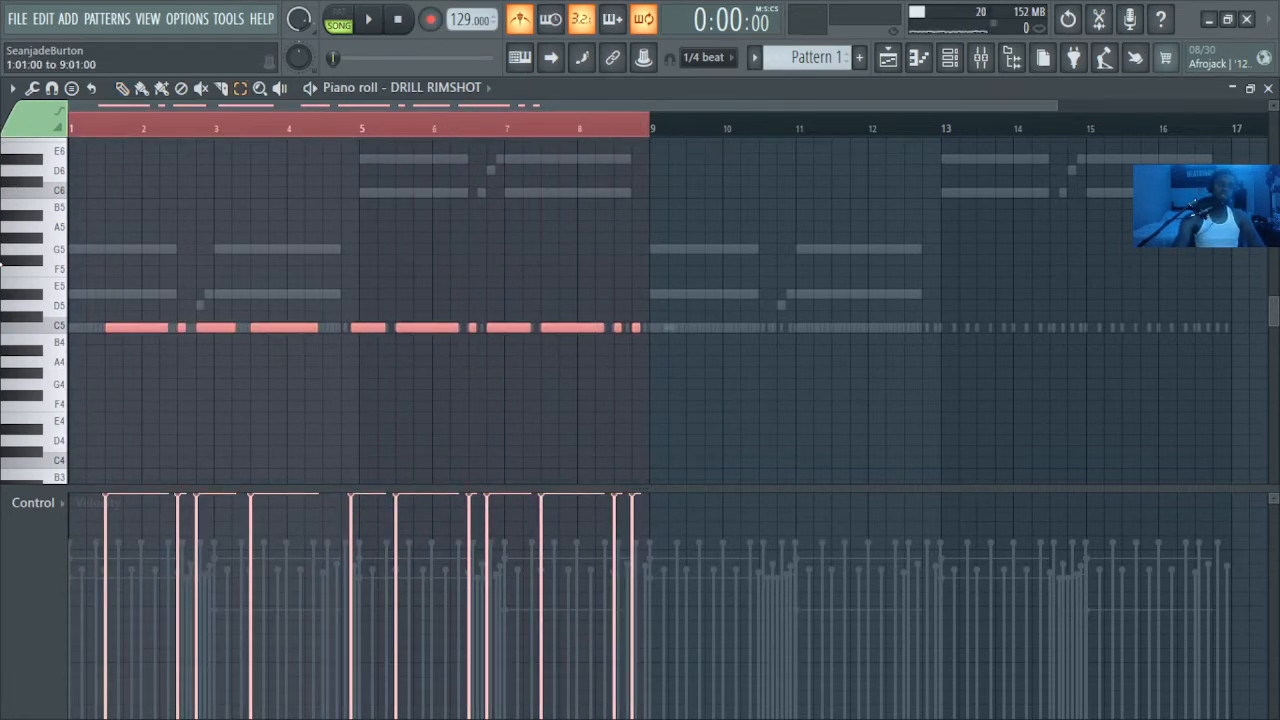
key(ctrl+b)
key(space)
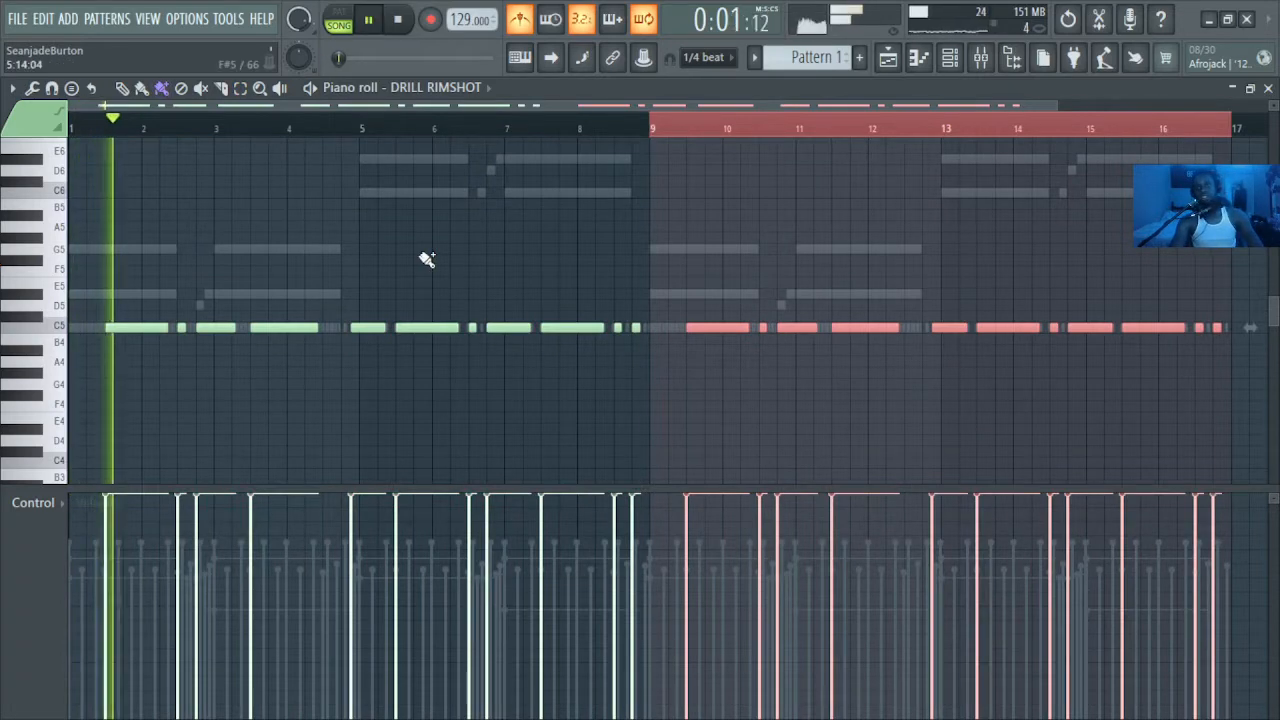
click(950, 57)
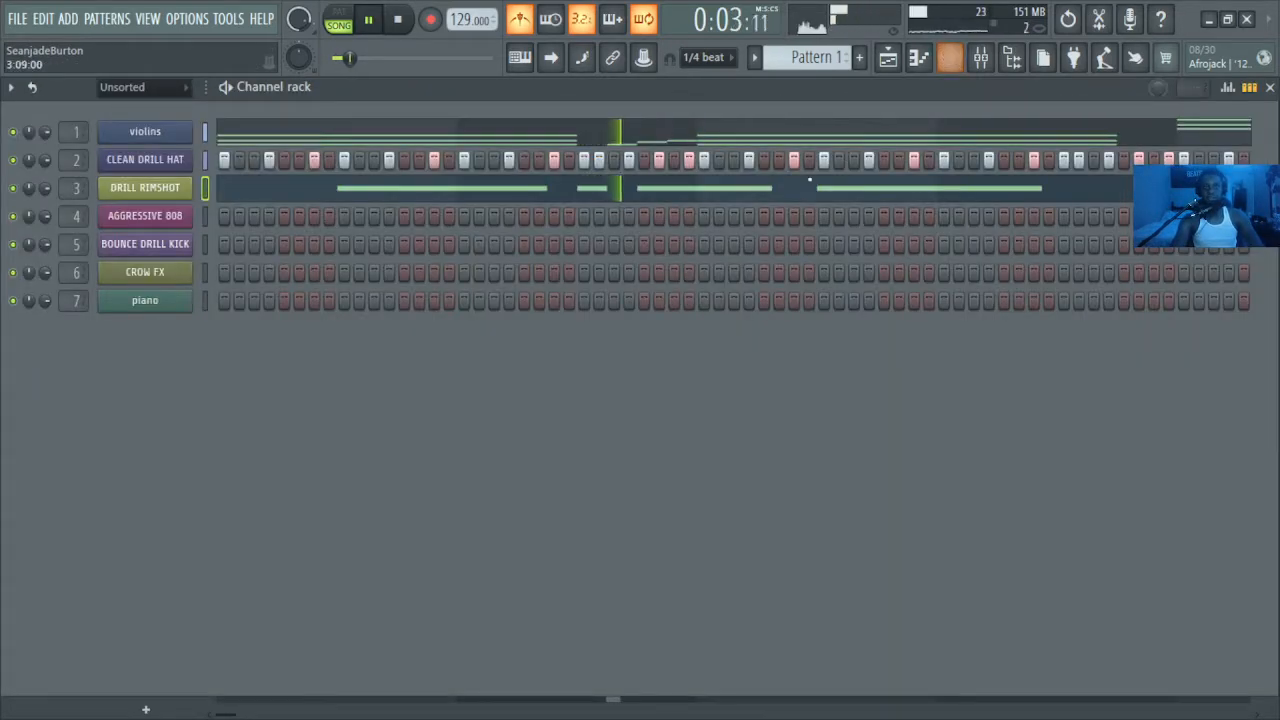
key(space)
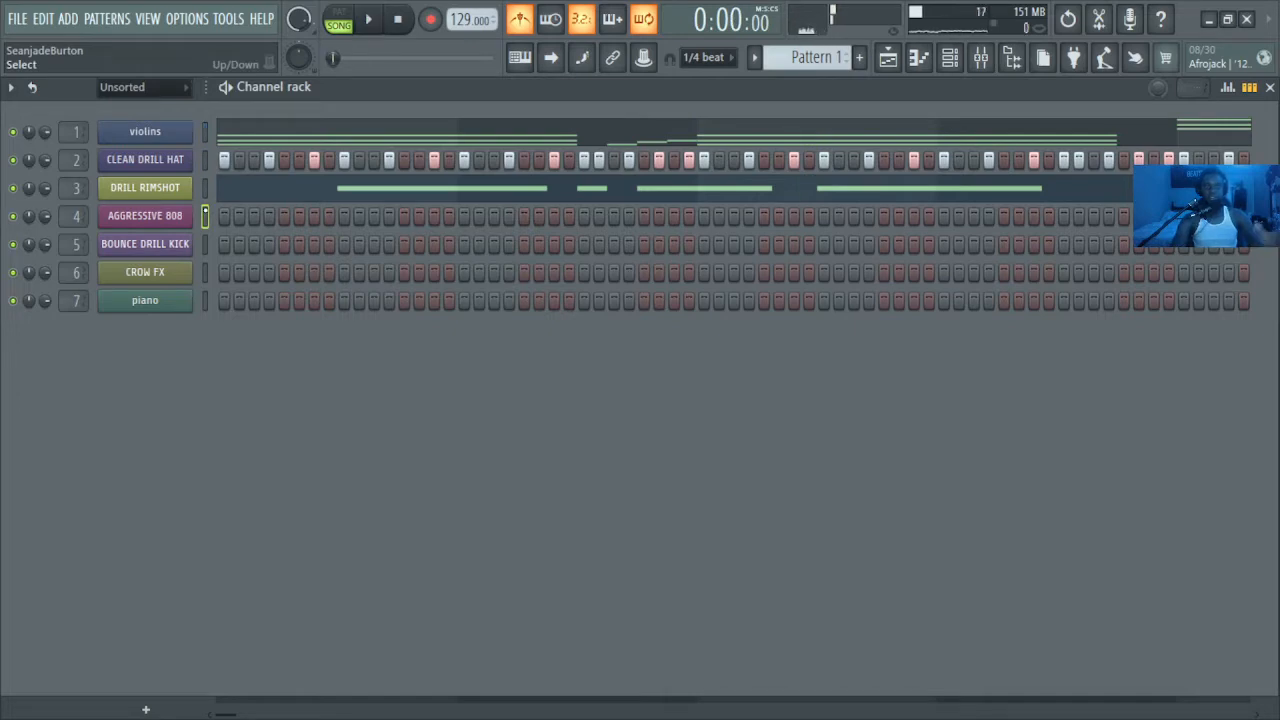
Step: Examine the AGGRESSIVE 808 sample and root note settings, and inspect its waveform and regions in Edison
click(165, 225)
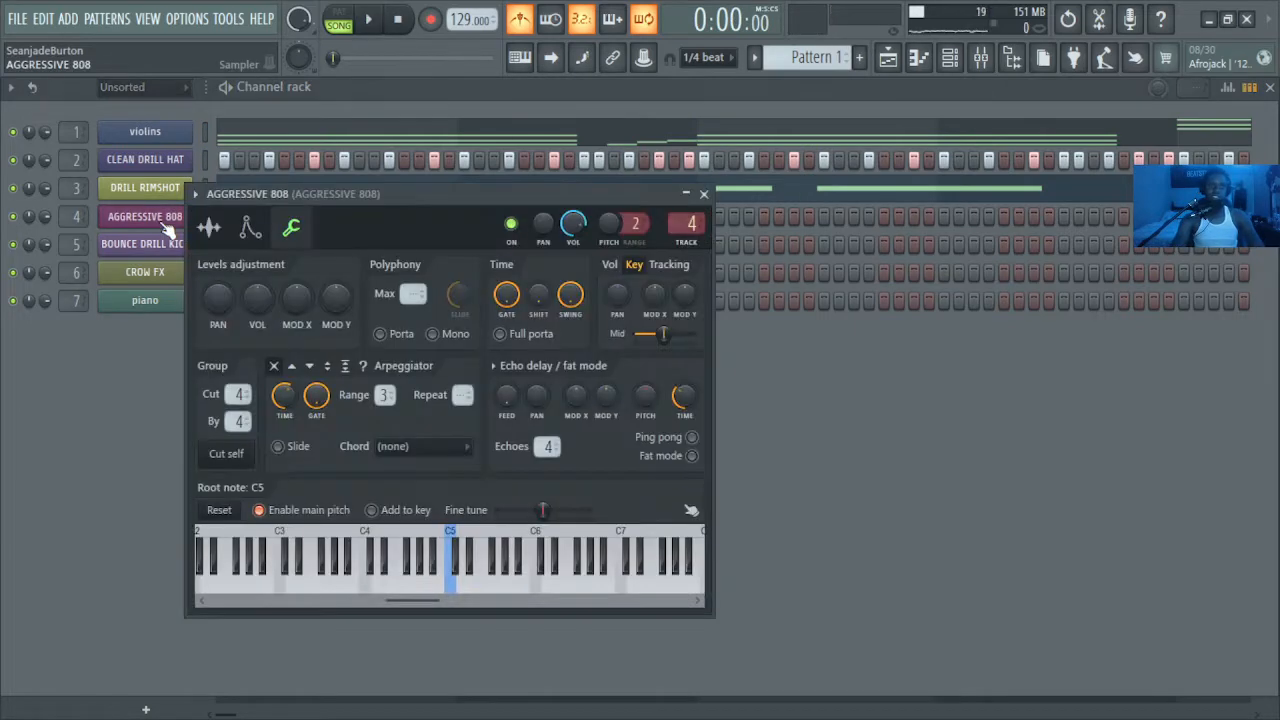
click(210, 230)
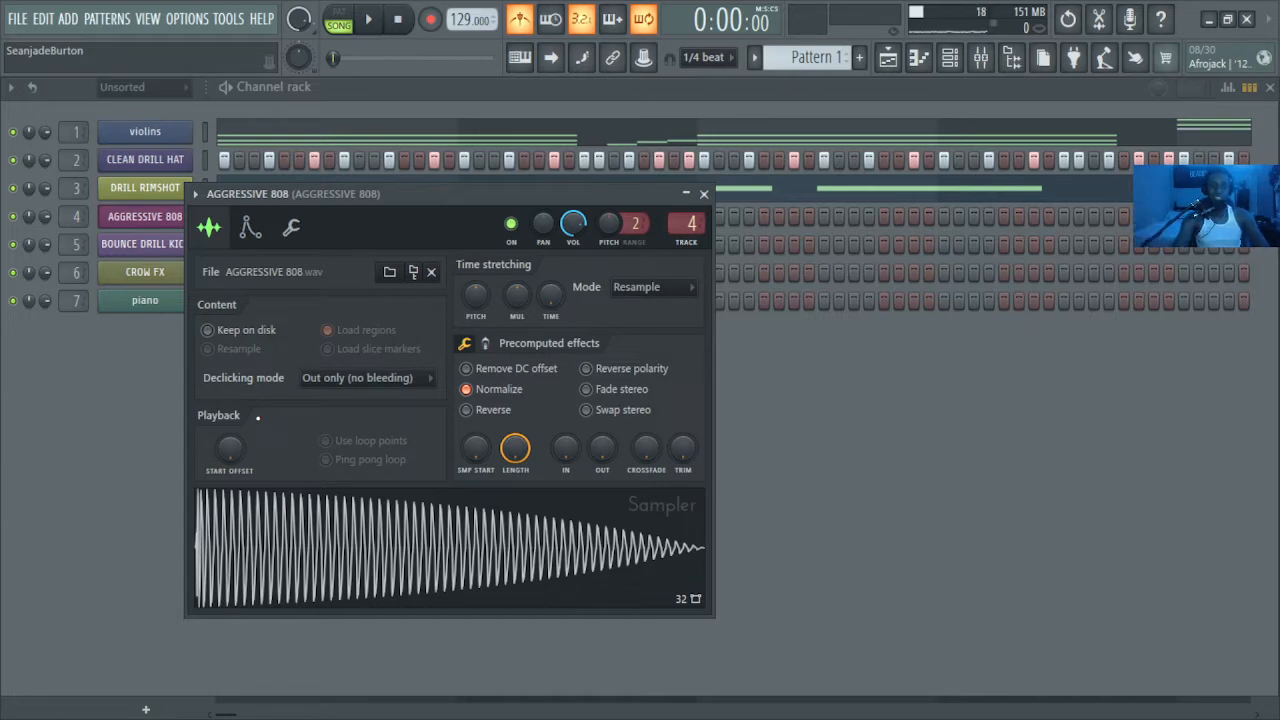
click(294, 229)
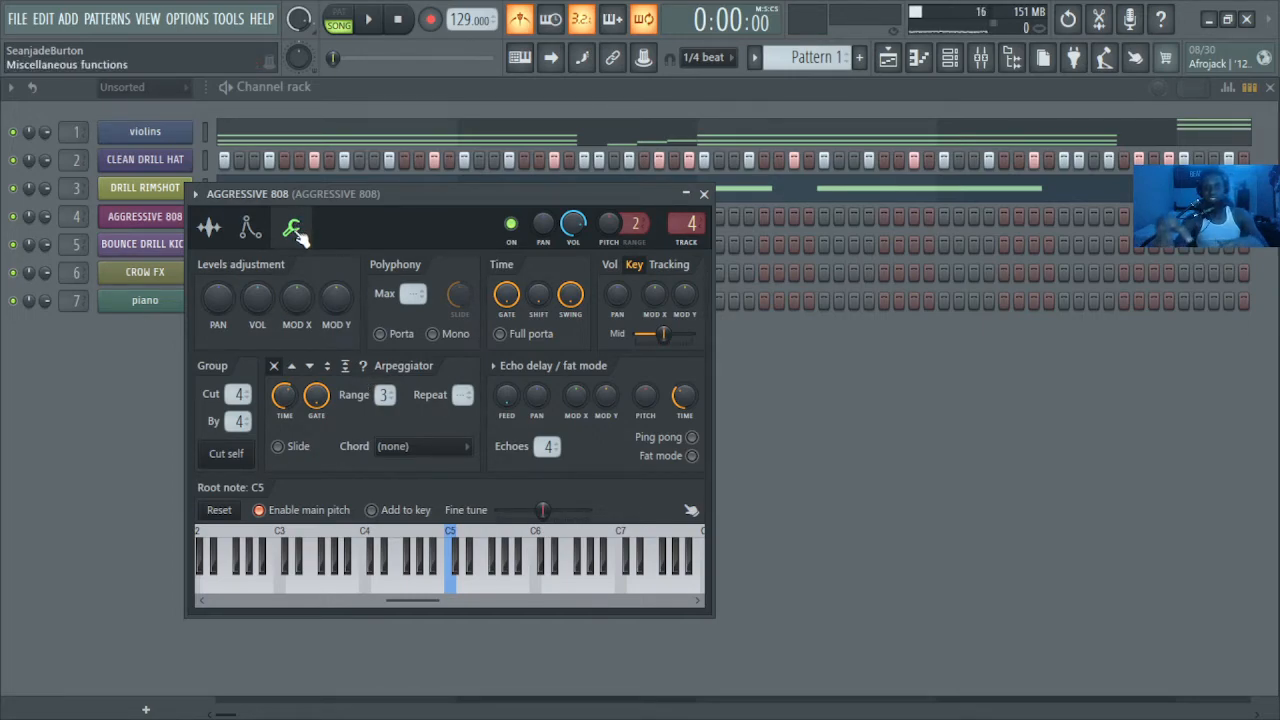
click(208, 227)
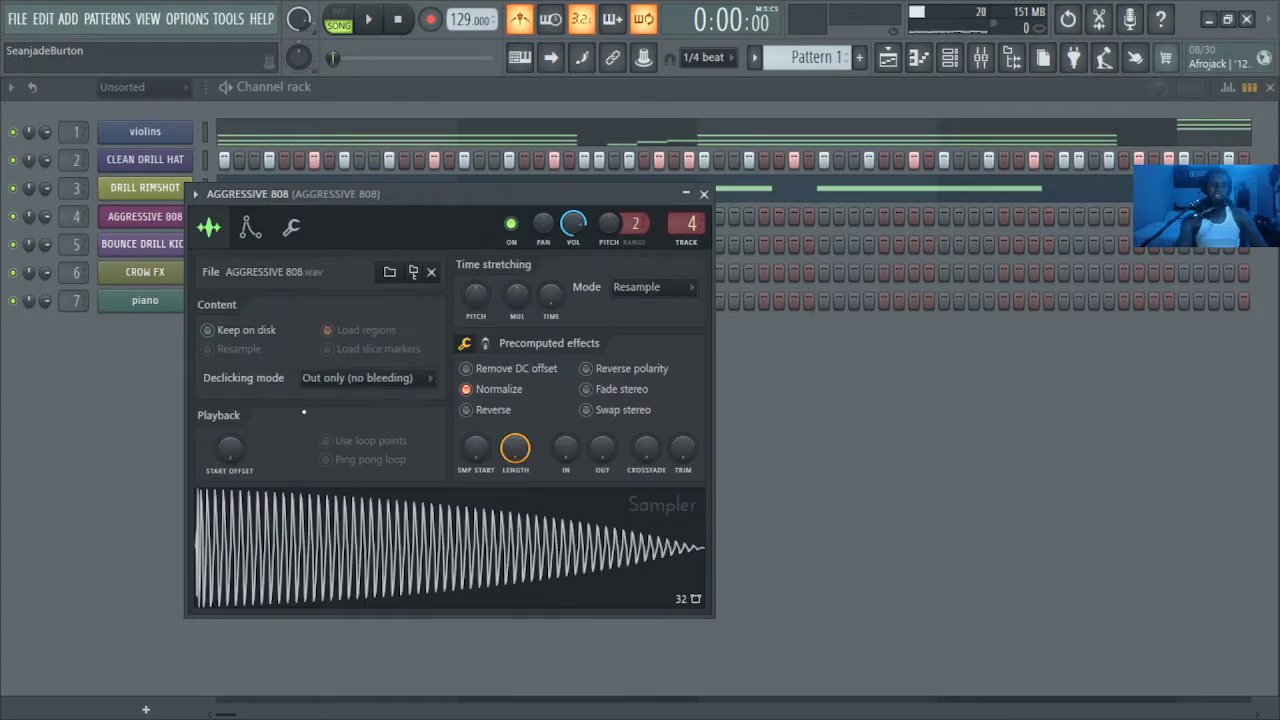
key(ctrl+e)
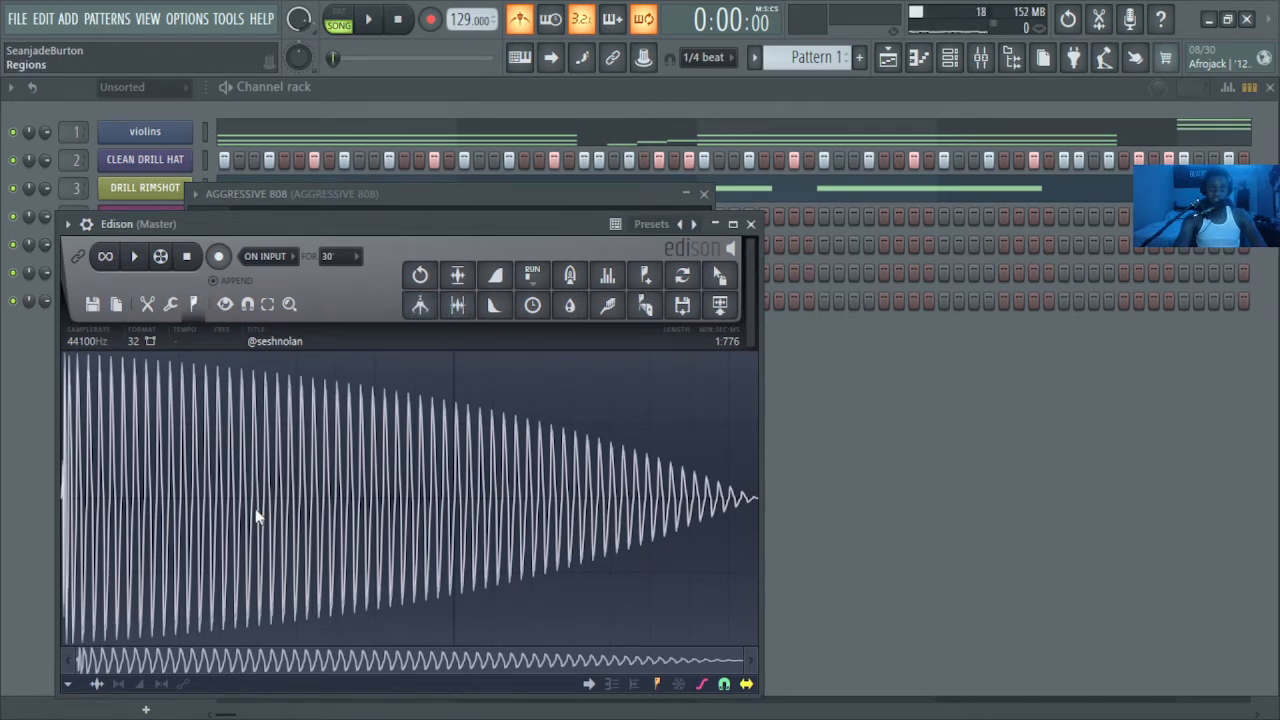
click(274, 571)
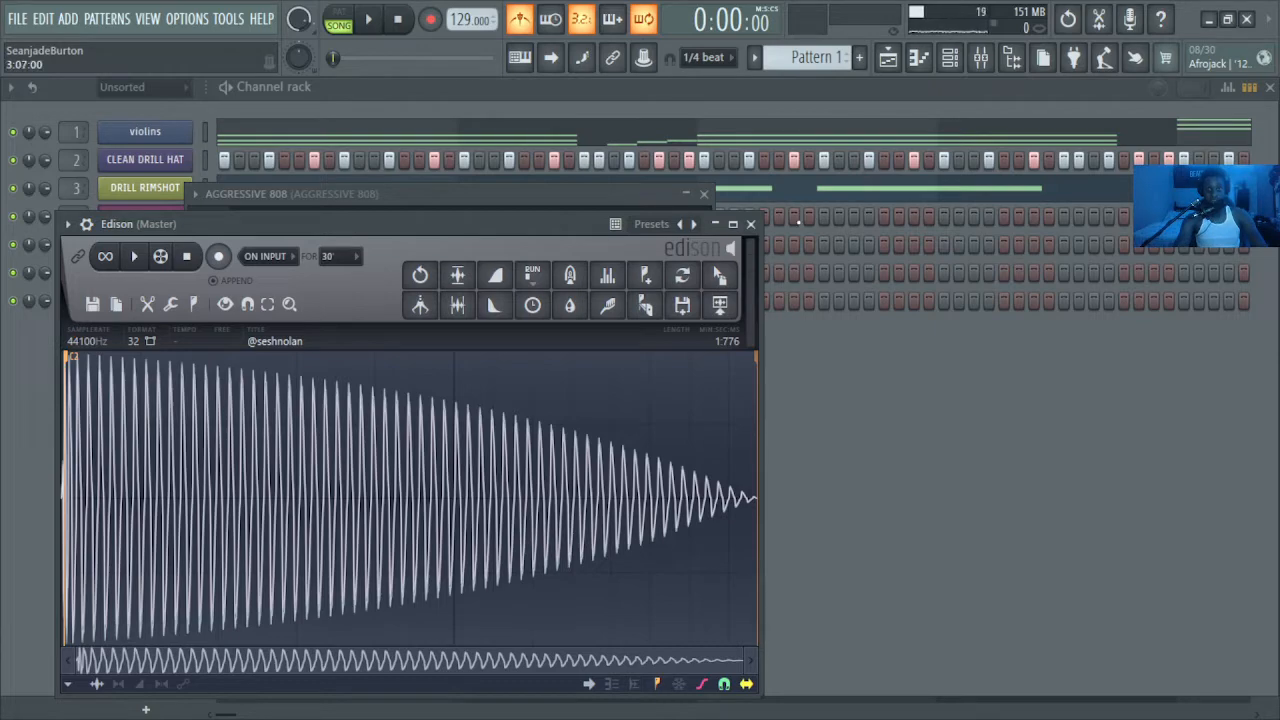
key(F9)
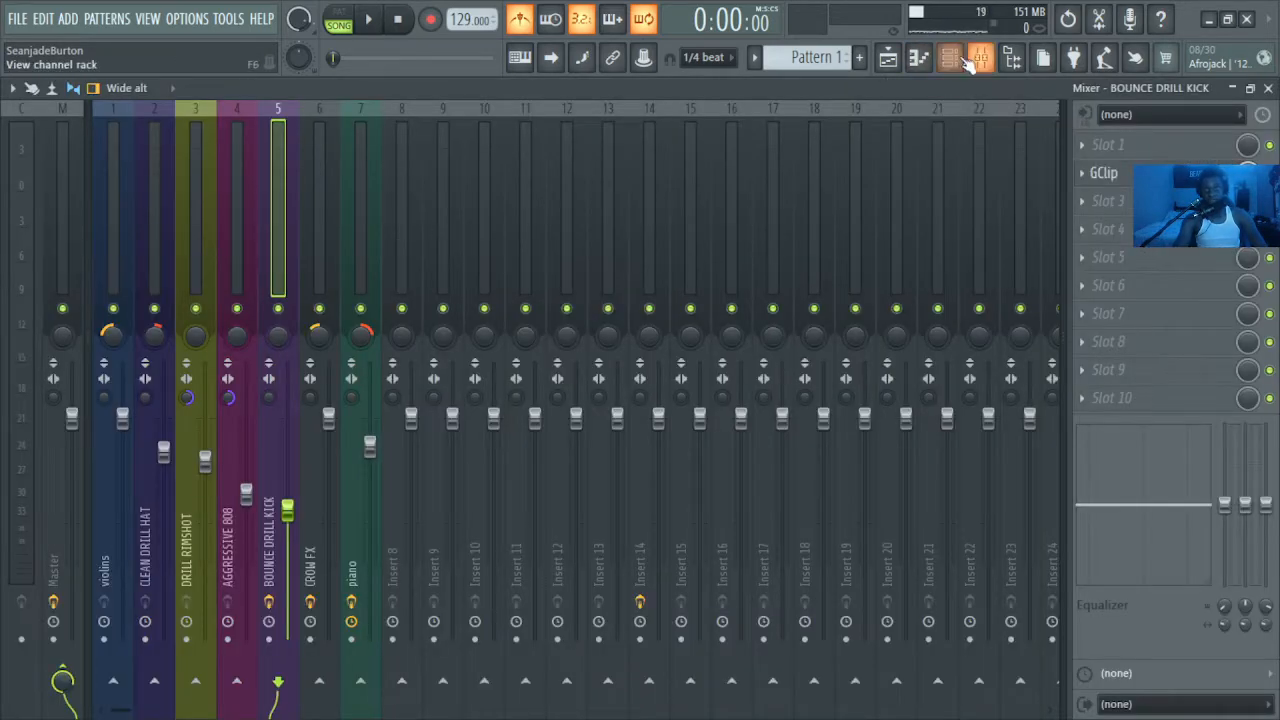
click(960, 57)
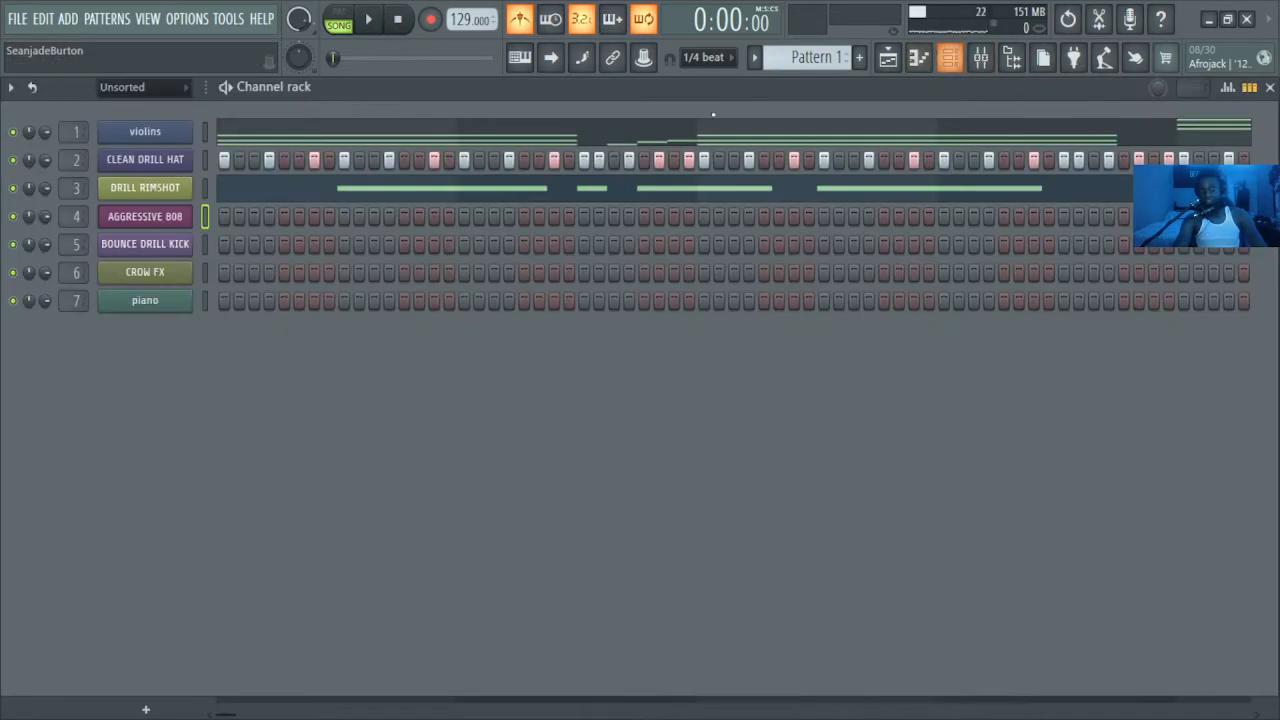
Step: Audition G#5 on the AGGRESSIVE 808, set it as the root note, and restore the root note to C5
click(171, 222)
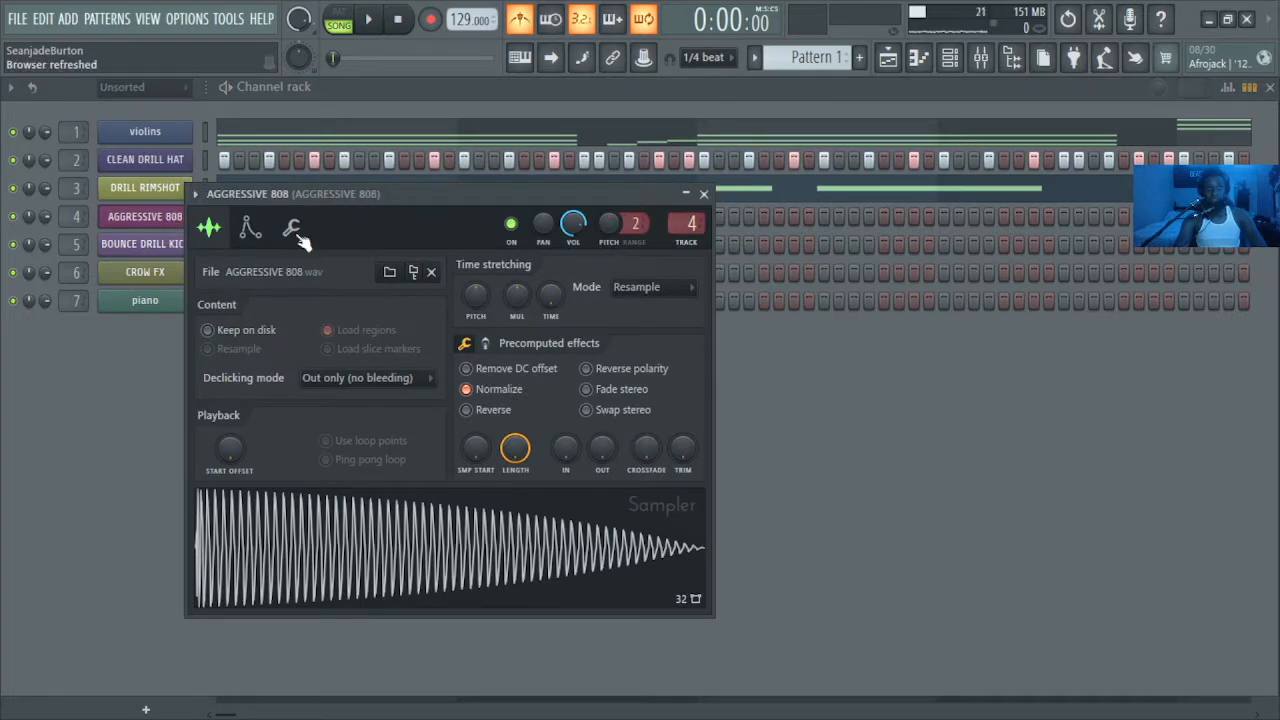
click(295, 232)
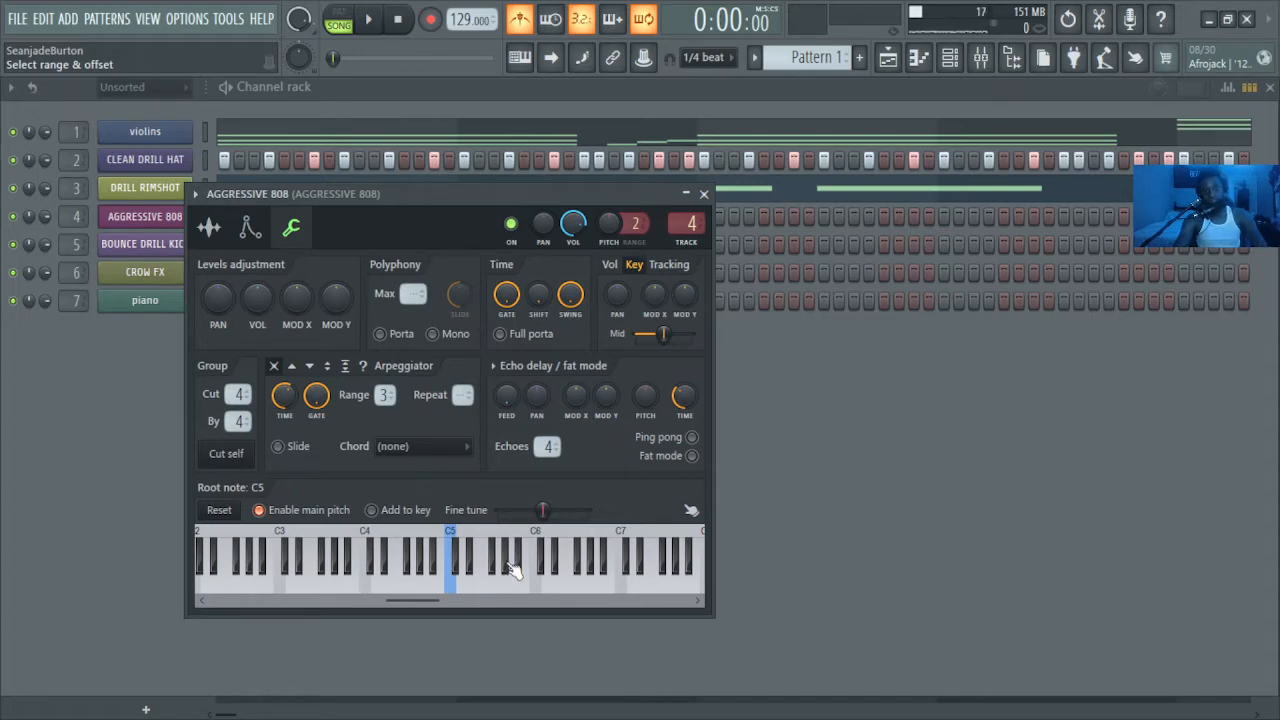
click(507, 565)
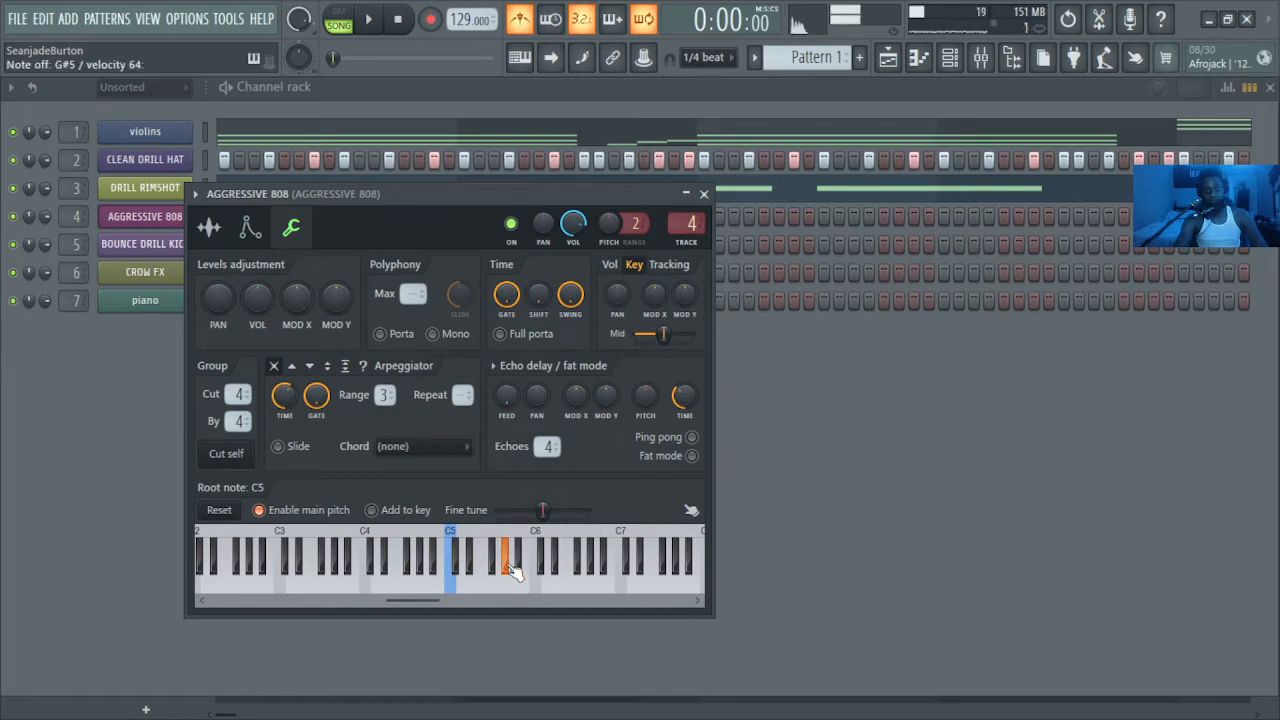
right_click(510, 568)
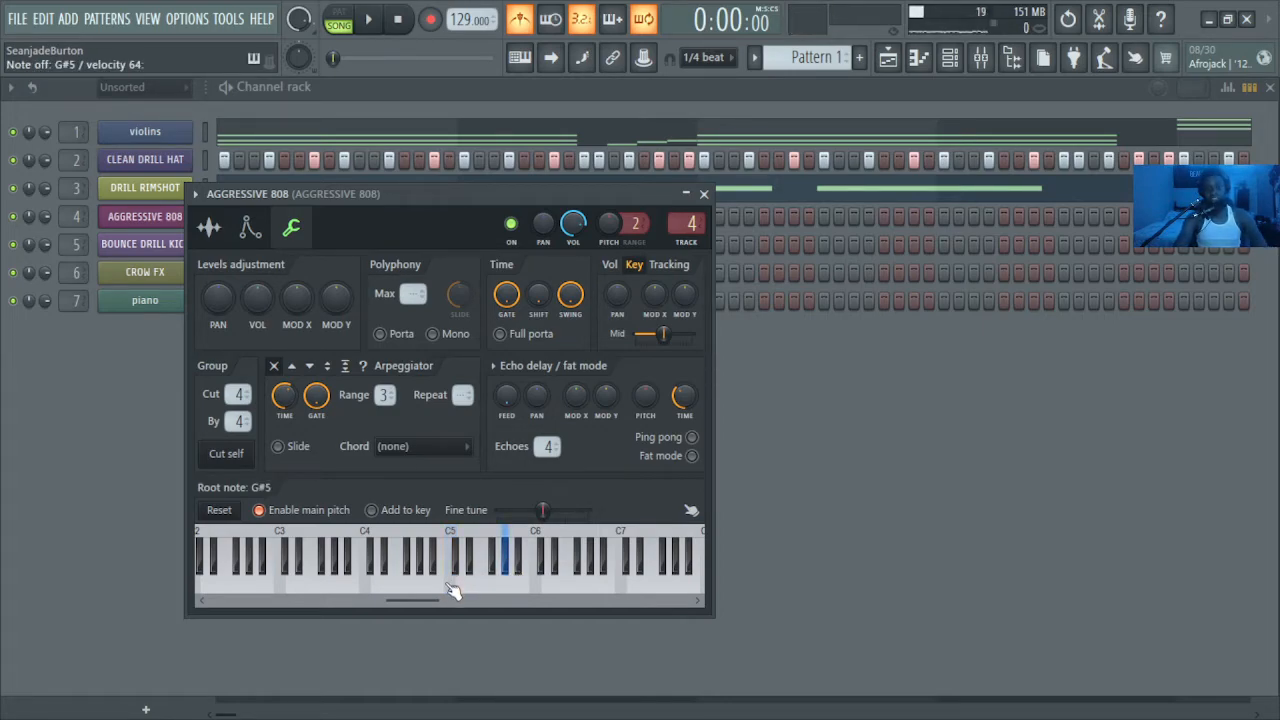
right_click(452, 585)
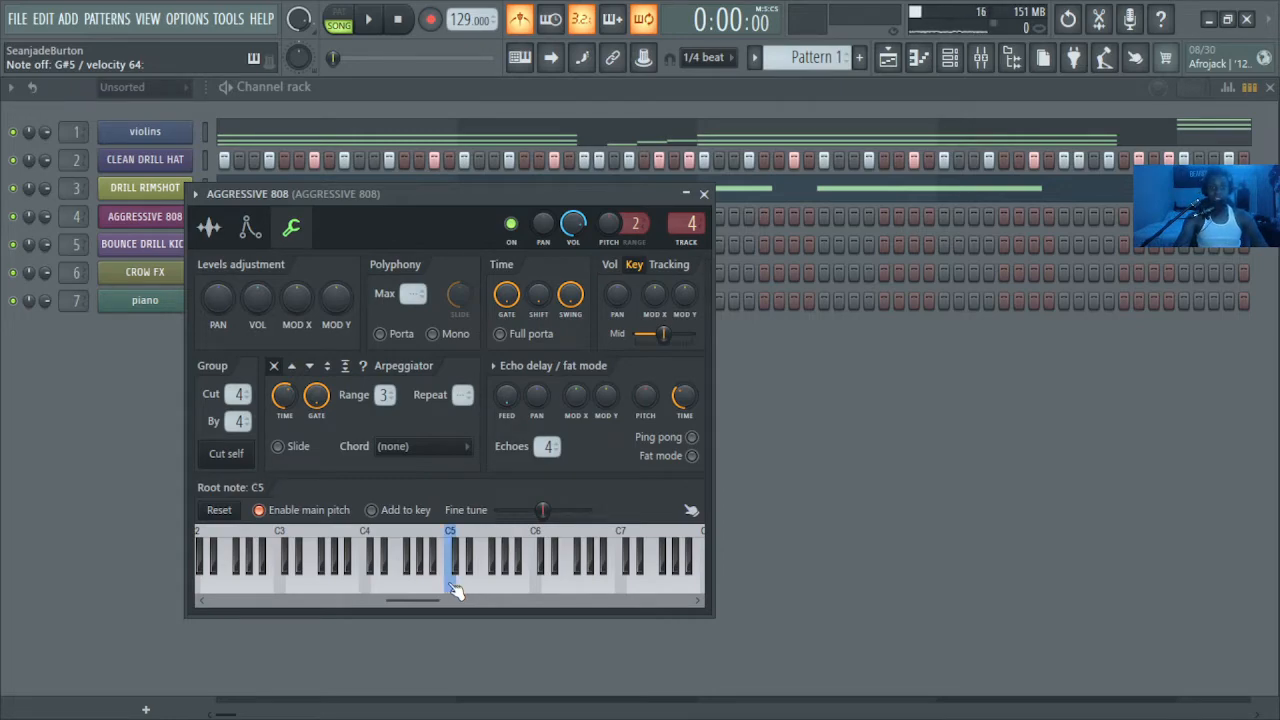
click(704, 194)
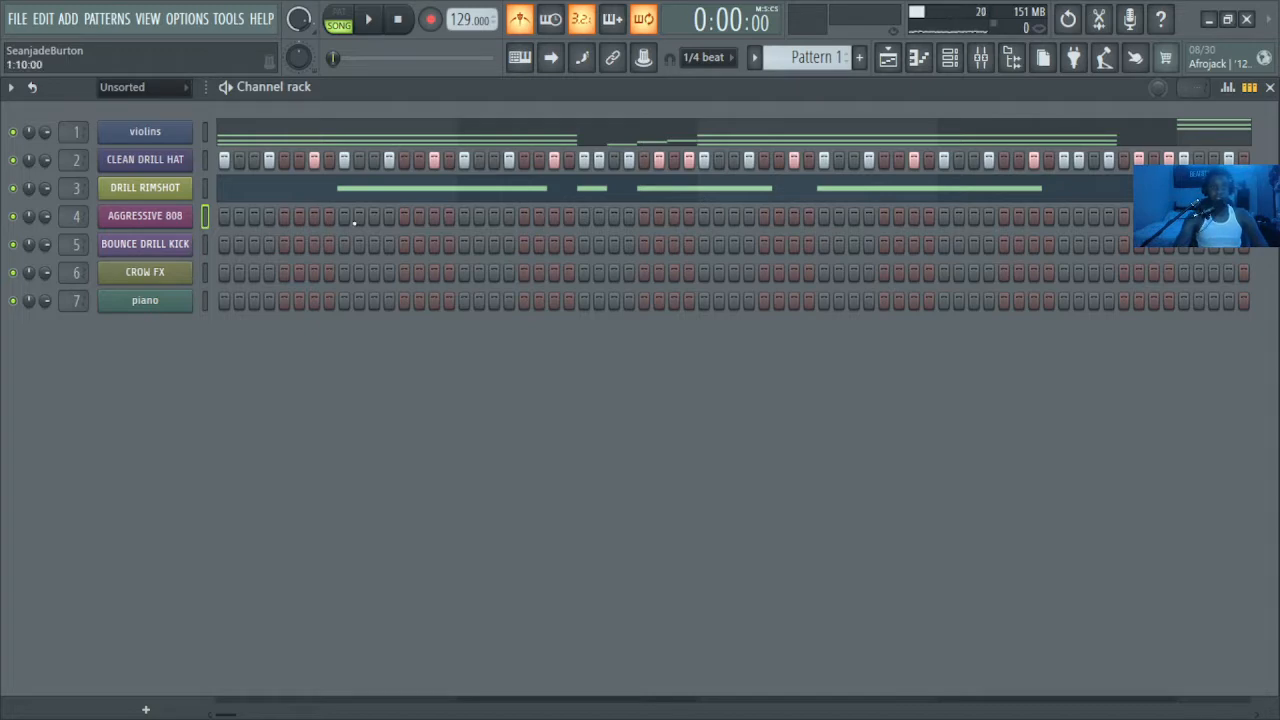
Step: Record an AGGRESSIVE 808 line live from bar 1 to bar 8, using C5, E5, G5 and G#5
click(918, 57)
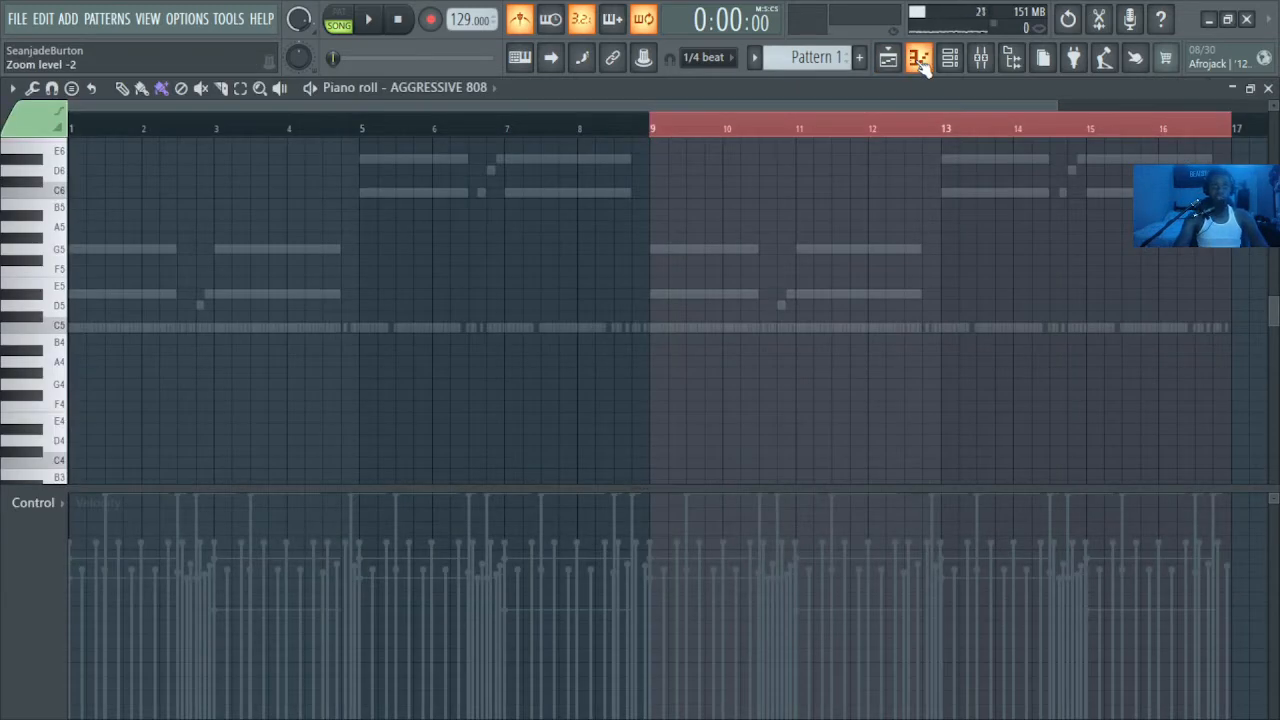
click(884, 127)
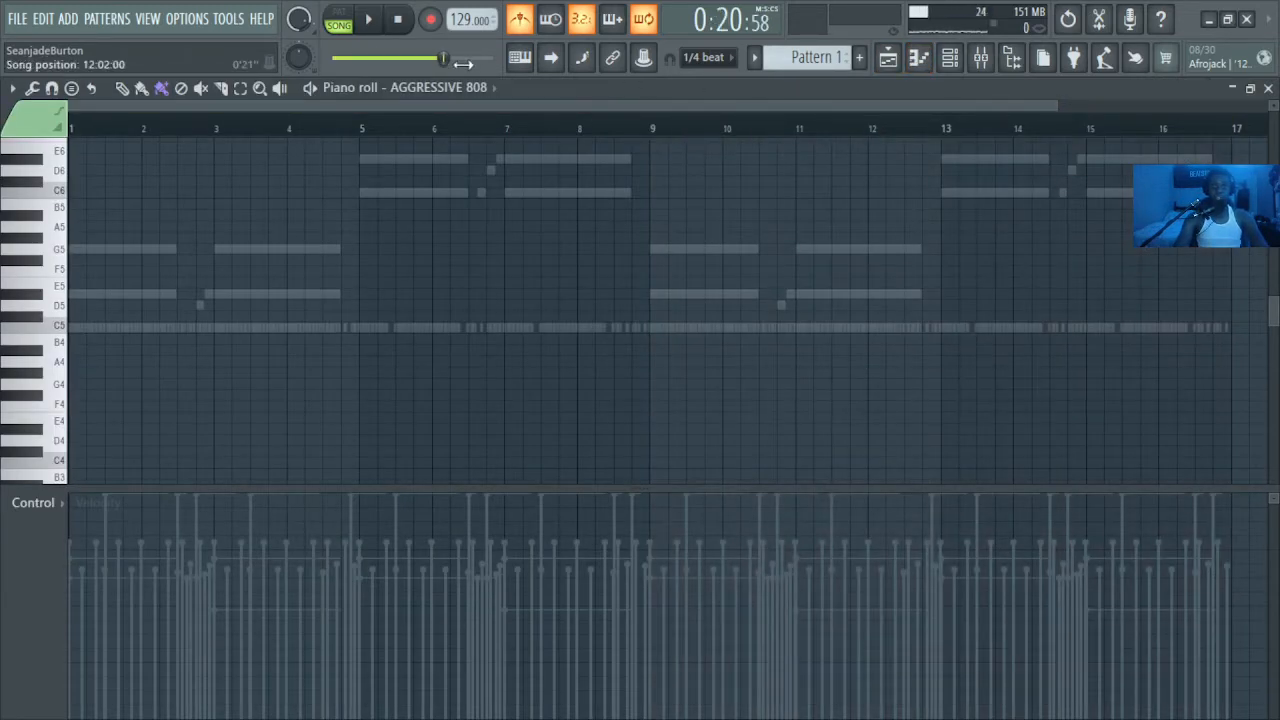
drag(463, 63, 336, 59)
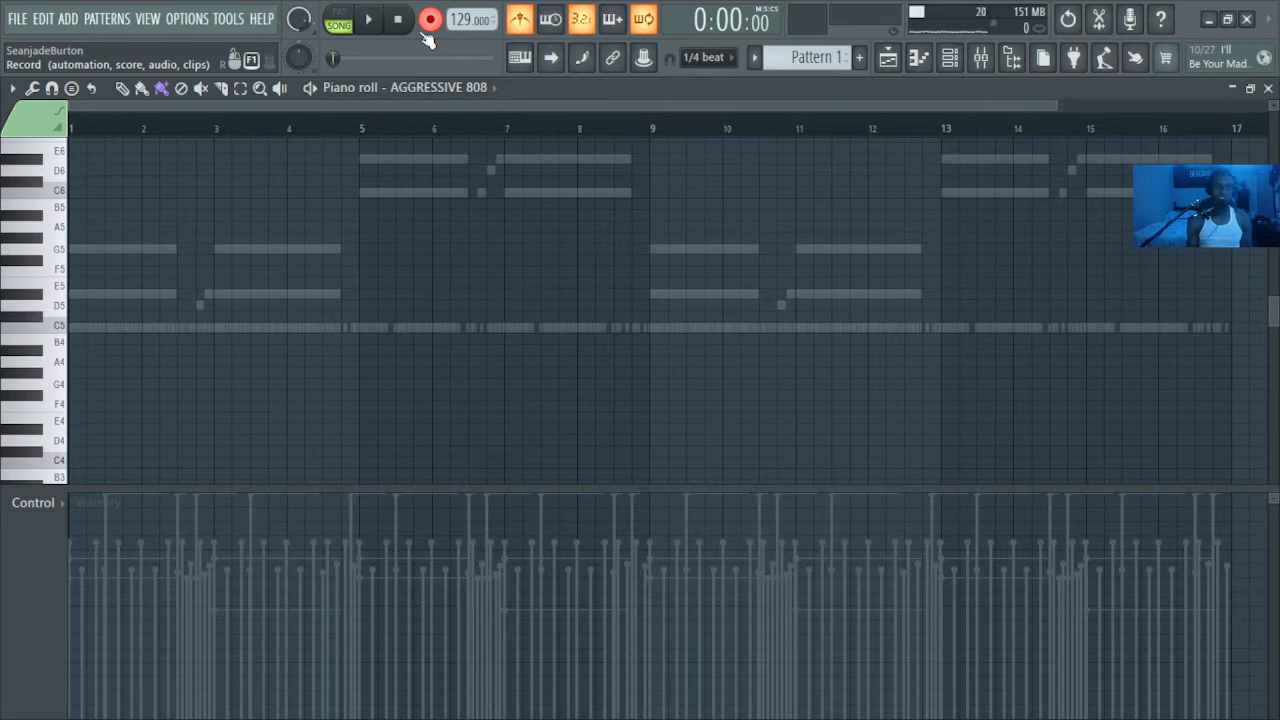
key(space)
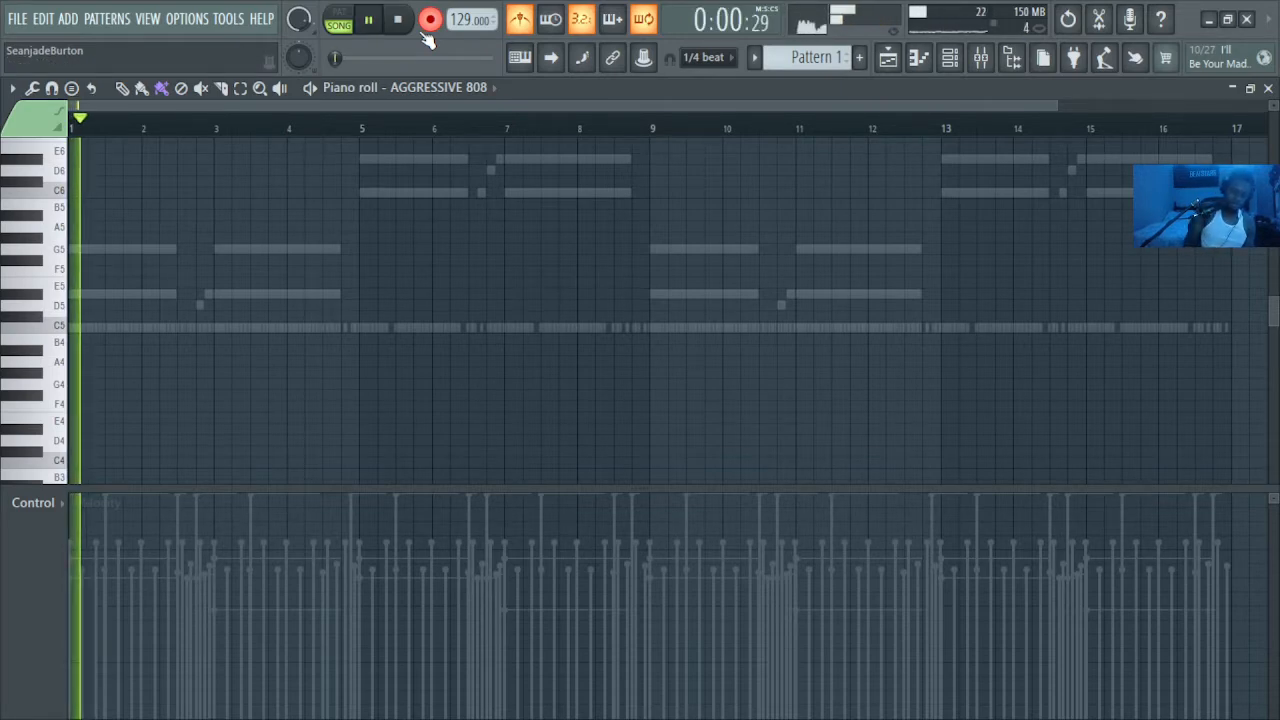
key(space)
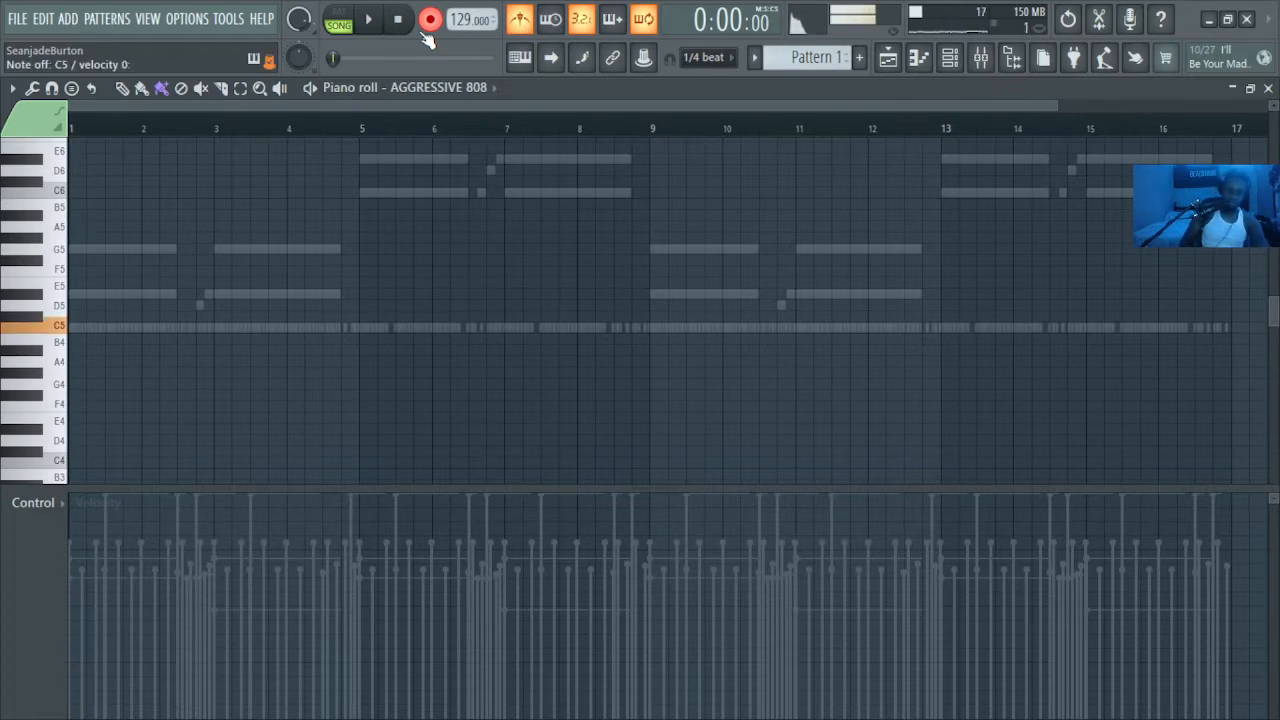
key(space)
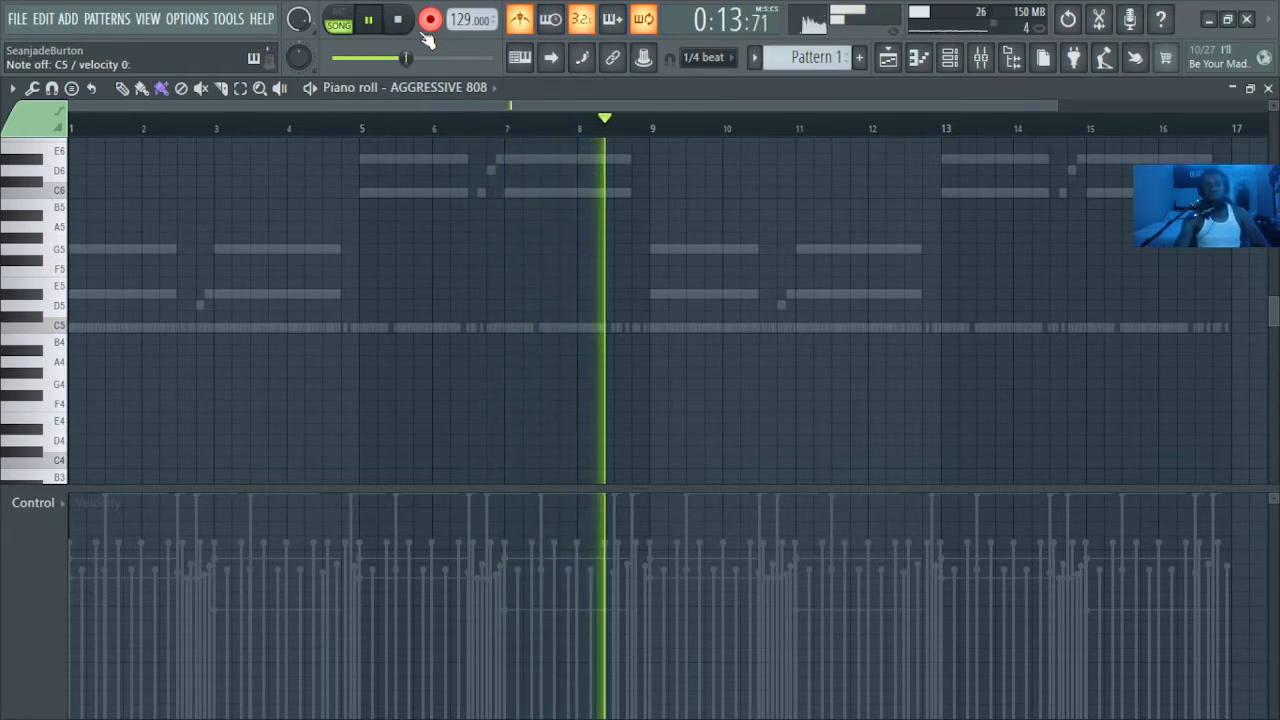
key(space)
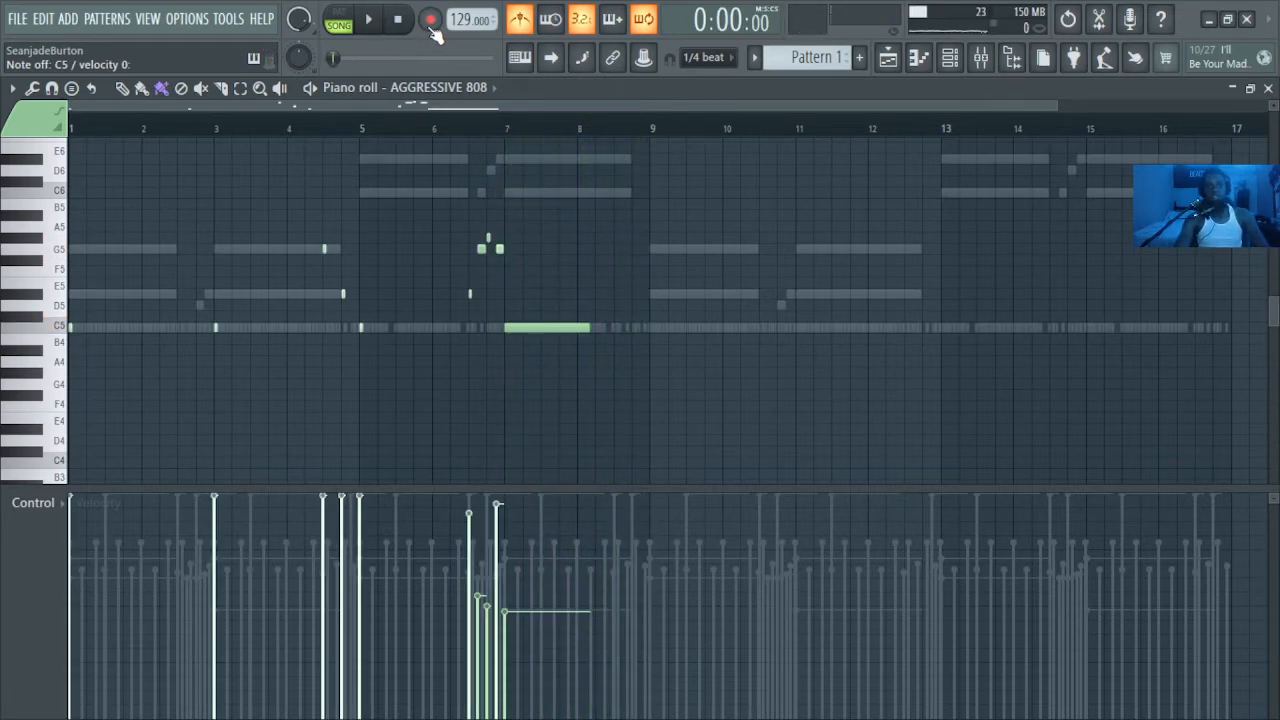
Step: Play back the recorded AGGRESSIVE 808 line and raise the lower note velocities from bar 6 to bar 7 to maximum
key(space)
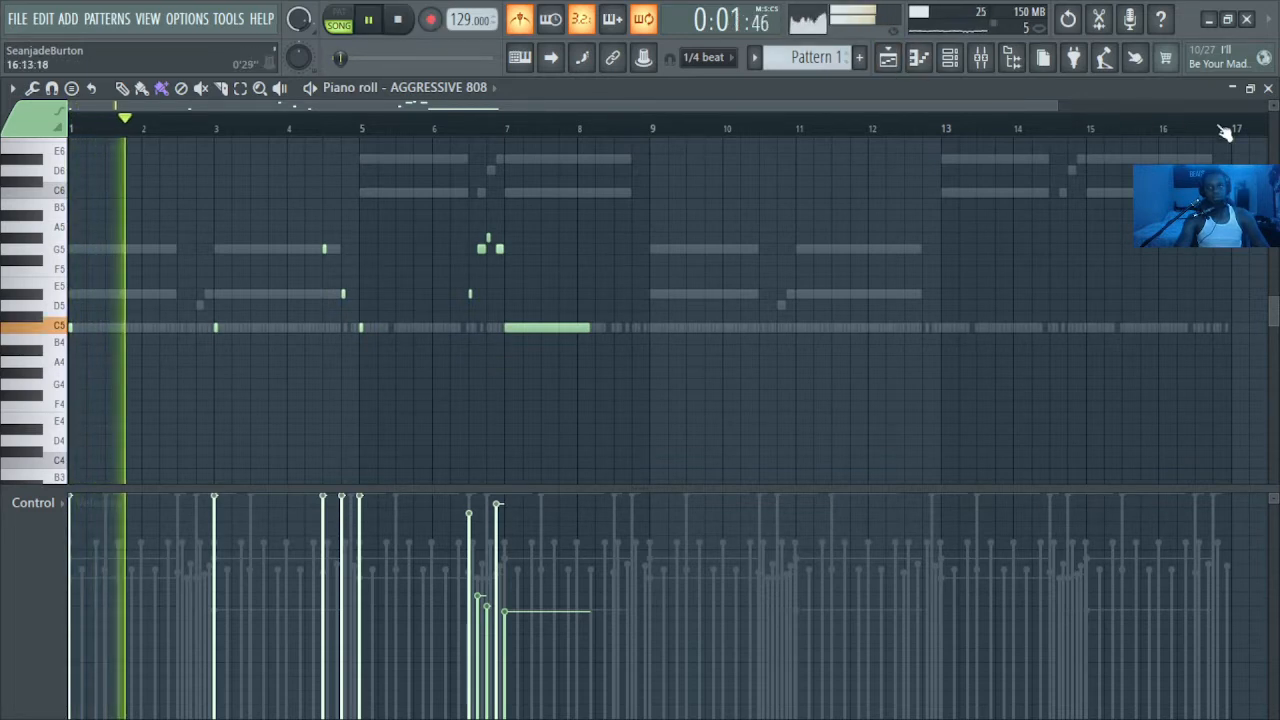
drag(1273, 106, 1273, 97)
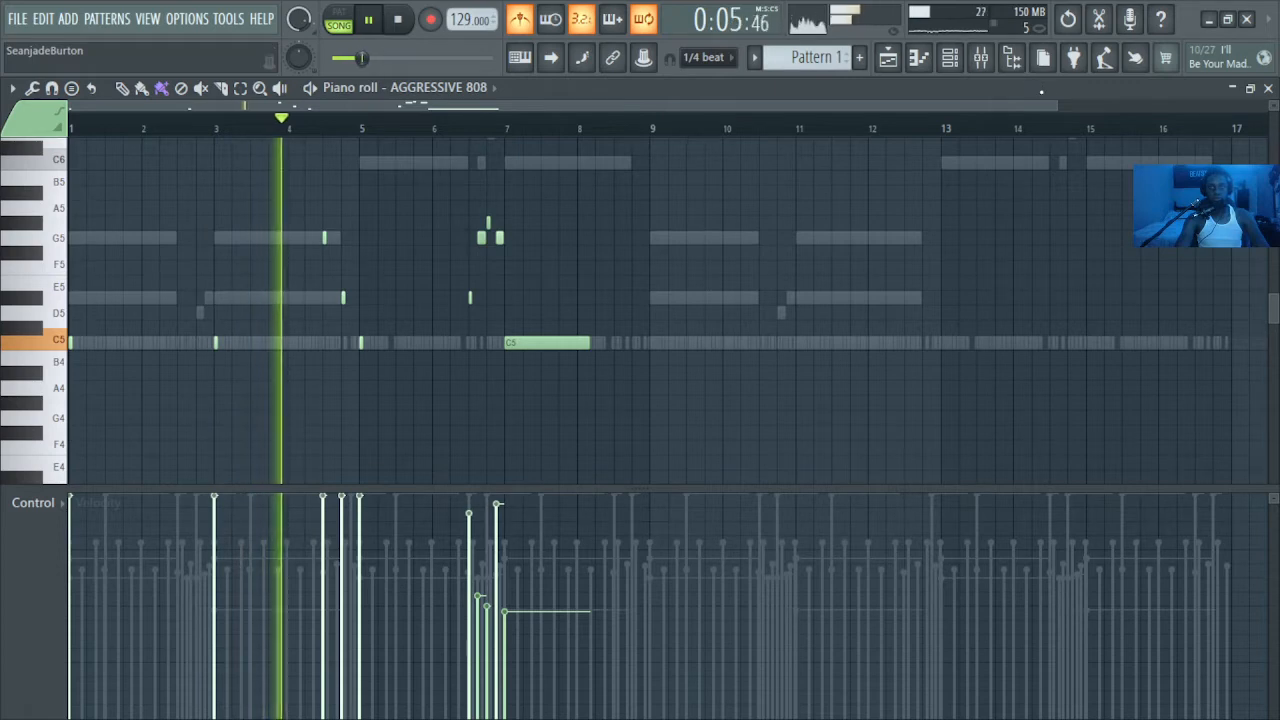
drag(1041, 92, 434, 75)
key(space)
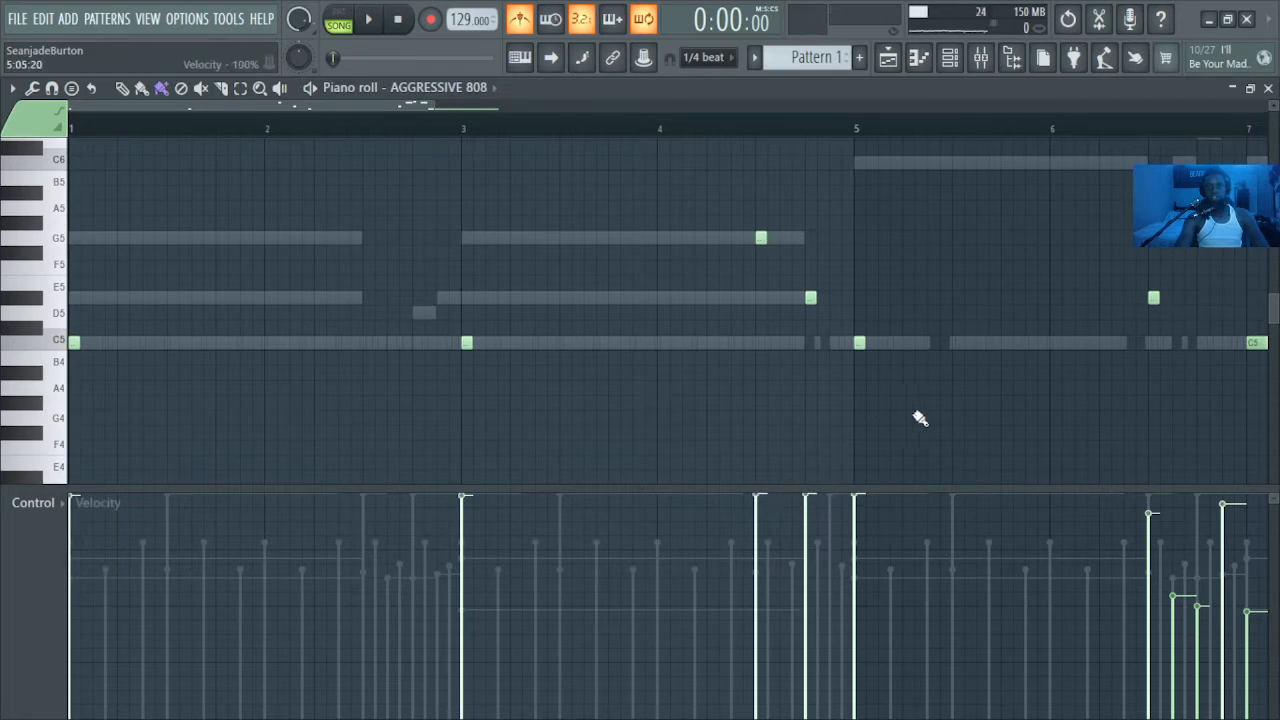
scroll(1077, 423, right, 2)
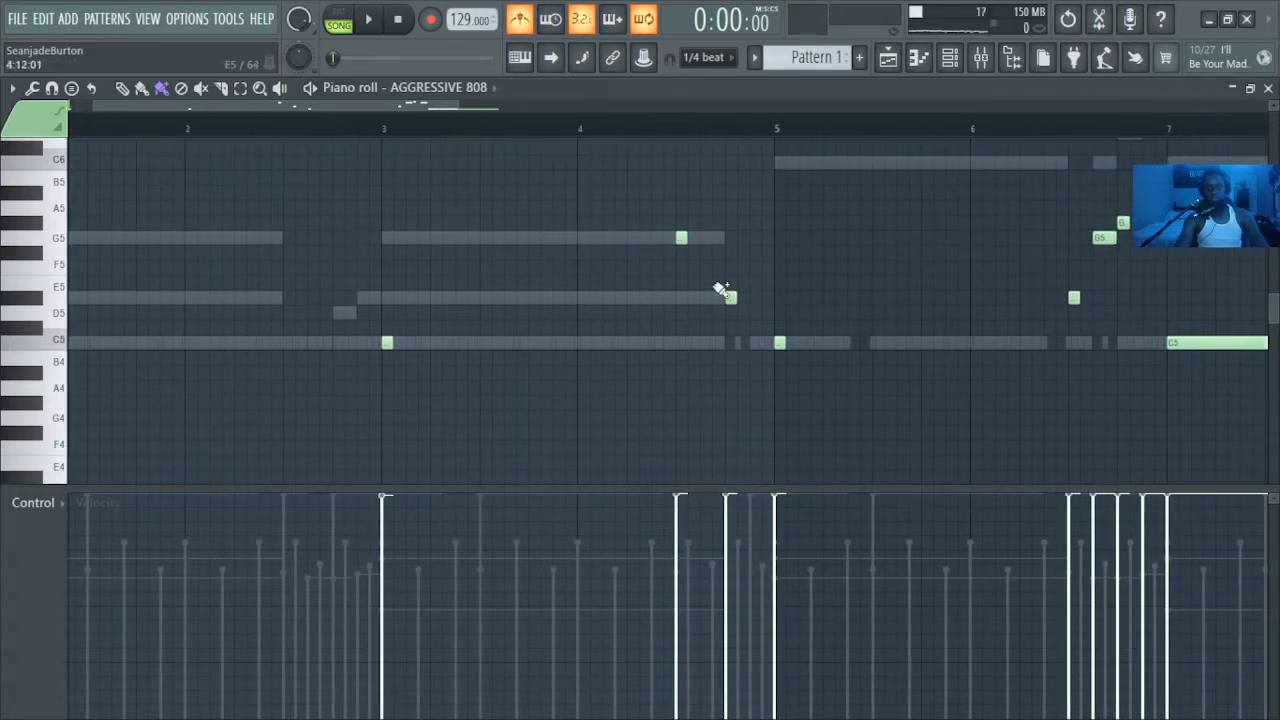
Step: Duplicate the short G5, E5 and C5 notes from bar 4 to bar 5 and align the copies exactly over the originals
key(e)
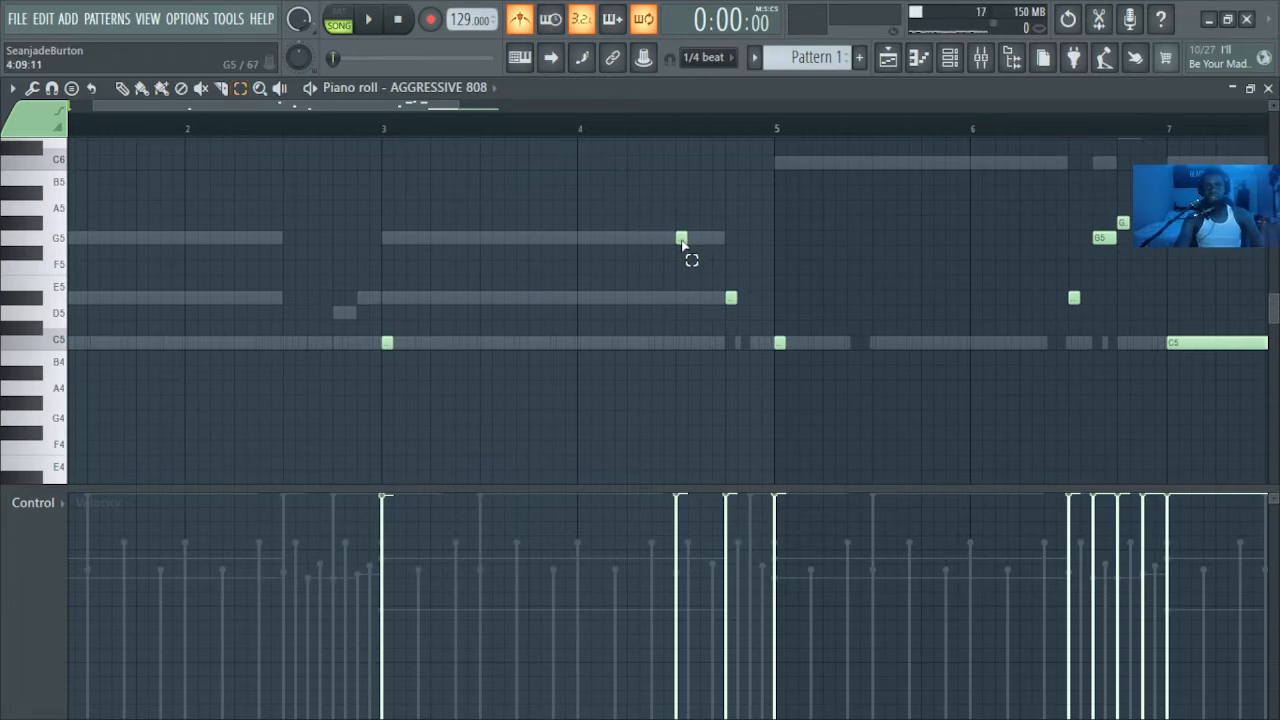
drag(677, 214, 797, 373)
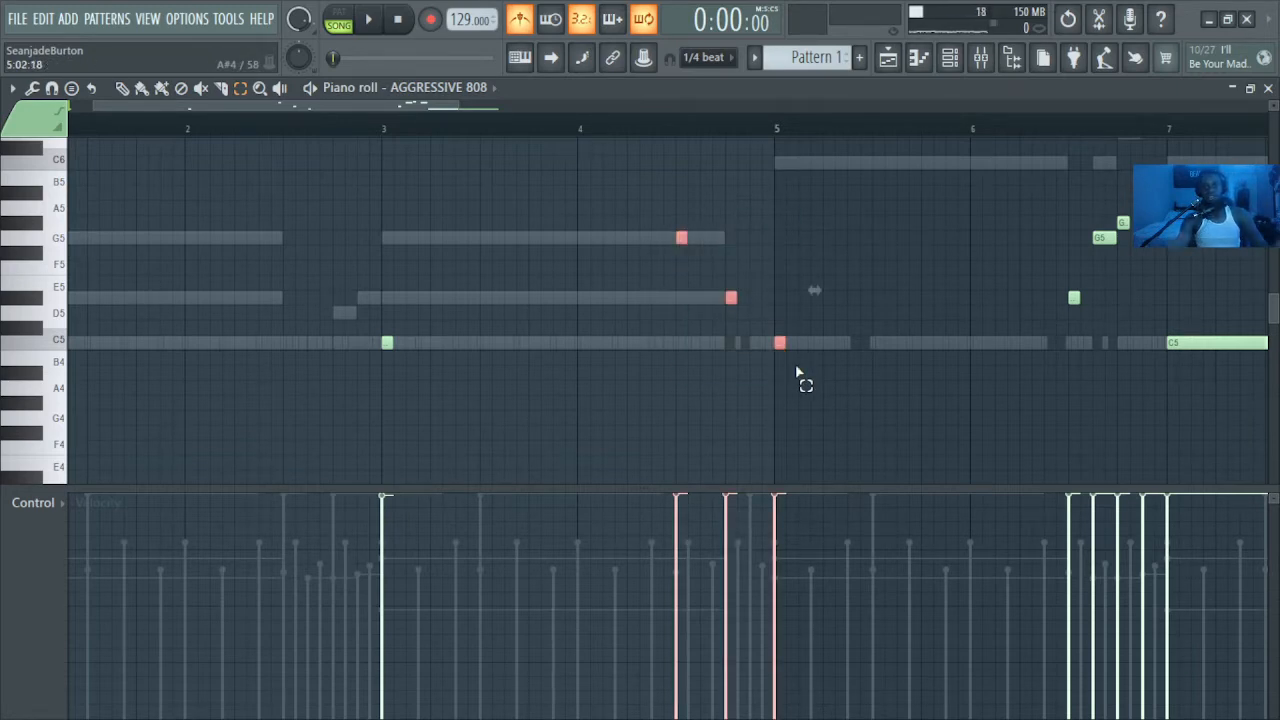
key(ctrl+b)
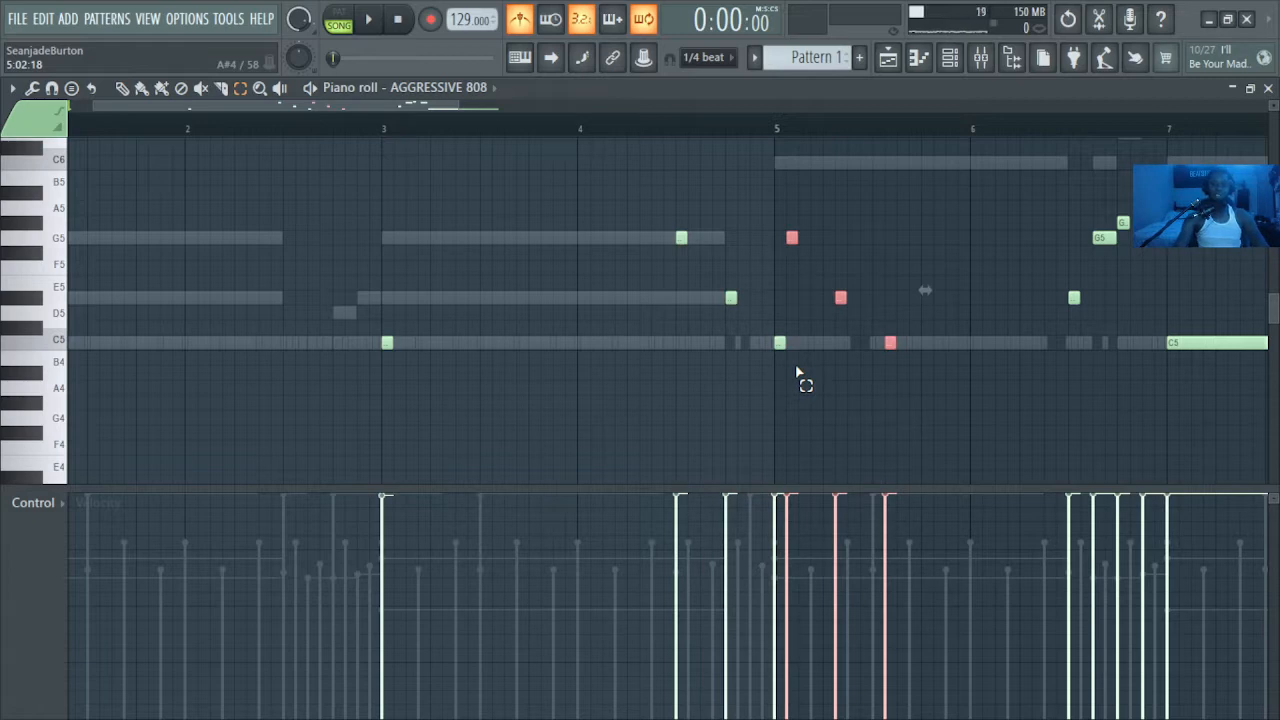
key(shift+Left)
key(shift+Left)
key(shift+Left)
key(shift+Left)
key(shift+Left)
key(shift+Left)
key(shift+Left)
key(shift+Left)
key(shift+Left)
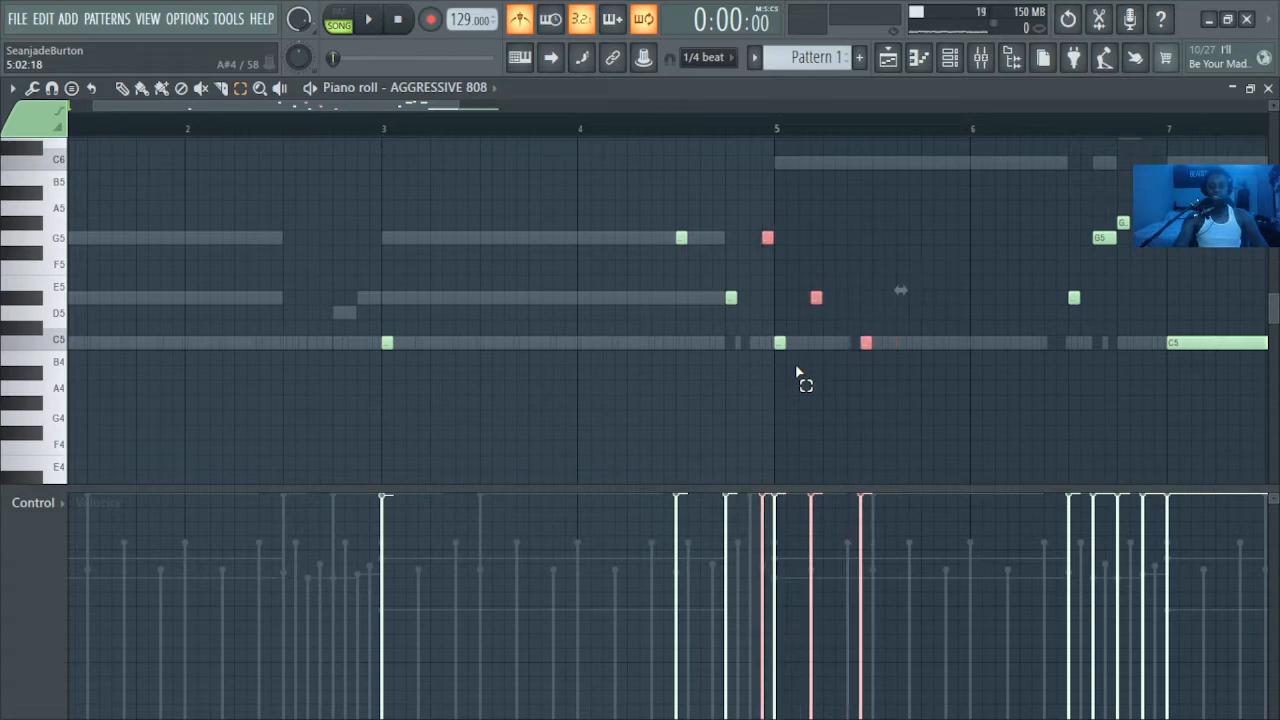
key(shift+Left)
key(shift+Left)
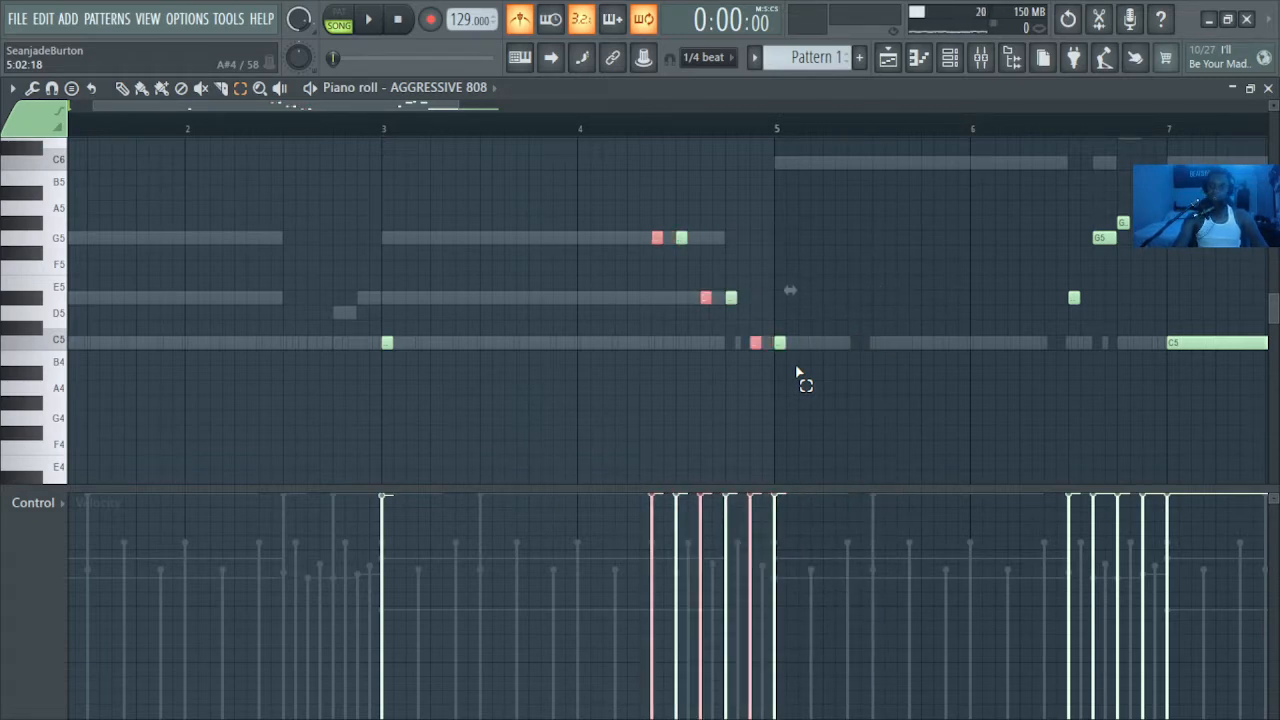
key(shift+Right)
key(shift+Right)
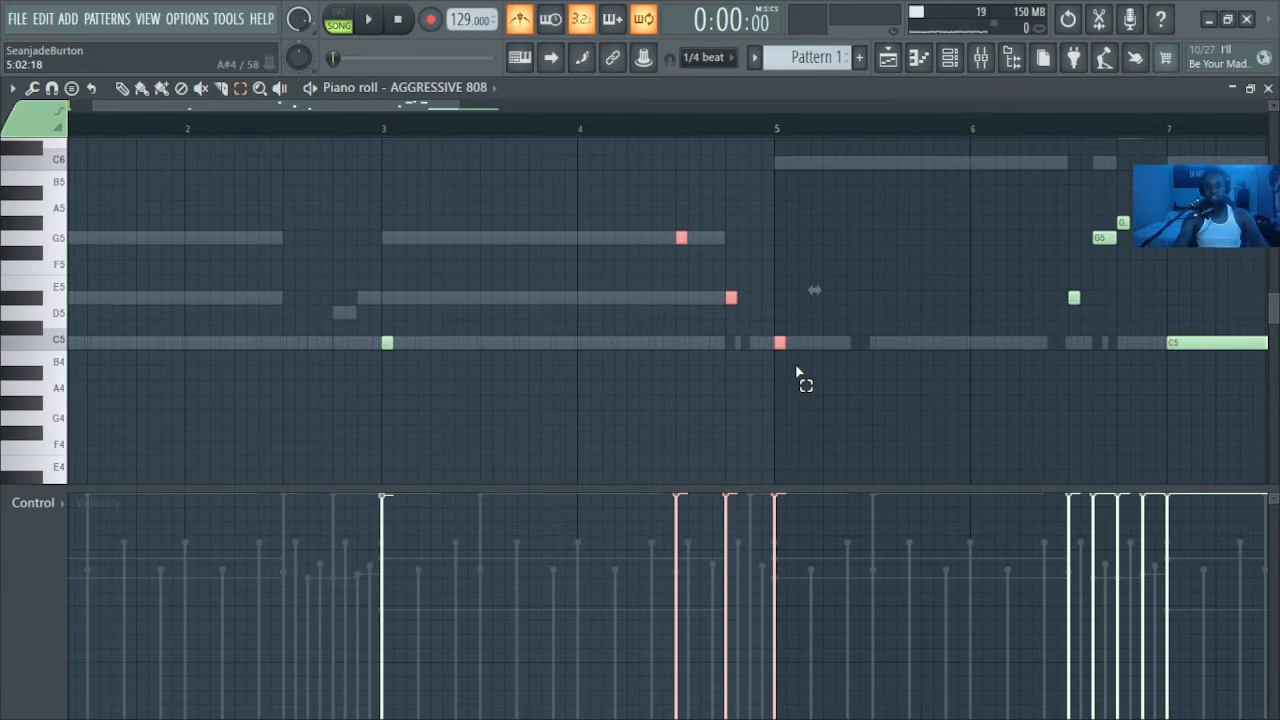
Step: Transpose the copied notes up two octaves to G7, E7 and C7, and clear the selection
key(ctrl+Up)
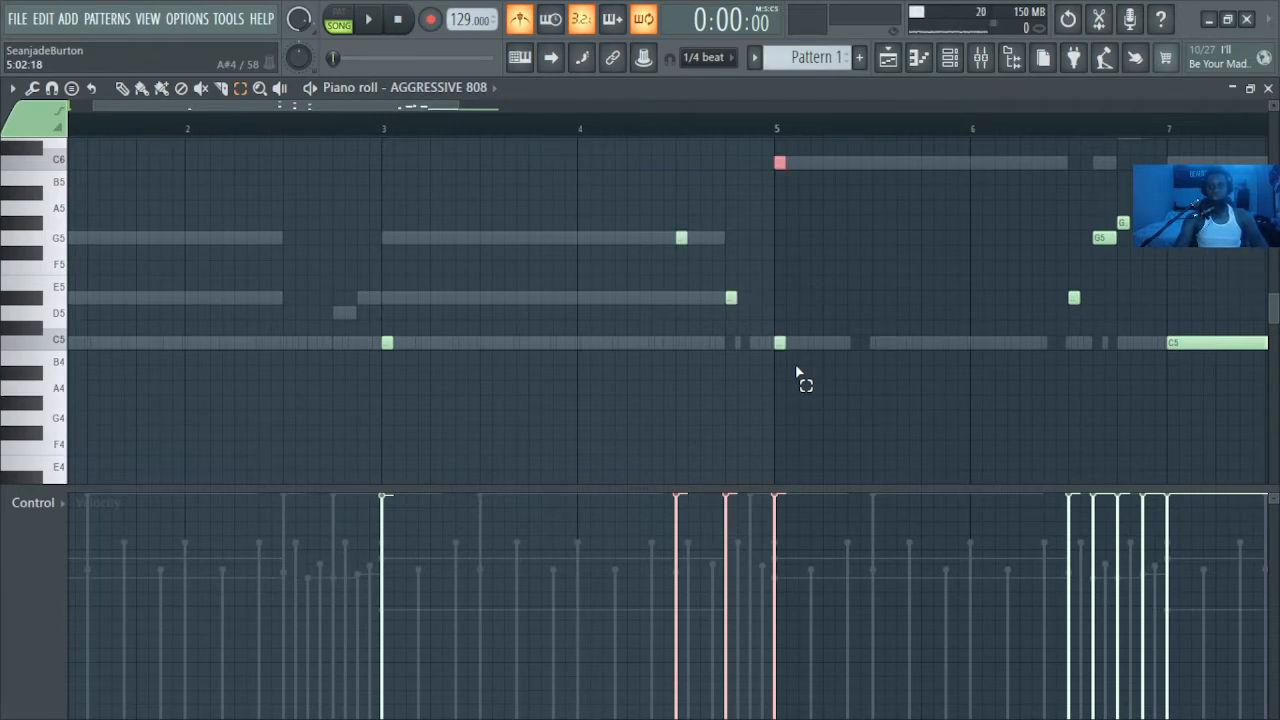
key(ctrl+Up)
scroll(772, 226, up, 5)
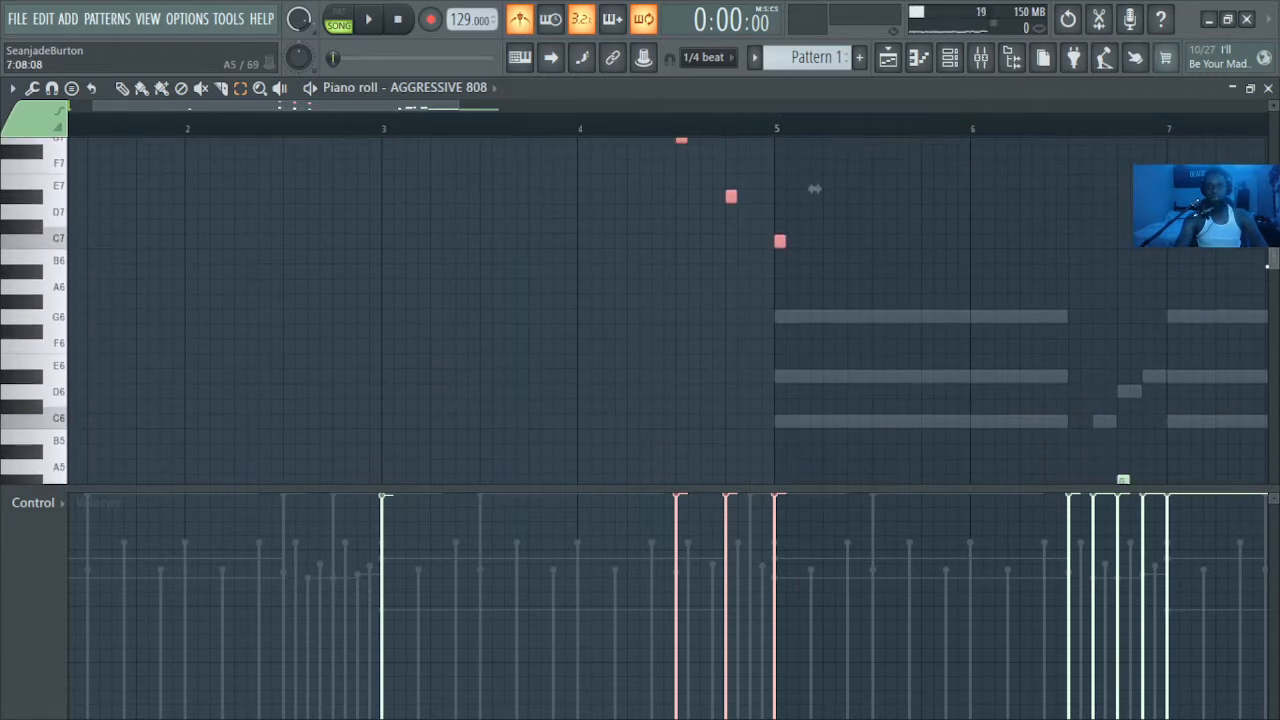
click(745, 186)
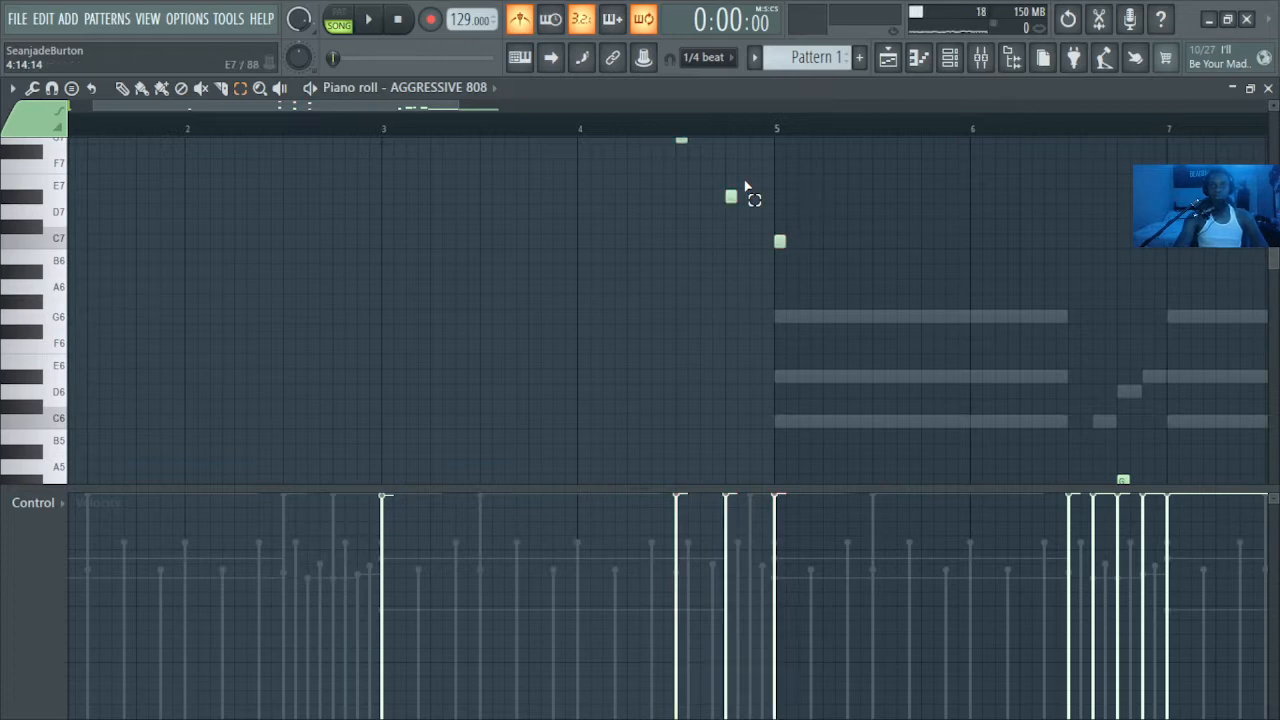
scroll(640, 310, up, 3)
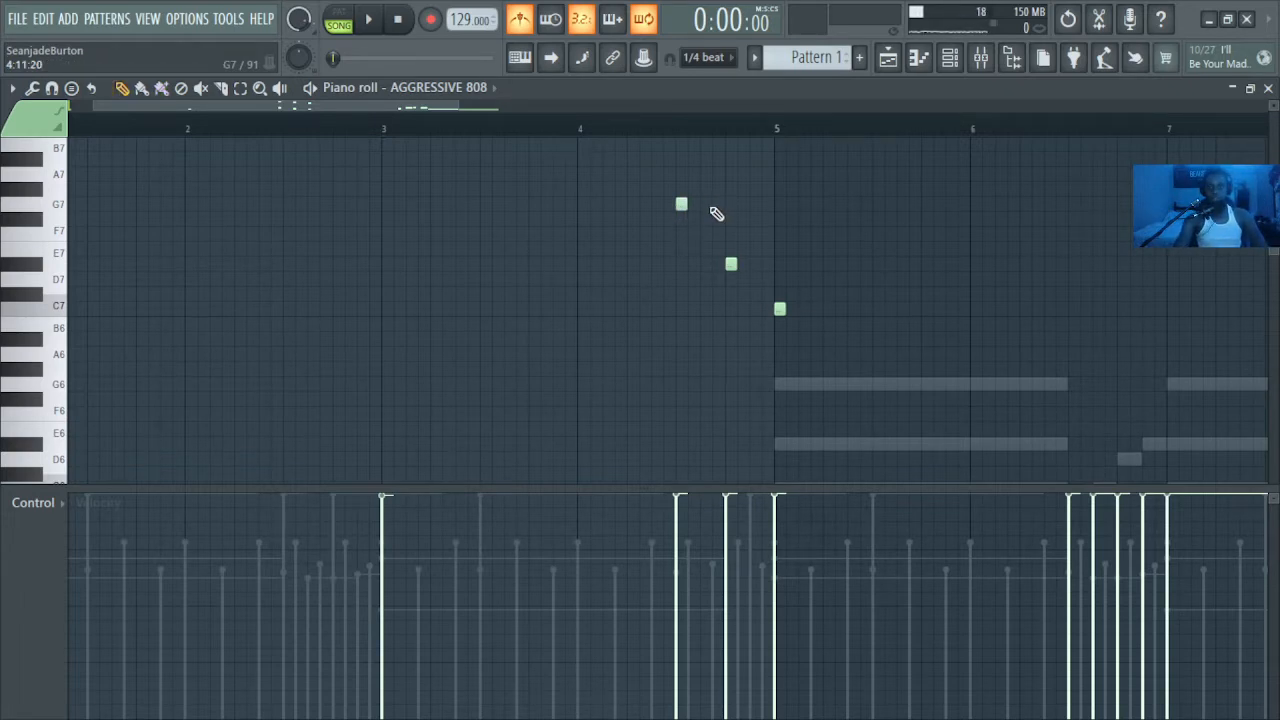
Step: Replace the G7 note in bar 4 with a slide note and audition it repeatedly from its start
click(681, 204)
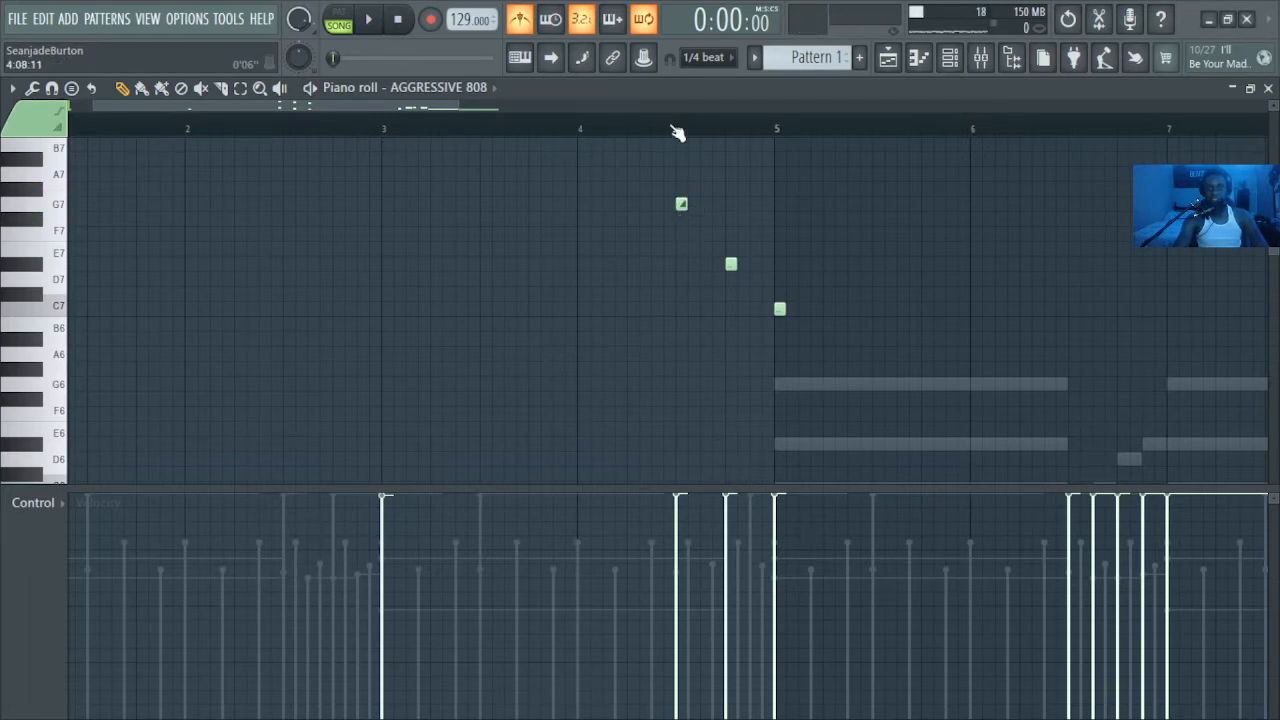
key(space)
key(space)
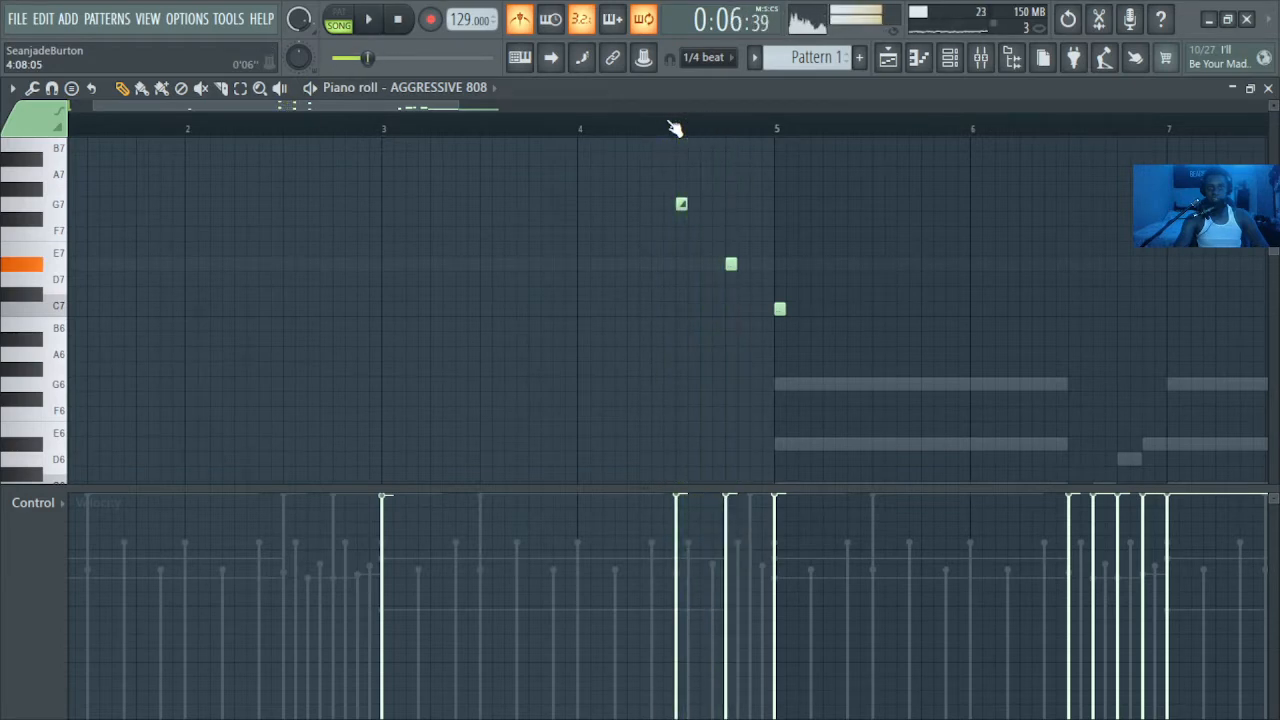
key(space)
key(space)
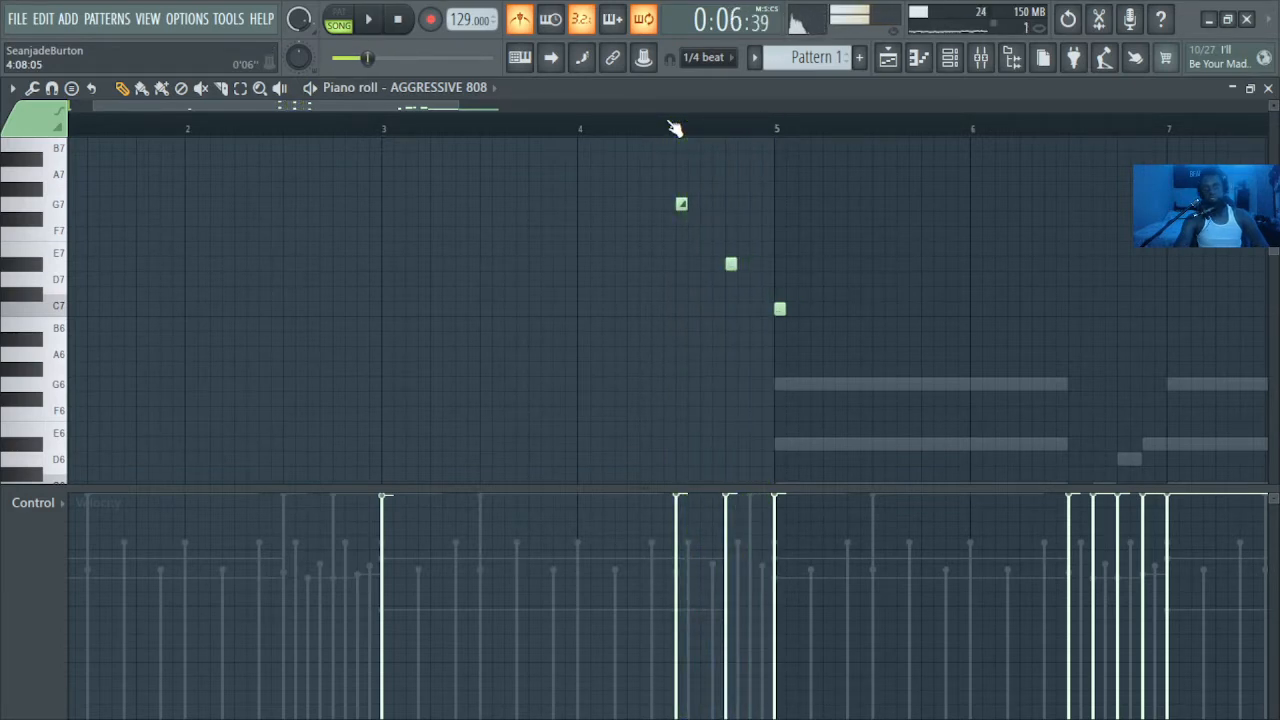
key(space)
key(space)
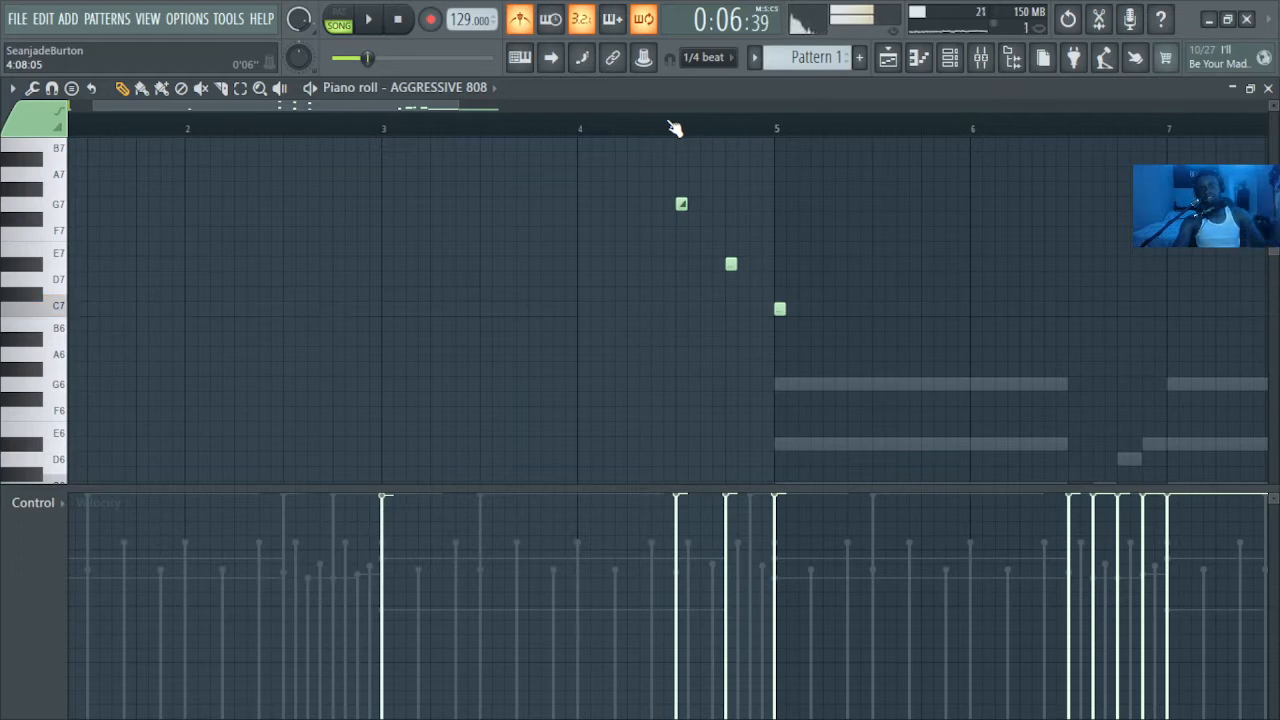
scroll(680, 146, up, 1)
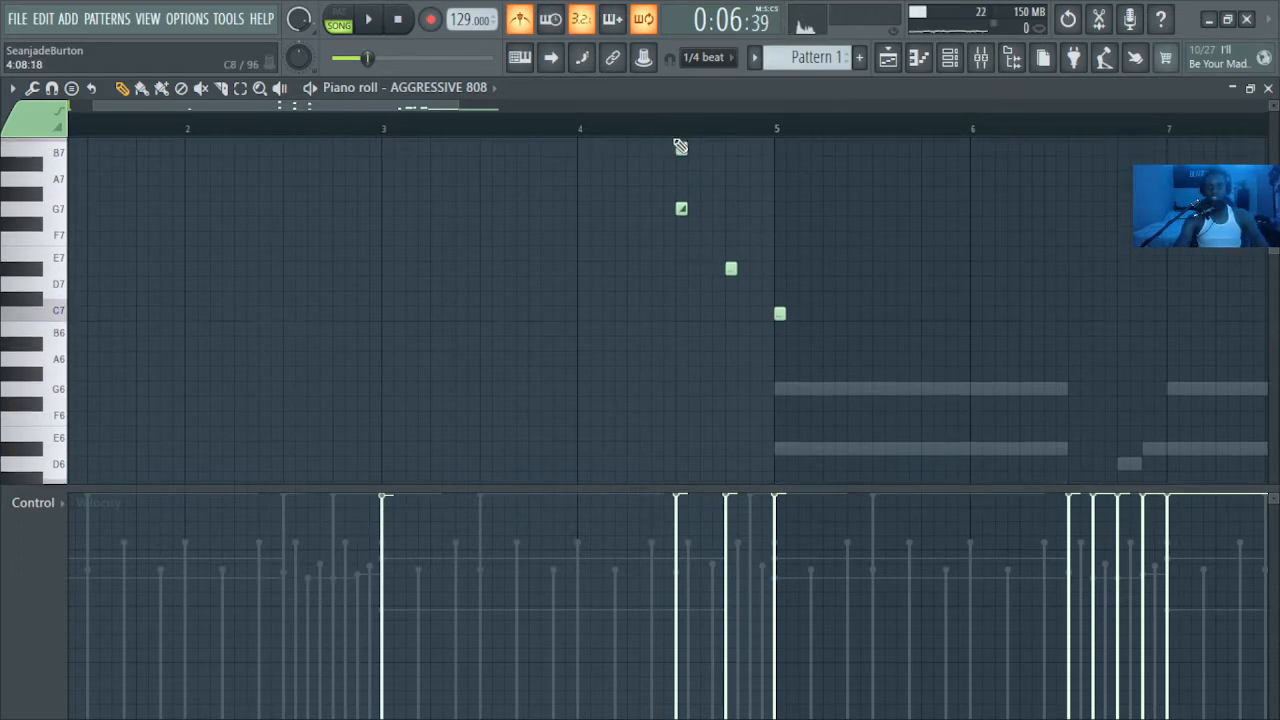
key(space)
key(space)
key(space)
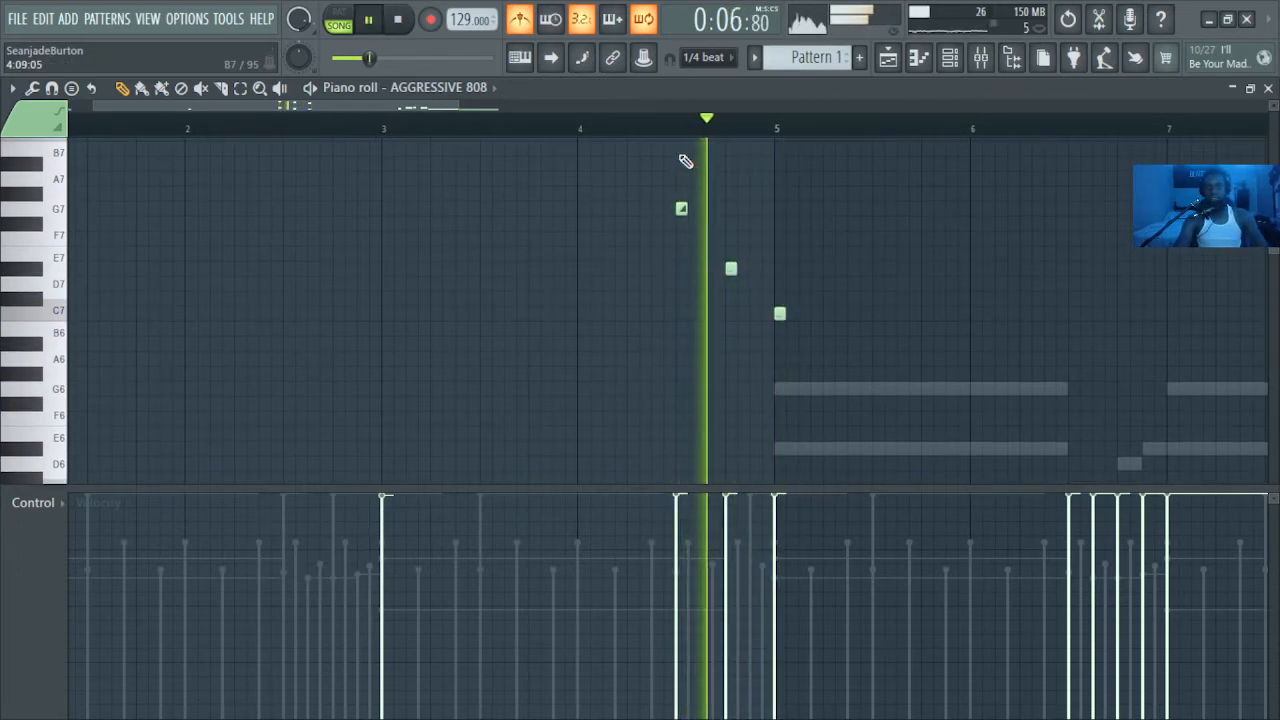
key(space)
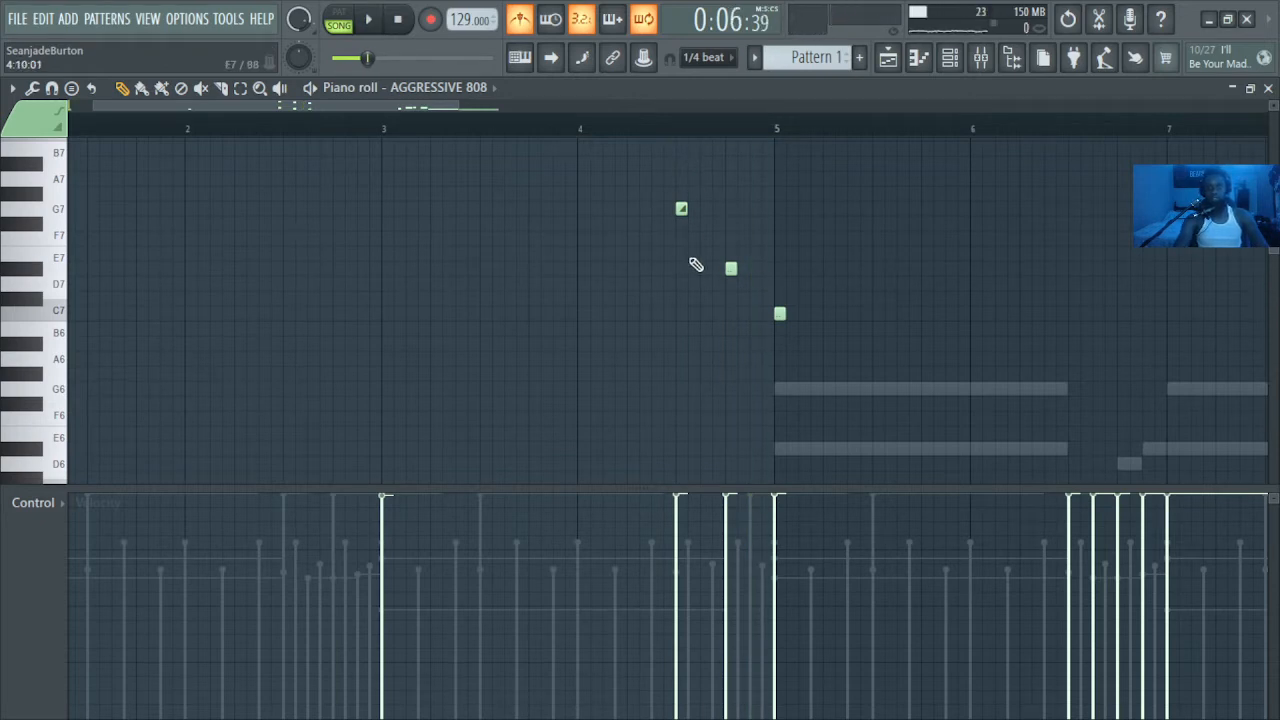
Step: Add an extra G7 slide note just before bar 4
click(568, 210)
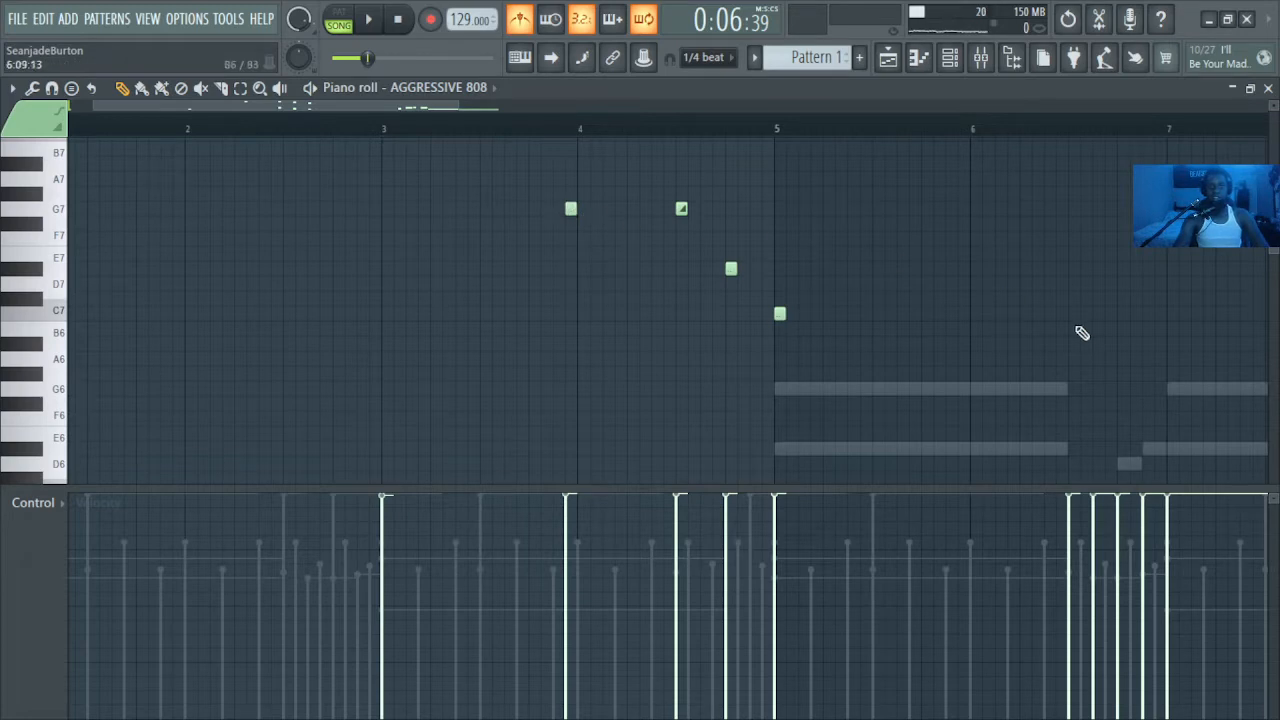
mouse_move(1275, 257)
mouse_down()
mouse_move(1275, 303)
mouse_move(1275, 253)
mouse_up()
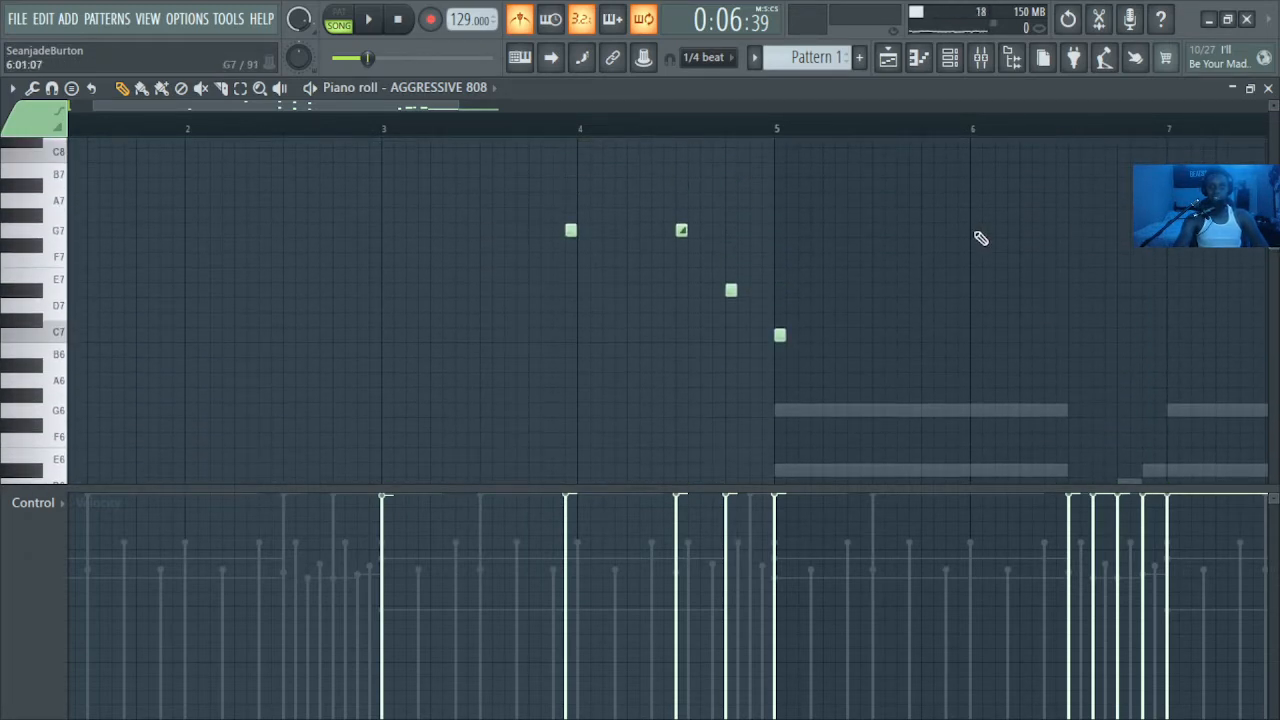
click(567, 230)
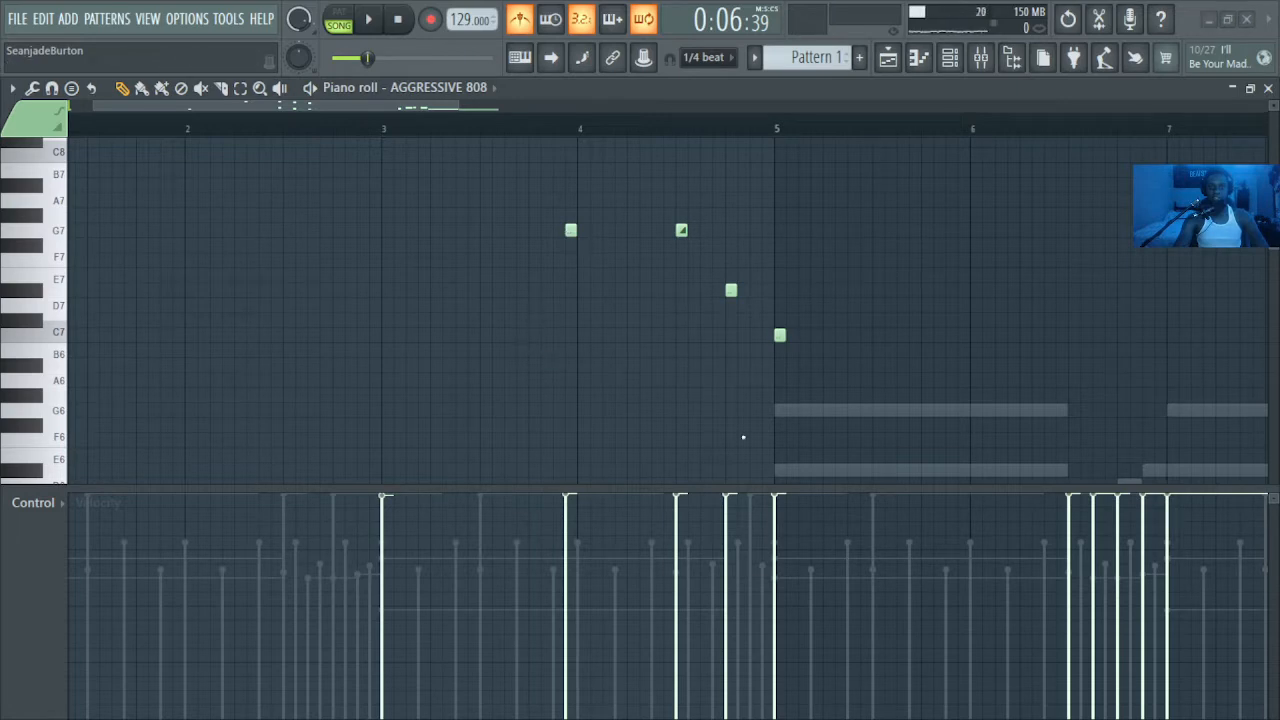
Step: Play back short stretches from just before bar 4 and from mid bar 4 to compare the two G7 slides
key(space)
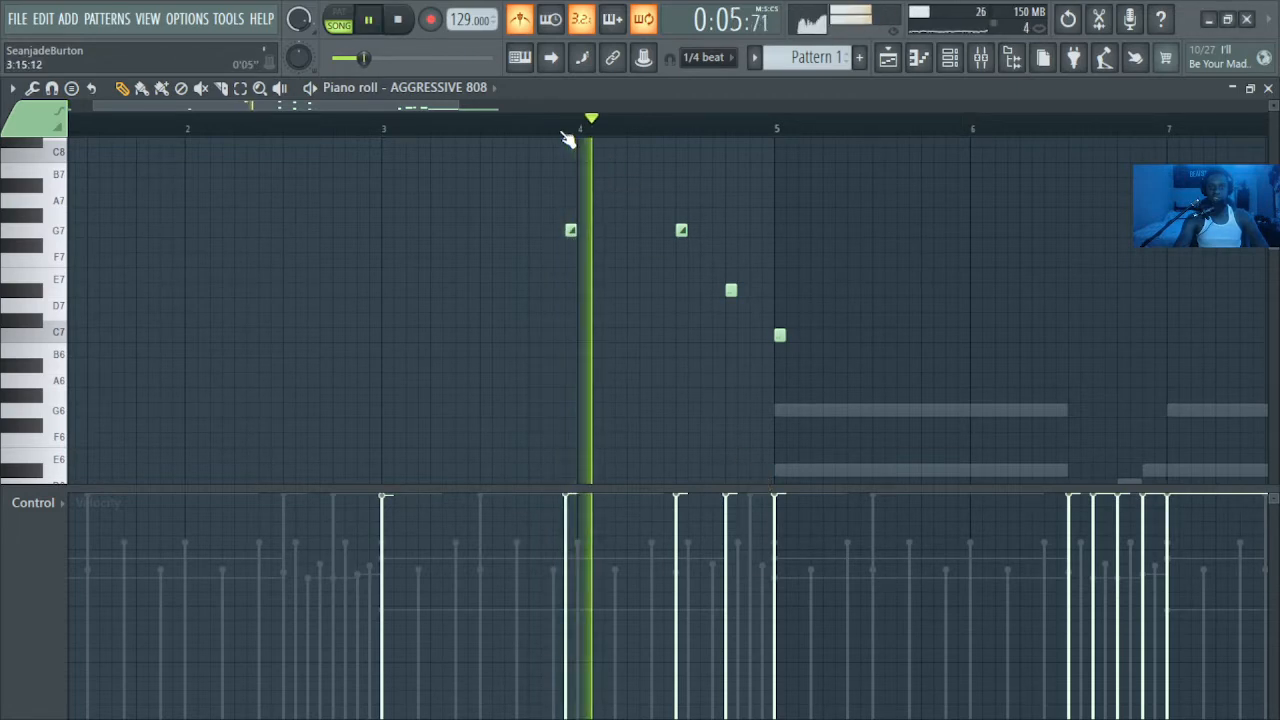
key(space)
key(space)
key(space)
key(space)
key(space)
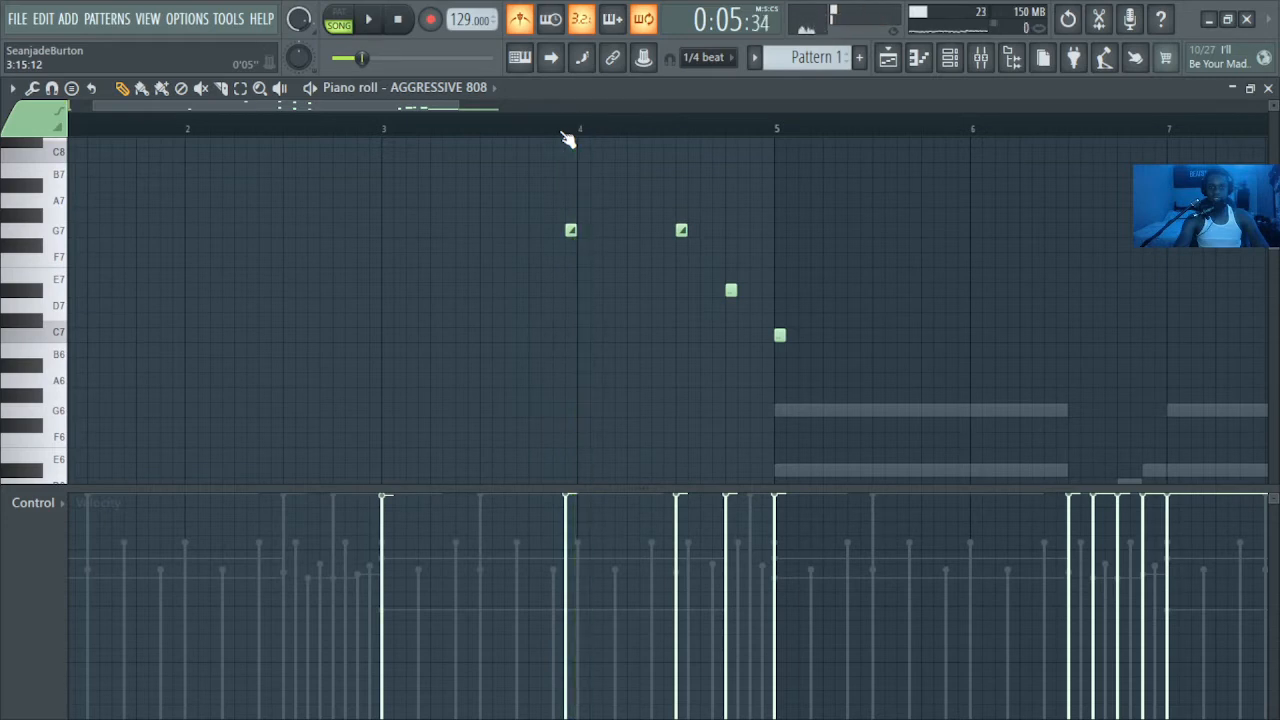
key(space)
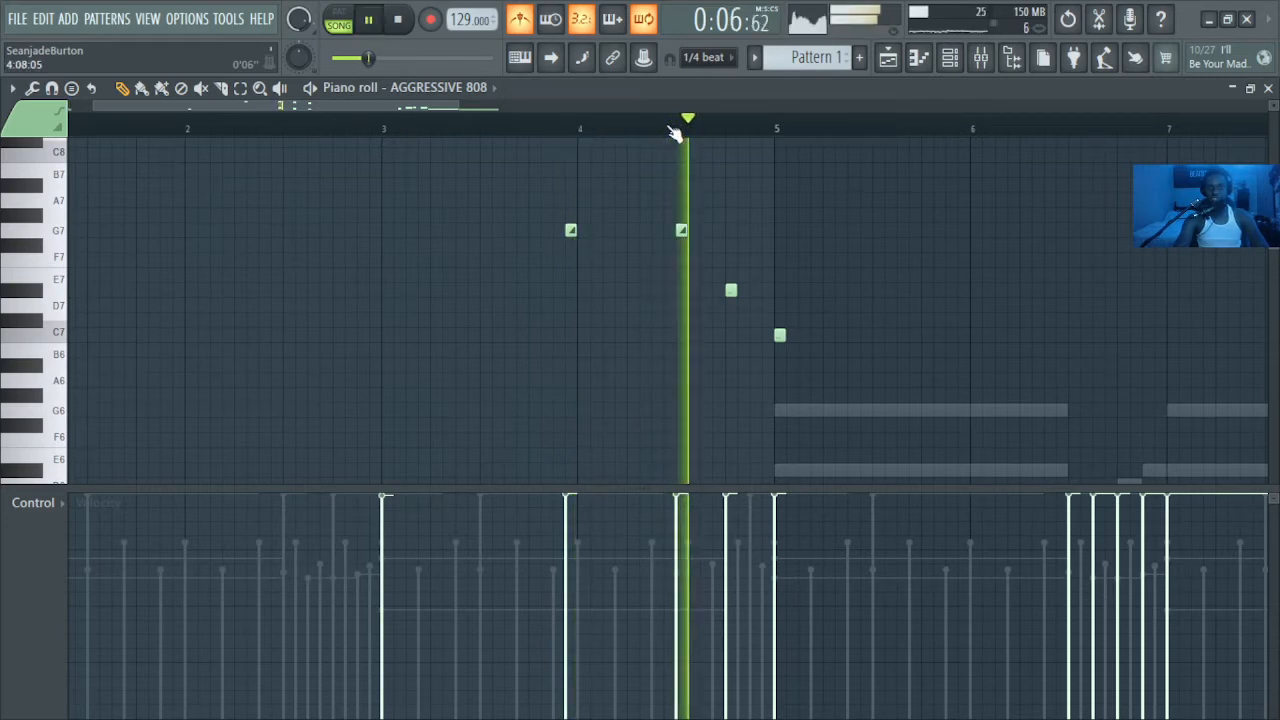
key(space)
key(space)
key(space)
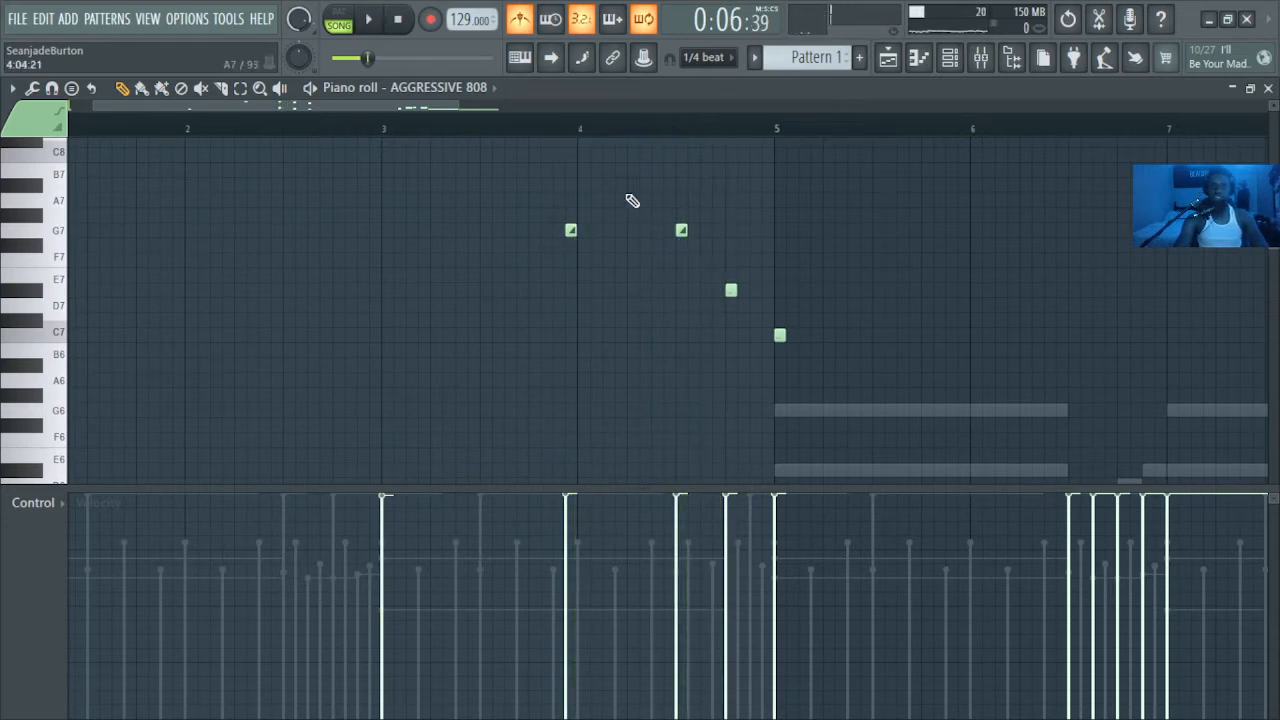
Step: Delete the extra G7 note before bar 4 and replace the E7 and C7 notes with slide notes
right_click(570, 231)
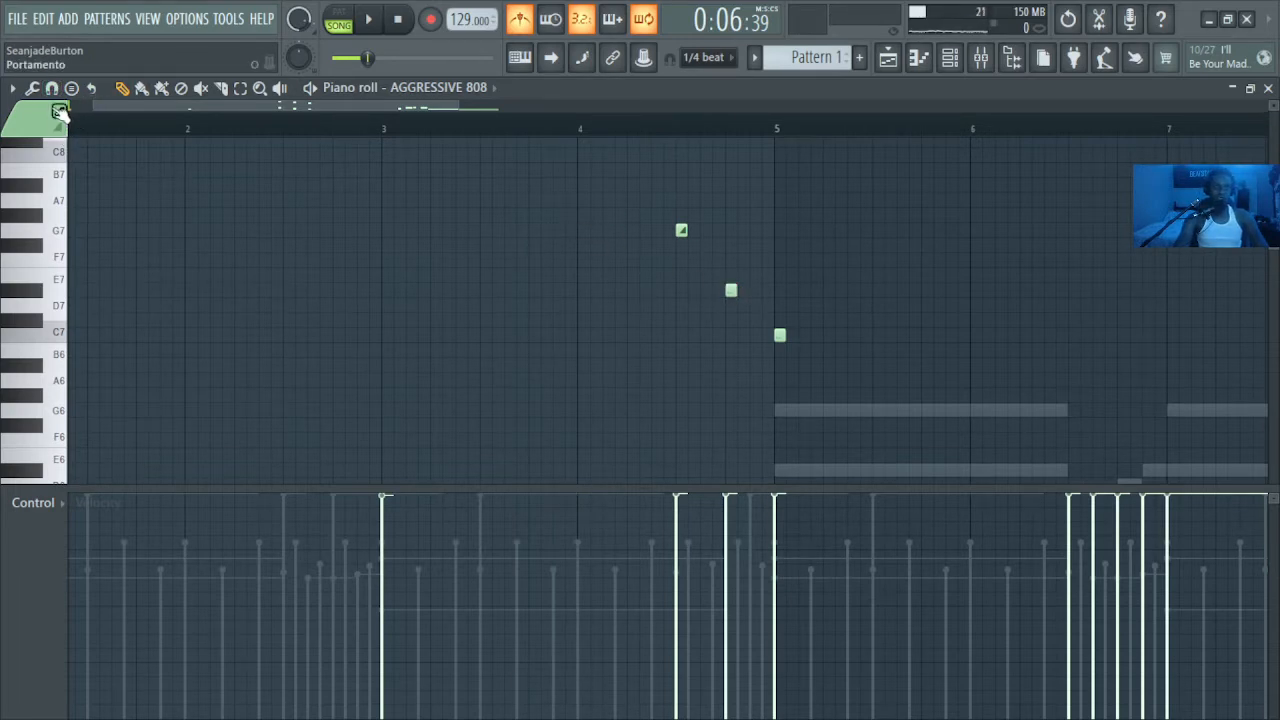
right_click(728, 289)
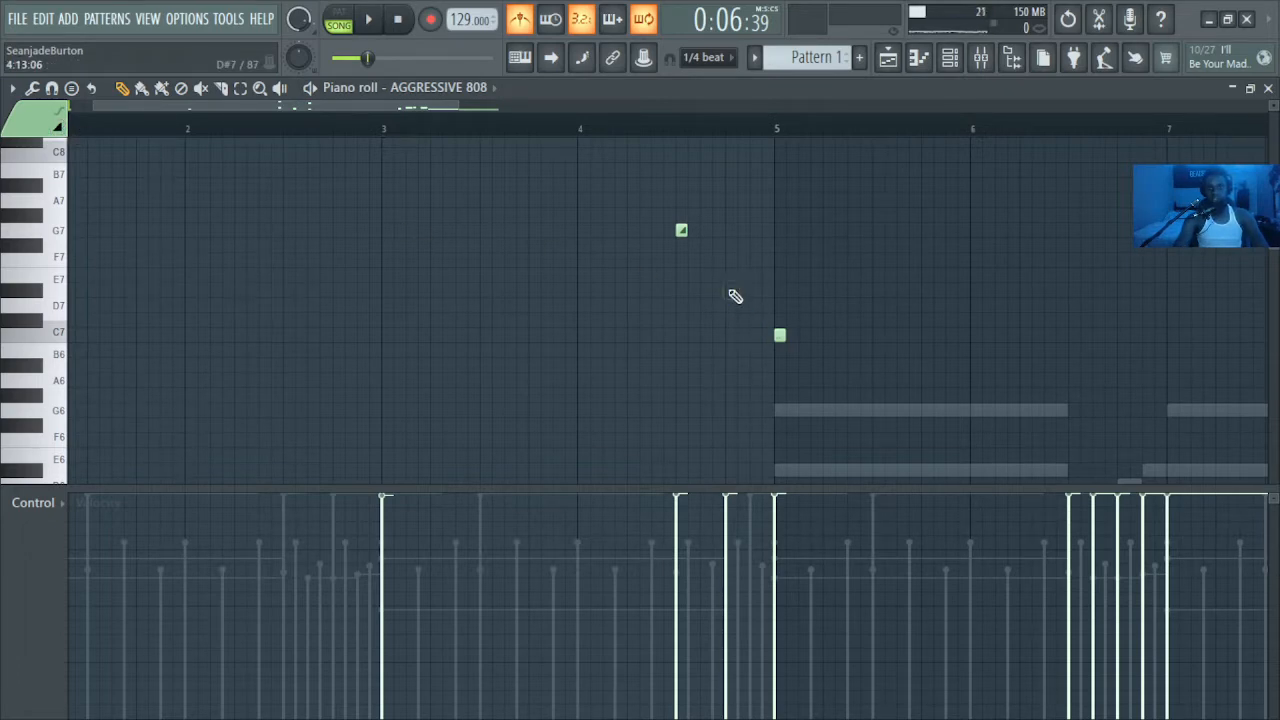
click(730, 289)
right_click(782, 336)
click(780, 335)
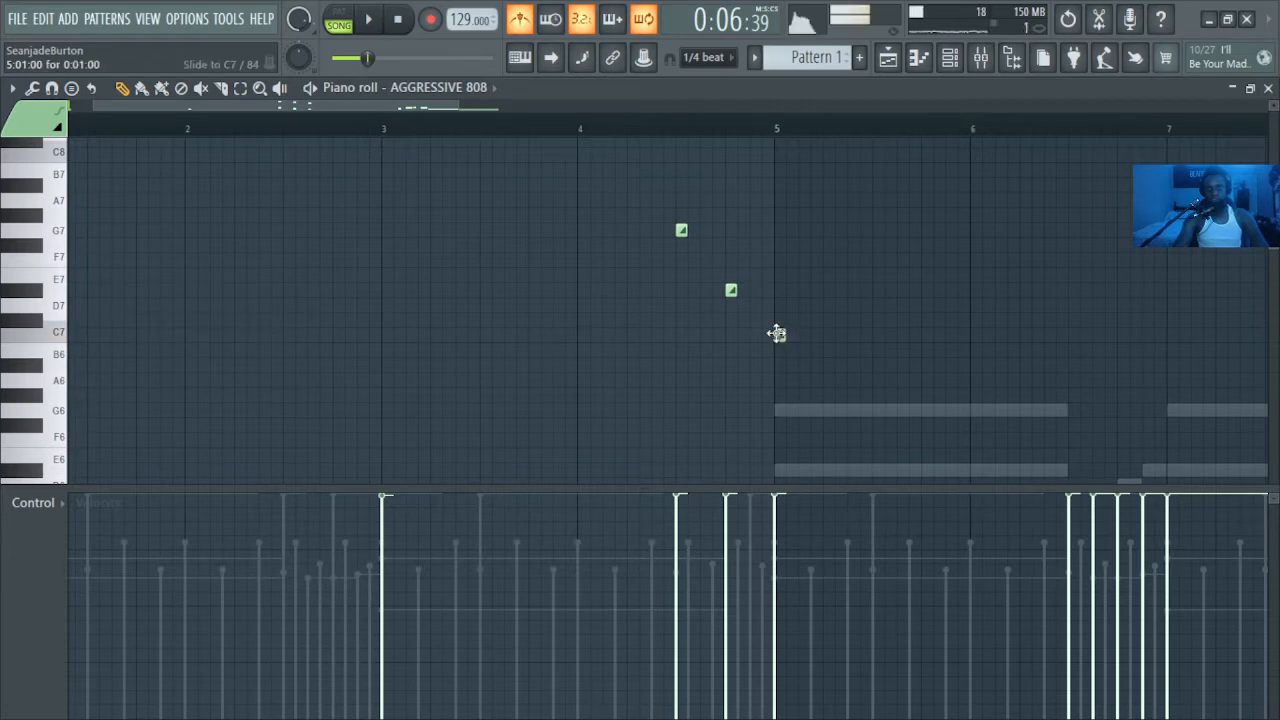
Step: Play back the G7, E7 and C7 slides from bar 4 into bar 5
click(640, 130)
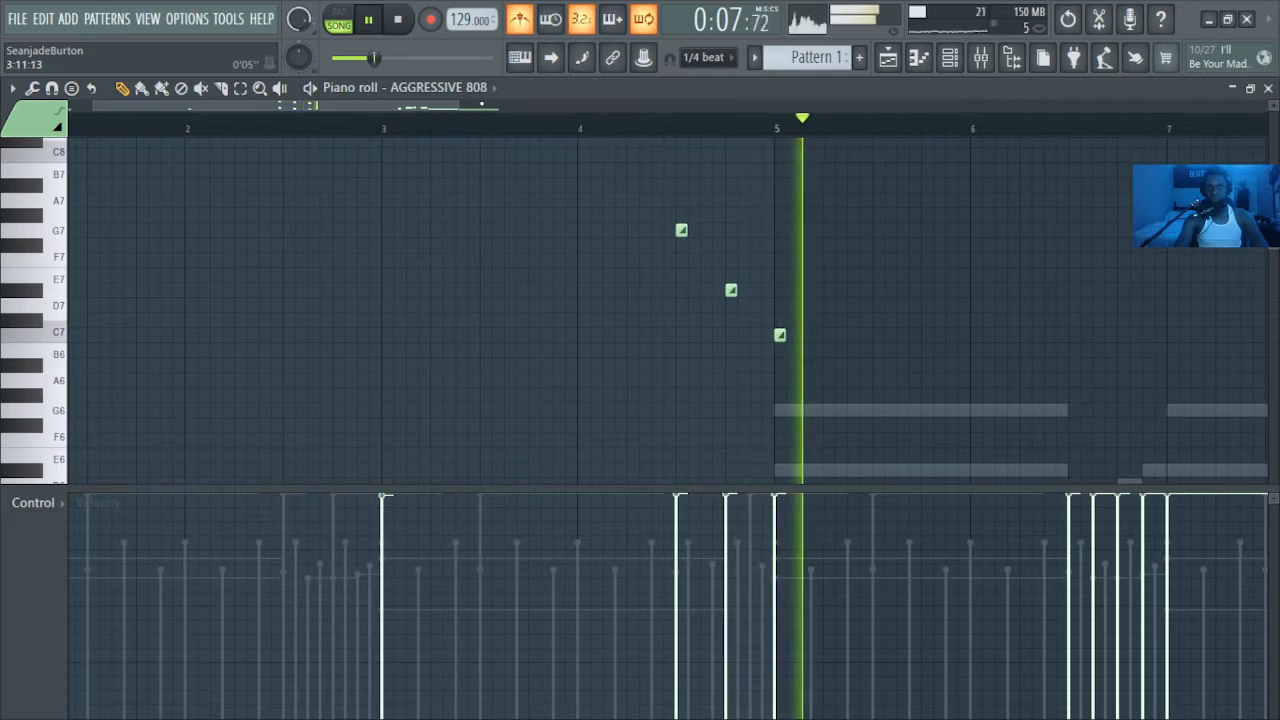
drag(456, 104, 747, 147)
key(space)
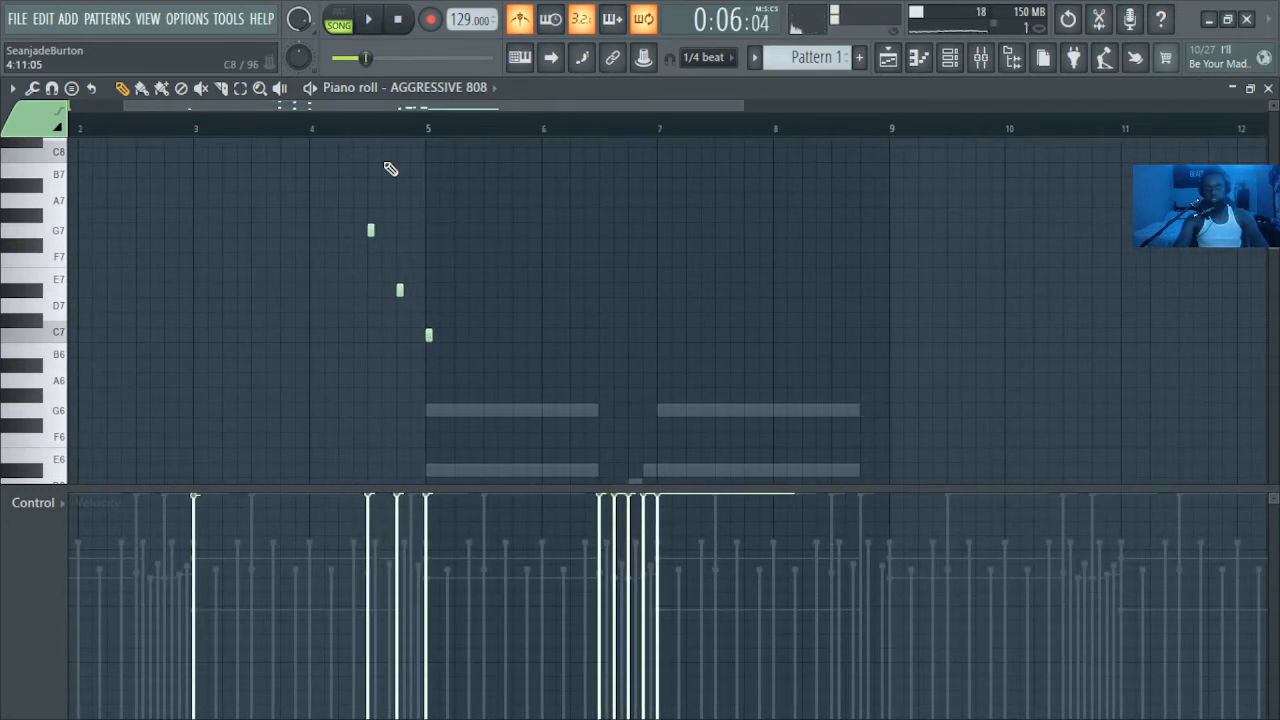
Step: Audition G7 and G5 on the AGGRESSIVE 808 to compare the slide pitch with the original note pitch
click(52, 238)
click(52, 238)
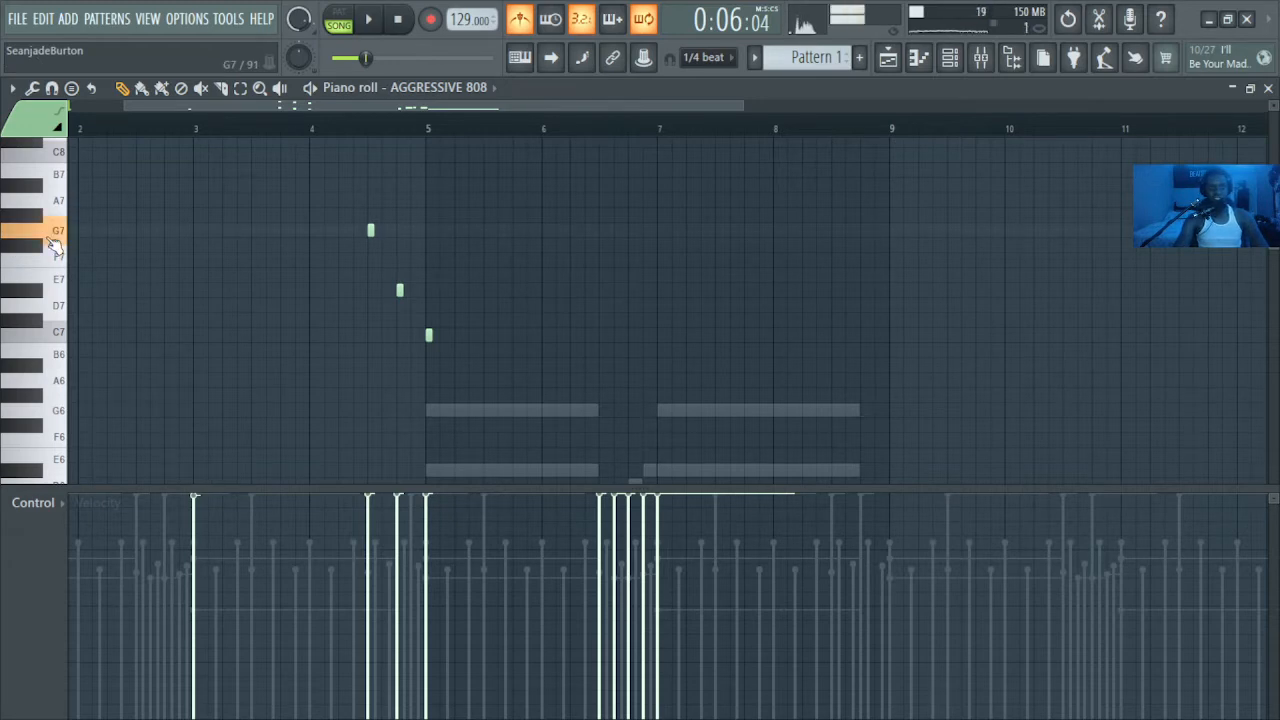
scroll(640, 300, down, 2)
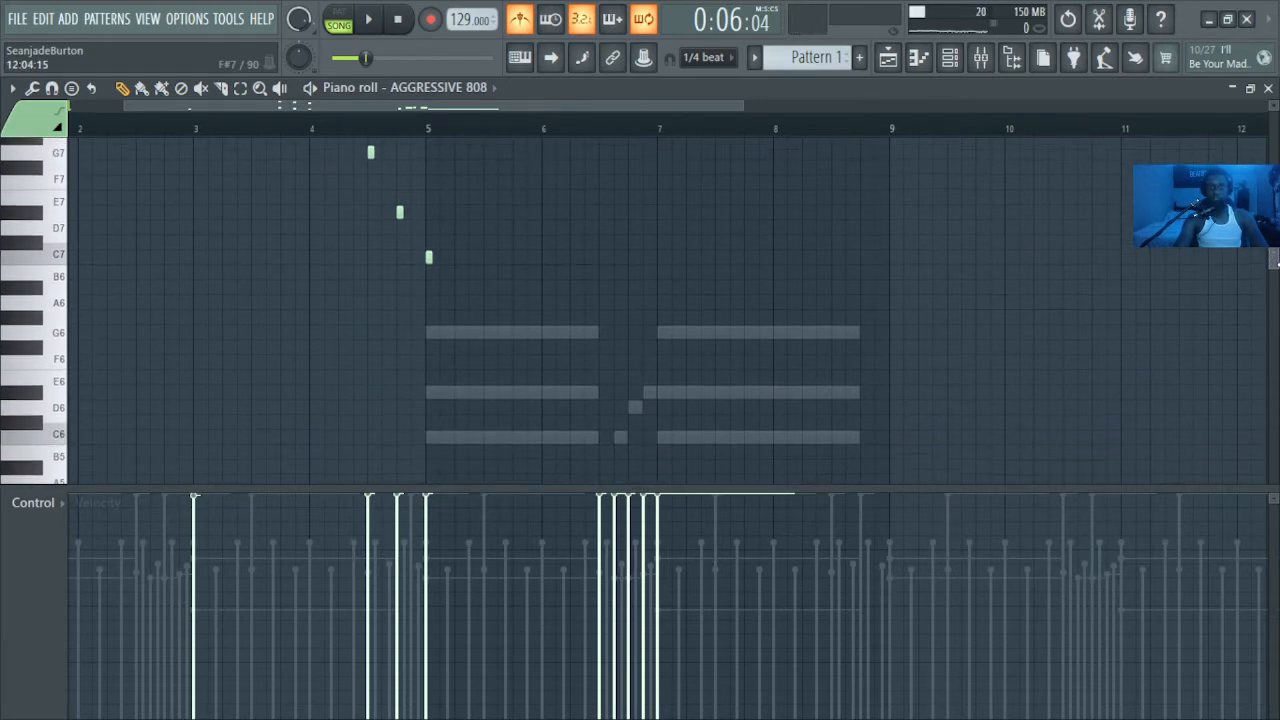
drag(1275, 105, 1275, 145)
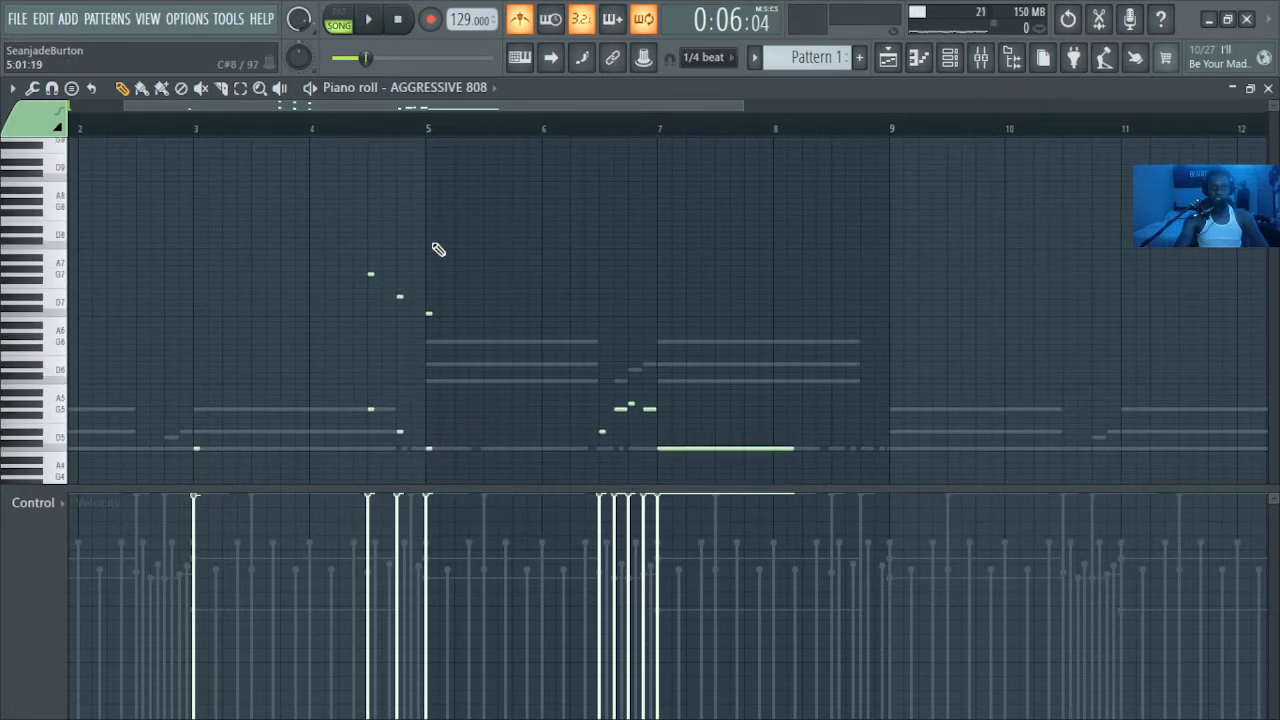
click(60, 278)
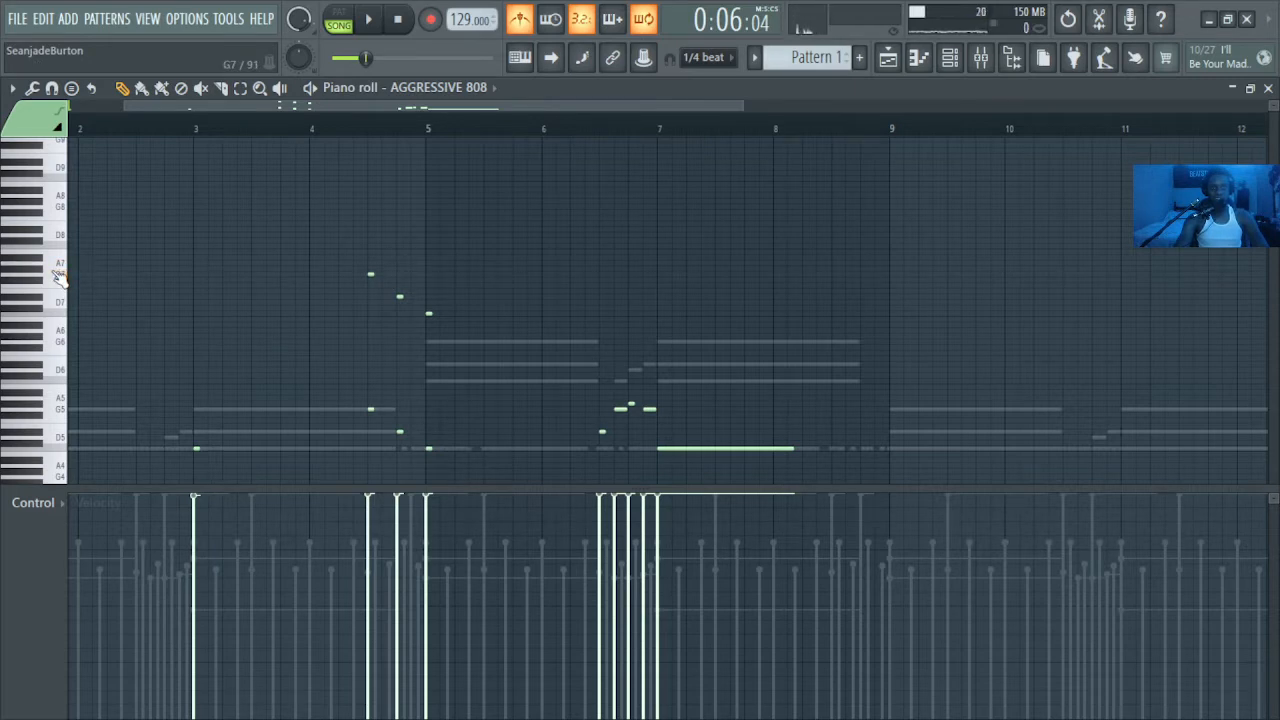
click(62, 403)
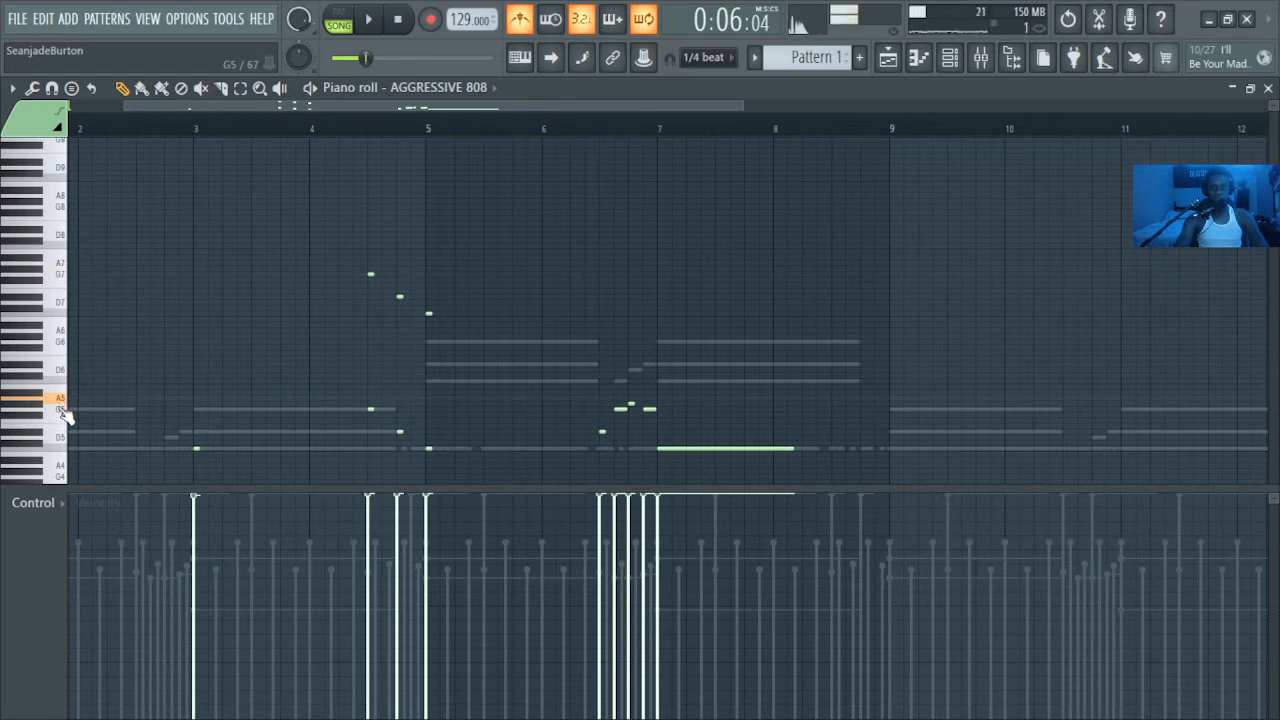
click(62, 410)
click(62, 411)
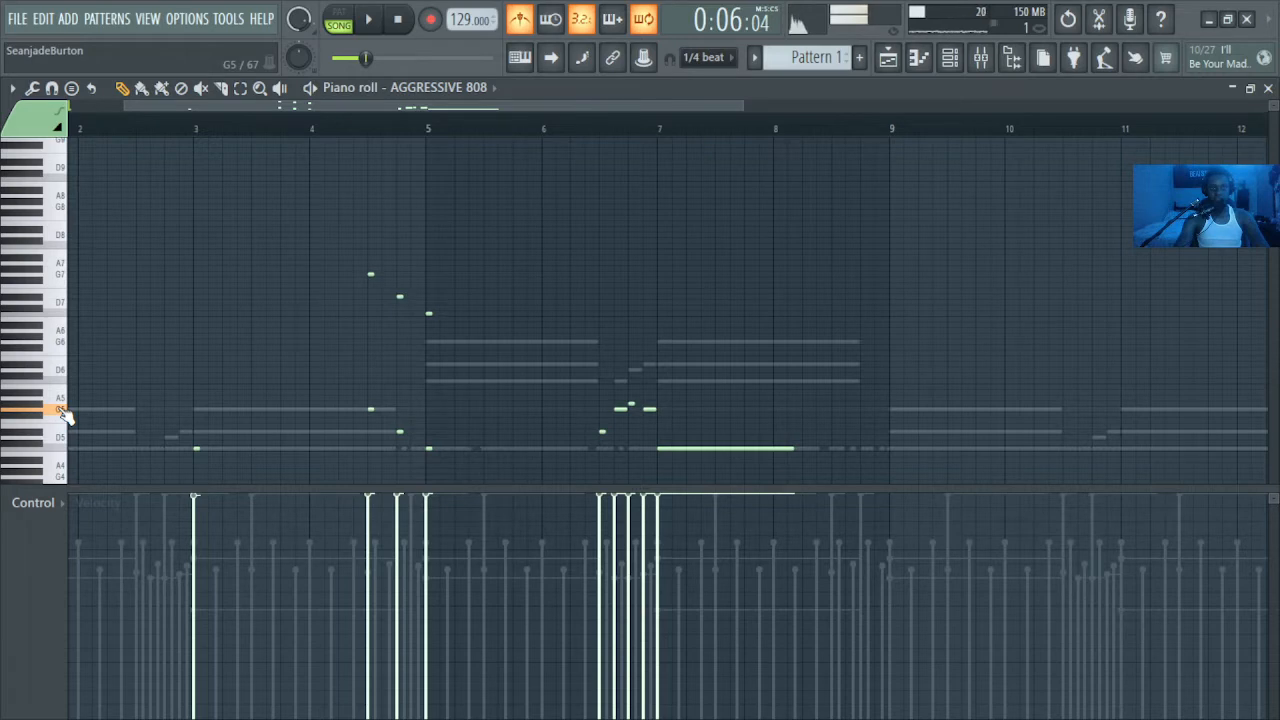
Step: Audition G7 on the AGGRESSIVE 808 and set the playback position to mid bar 6, before the four-note run
click(53, 279)
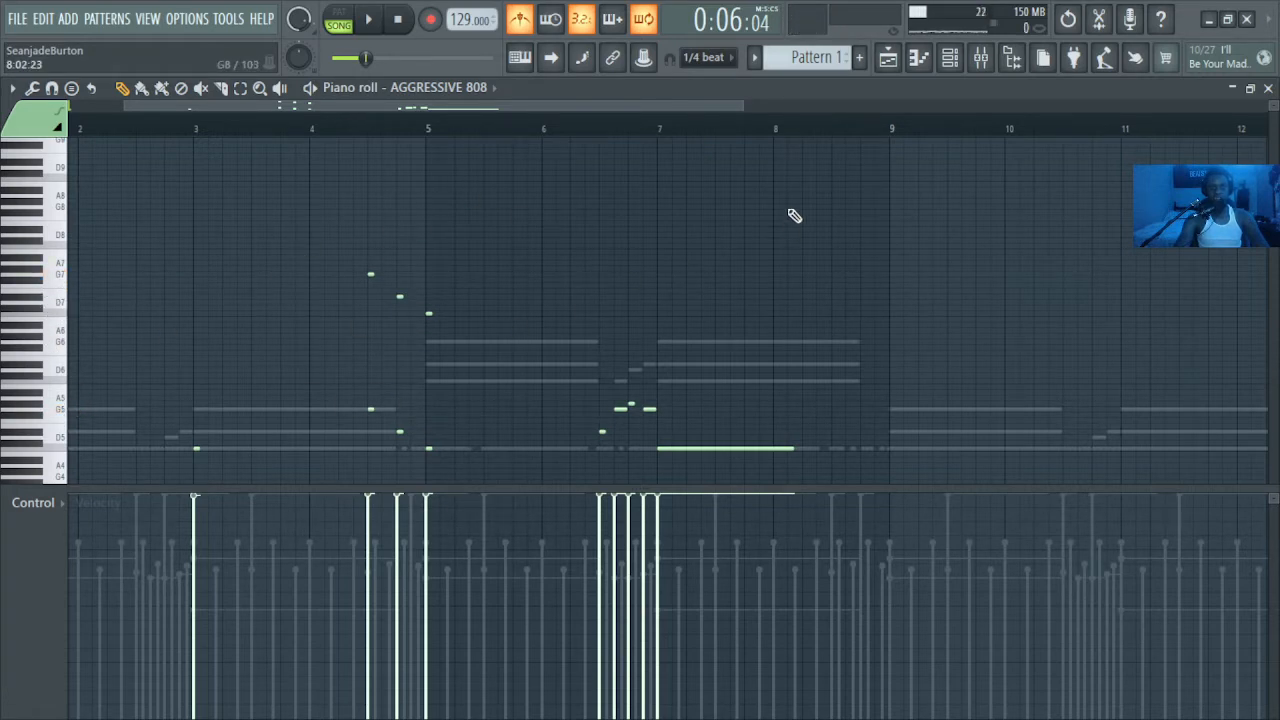
drag(750, 105, 630, 125)
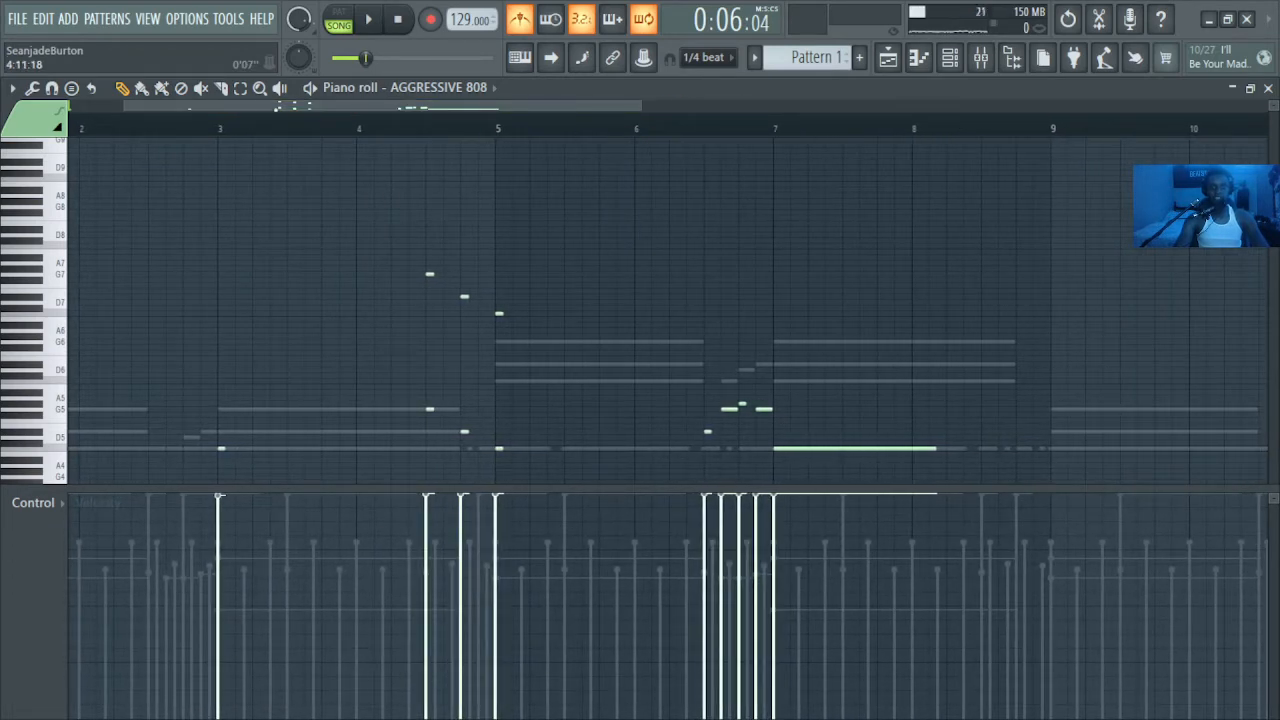
drag(1274, 106, 1275, 92)
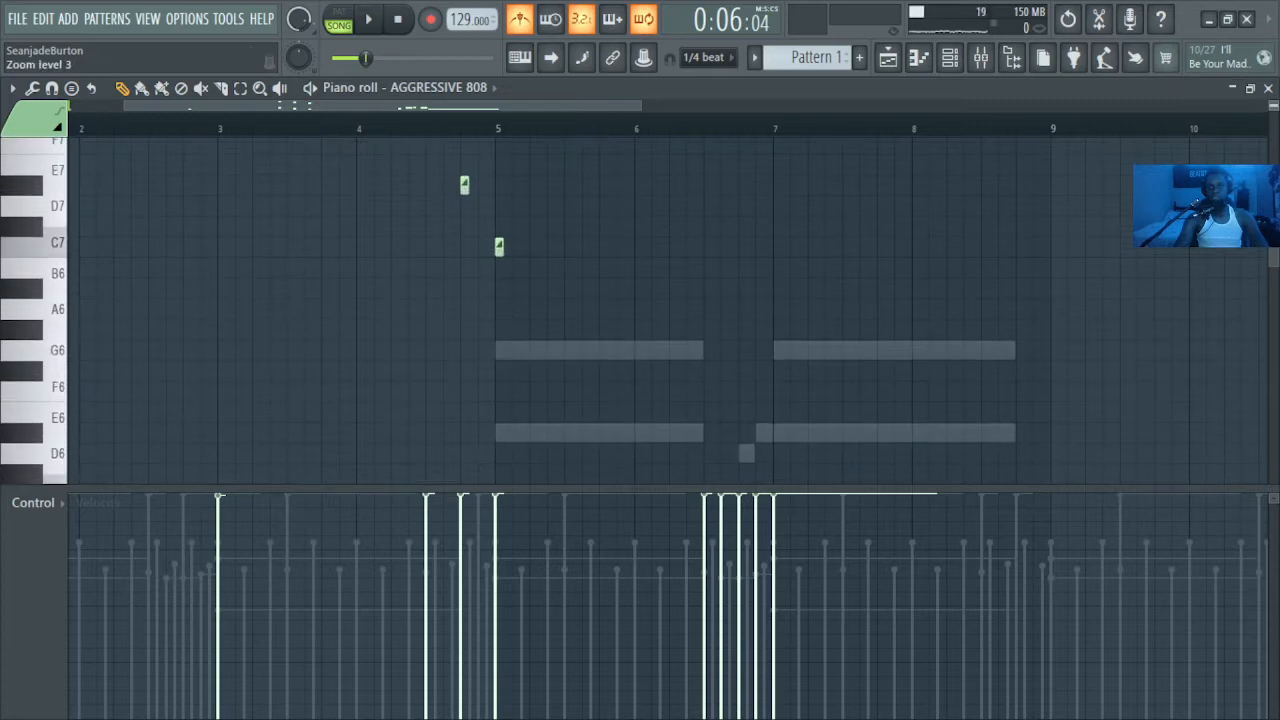
scroll(640, 300, right, 3)
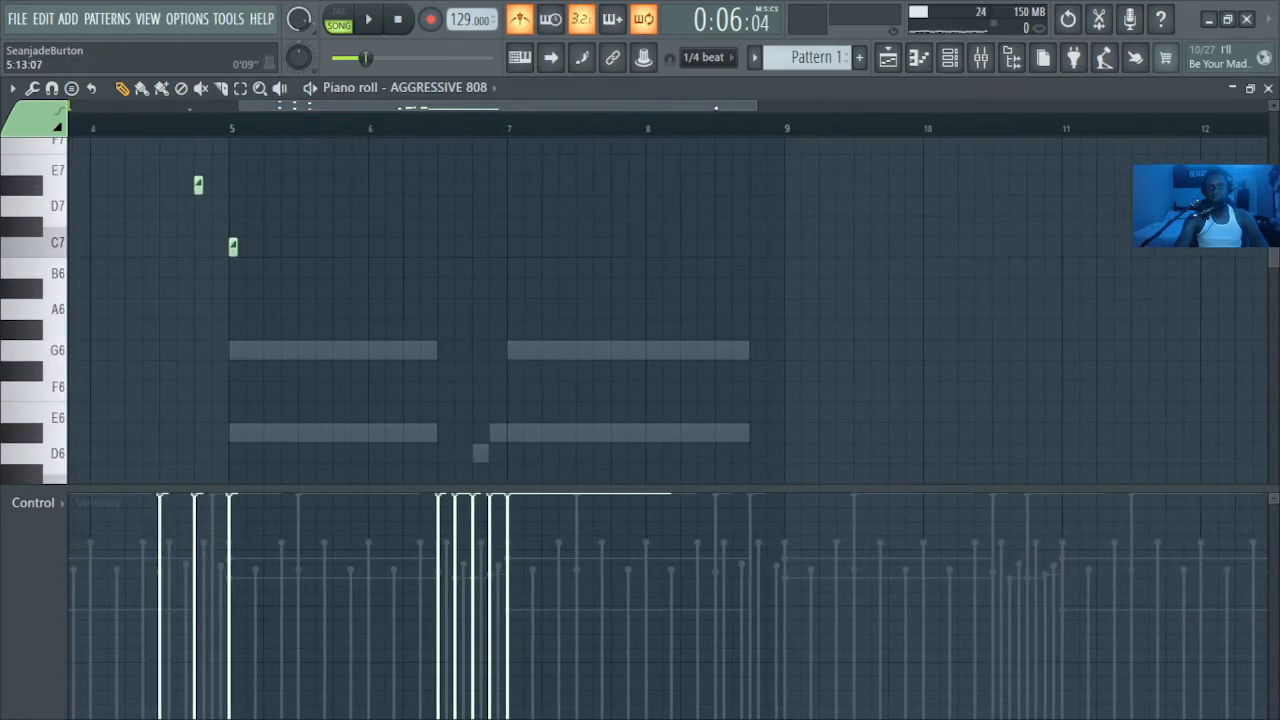
scroll(1194, 288, down, 5)
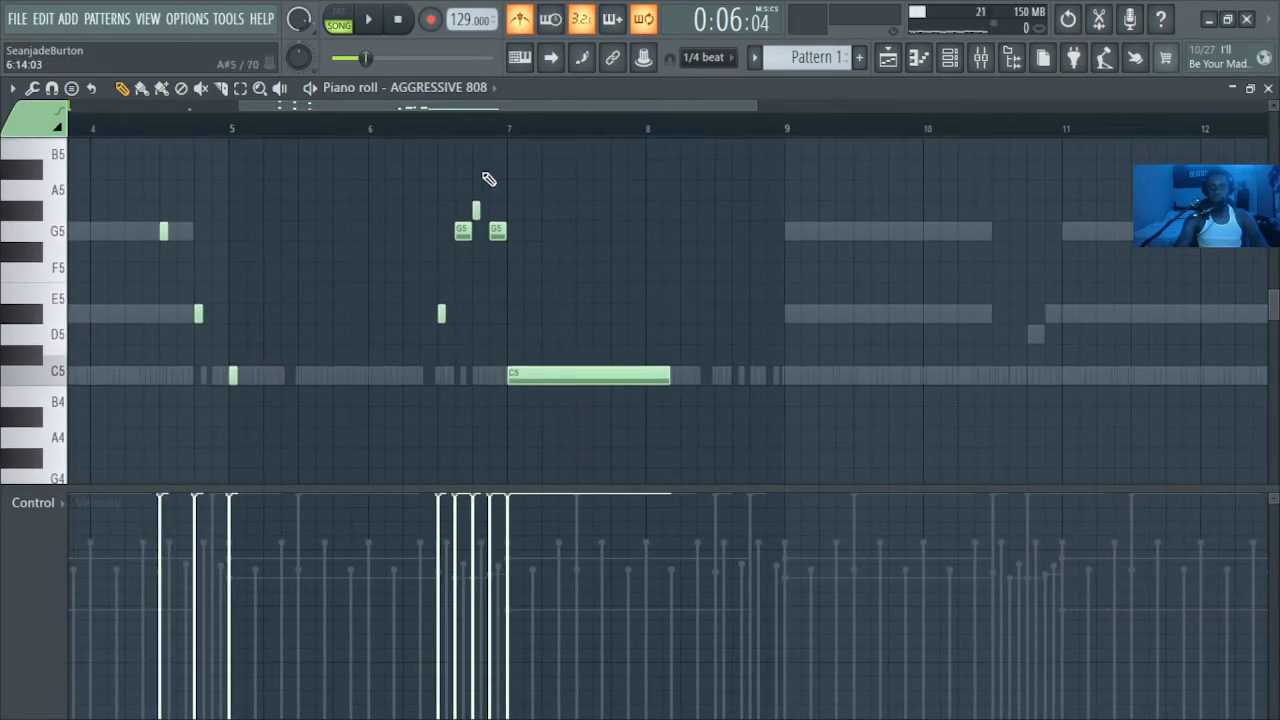
click(427, 135)
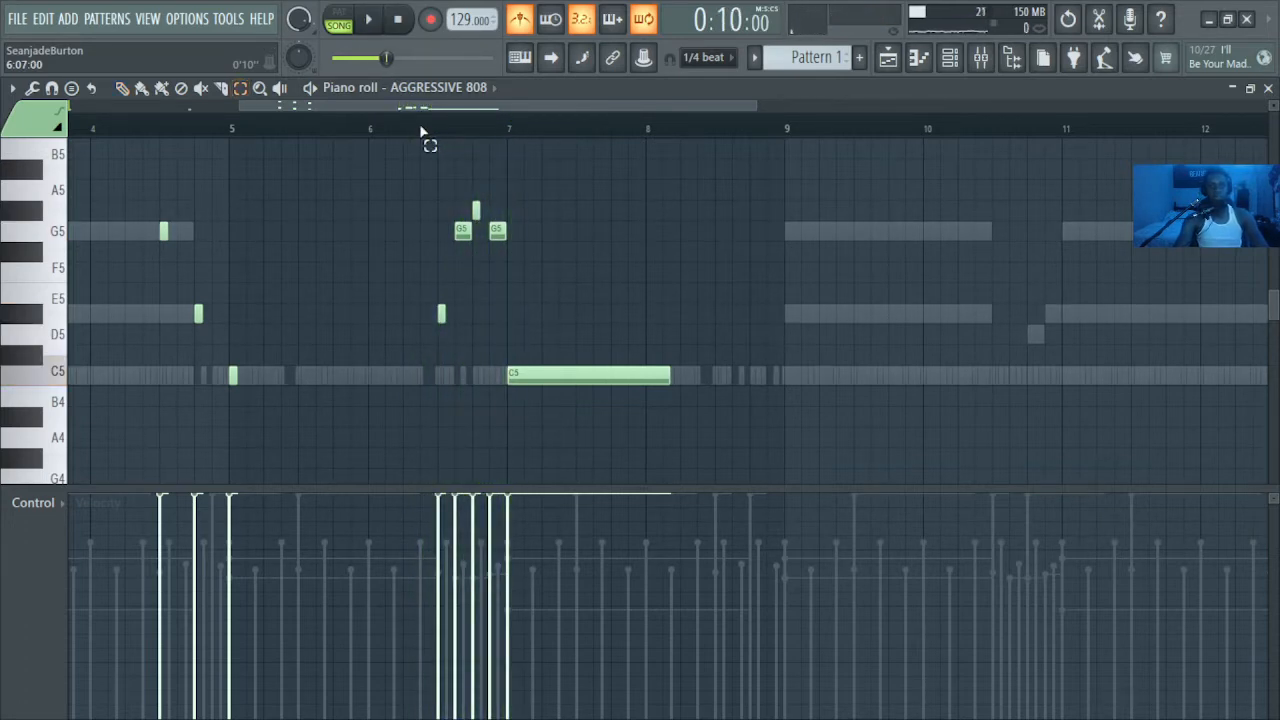
Step: Duplicate the D#5, G5, G#5, G5 run before bar 7 and place the copies two octaves higher, directly above the originals
drag(424, 344, 546, 190)
key(ctrl+b)
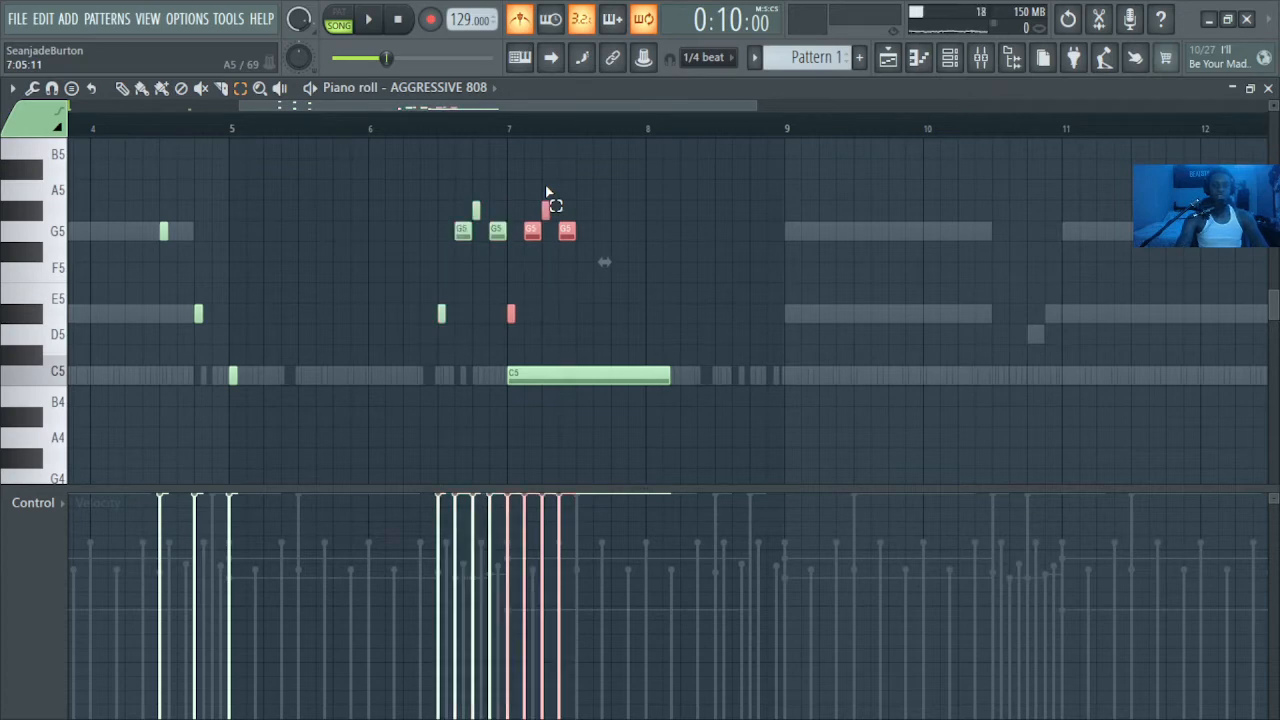
key(shift+Left)
key(shift+Left)
key(shift+Left)
key(shift+Left)
key(shift+Left)
key(shift+Left)
key(shift+Left)
key(shift+Left)
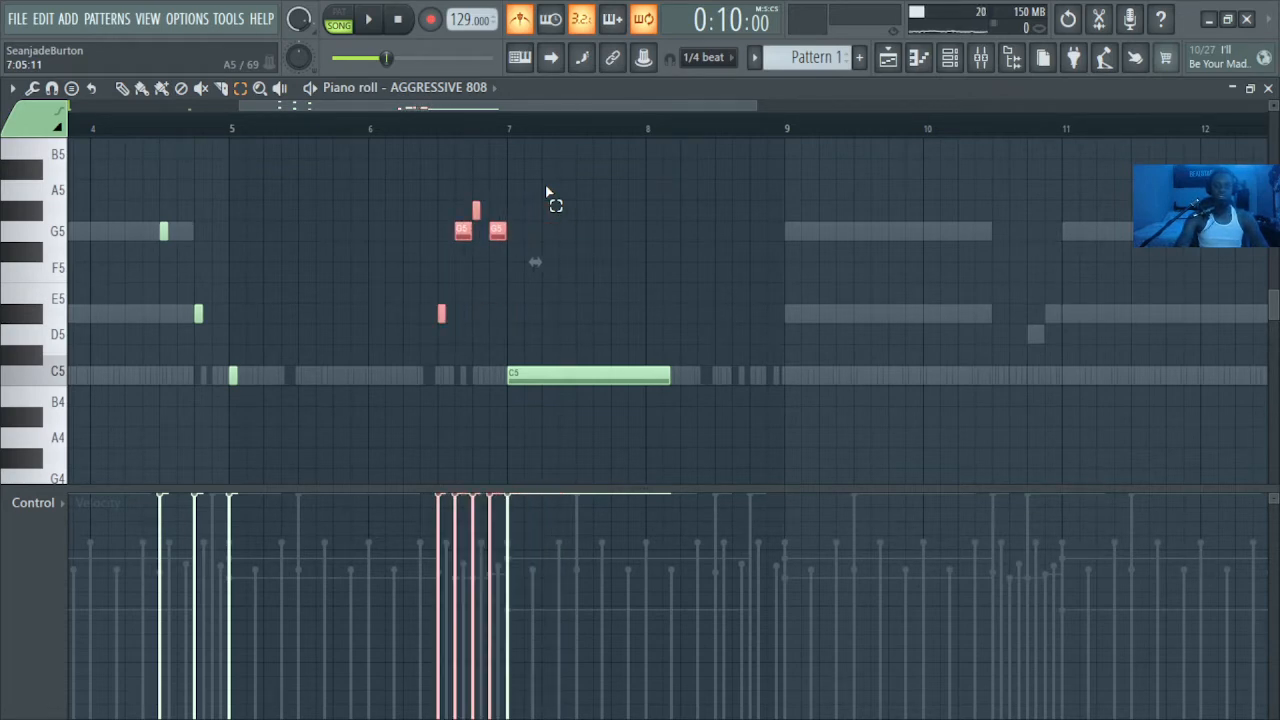
key(ctrl+d)
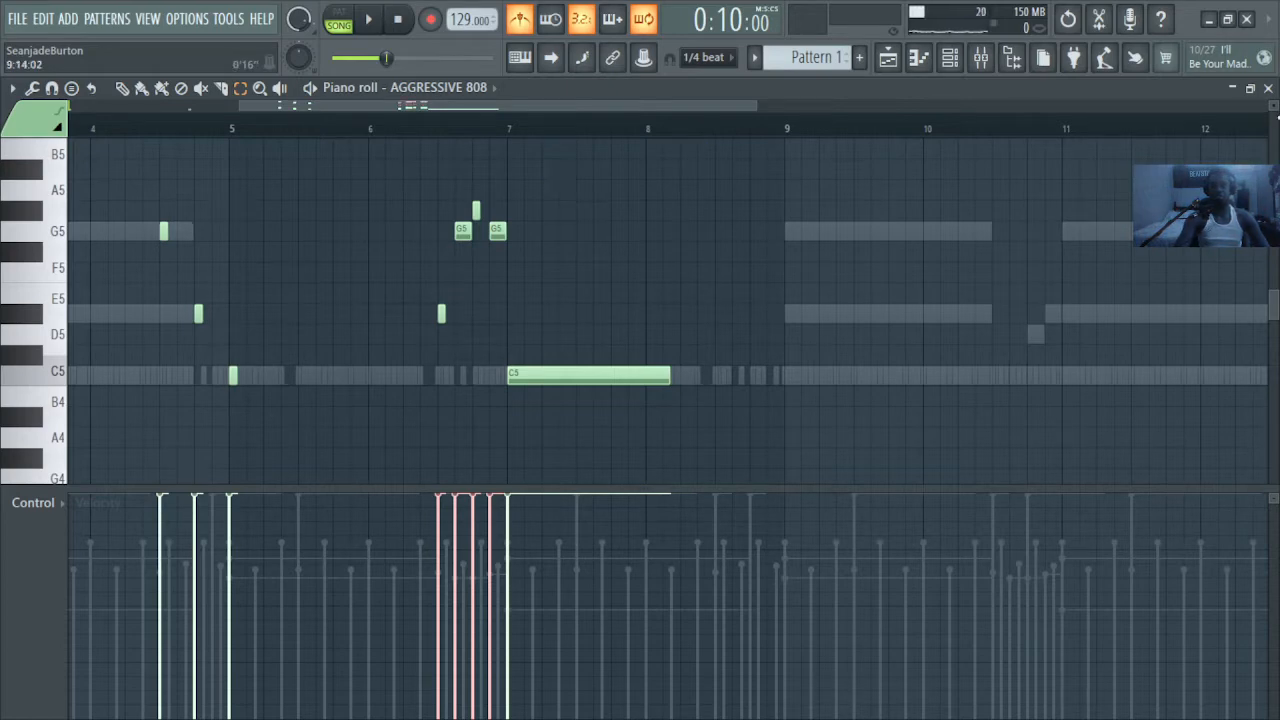
scroll(535, 307, up, 9)
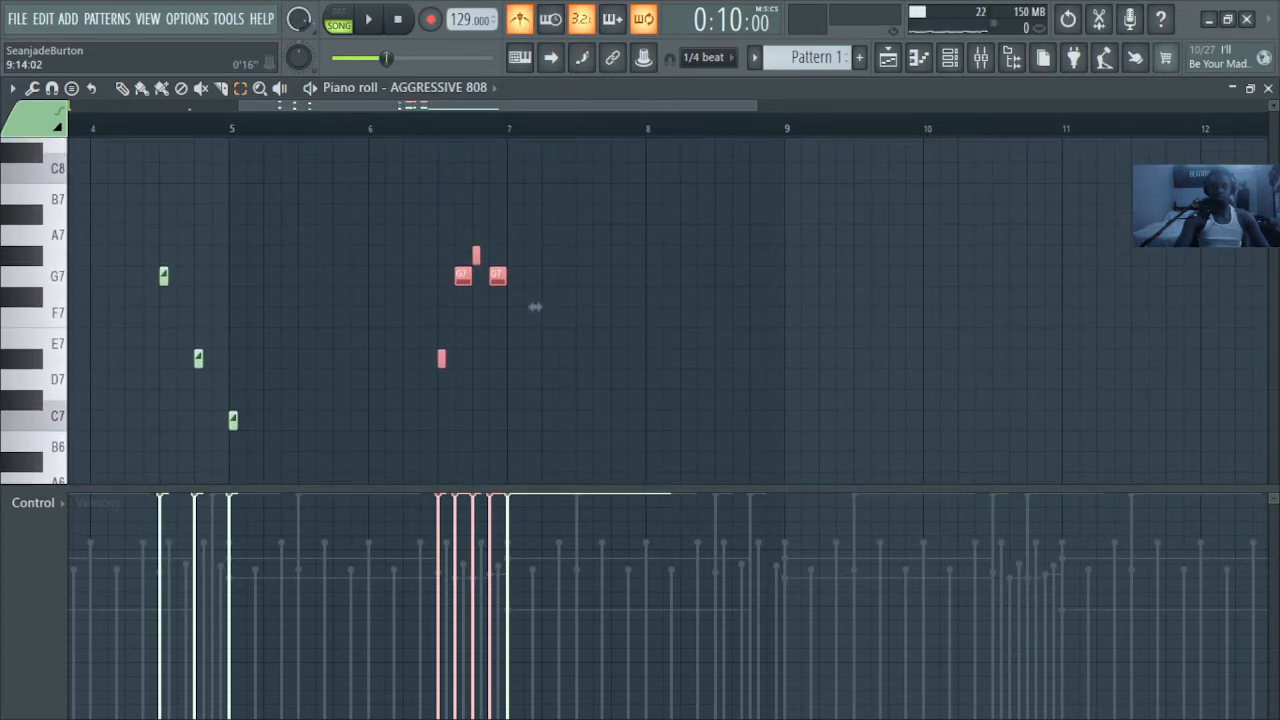
Step: Turn the raised G7 copies into short slide notes and play back the run from mid bar 6
key(ctrl+d)
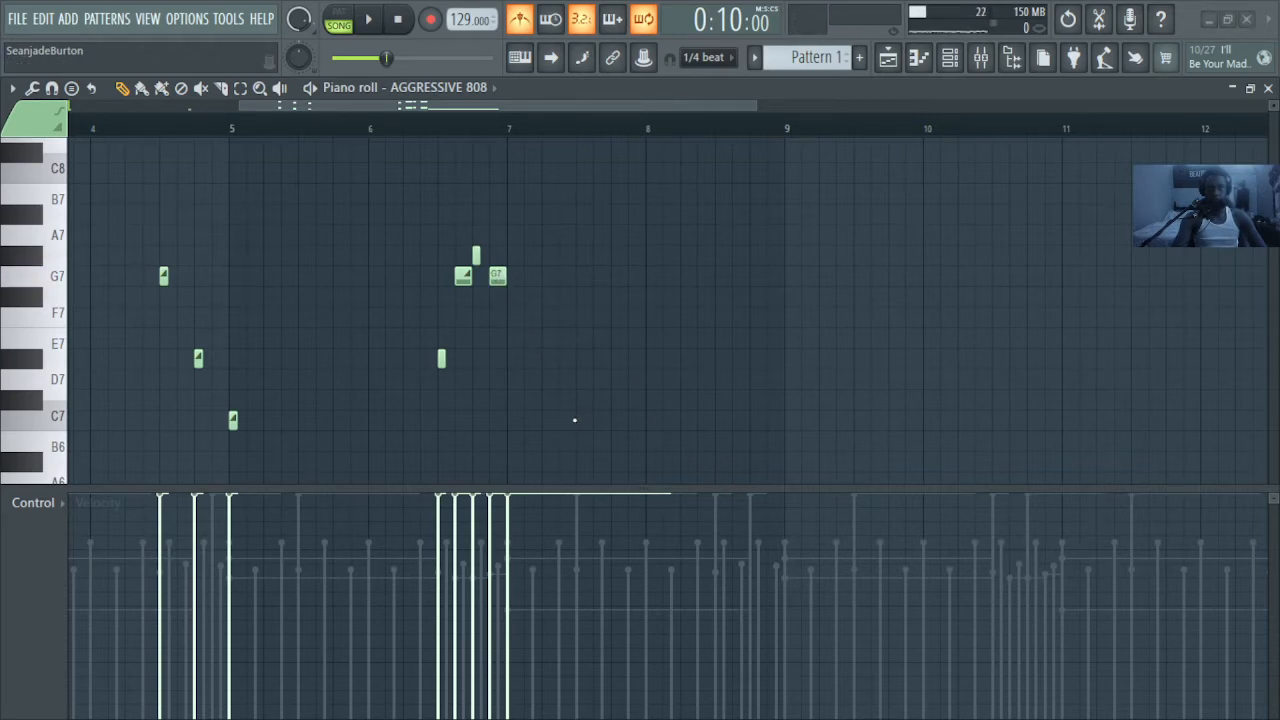
key(space)
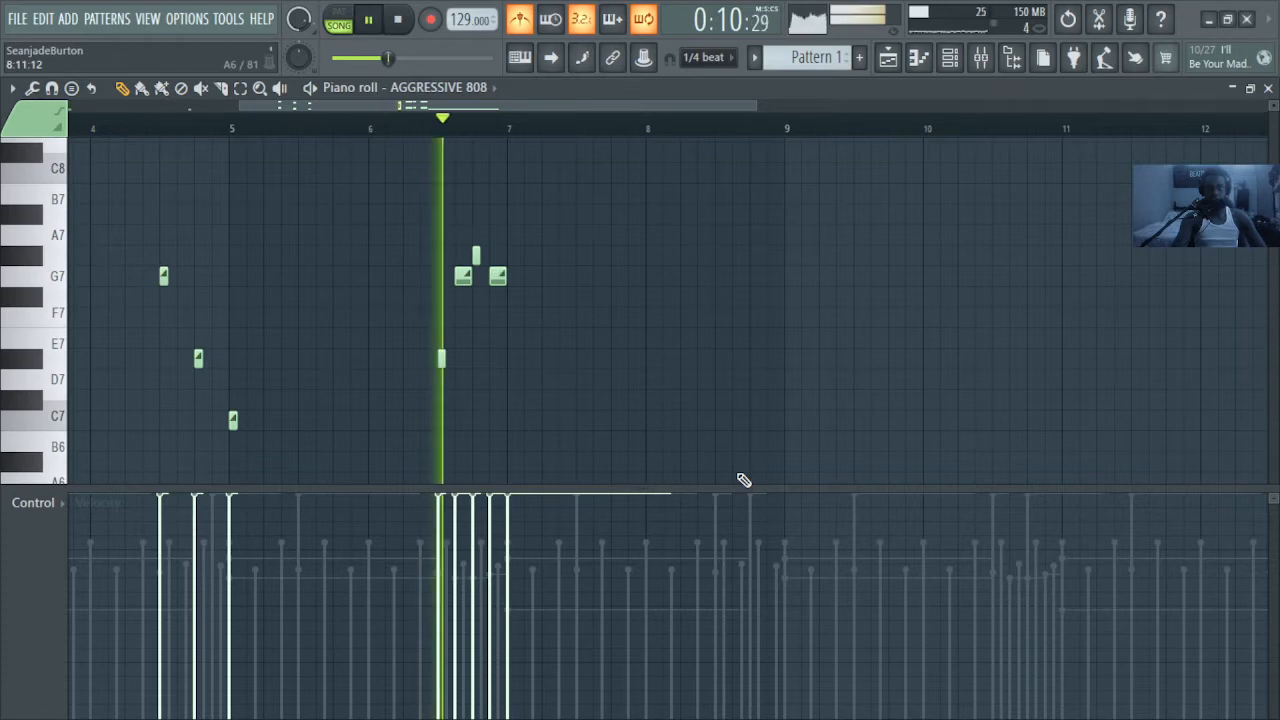
key(space)
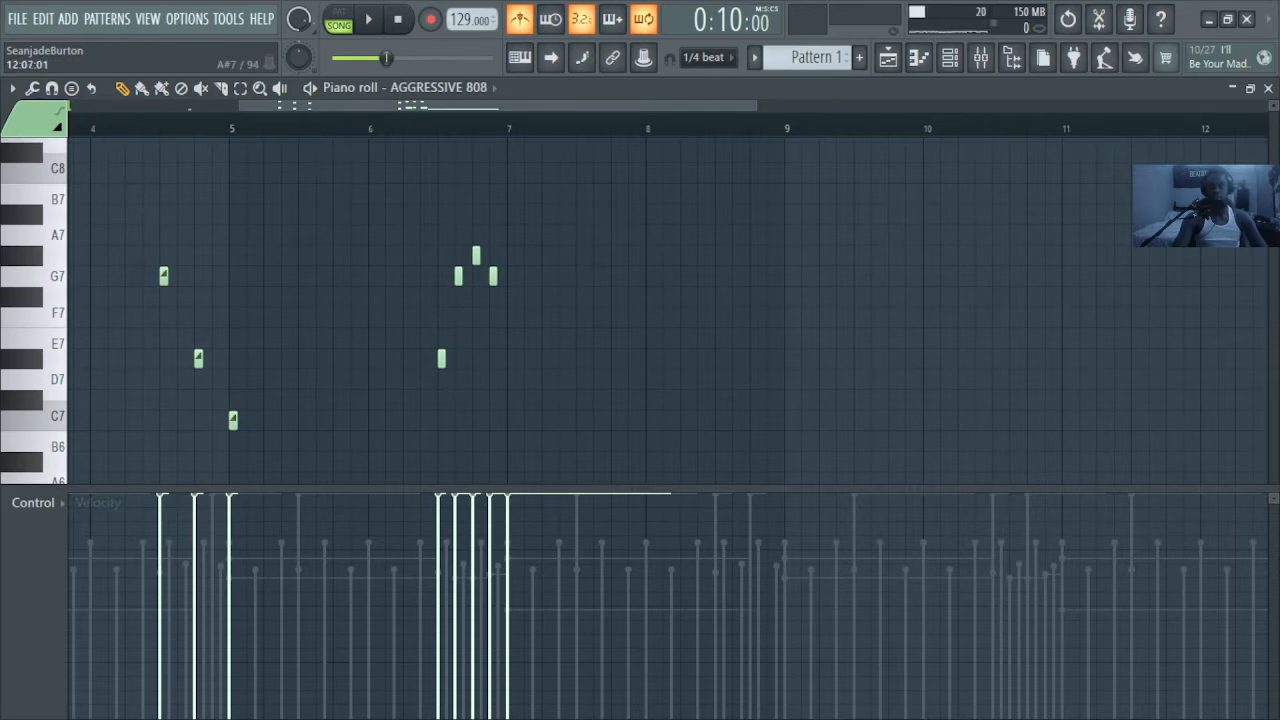
Step: Lengthen the original G#5 and D#5 notes in bar 6 and the D#5 and G5 notes in bar 4 to two steps
scroll(640, 310, up, 6)
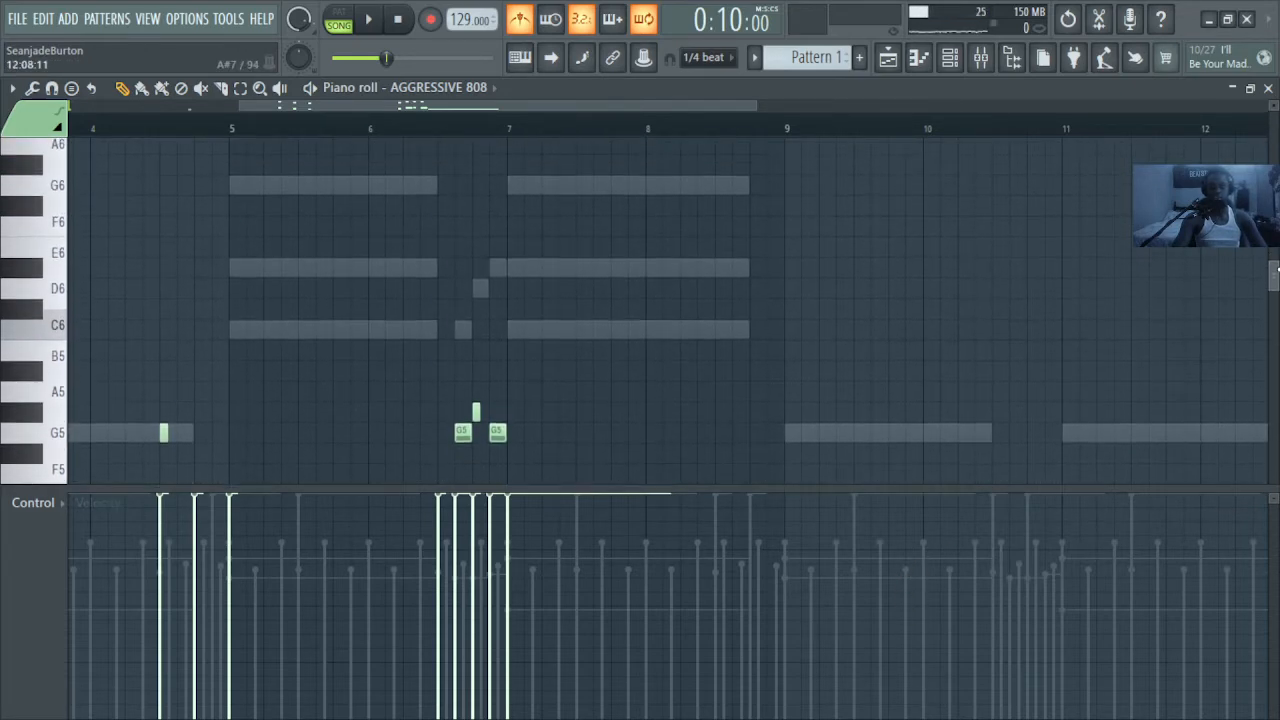
scroll(640, 310, down, 5)
scroll(640, 310, down, 5)
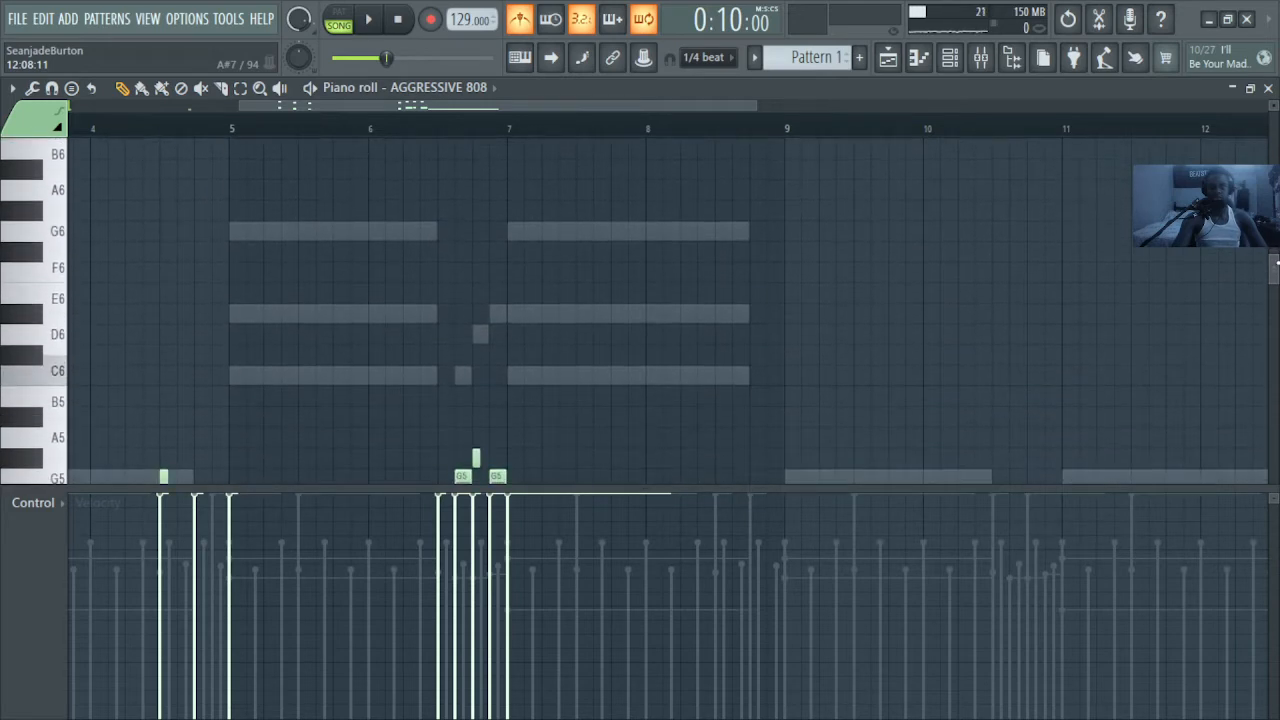
click(497, 475)
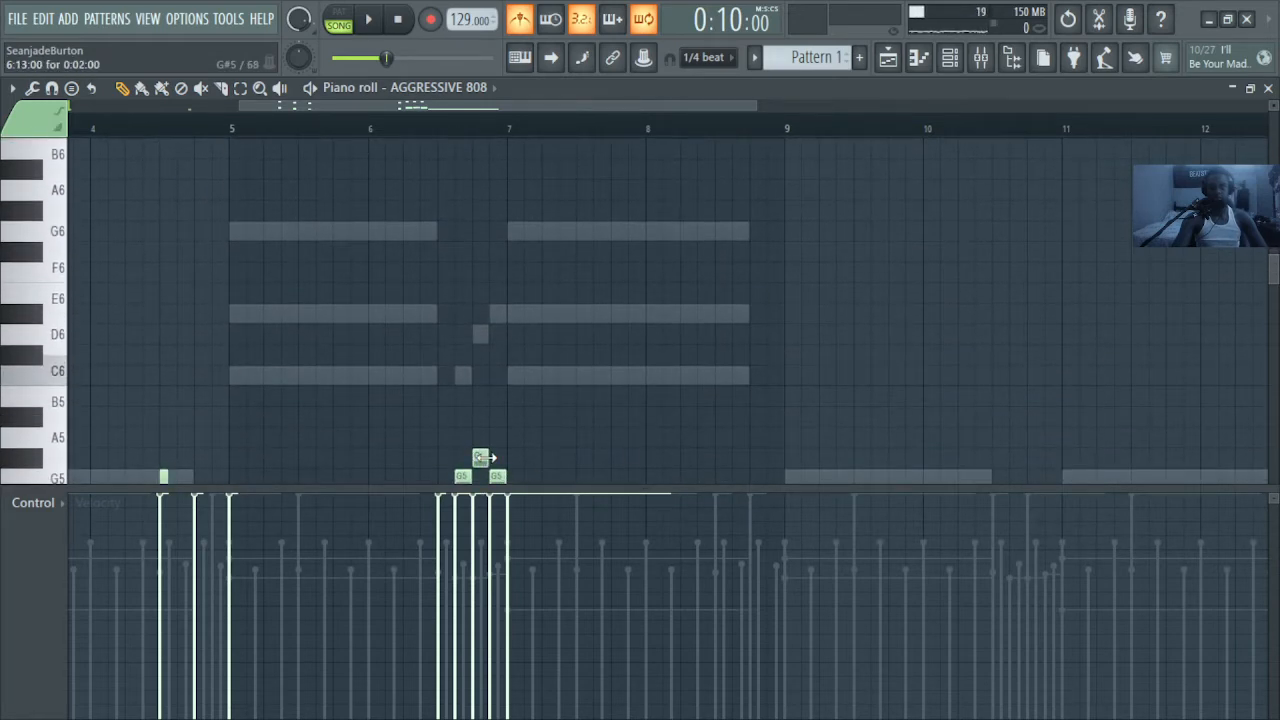
scroll(640, 310, down, 4)
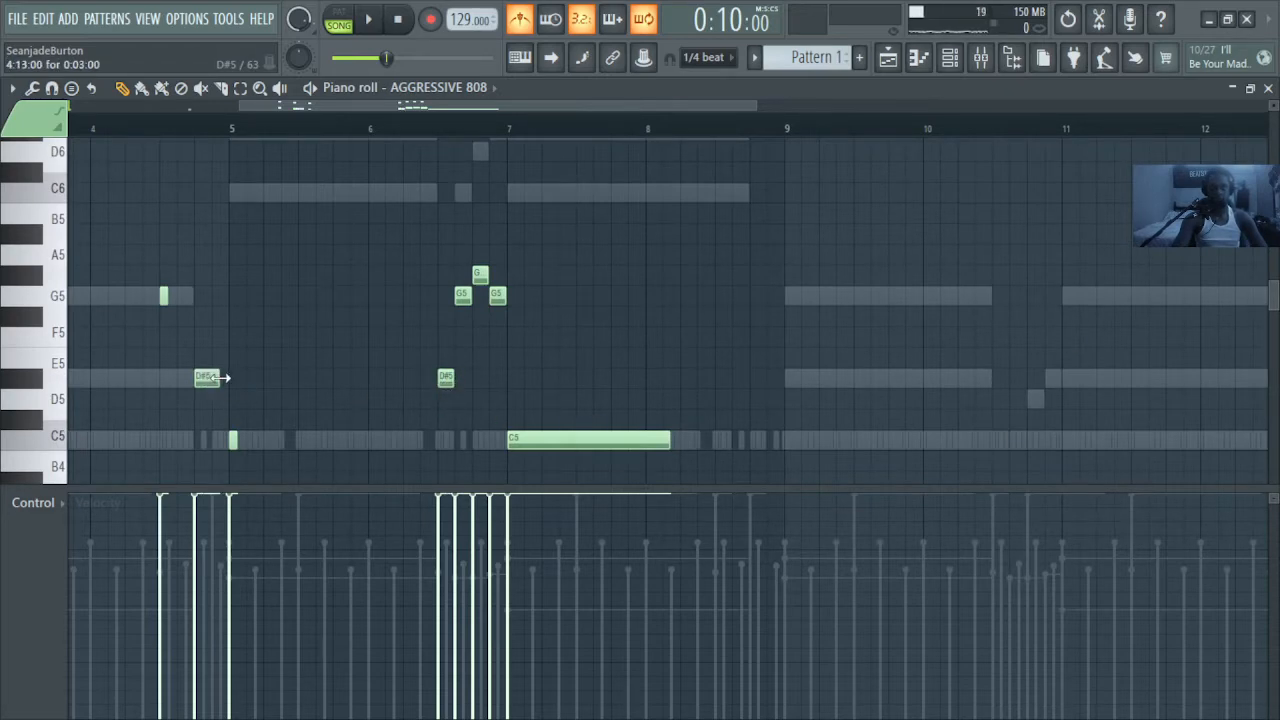
drag(172, 293, 180, 297)
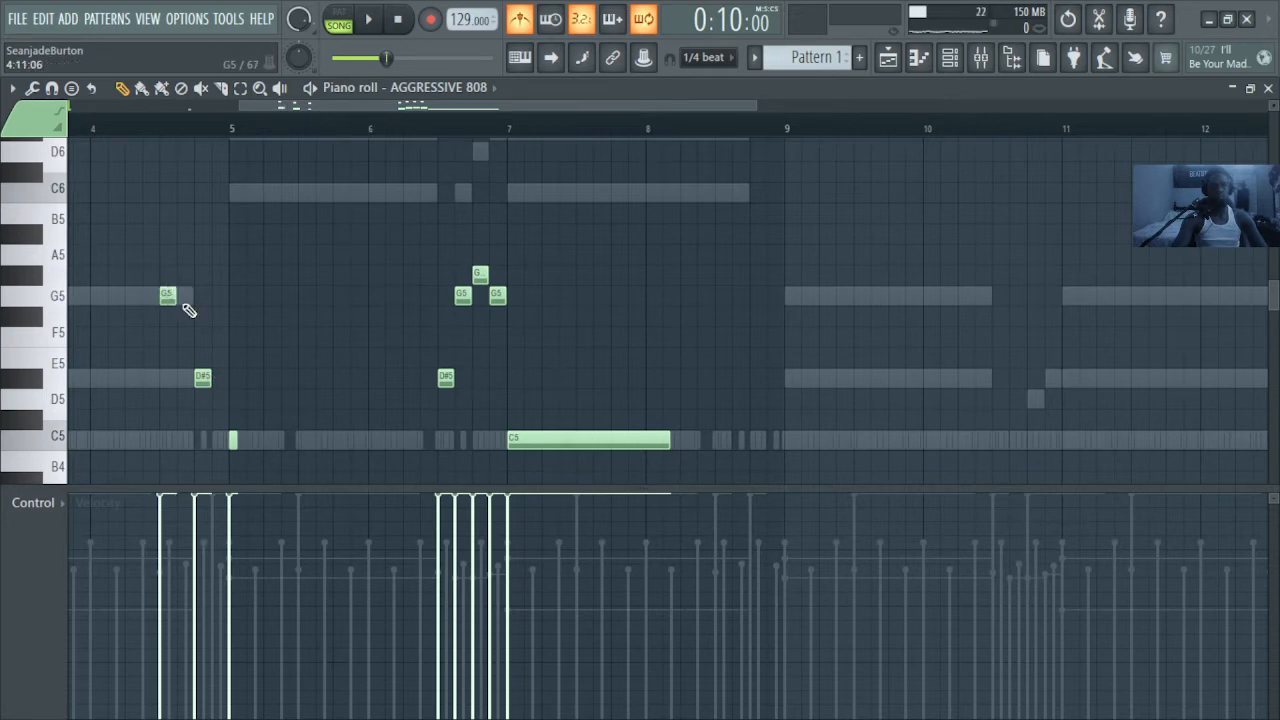
Step: Check the sample settings of the AGGRESSIVE 808 channel and return to its piano roll
click(950, 57)
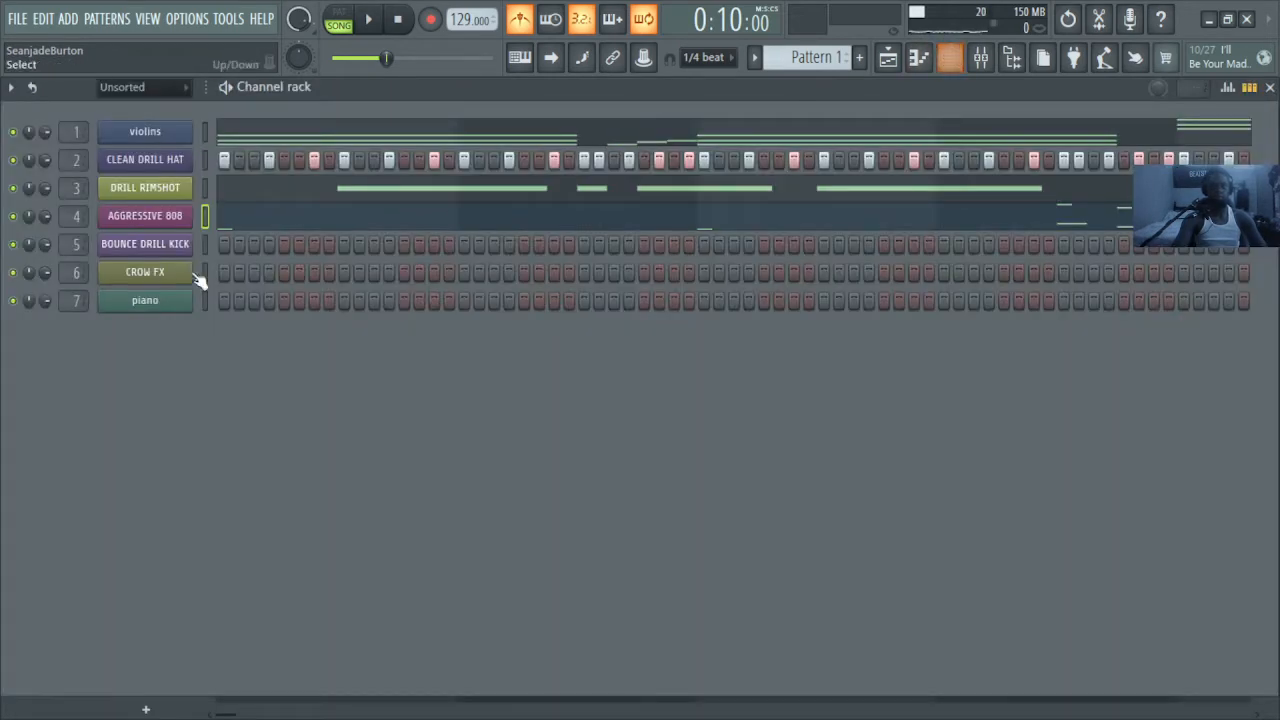
click(162, 228)
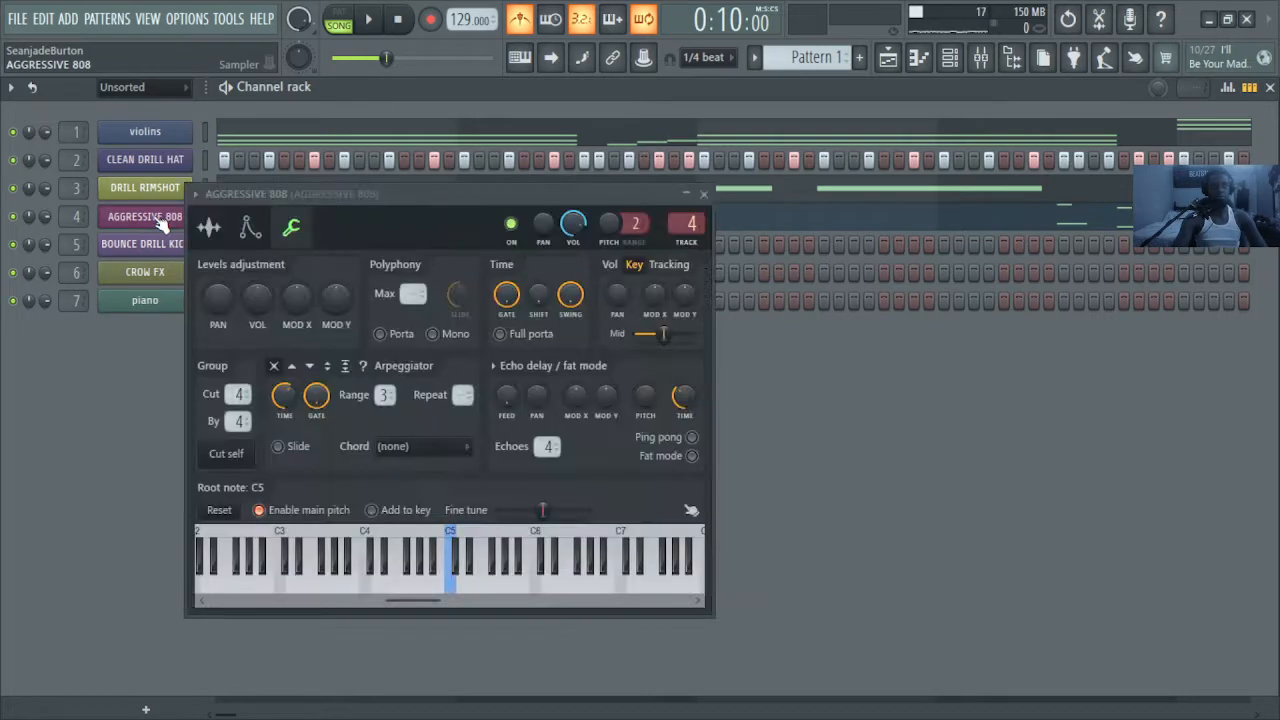
click(162, 228)
click(174, 244)
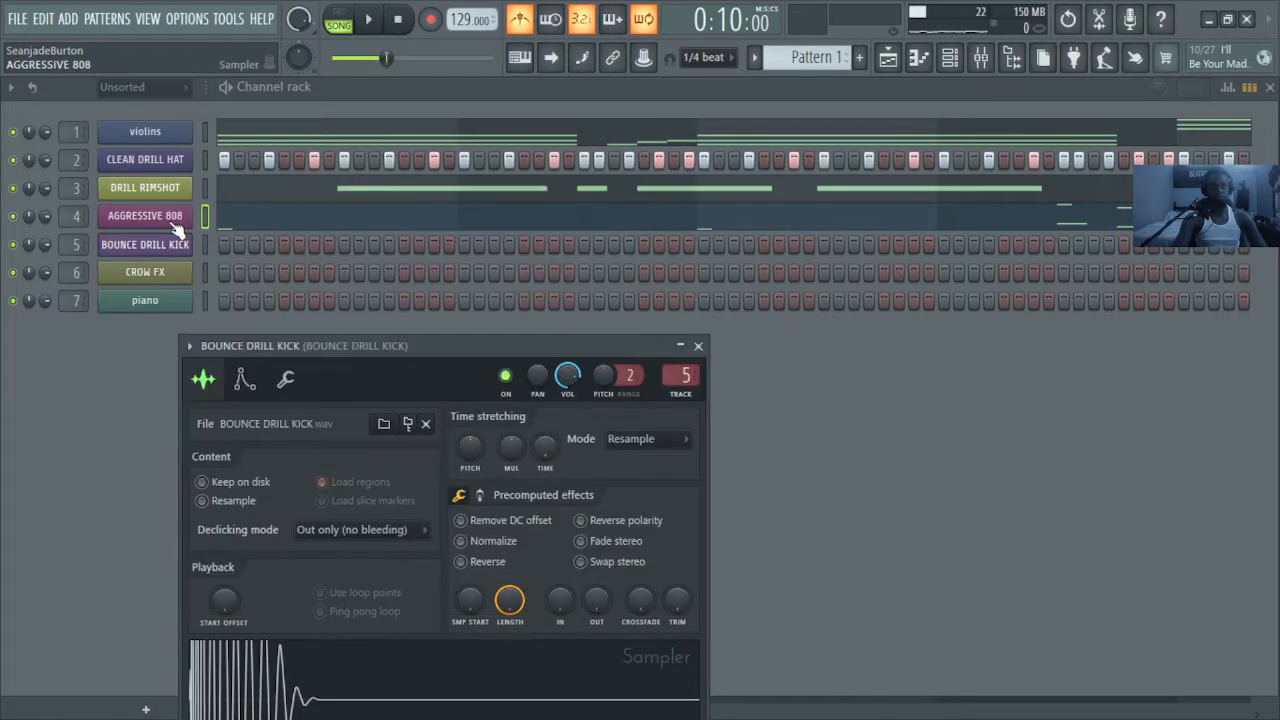
click(162, 217)
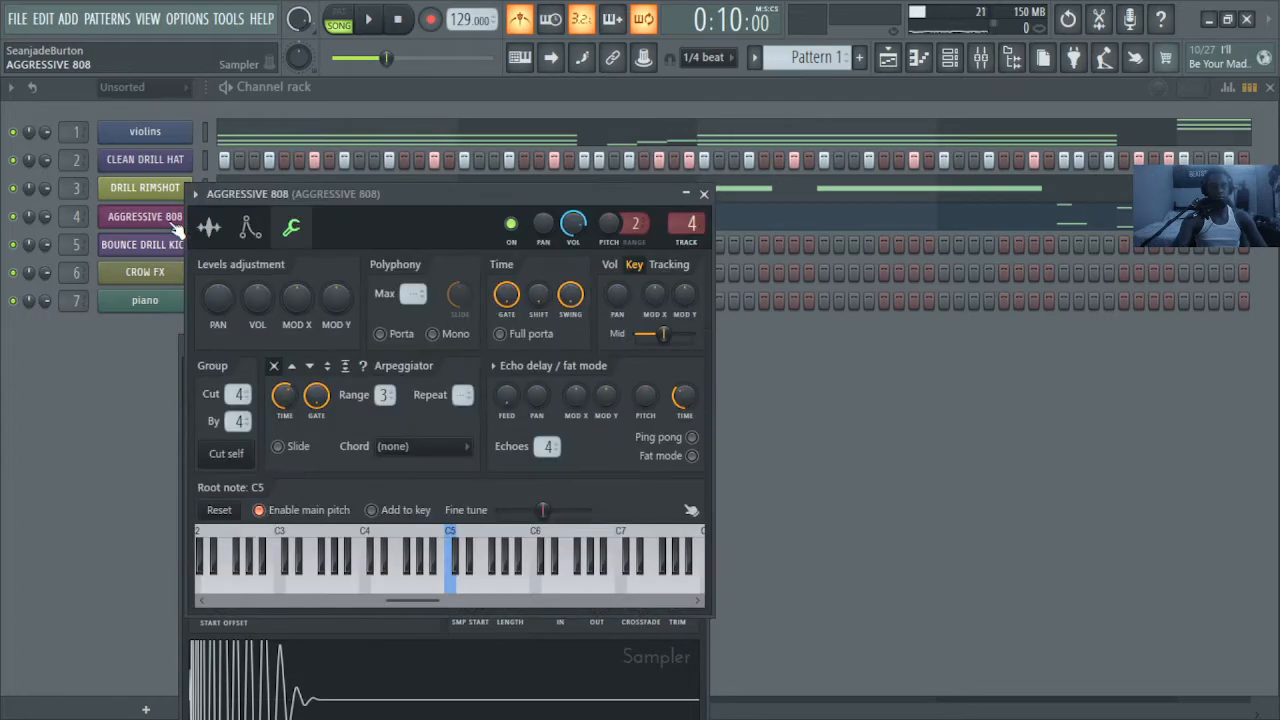
click(209, 228)
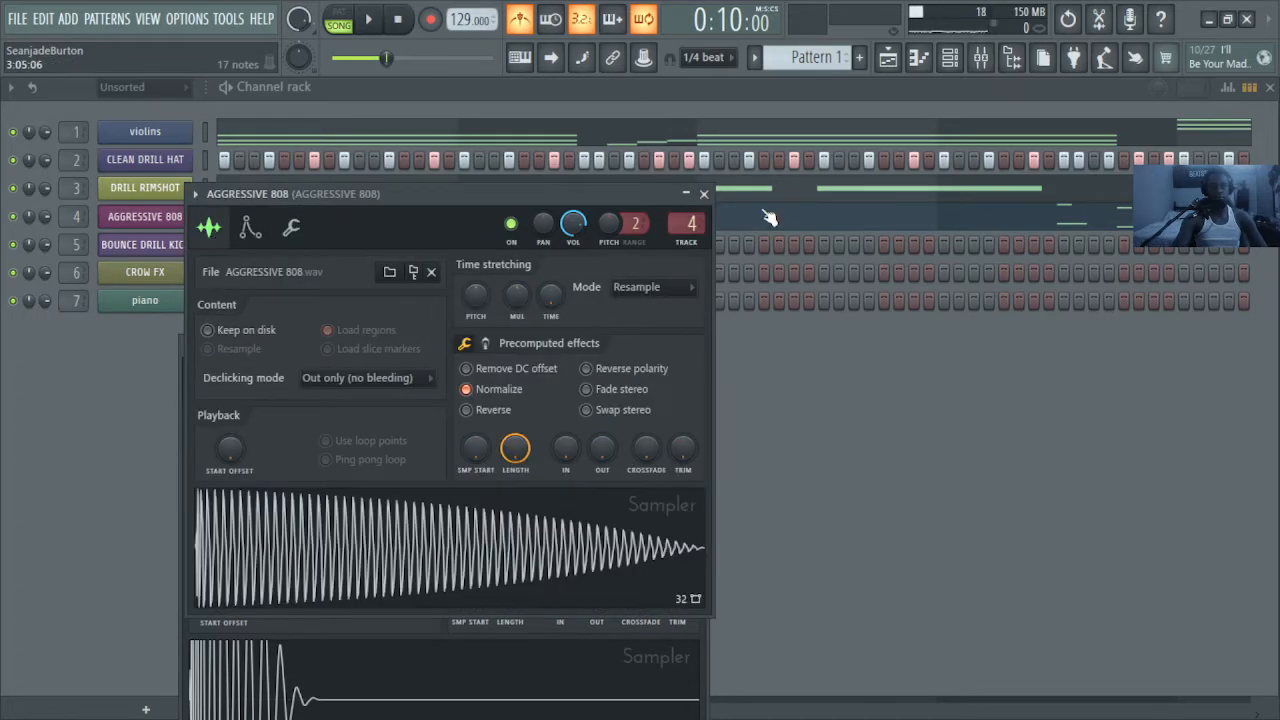
click(704, 194)
click(918, 59)
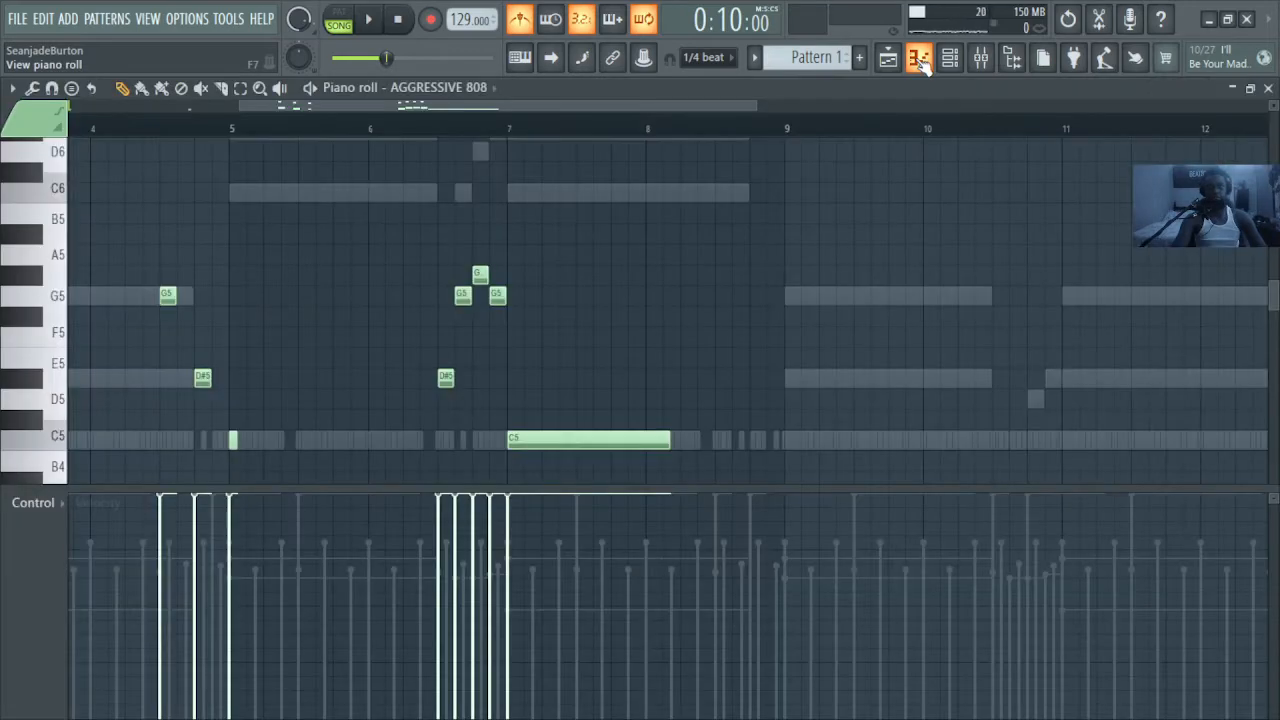
Step: Play back the 808 line from mid bar 6 and duplicate all its notes from bars 1–8 into bars 9–16
key(space)
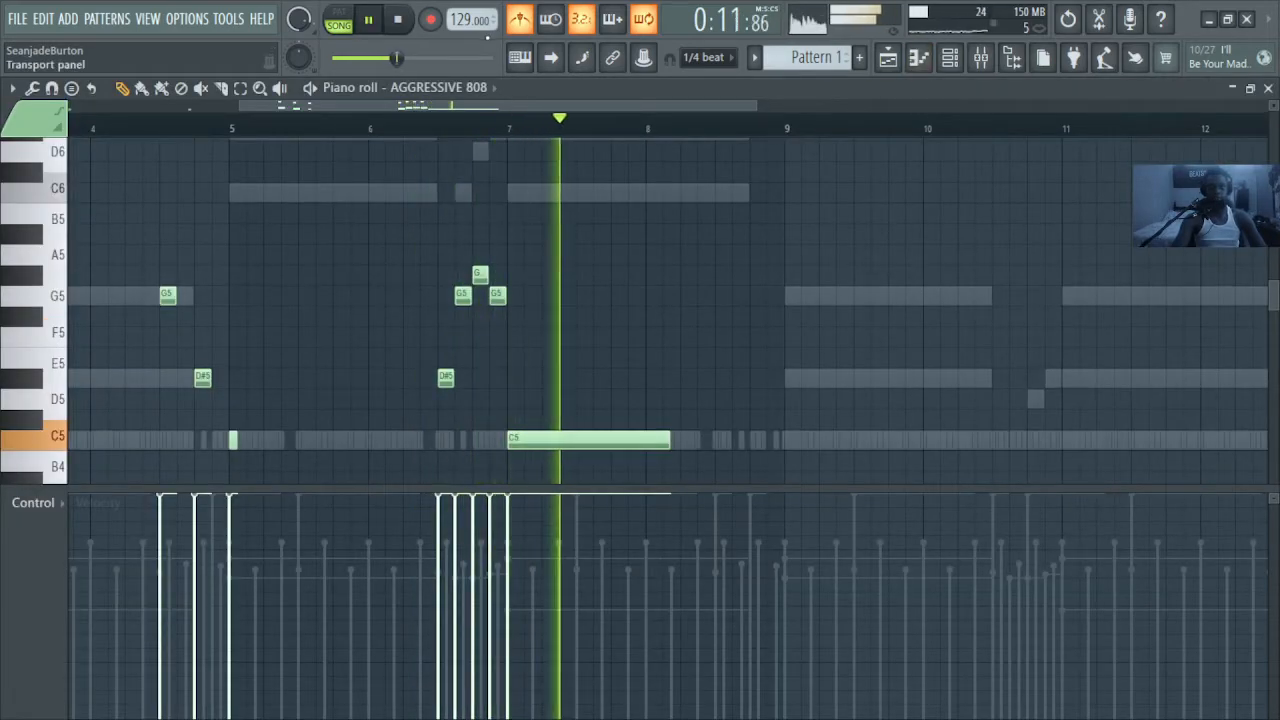
drag(204, 92, 62, 98)
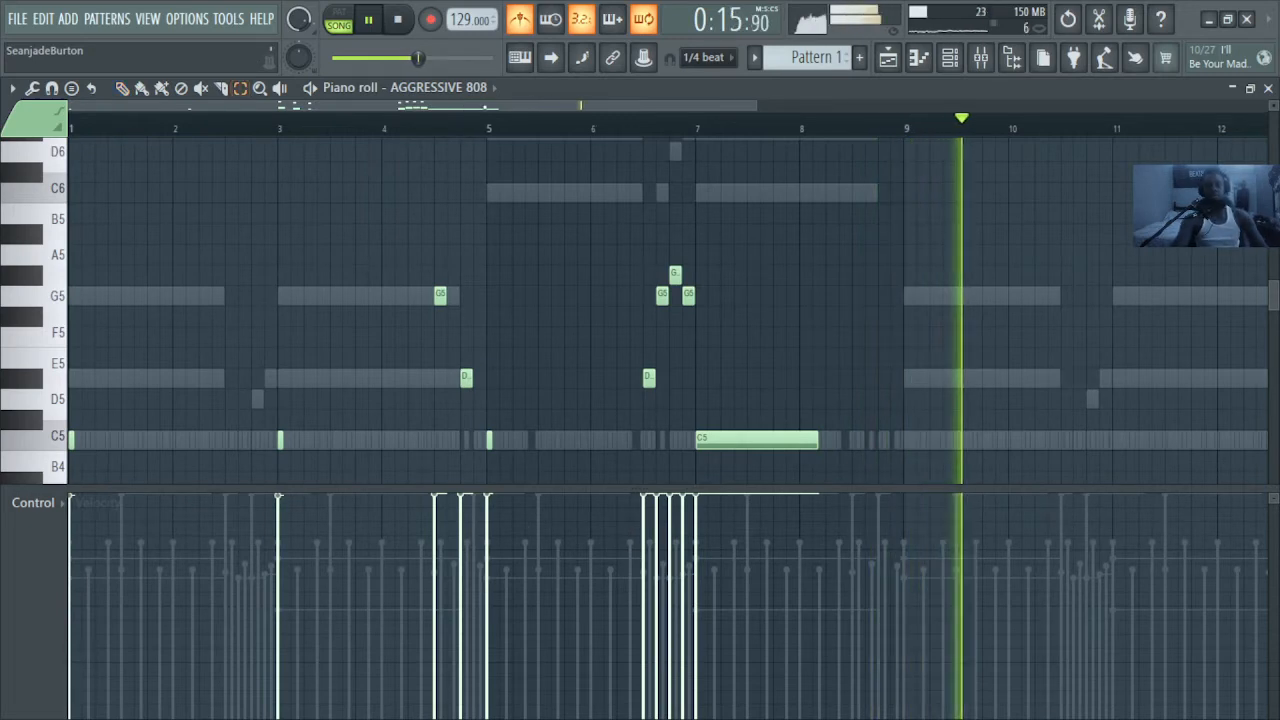
drag(912, 128, 697, 128)
drag(562, 79, 0, 100)
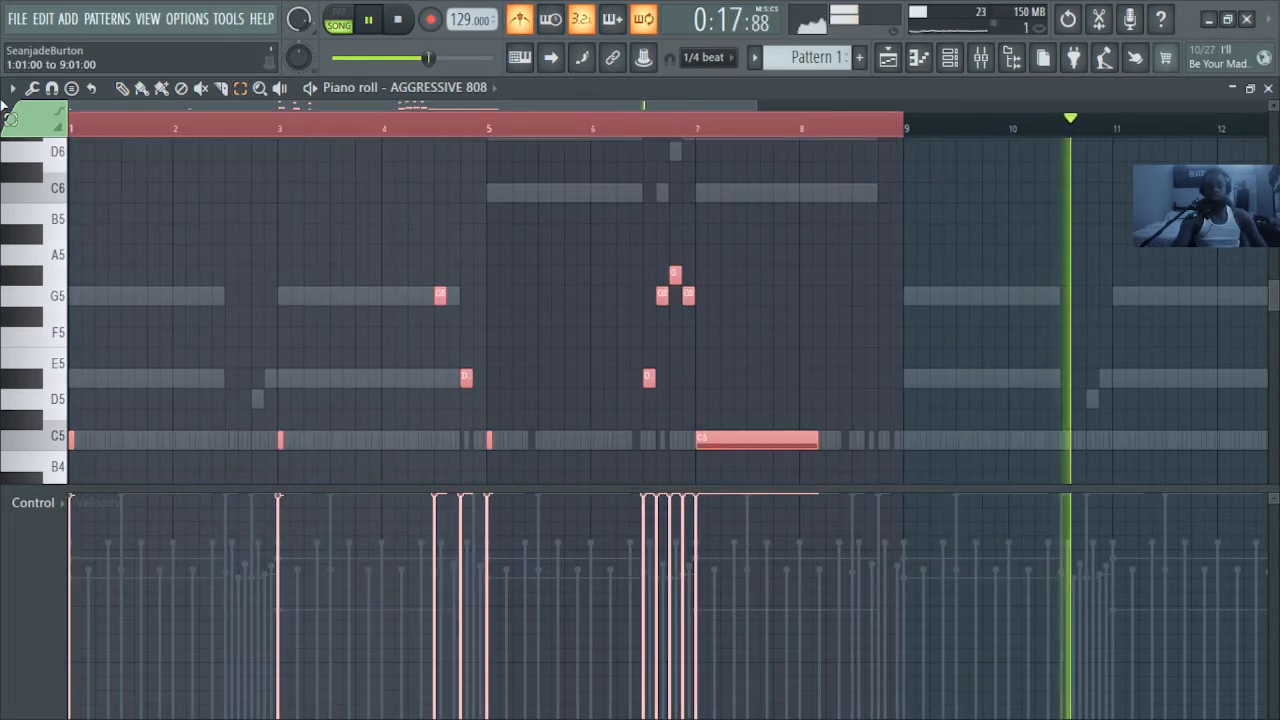
key(ctrl+b)
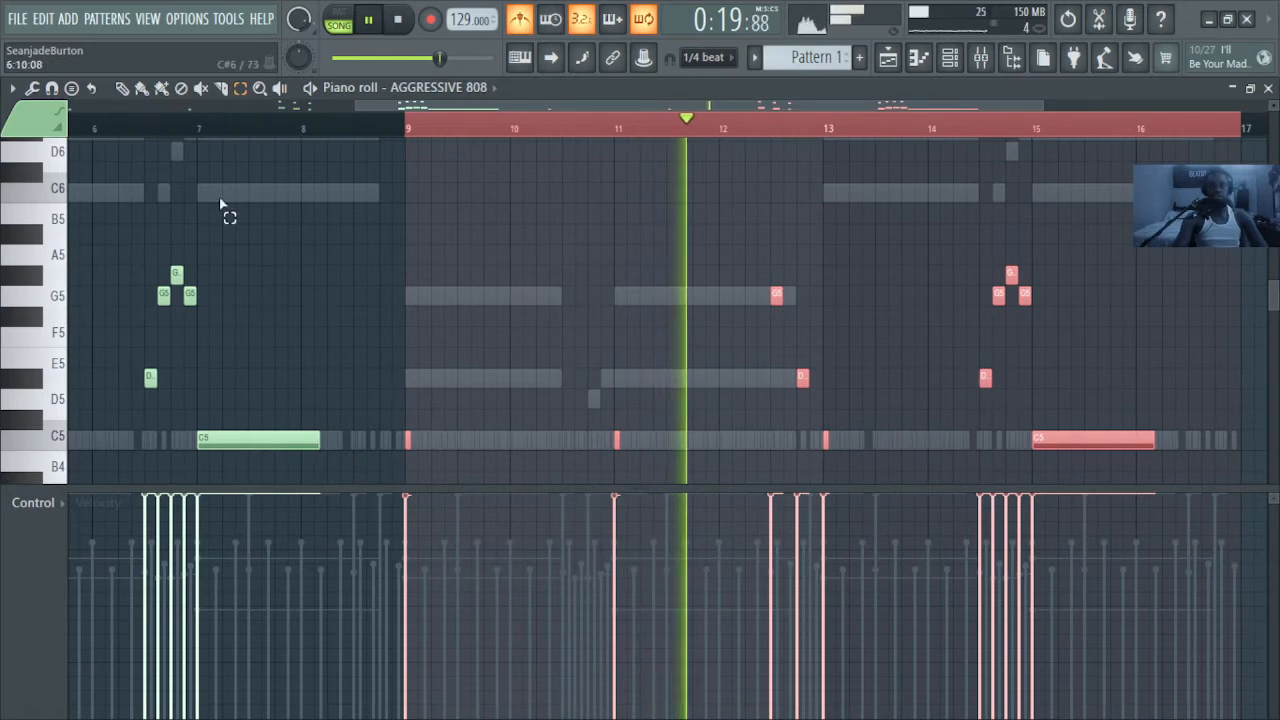
Step: Raise the copied C5 note at the start of bar 9 by one octave to C6
drag(444, 424, 403, 449)
key(ctrl+Up)
key(p)
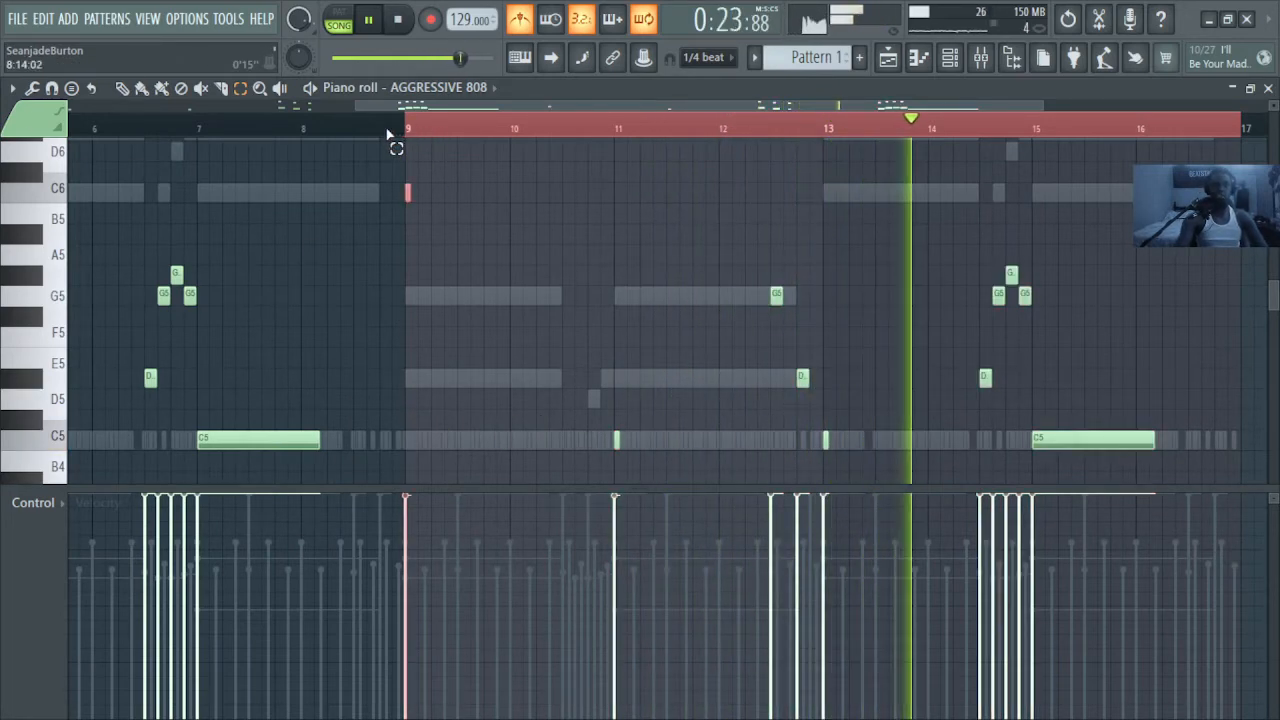
Step: Play back the copied 808 line from just before bar 9 and the slides from mid bar 12 into bar 13
click(394, 131)
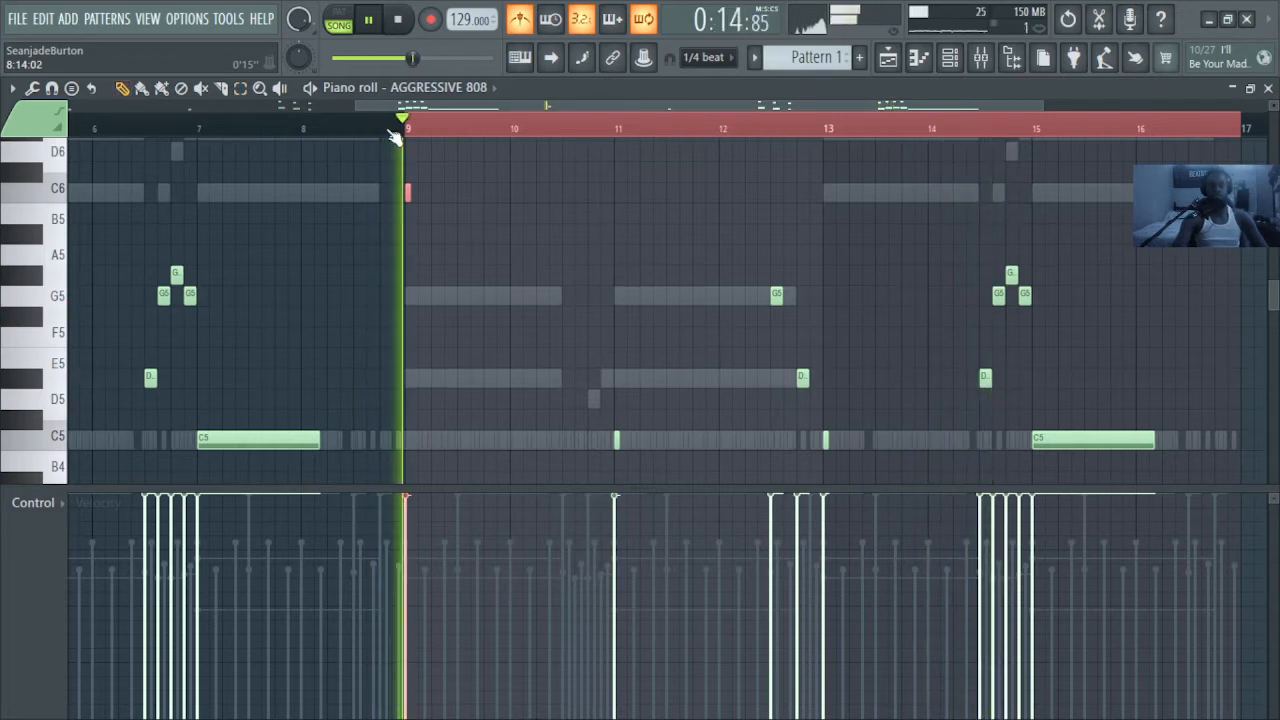
scroll(728, 149, up, 1)
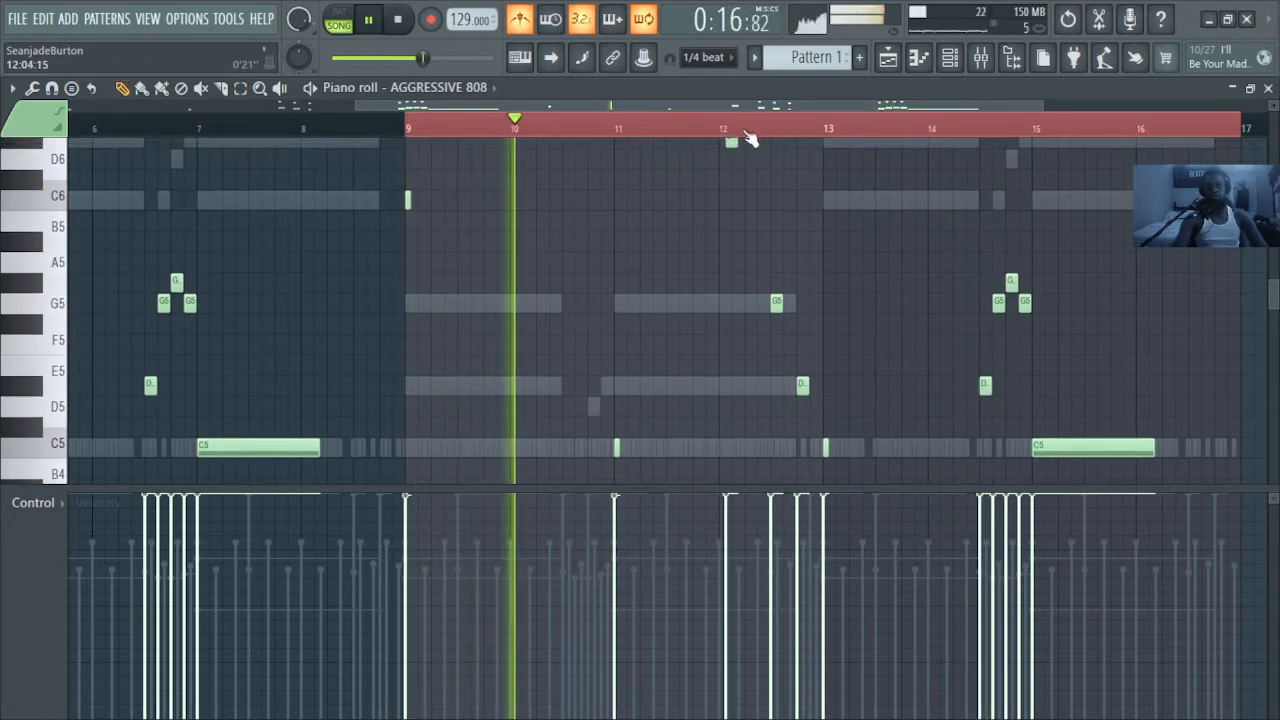
click(750, 131)
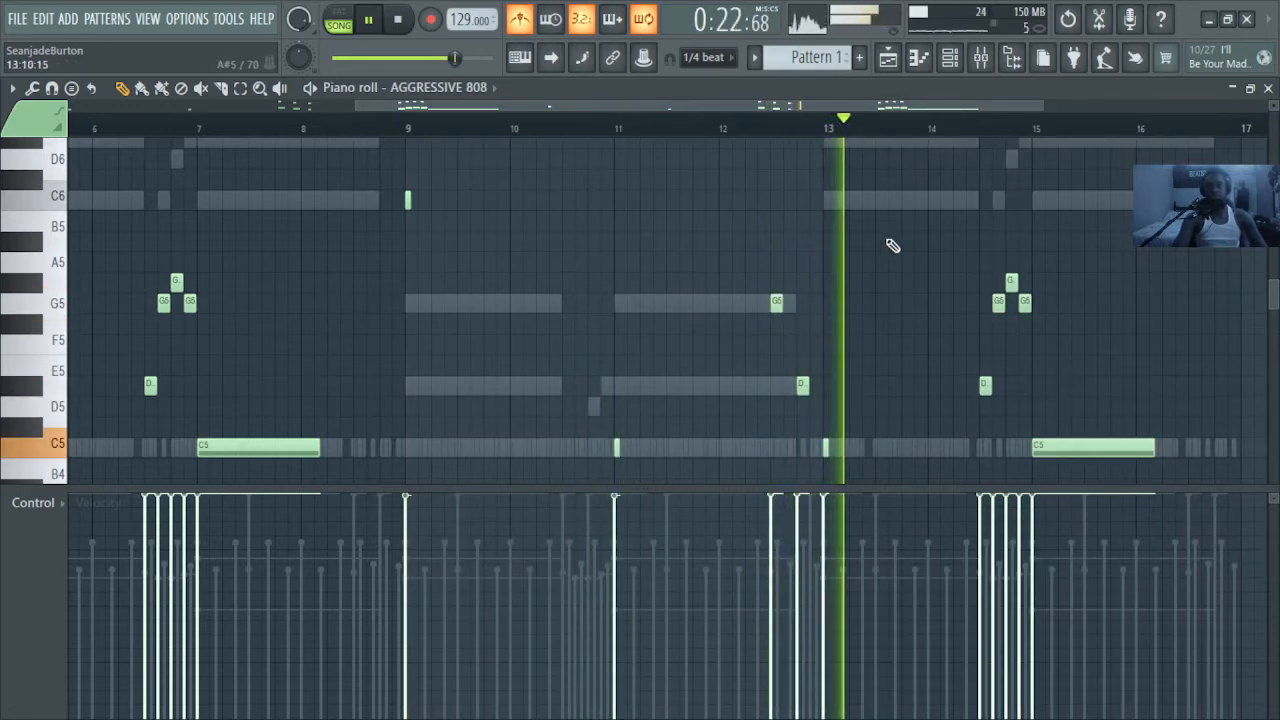
drag(1273, 291, 1274, 261)
click(789, 128)
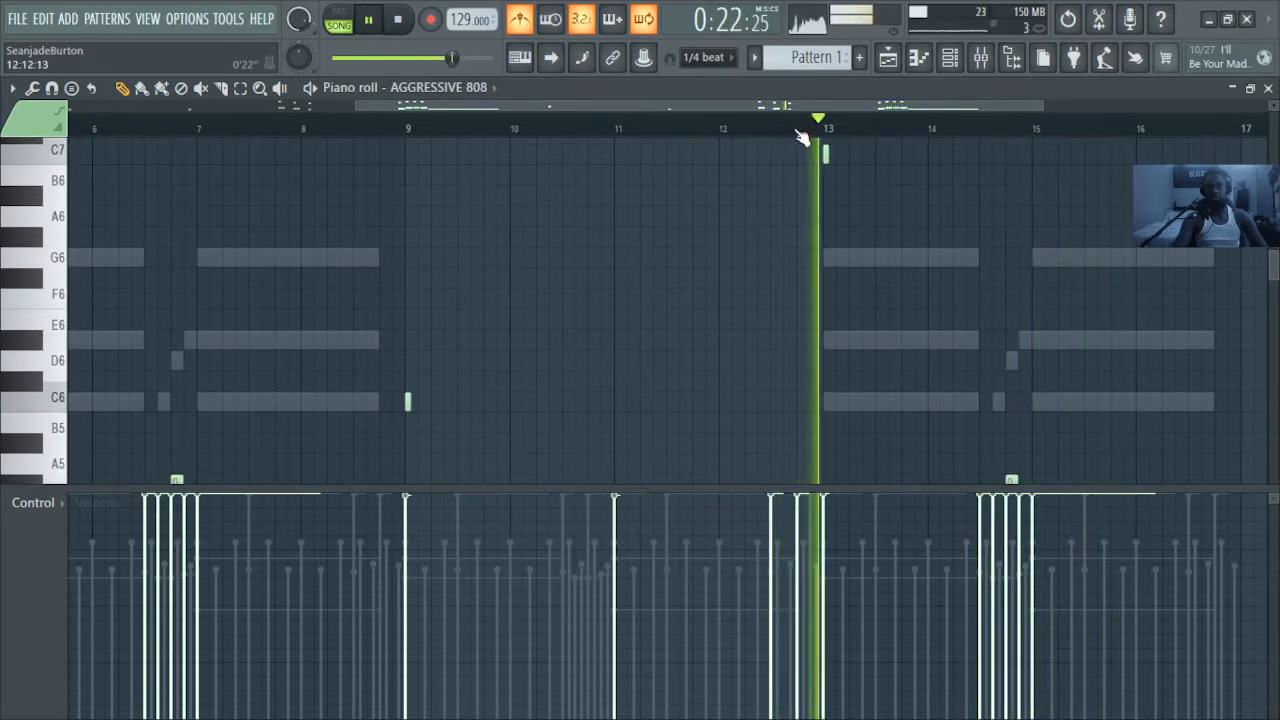
Step: Record a live kick pattern on the BOUNCE DRILL KICK channel over bars 1–8, undoing the first take and recording it again
click(950, 60)
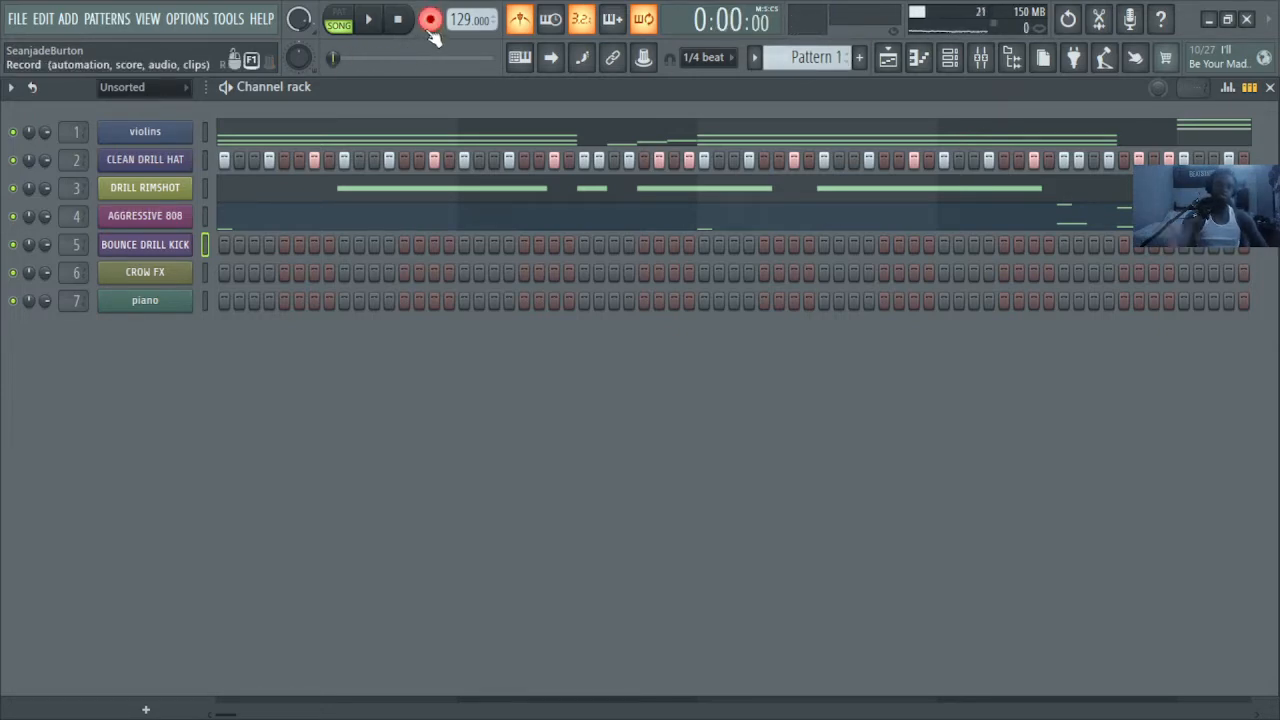
key(space)
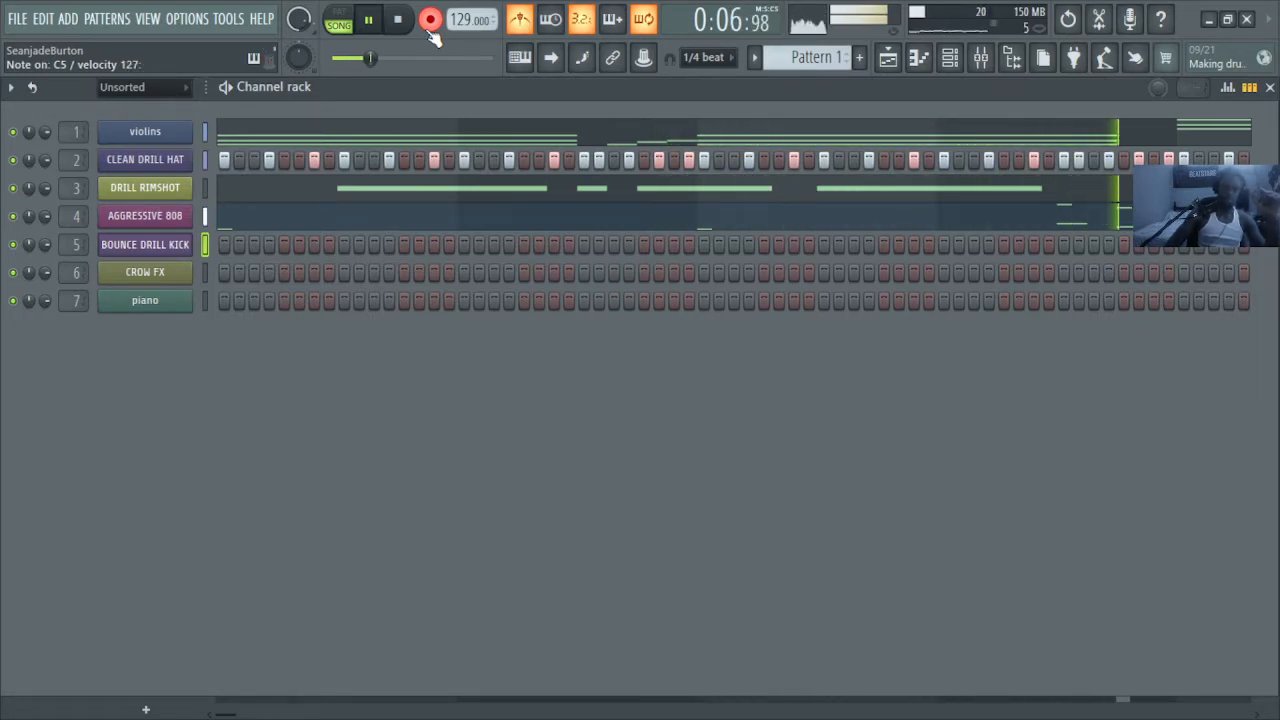
key(space)
key(ctrl+z)
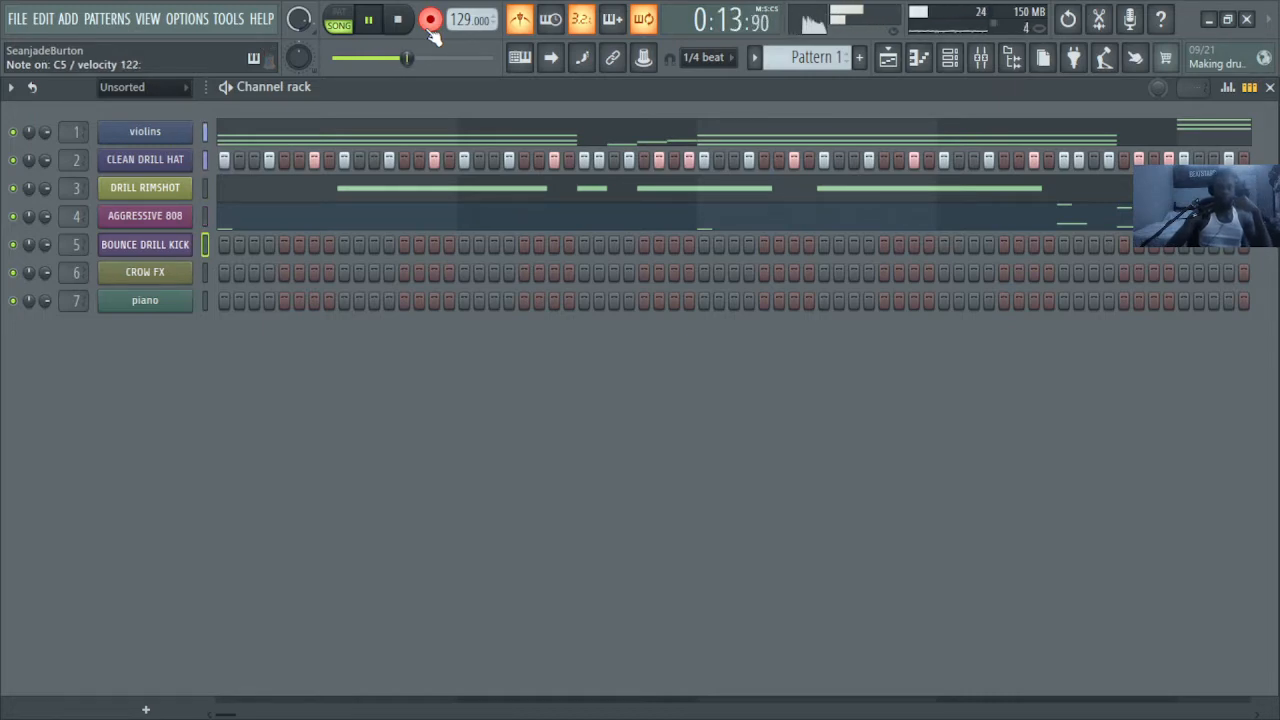
key(space)
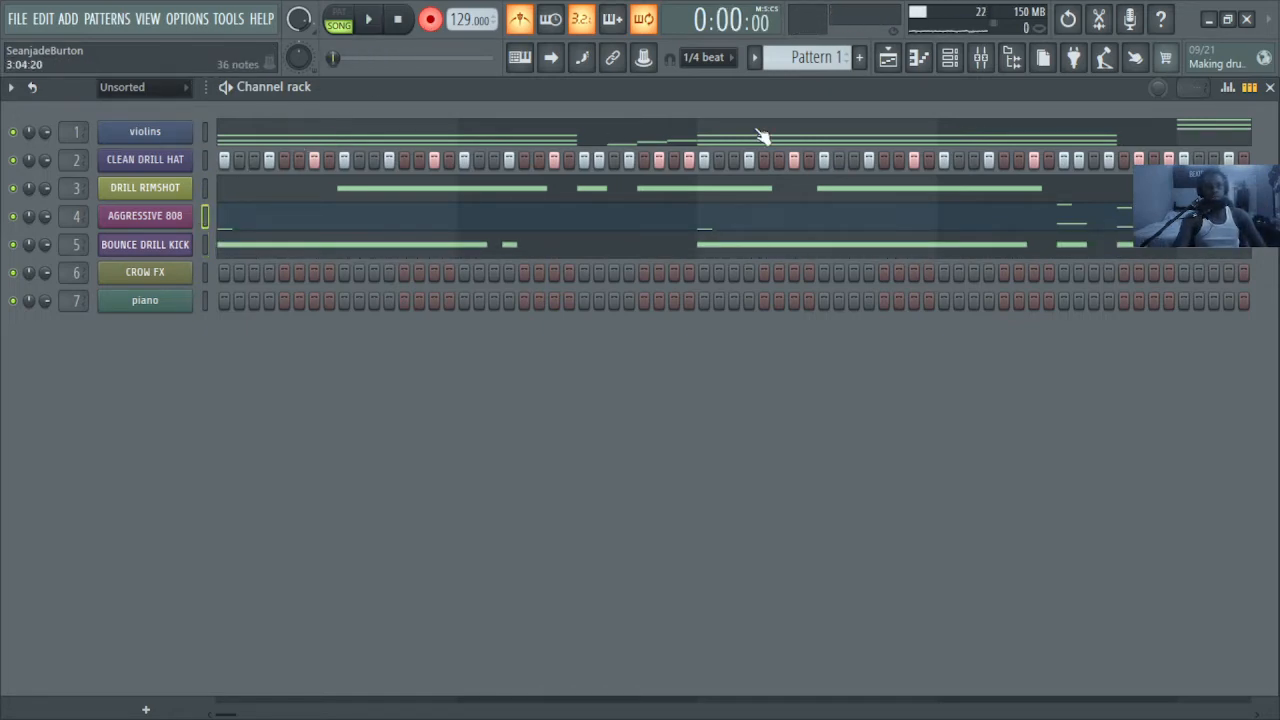
Step: Open the AGGRESSIVE 808 piano roll, turn recording off and play the beat from the start to check the C5 notes
click(915, 66)
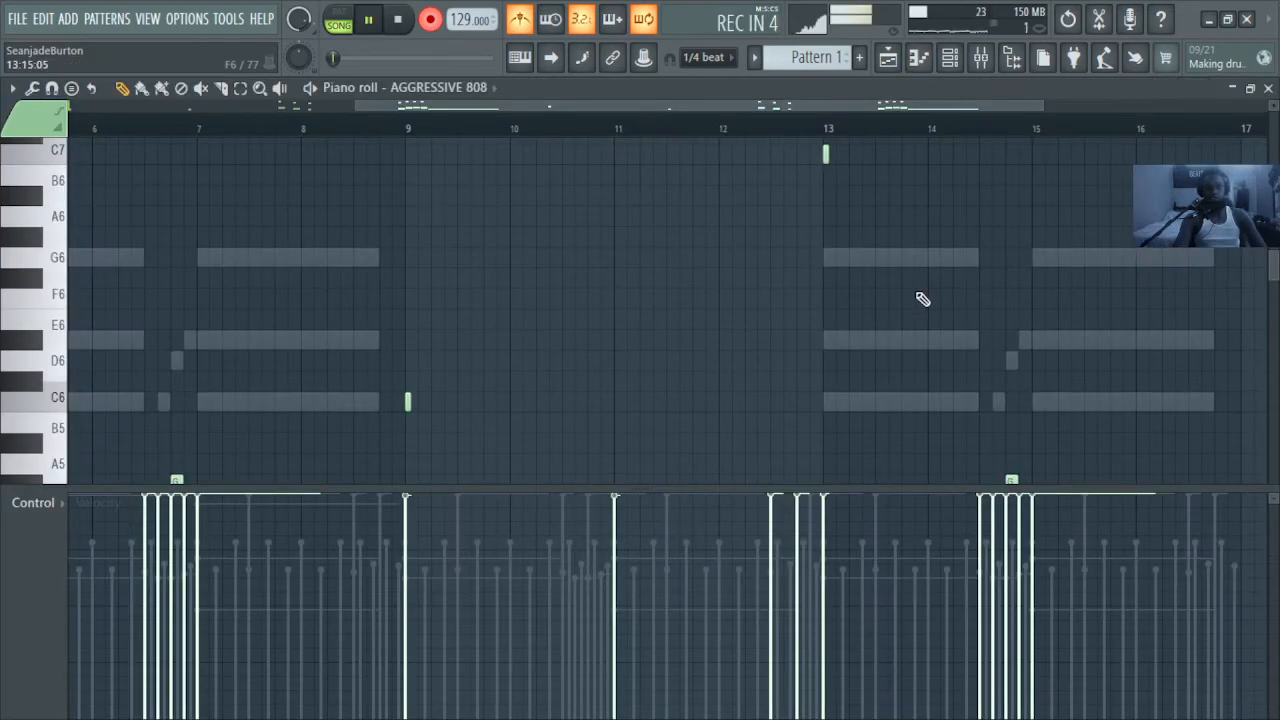
key(space)
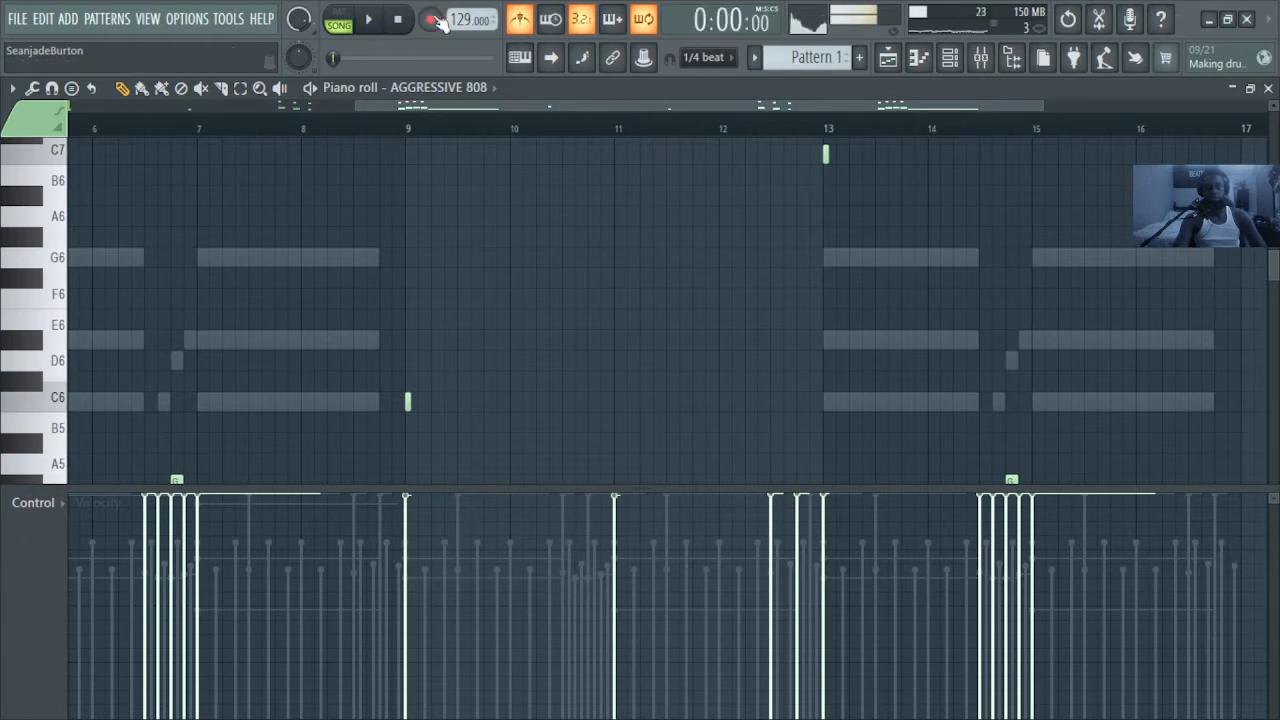
key(space)
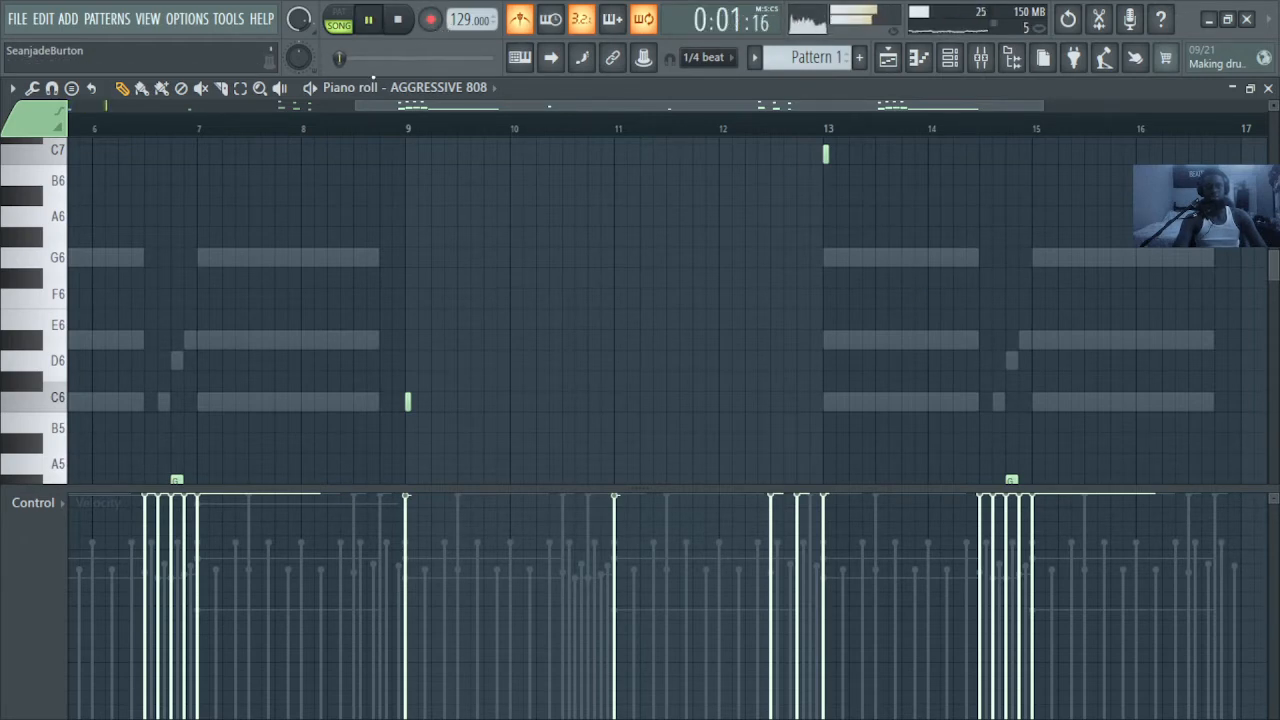
drag(353, 108, 124, 108)
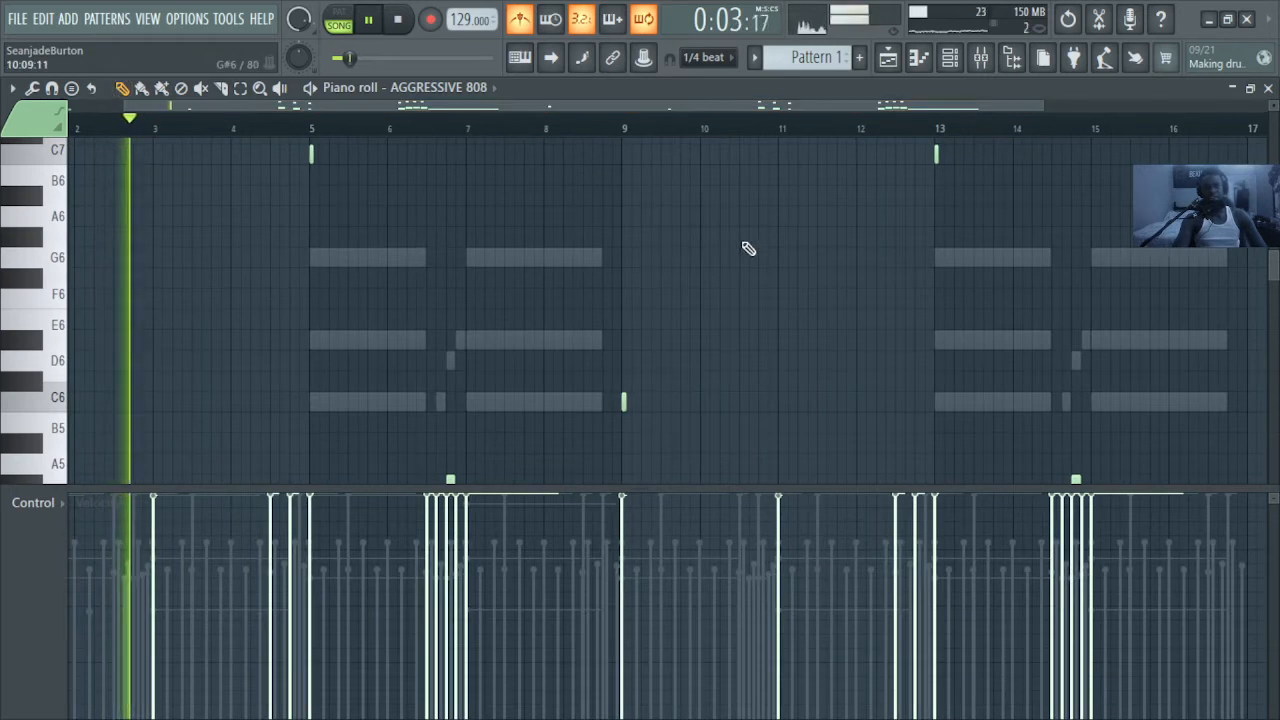
drag(1275, 266, 1275, 307)
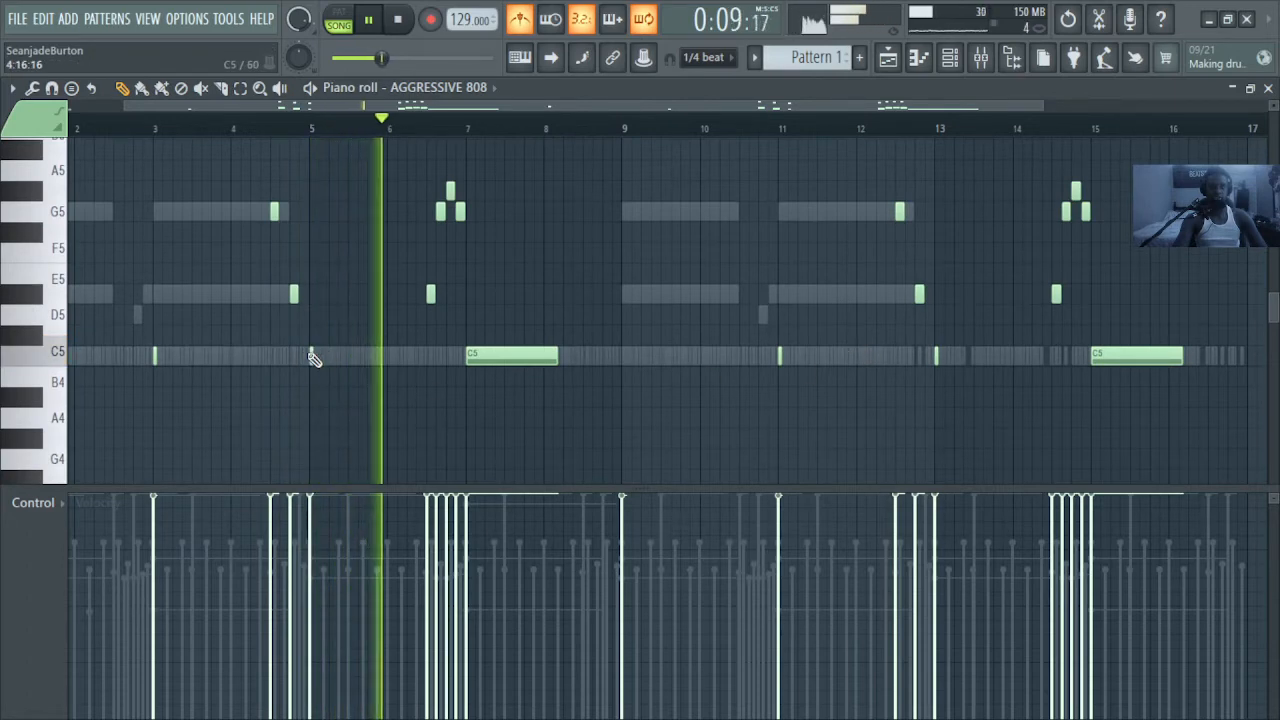
key(space)
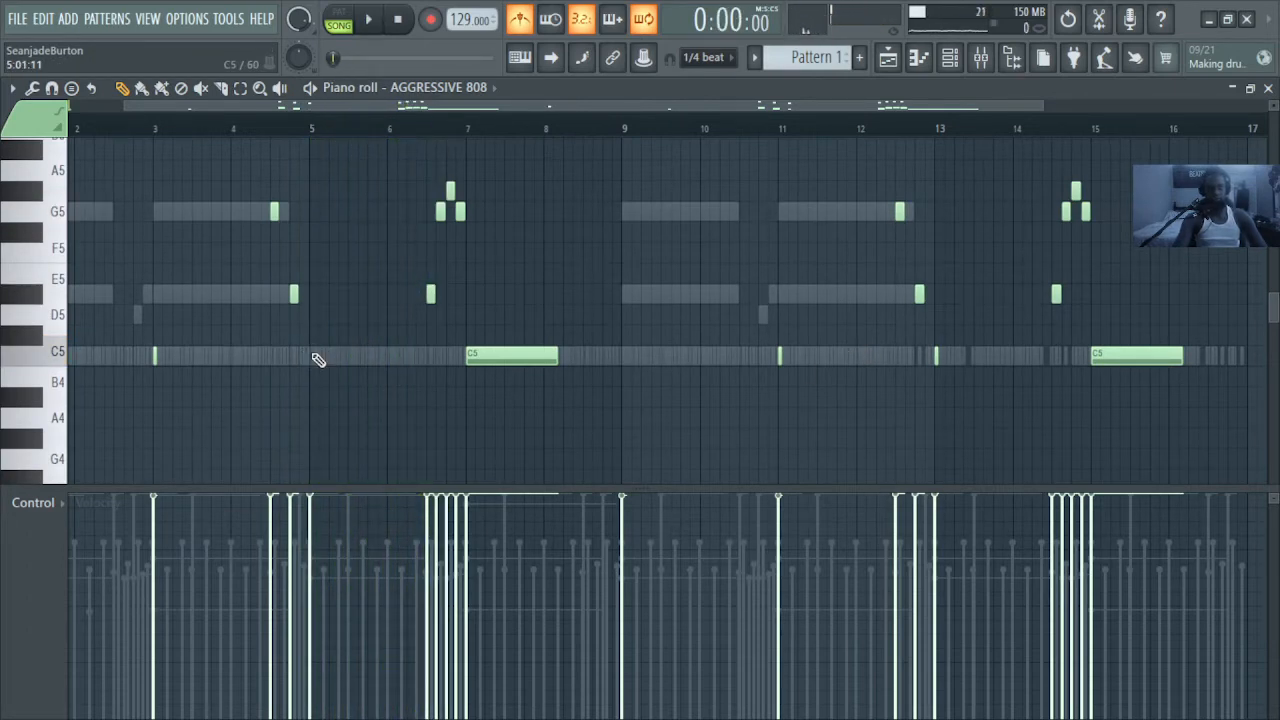
Step: Replace the short C5 note at bar 5 with a 4-step one and lengthen bar 4's D#5 and G5 notes to 4 steps
click(314, 355)
key(space)
click(312, 140)
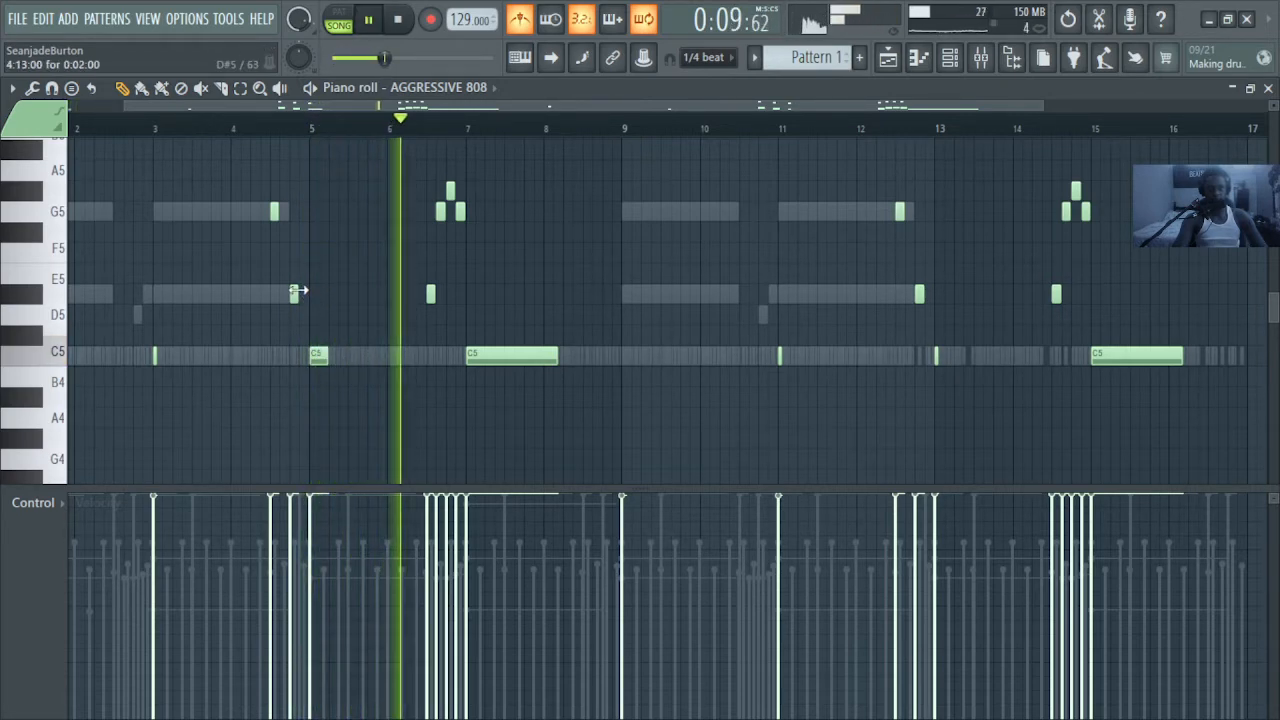
drag(296, 294, 308, 294)
drag(279, 209, 285, 209)
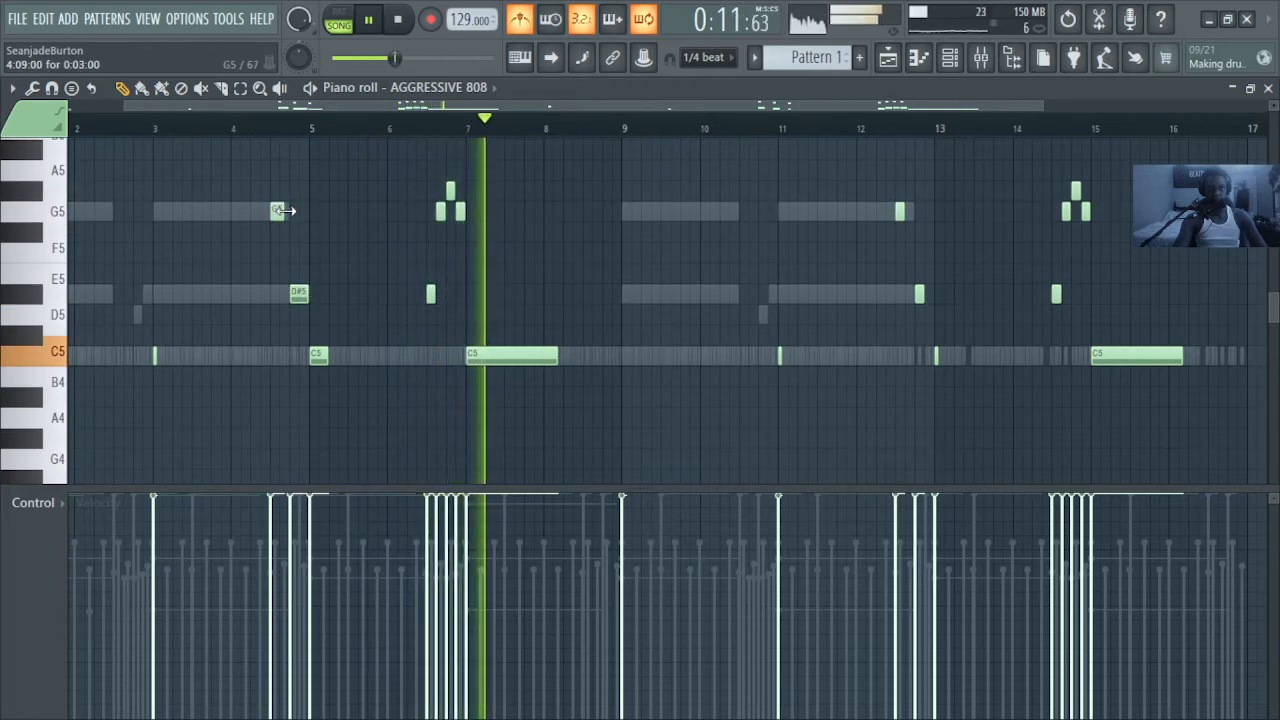
click(270, 127)
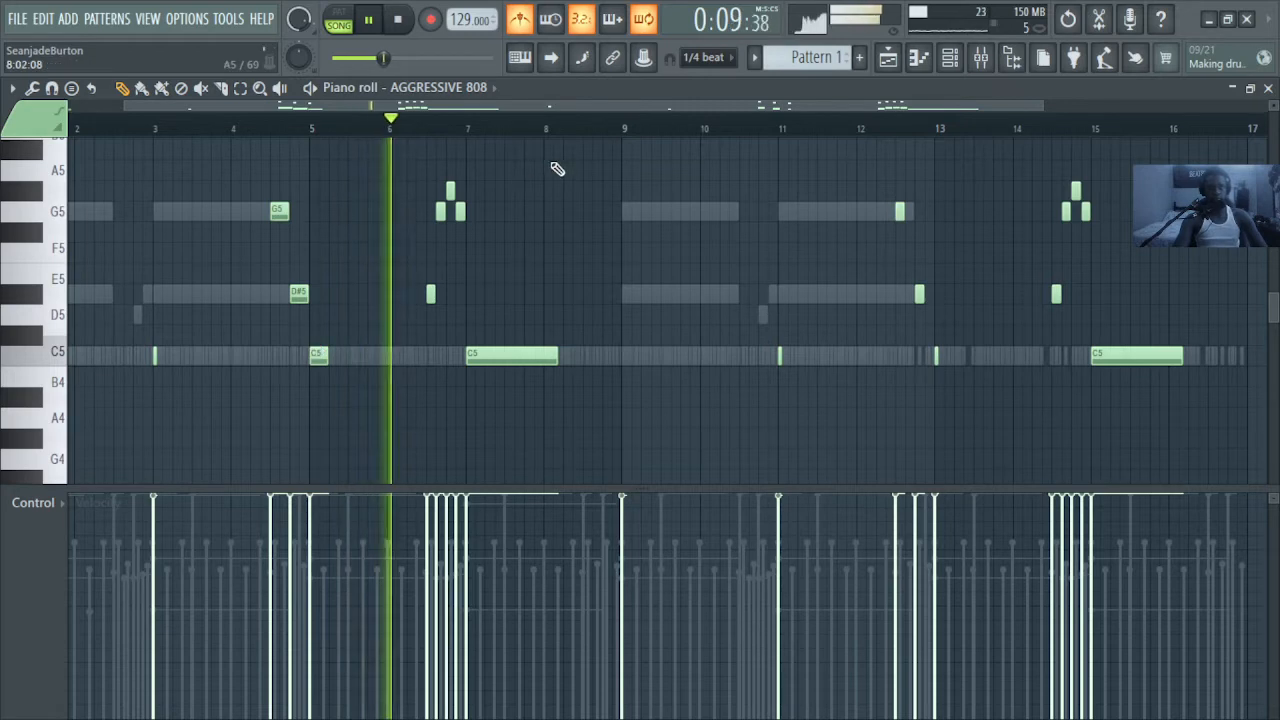
Step: Delete the C7 slide notes at the start of bars 5 and 13 and play back from mid bar 12
drag(1273, 305, 1275, 256)
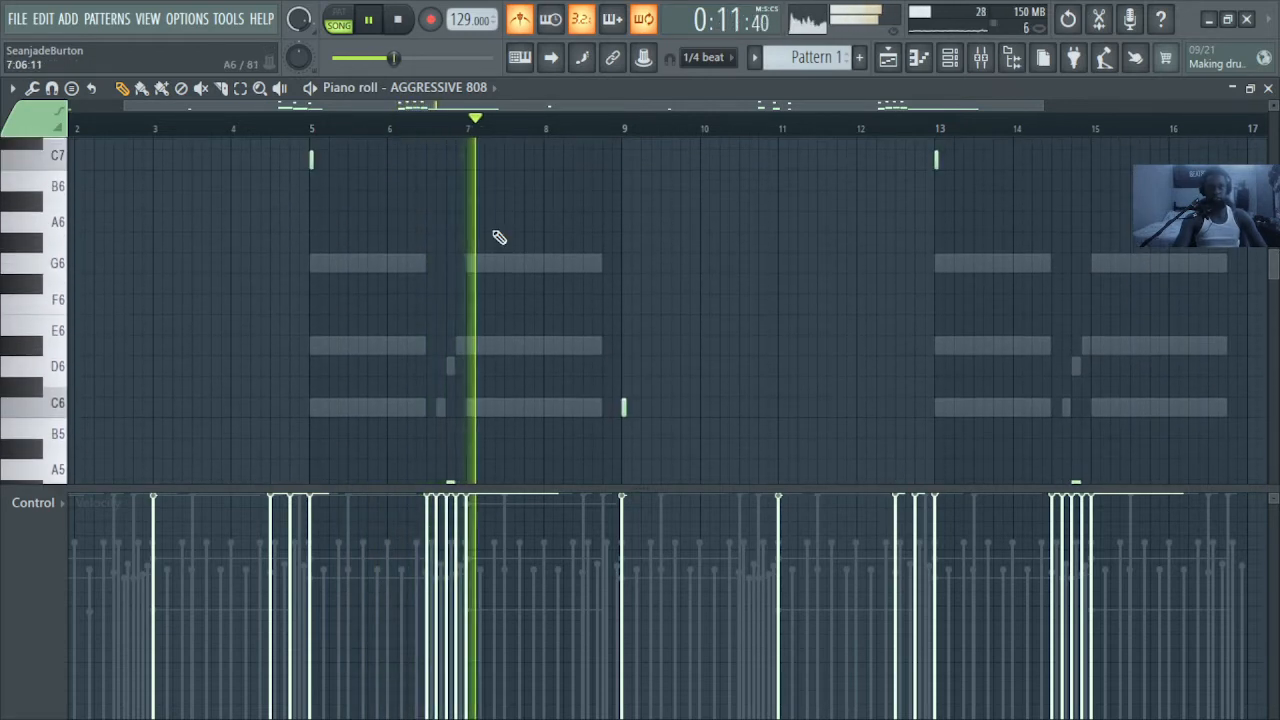
right_click(312, 160)
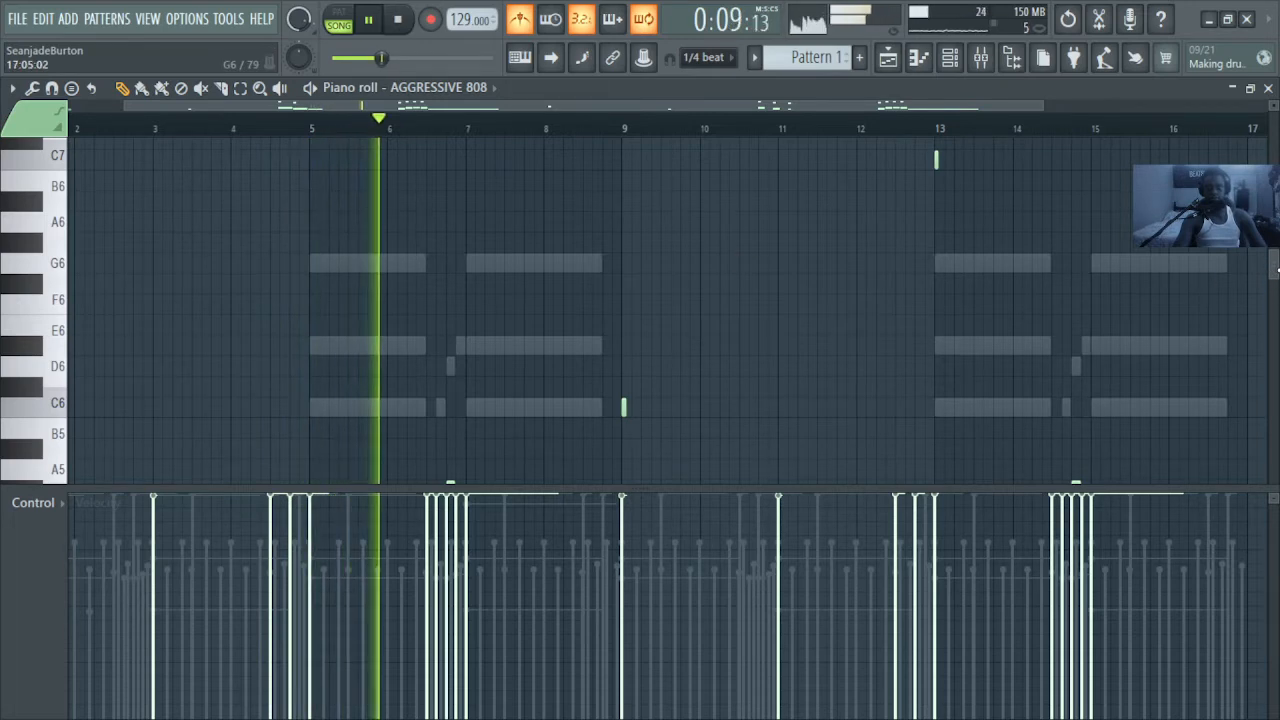
mouse_move(1268, 268)
mouse_down()
mouse_move(1274, 310)
mouse_move(1271, 236)
mouse_move(1254, 286)
mouse_move(1250, 268)
mouse_up()
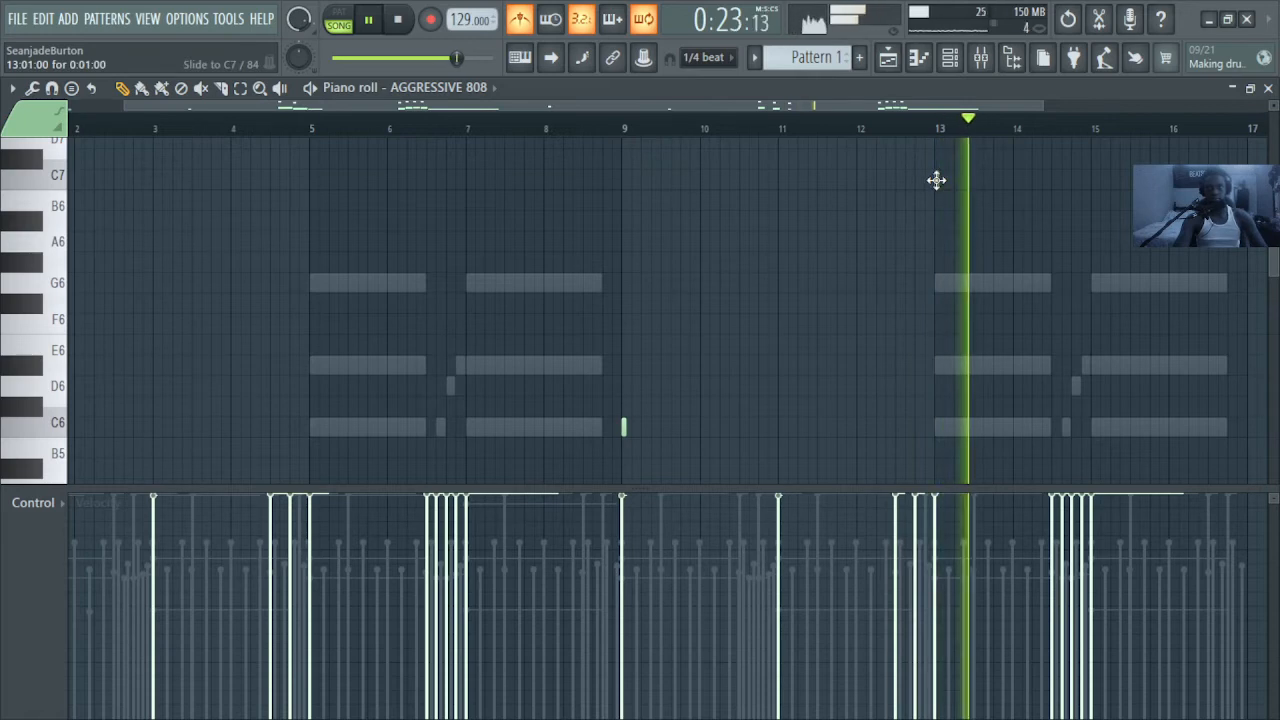
click(900, 126)
Step: Put a 4-step C5 note at bar 13 and lengthen bar 12's D#5 and G5 notes to 4 steps
scroll(850, 370, down, 5)
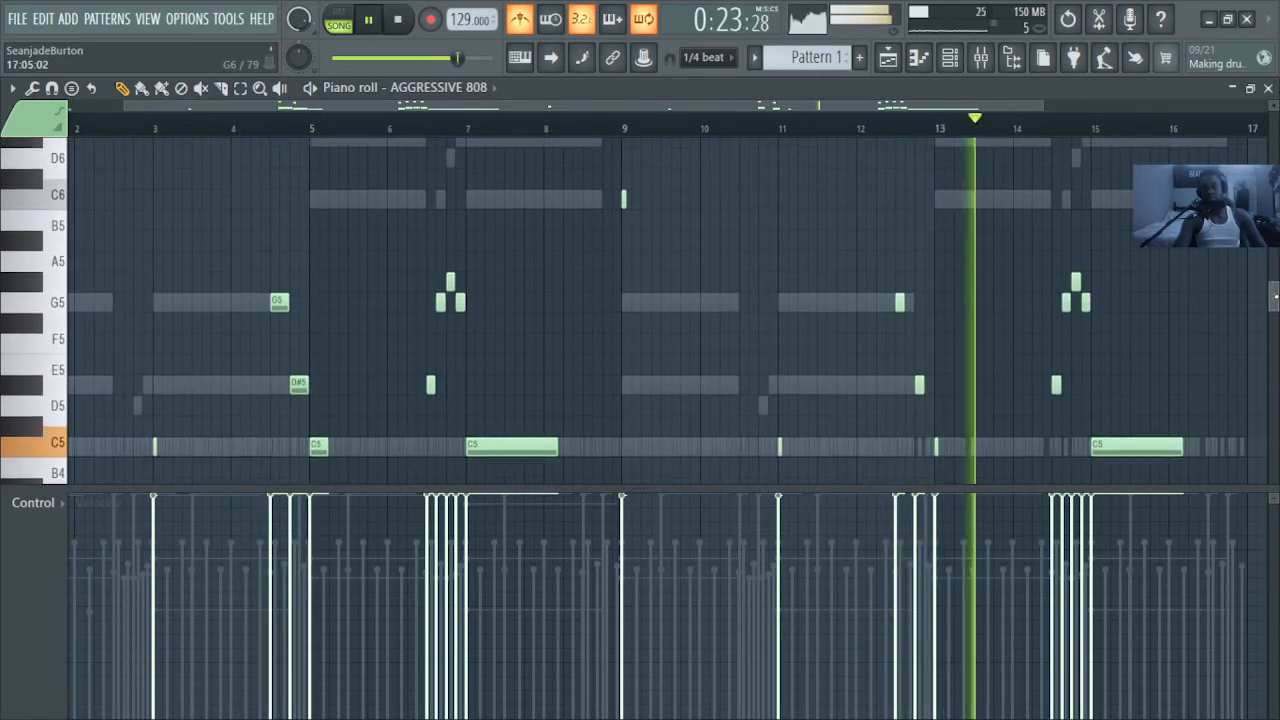
click(942, 368)
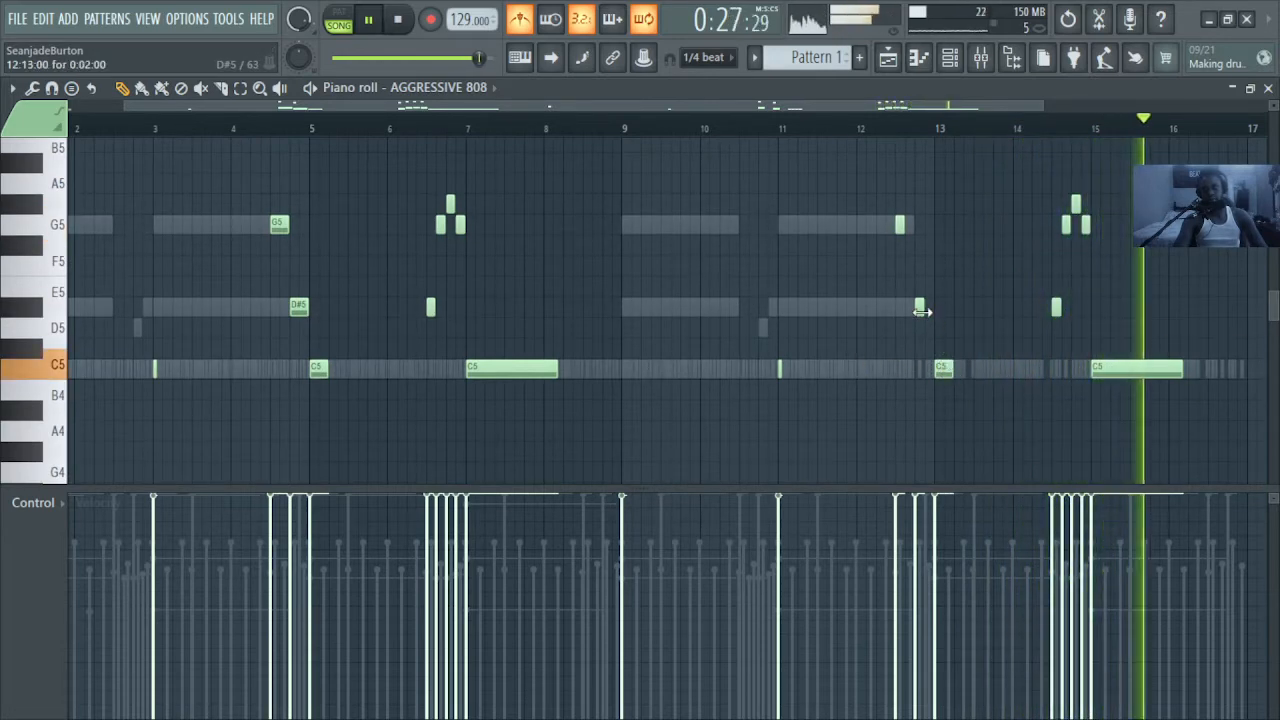
drag(922, 308, 932, 308)
drag(903, 220, 912, 221)
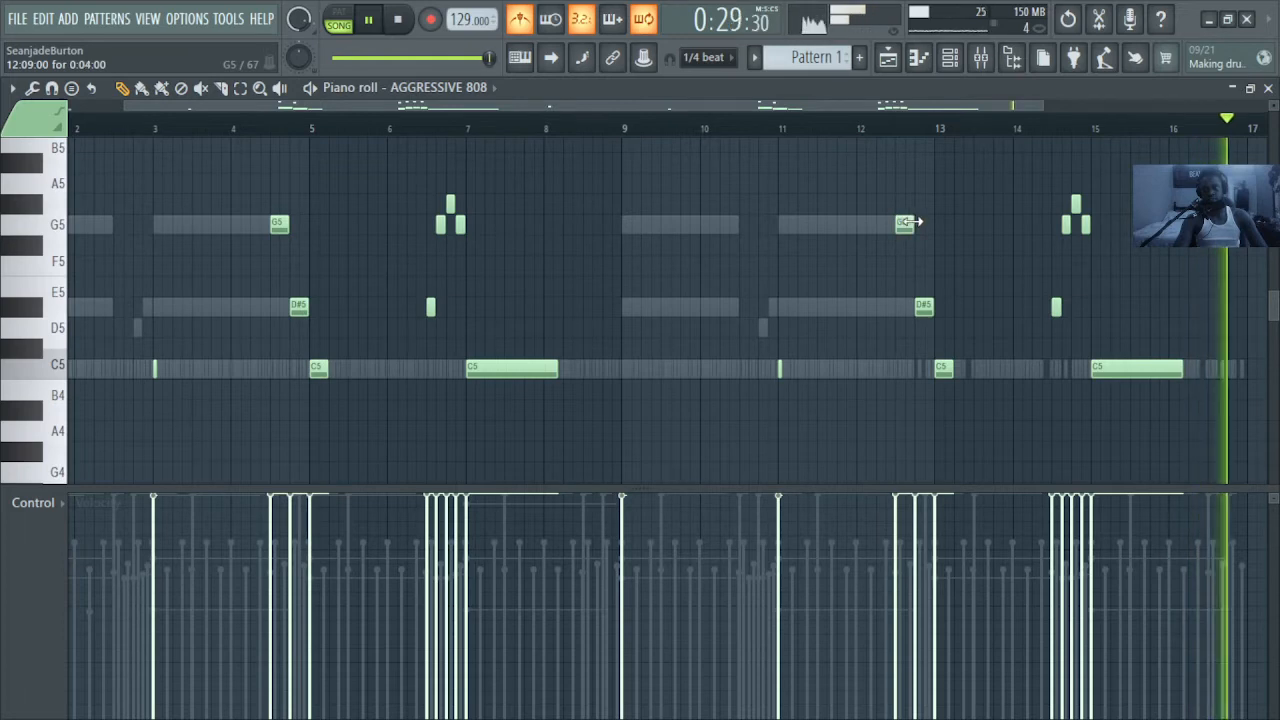
Step: Play the beat from the start and delete the short, quiet C5 note early in bar 2 of BOUNCE DRILL KICK
click(951, 57)
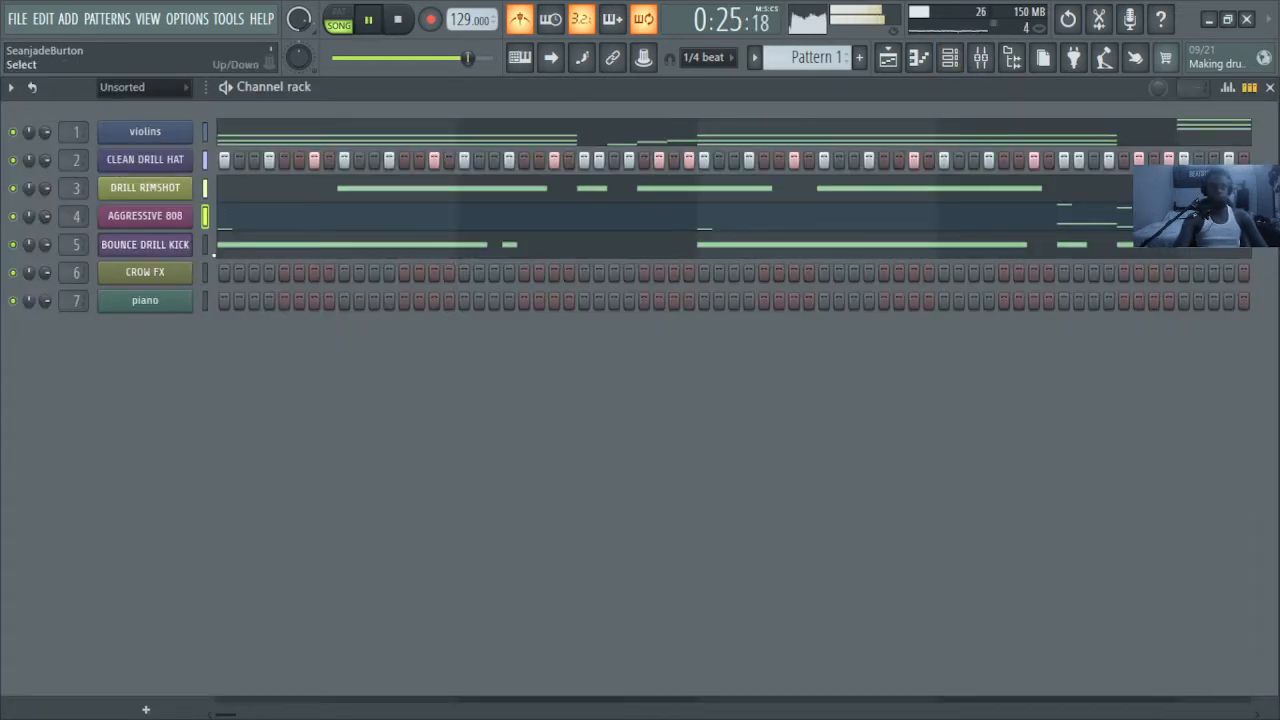
click(890, 60)
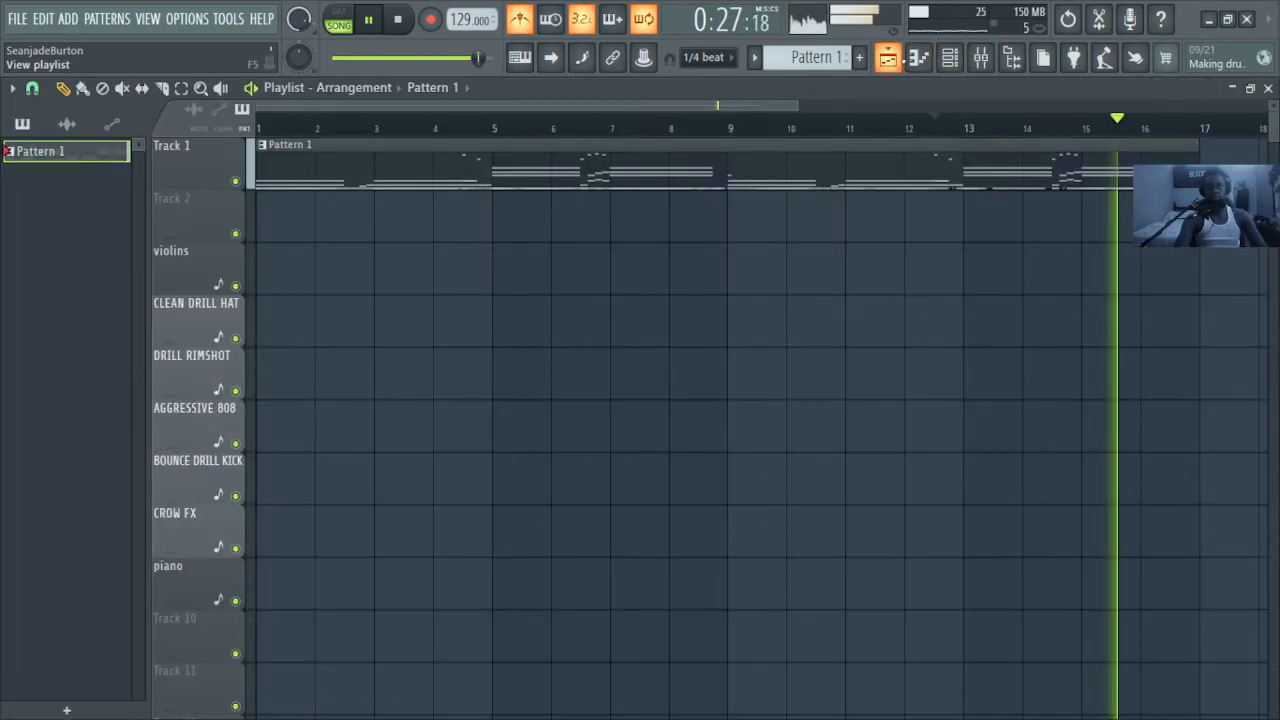
click(918, 60)
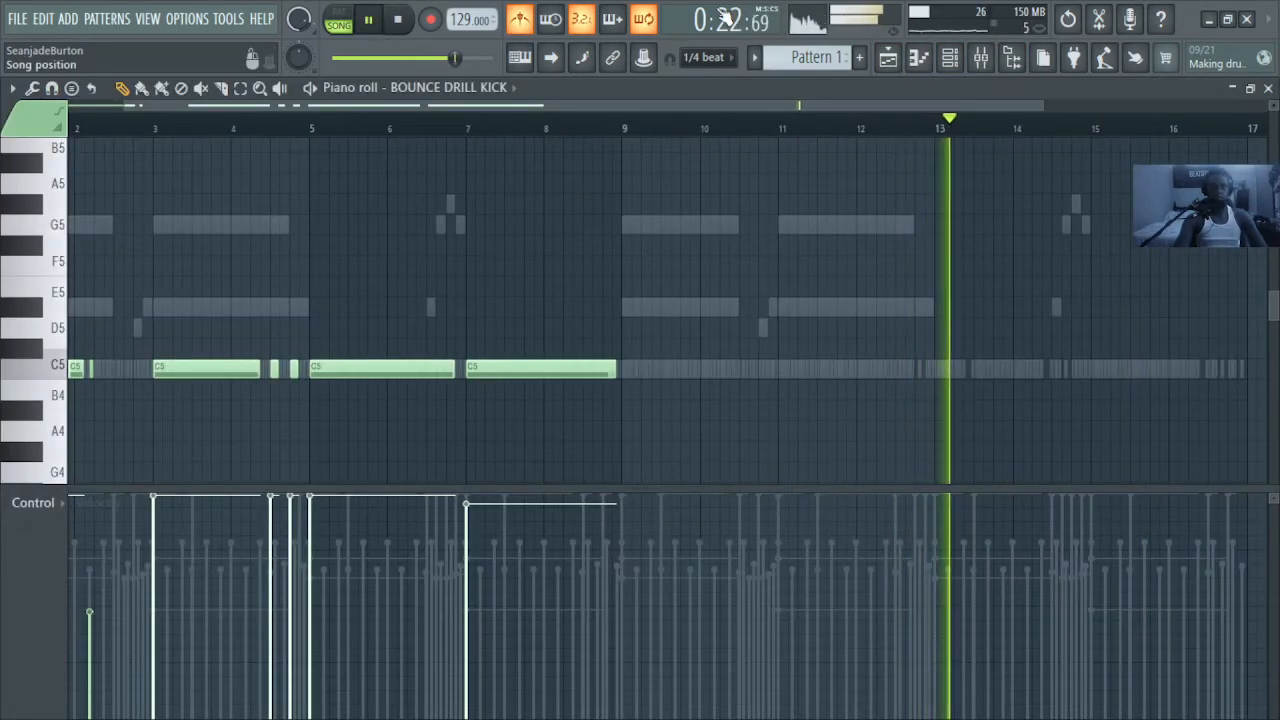
drag(461, 61, 336, 58)
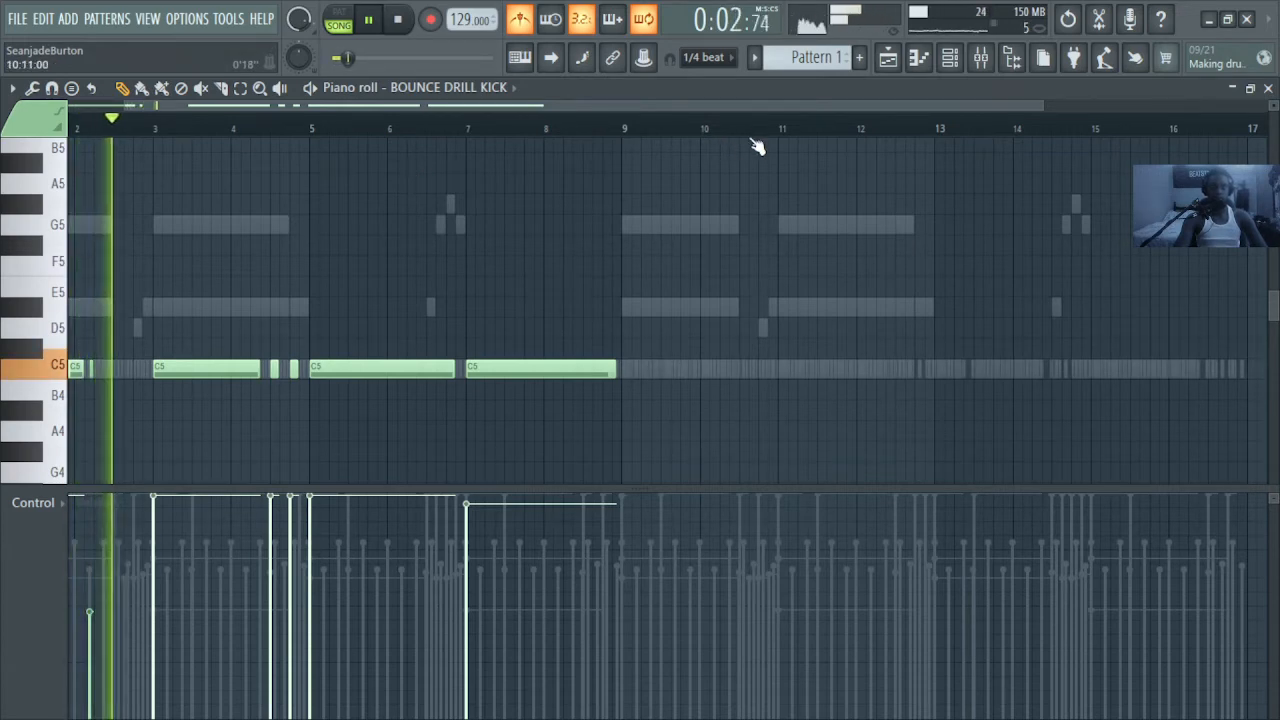
right_click(93, 364)
right_click(93, 364)
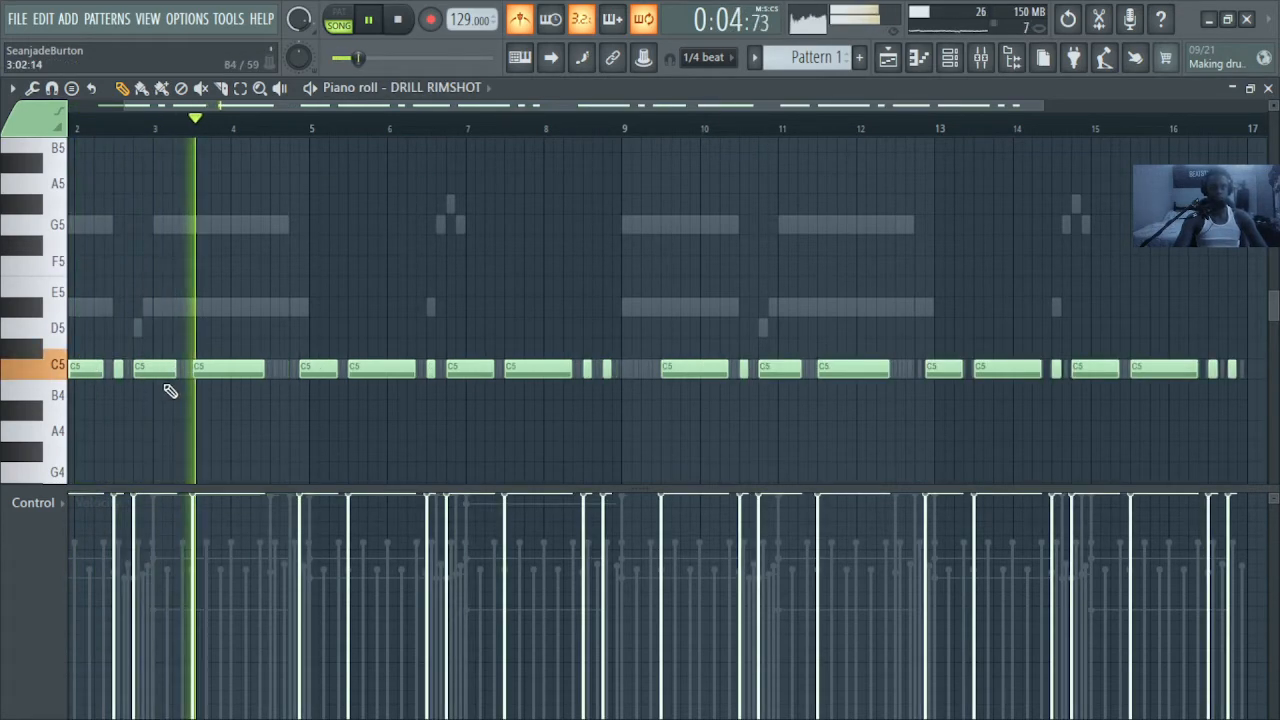
click(890, 59)
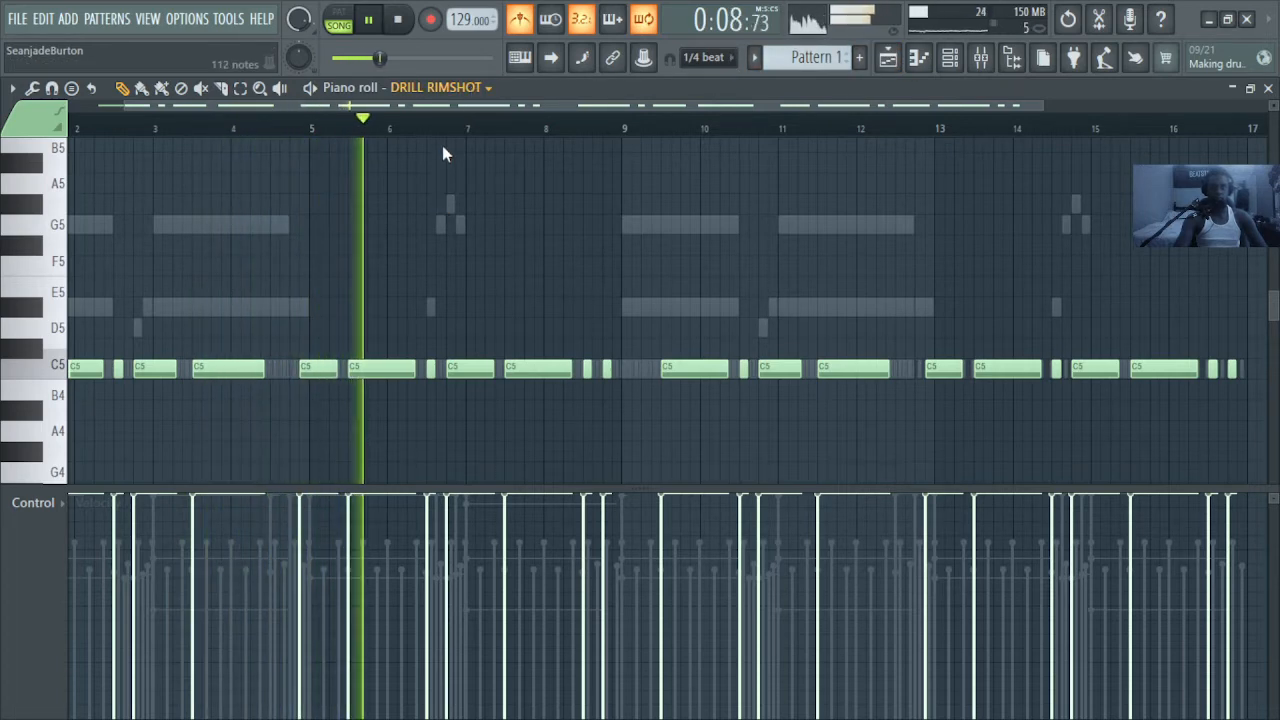
click(445, 203)
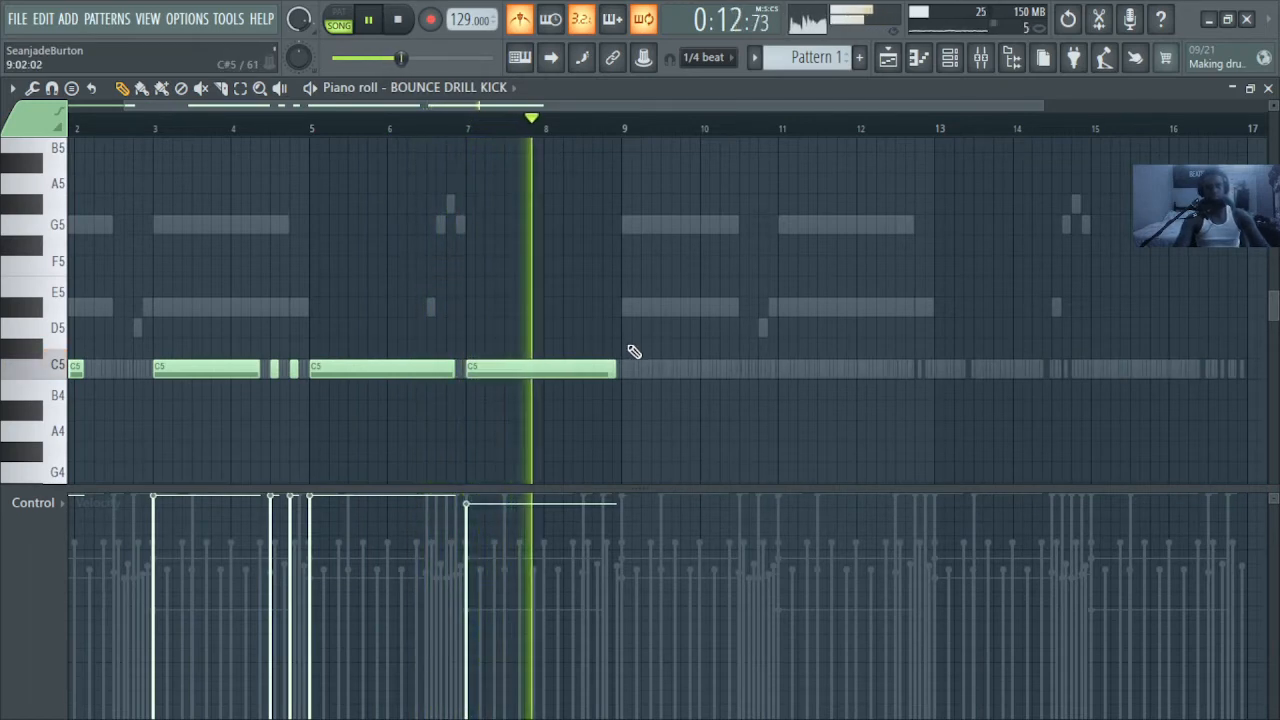
Step: Raise the velocity of the quieter BOUNCE DRILL KICK notes and duplicate all kicks from bars 1–8 into bars 9–16
key(e)
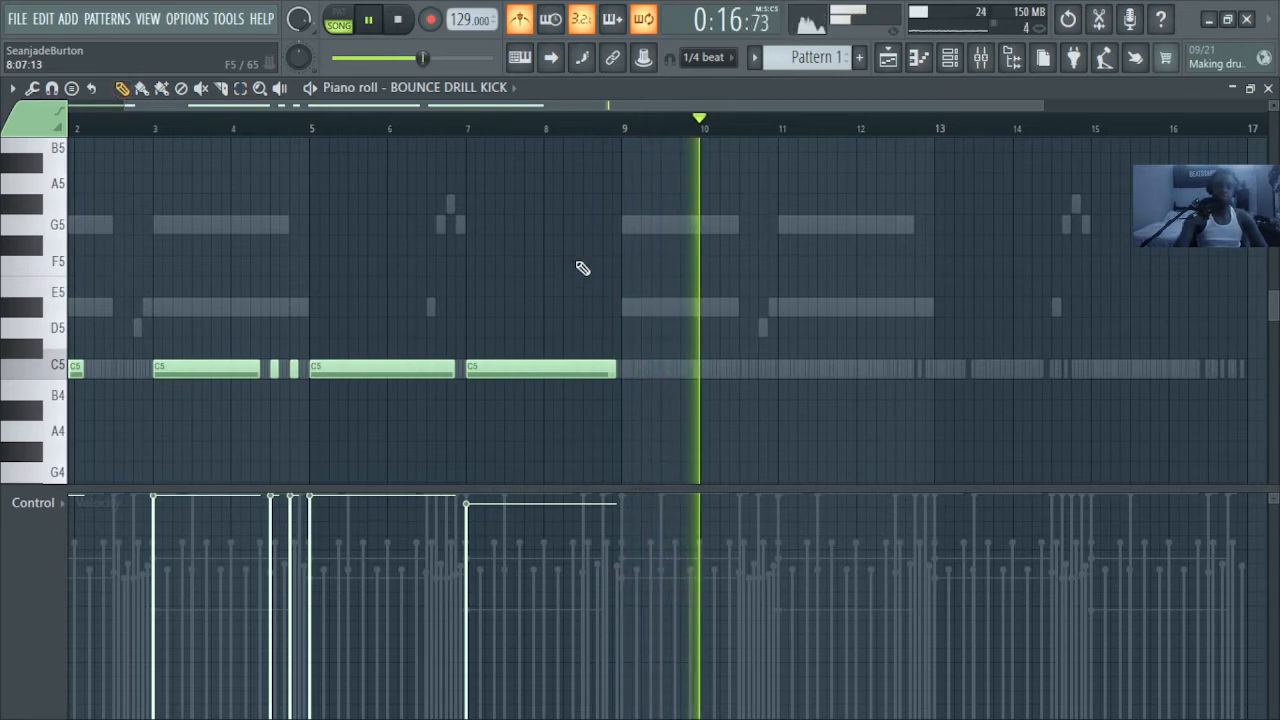
key(p)
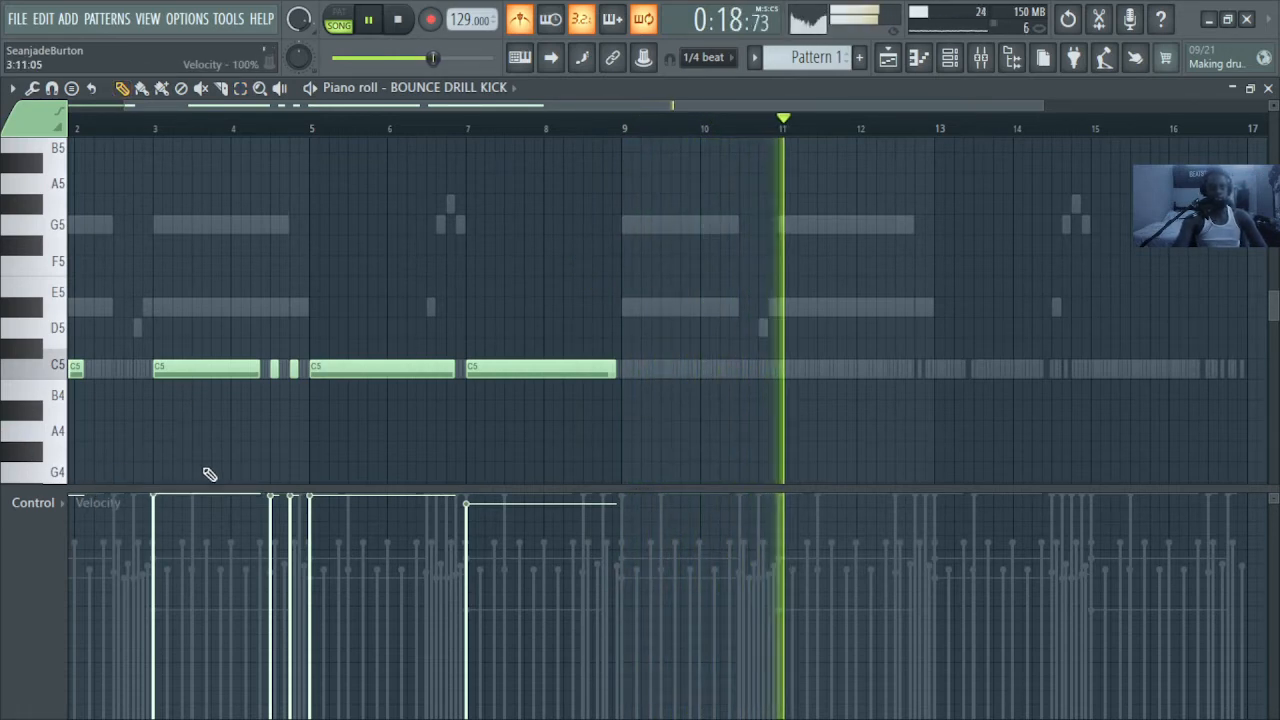
key(e)
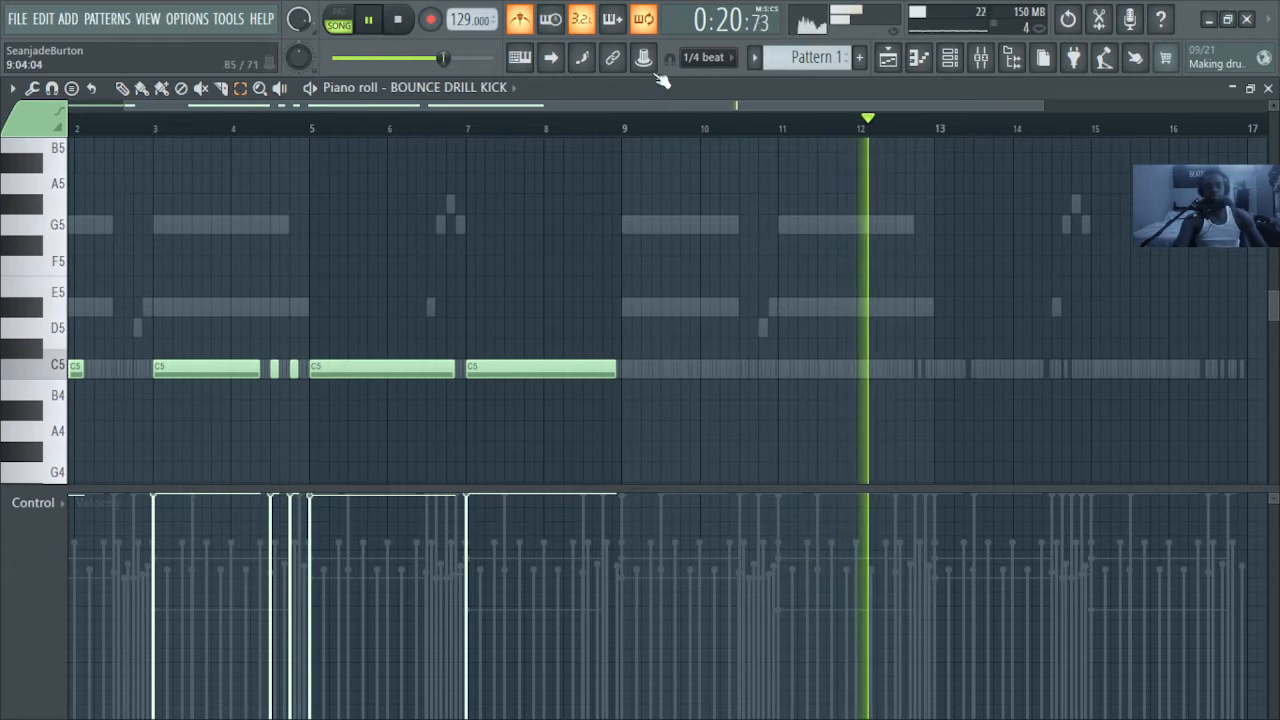
drag(625, 130, 62, 130)
key(ctrl+b)
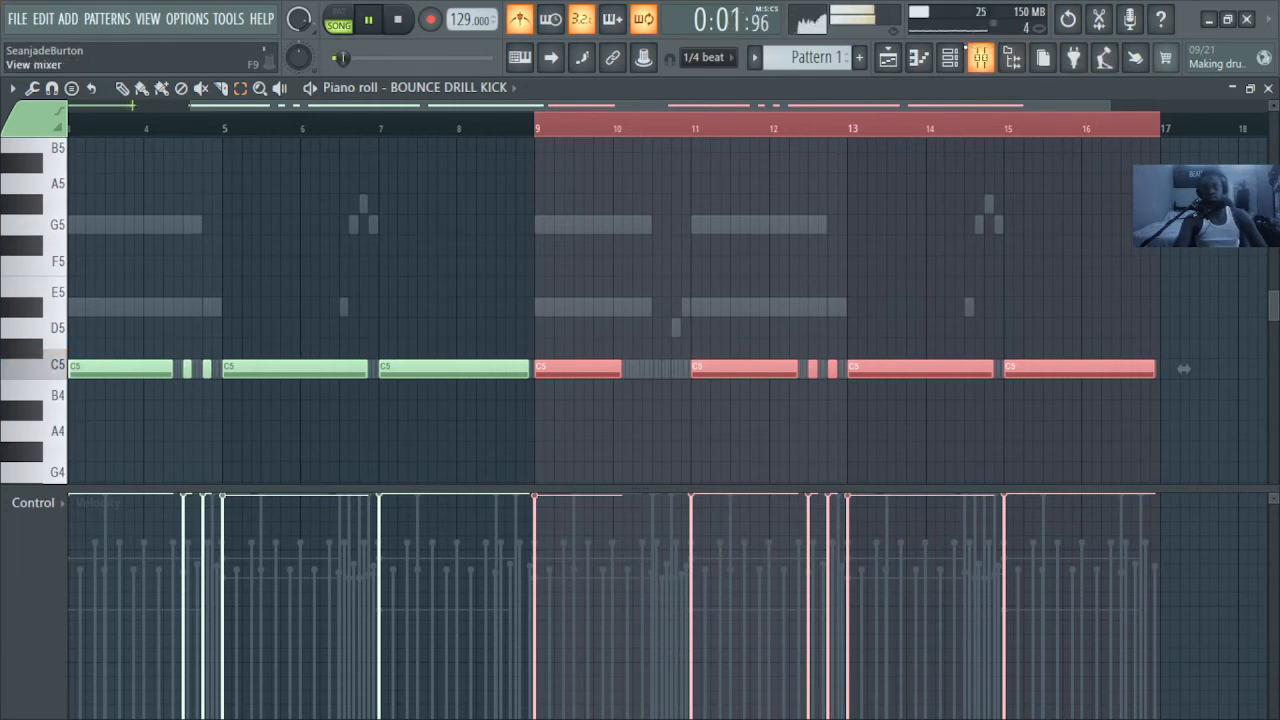
Step: Select the CROW FX channel, play the beat back and open the channel's piano roll
click(950, 57)
click(205, 273)
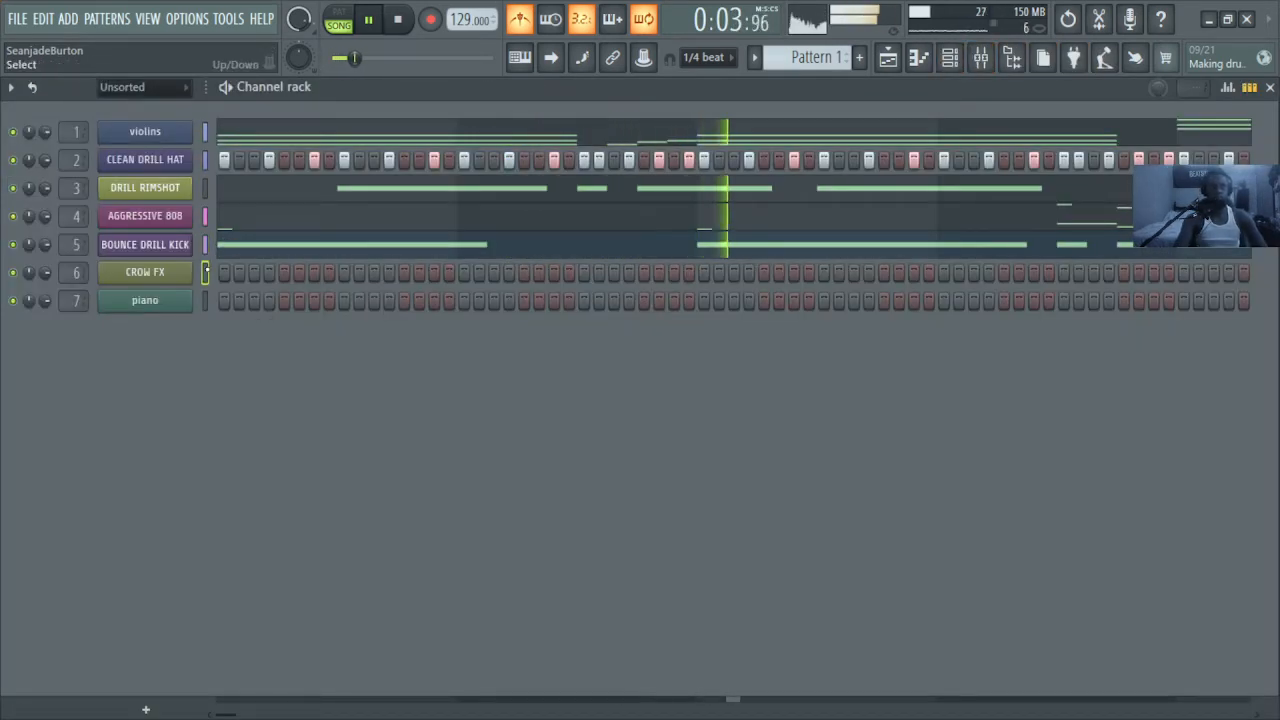
key(space)
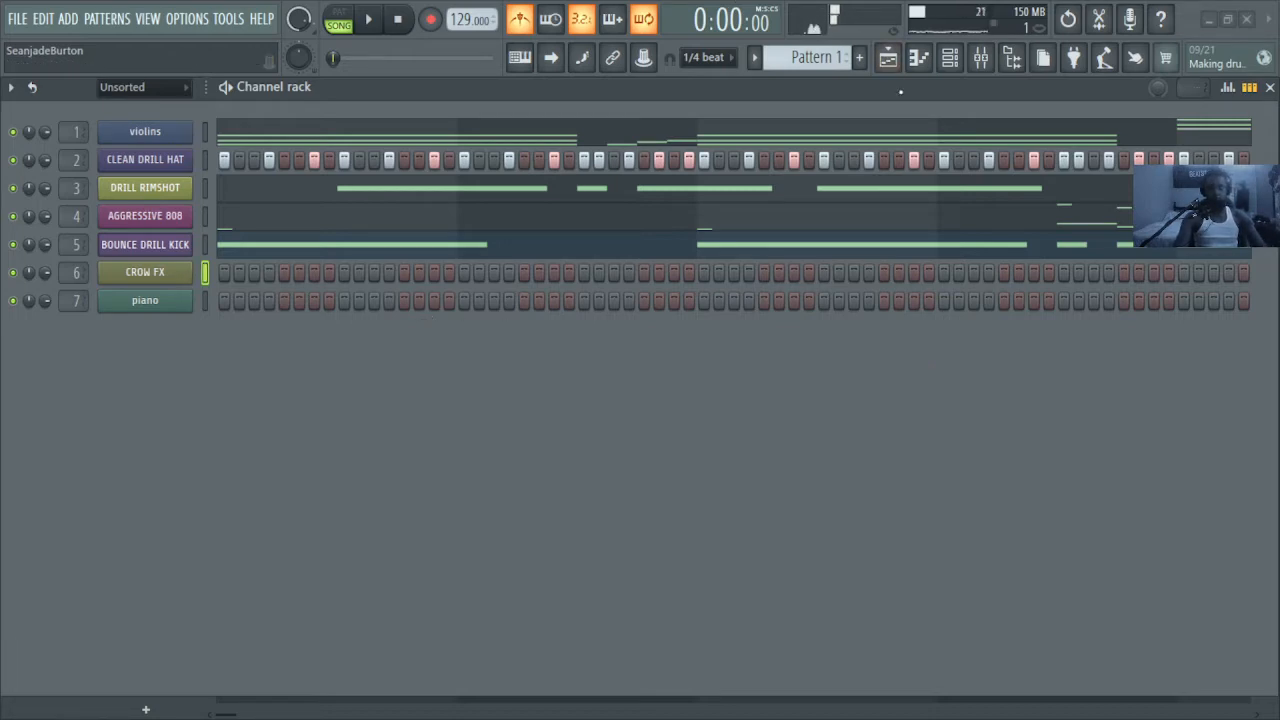
click(935, 53)
ctrl+click(560, 136)
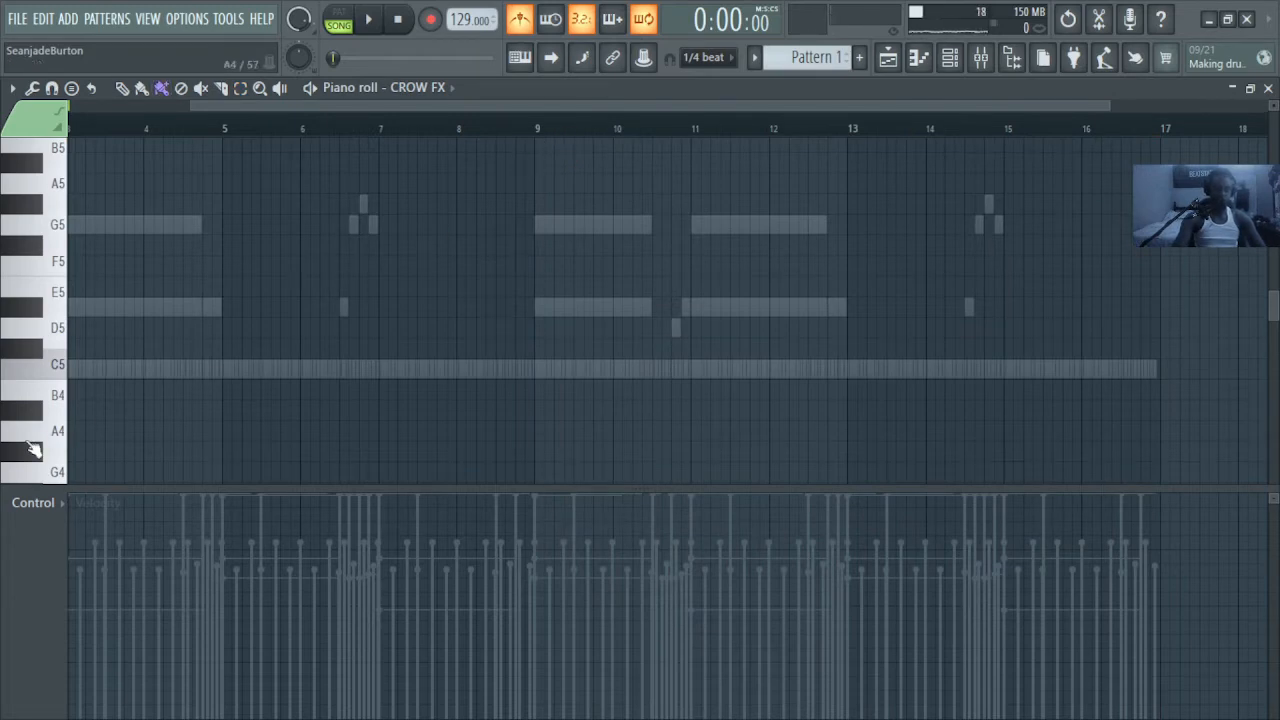
Step: Try placing a C5 note at the start of bar 3 in CROW FX and delete it
click(71, 368)
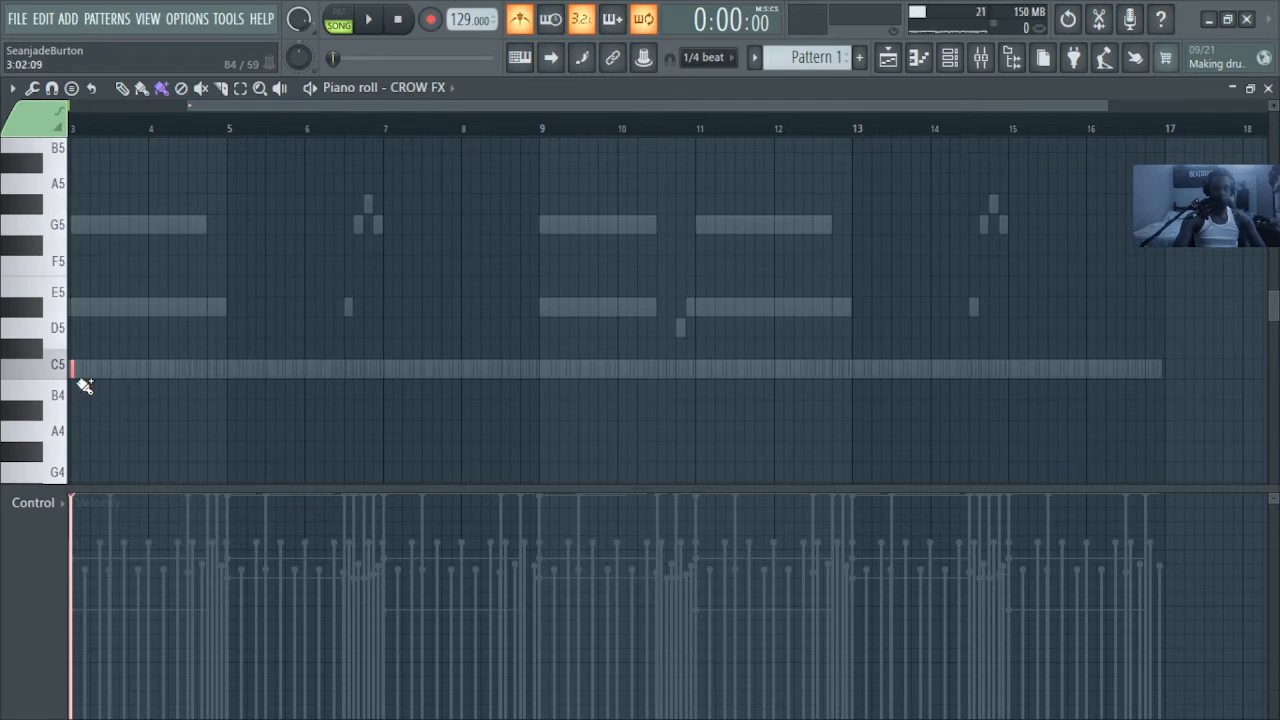
right_click(72, 369)
drag(431, 105, 1, 128)
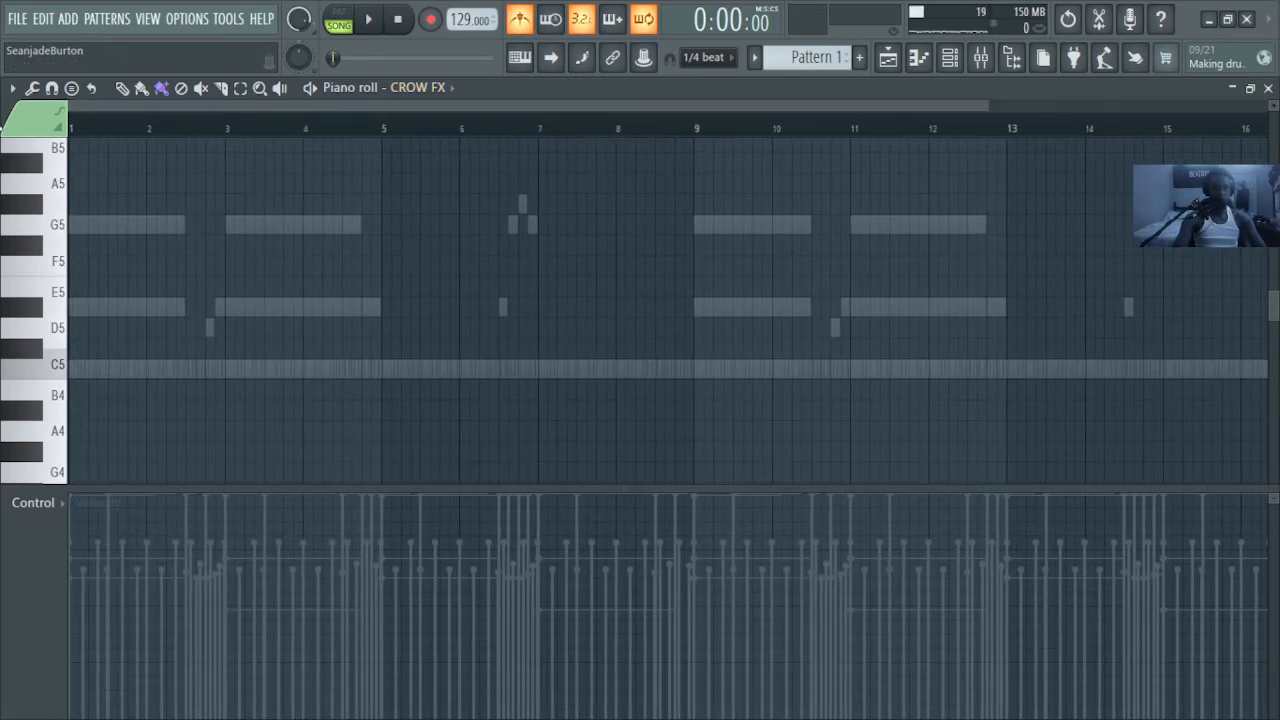
Step: Place a C5 note at the start of bar 1 in CROW FX and play it back with the beat
click(69, 369)
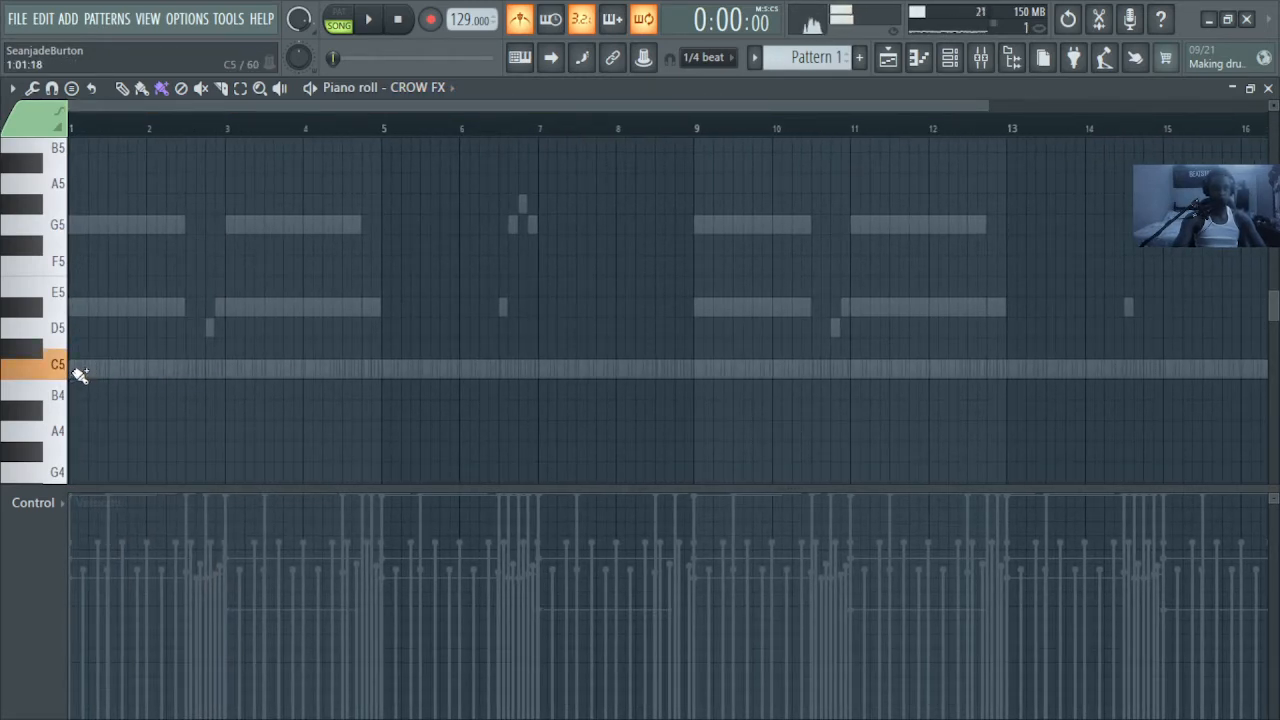
key(space)
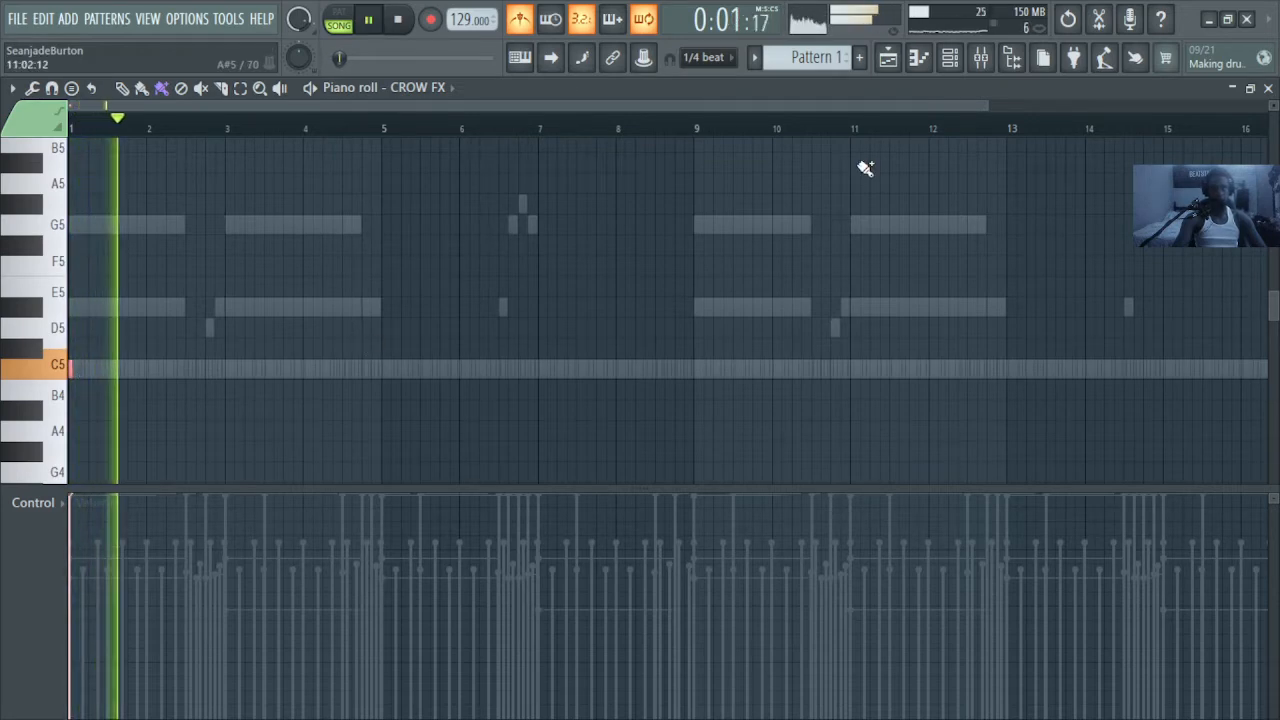
key(space)
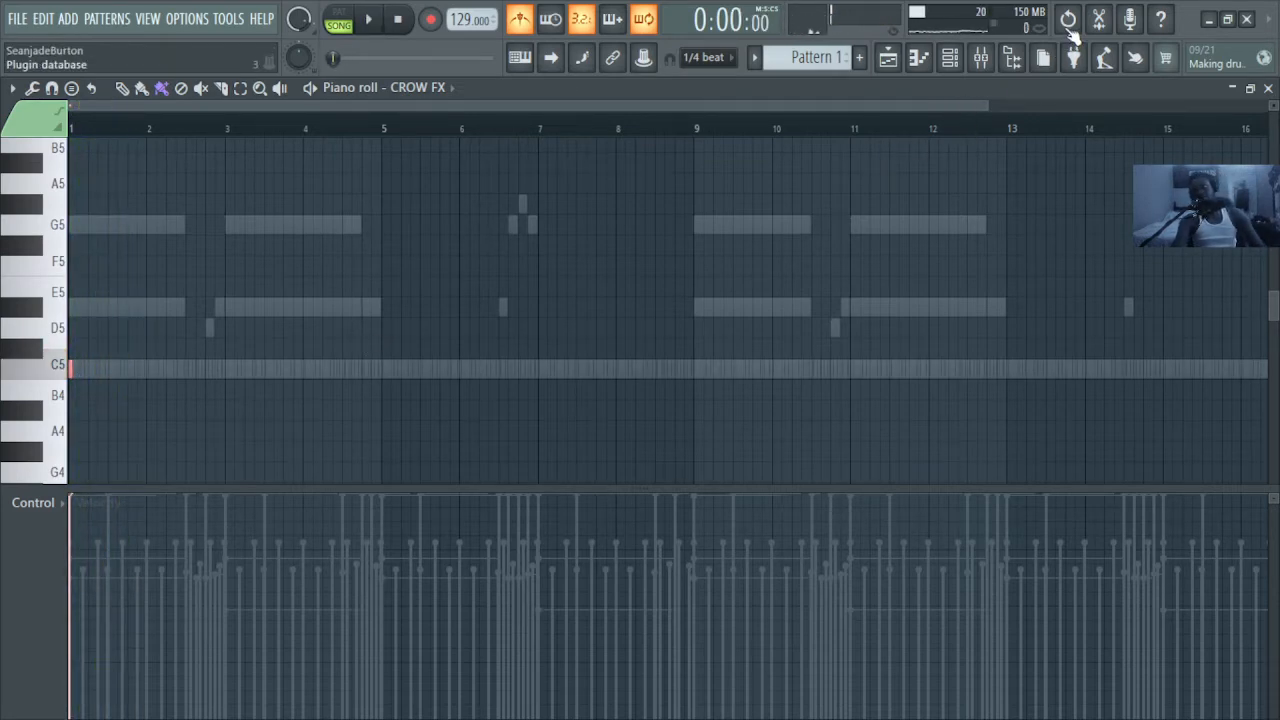
Step: Select the CROW FX mixer track and play the beat from the start several times to check its level
click(980, 58)
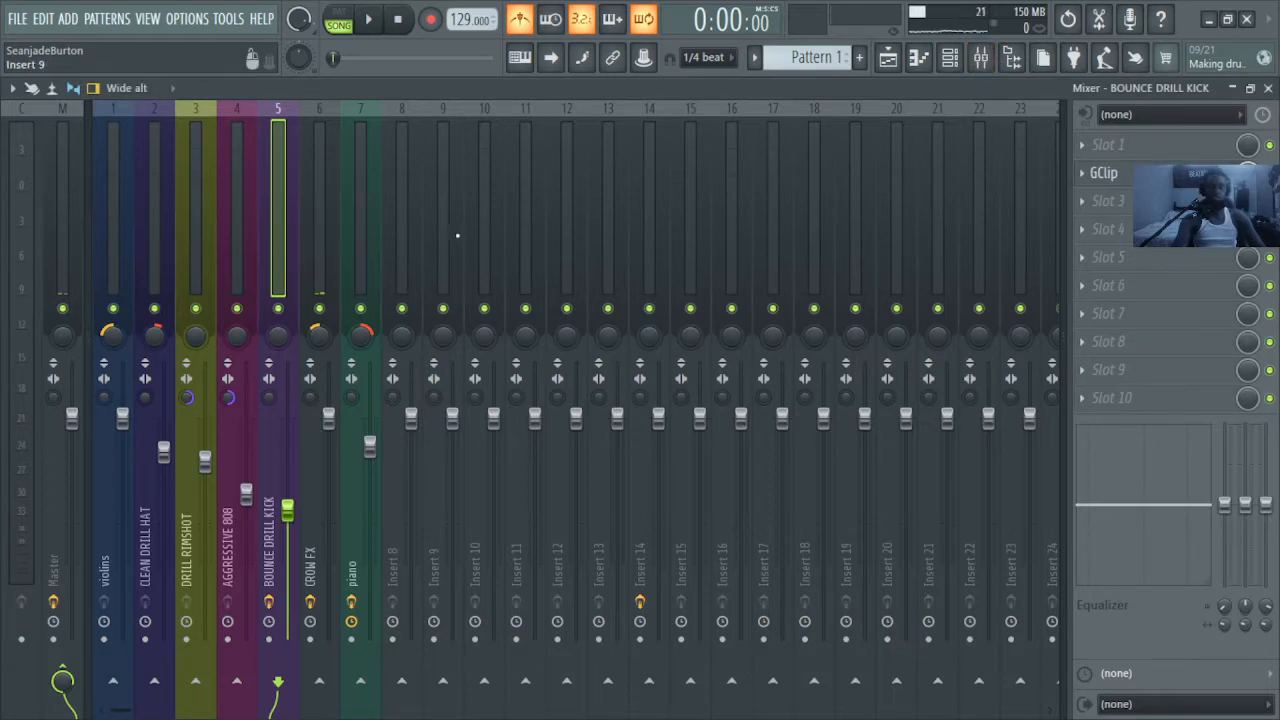
click(310, 256)
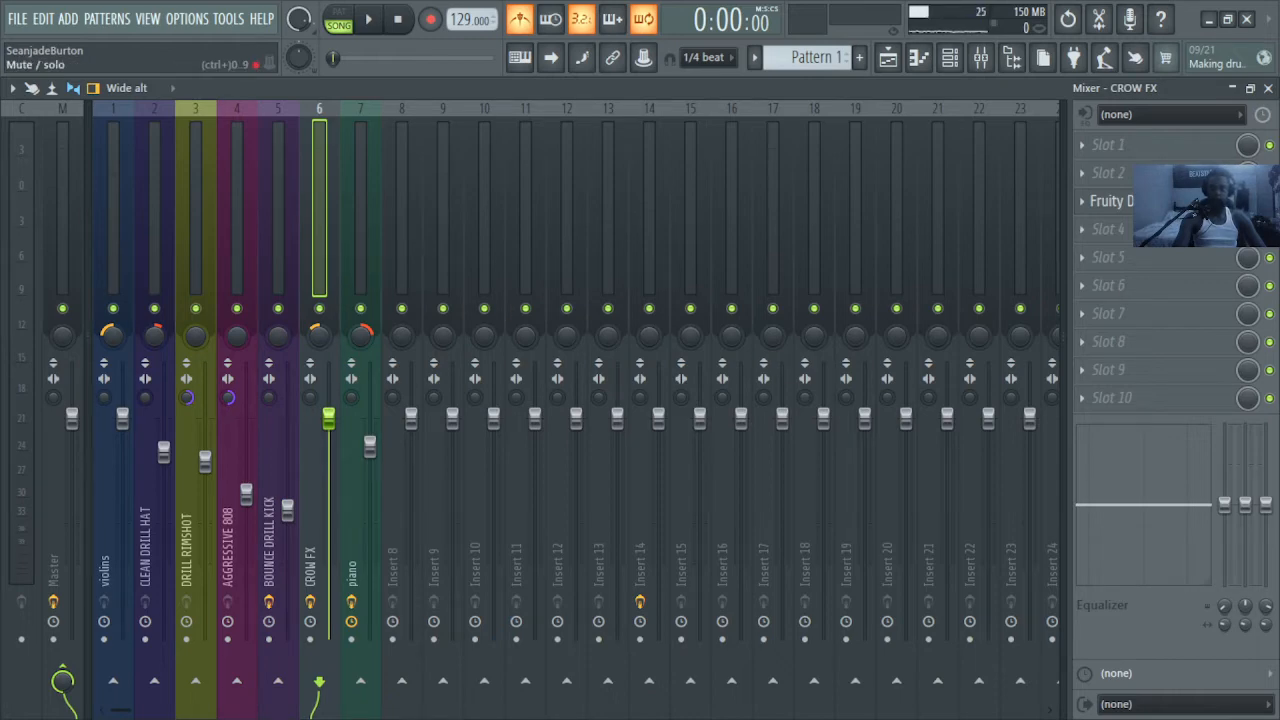
key(space)
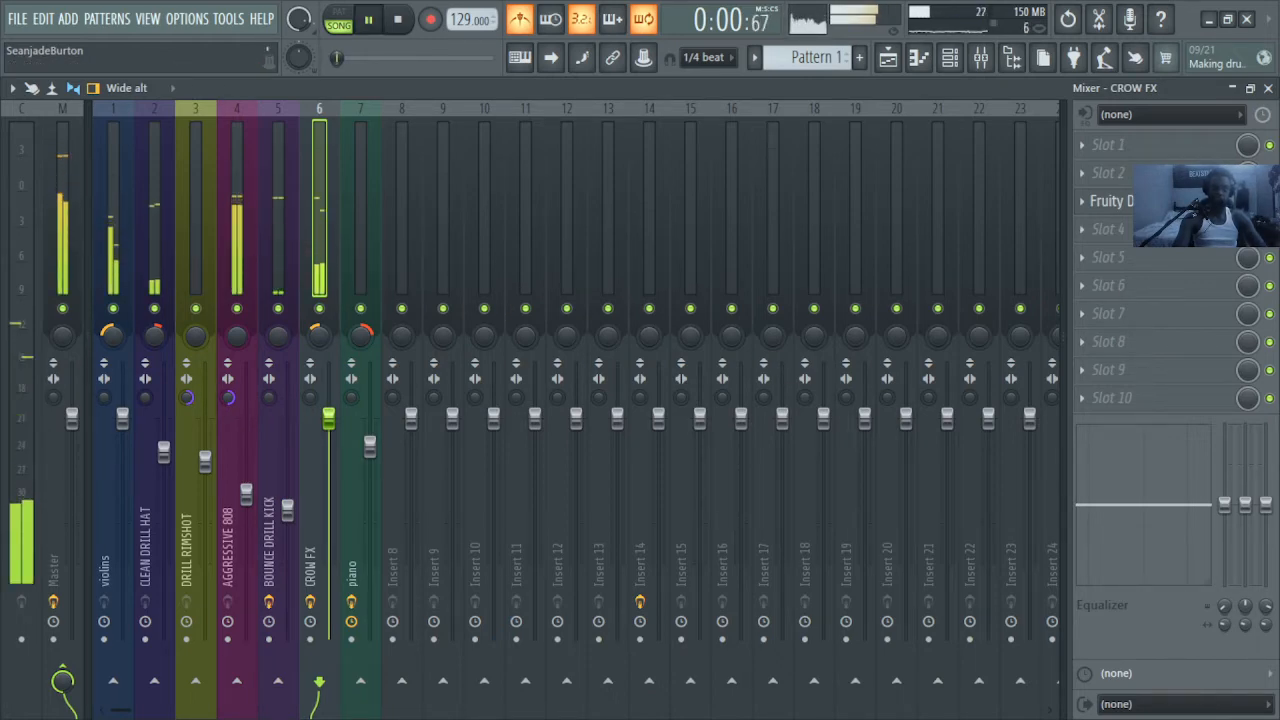
key(space)
key(space)
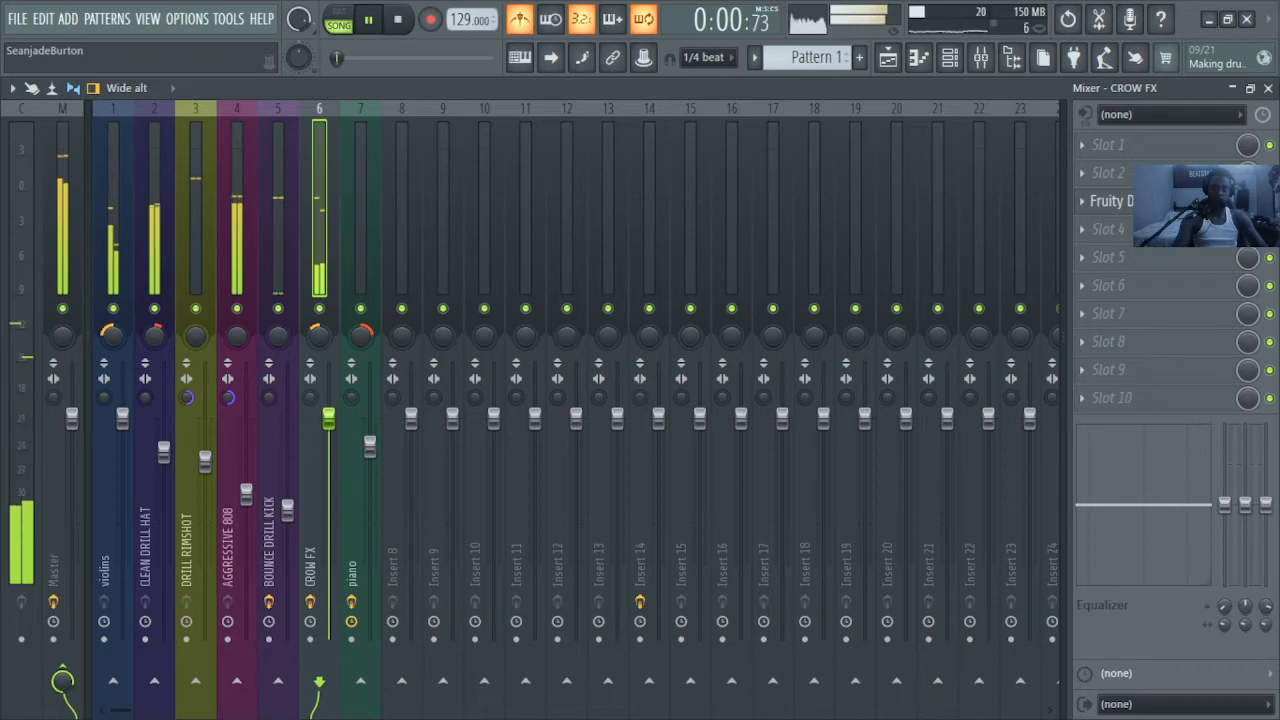
key(space)
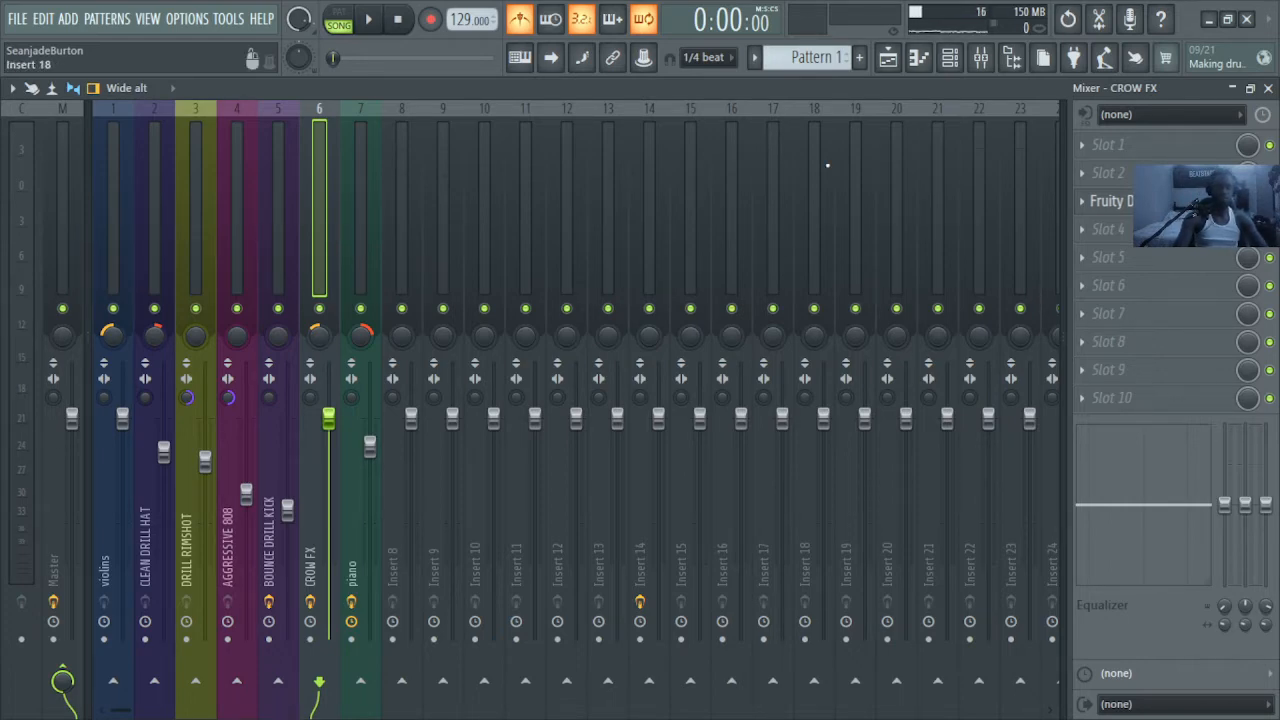
key(space)
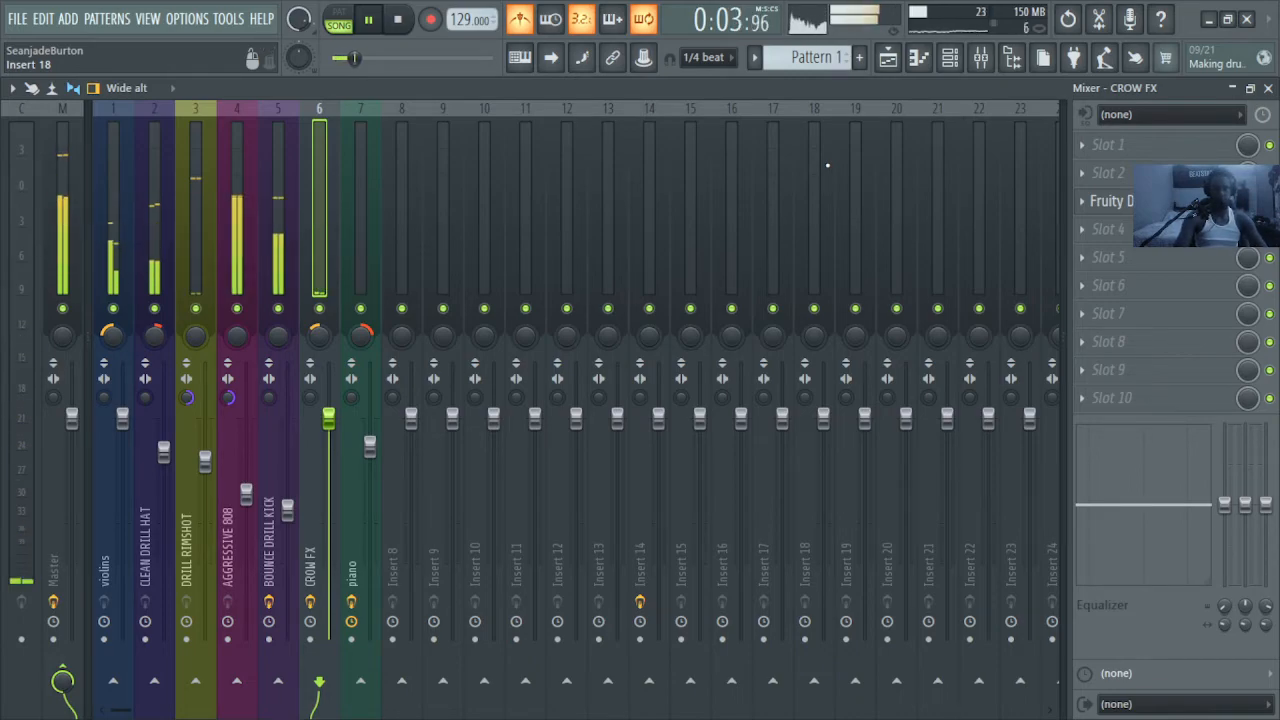
key(space)
click(888, 58)
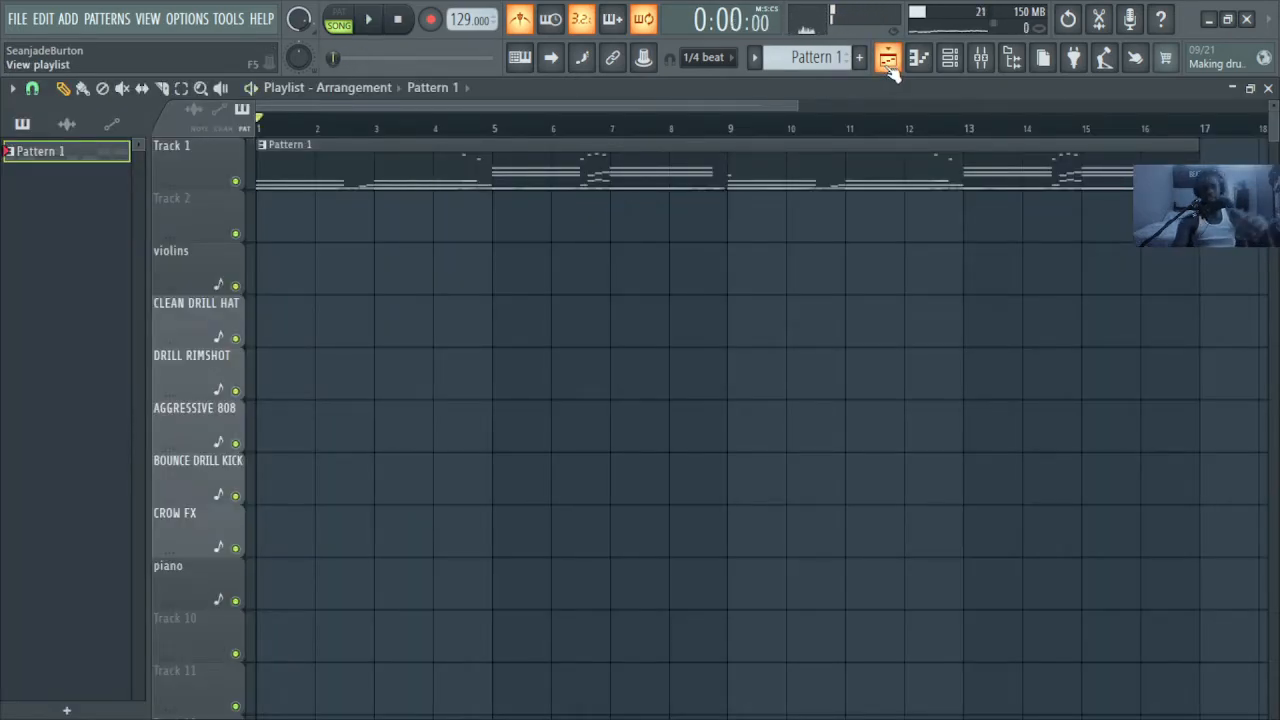
Step: Select all seven channels from violins to piano and bring up the violins mixer track
click(948, 64)
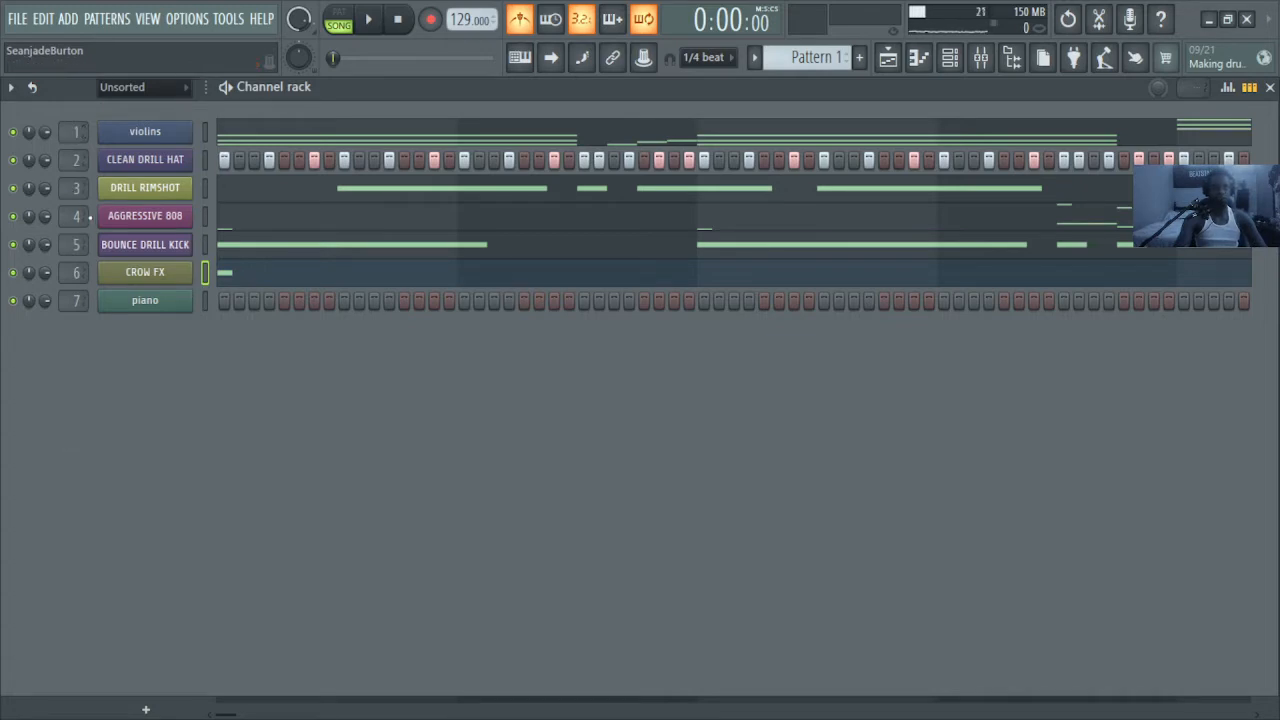
click(205, 131)
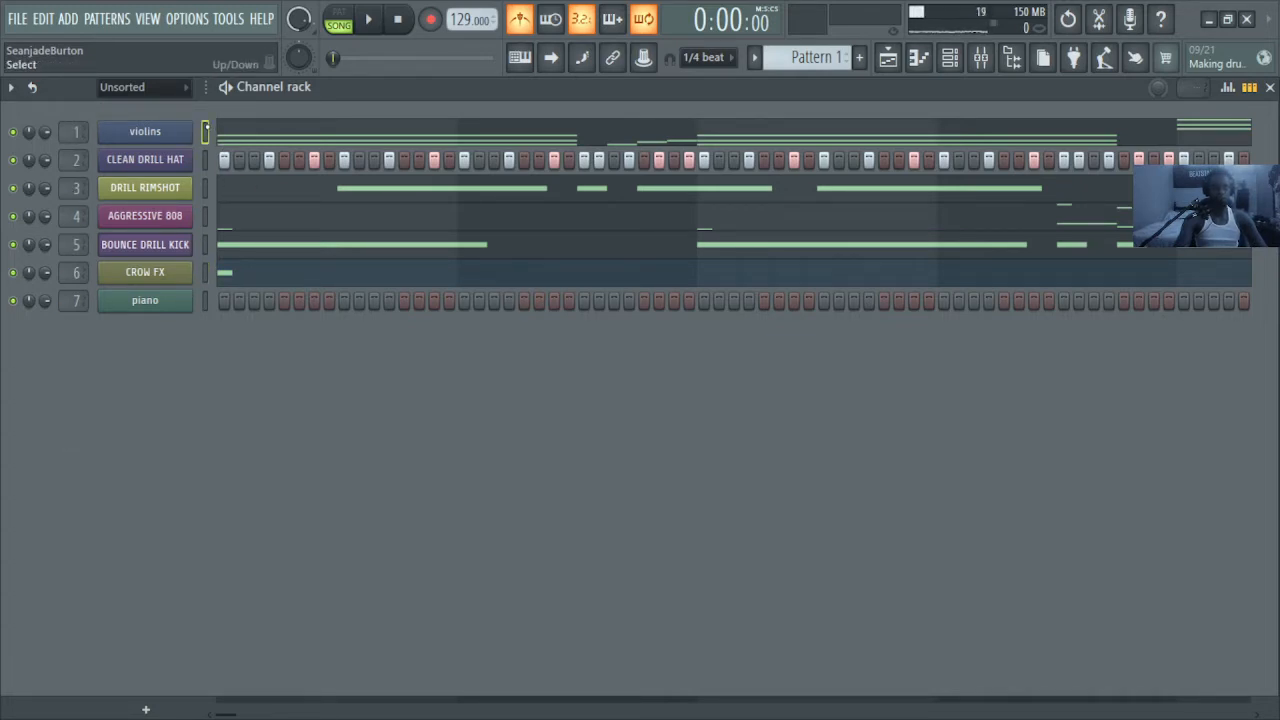
drag(205, 131, 205, 300)
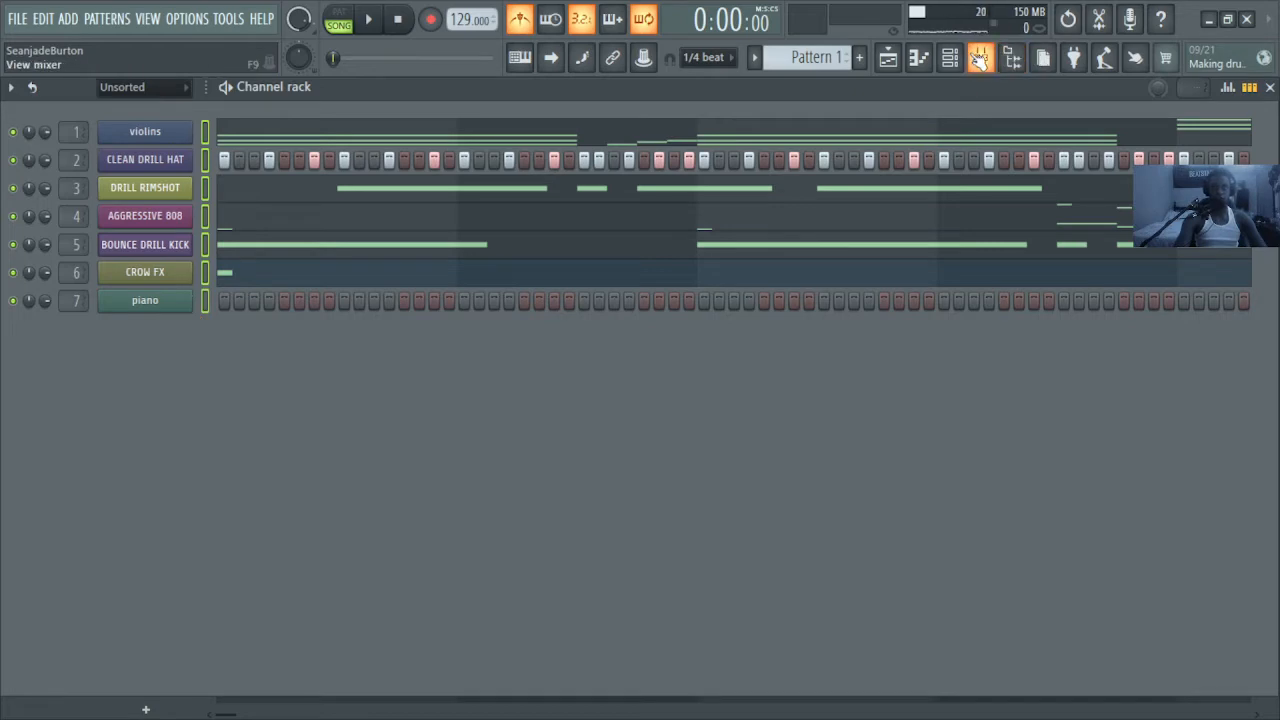
click(980, 57)
click(103, 238)
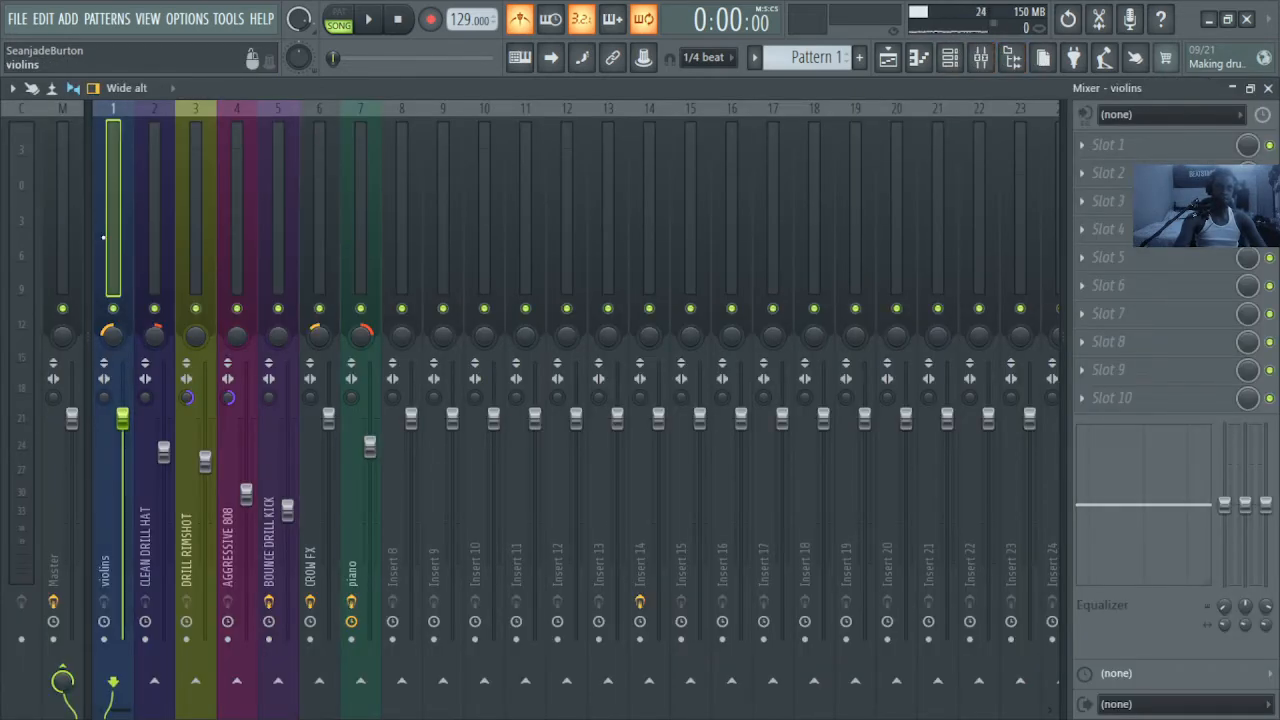
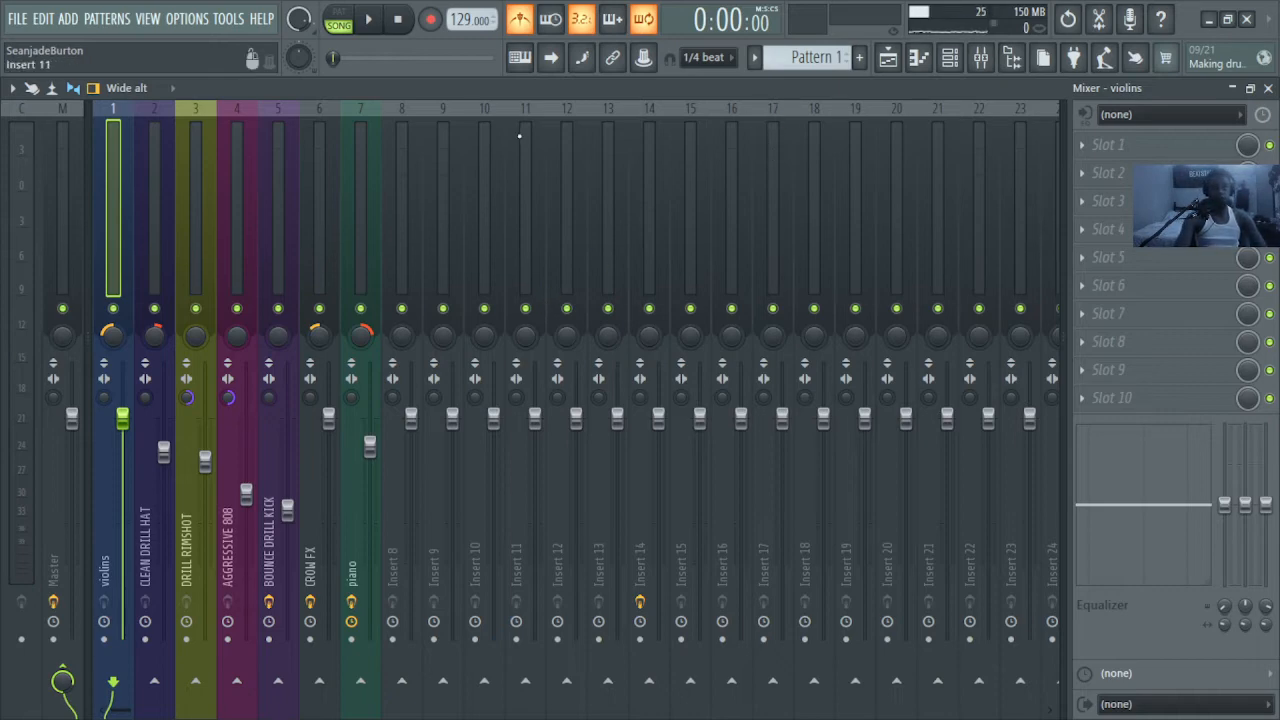
Step: Recolor the selected channels with a gradient running from red on violins to green on piano
click(949, 60)
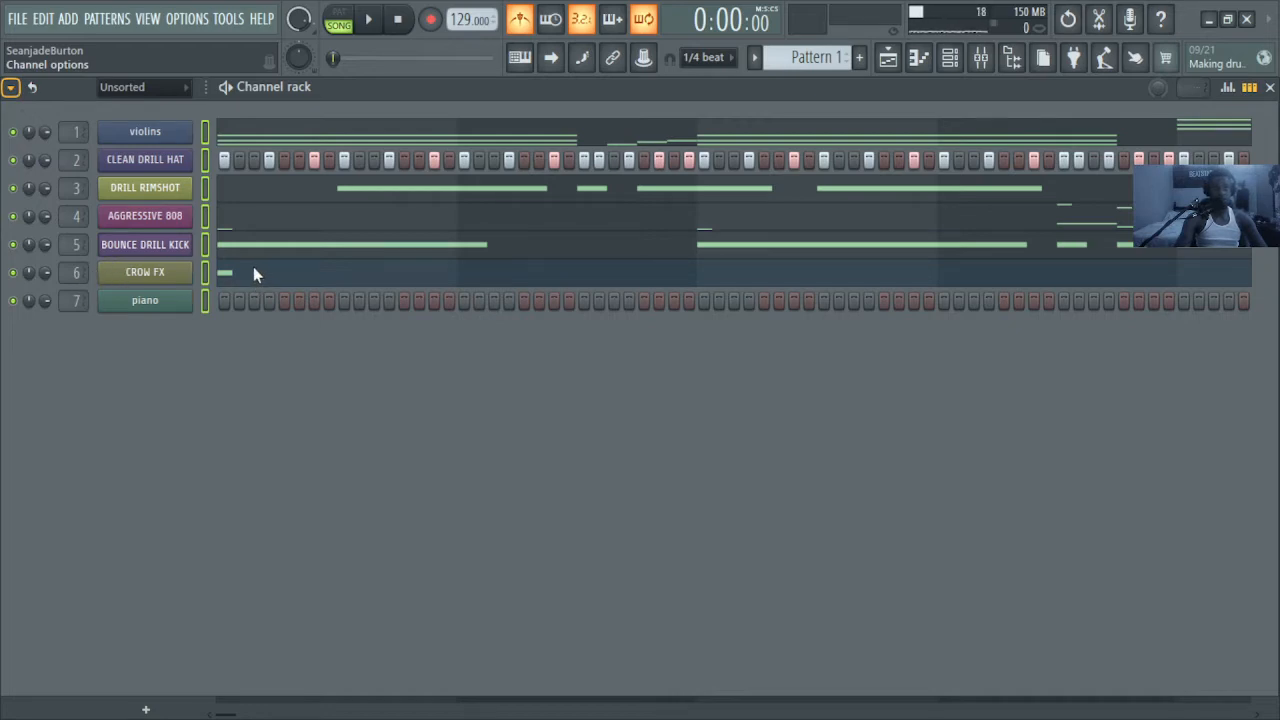
click(311, 279)
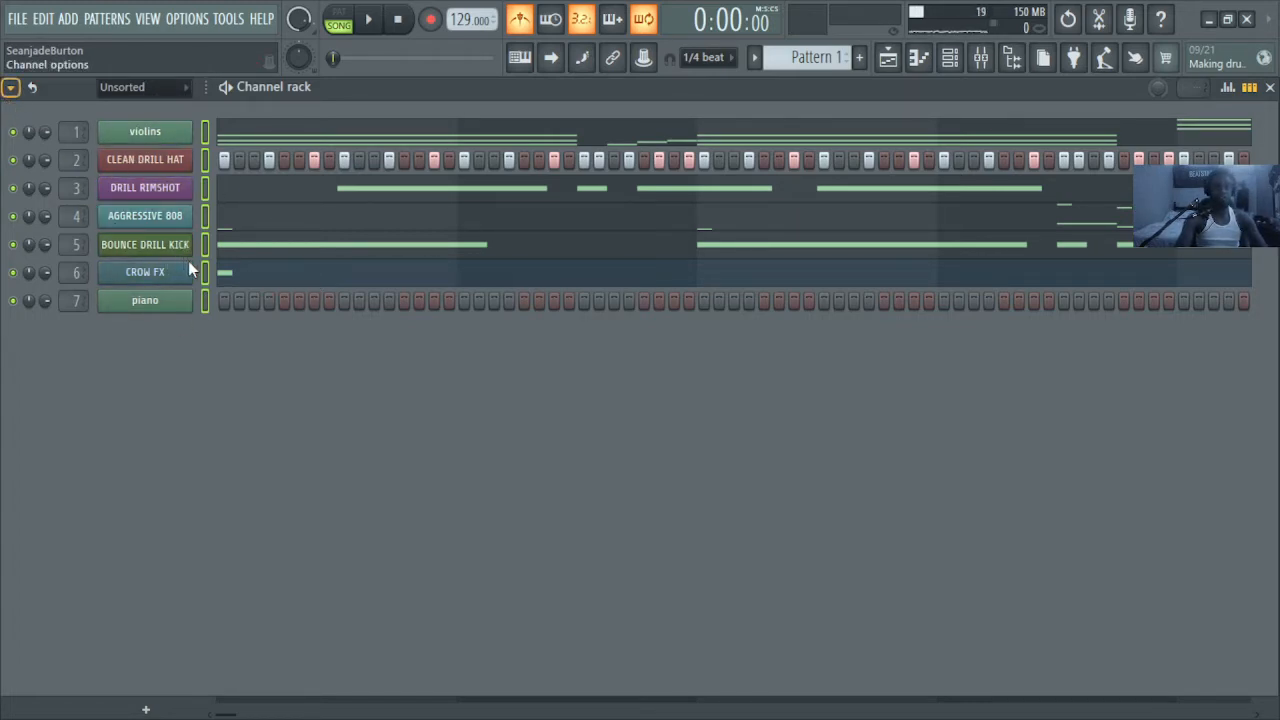
click(267, 266)
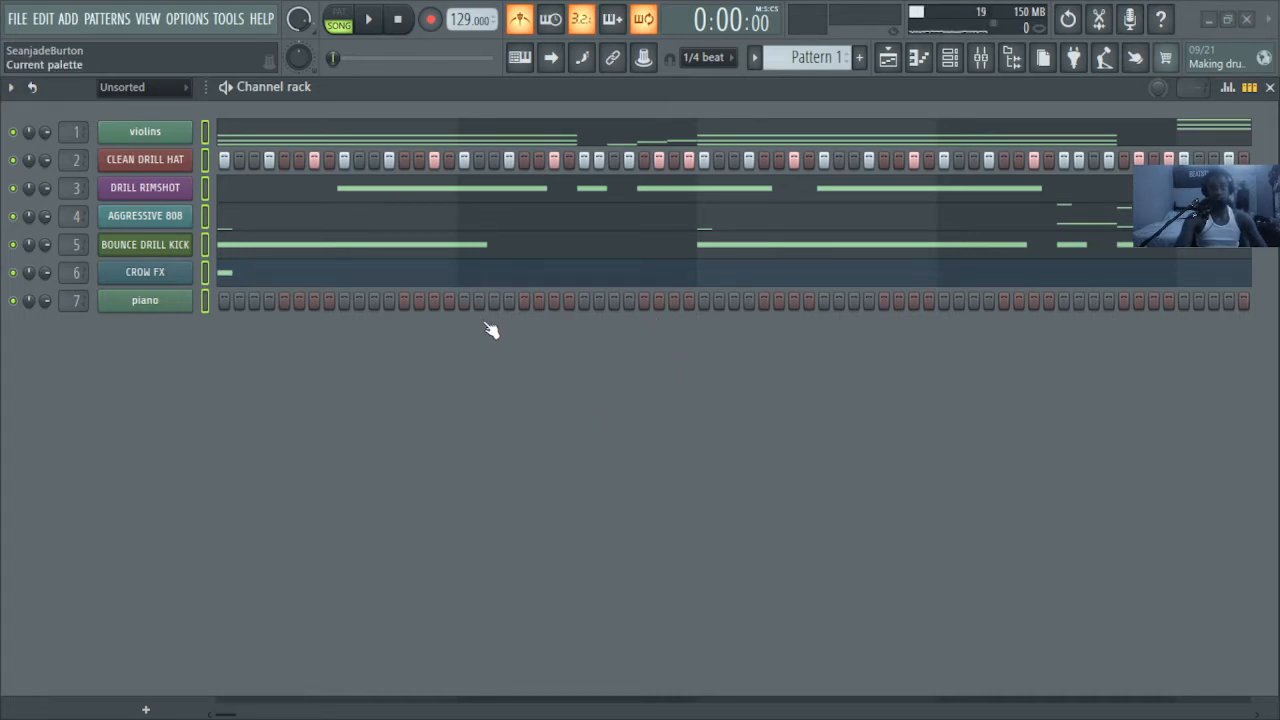
click(804, 667)
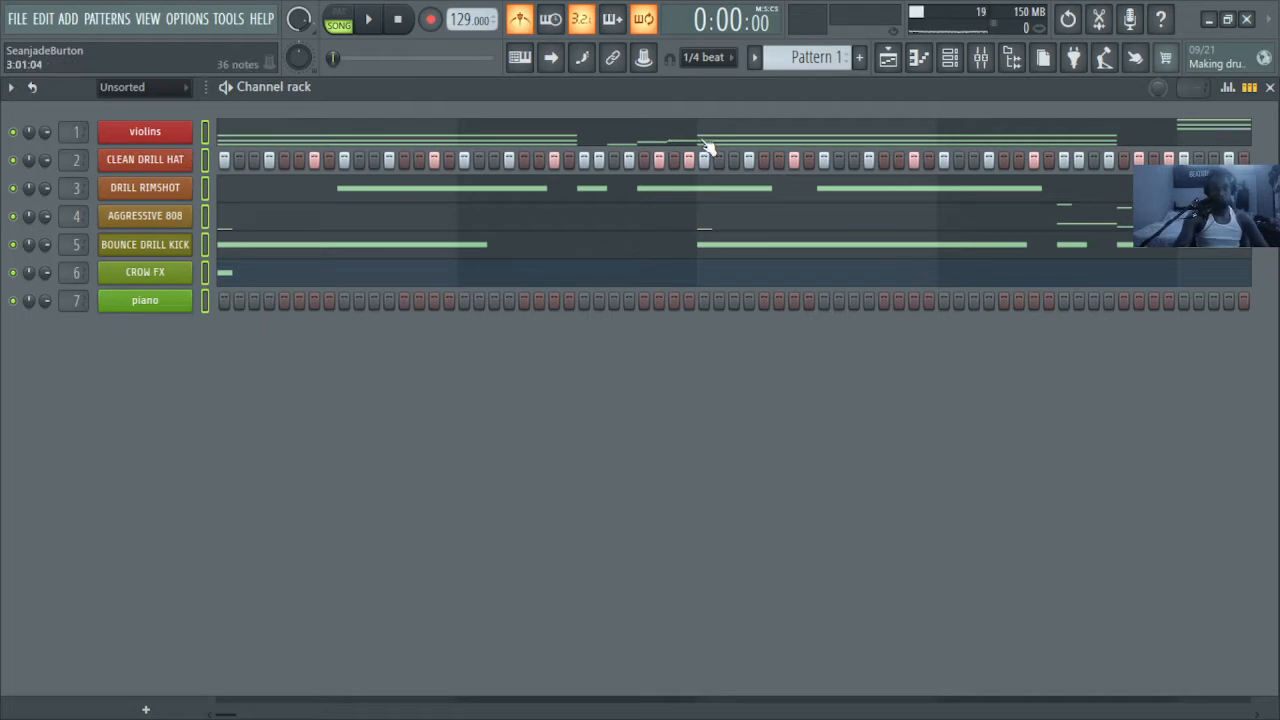
Step: Play the opening of the beat while watching the channel rack
click(889, 60)
click(889, 62)
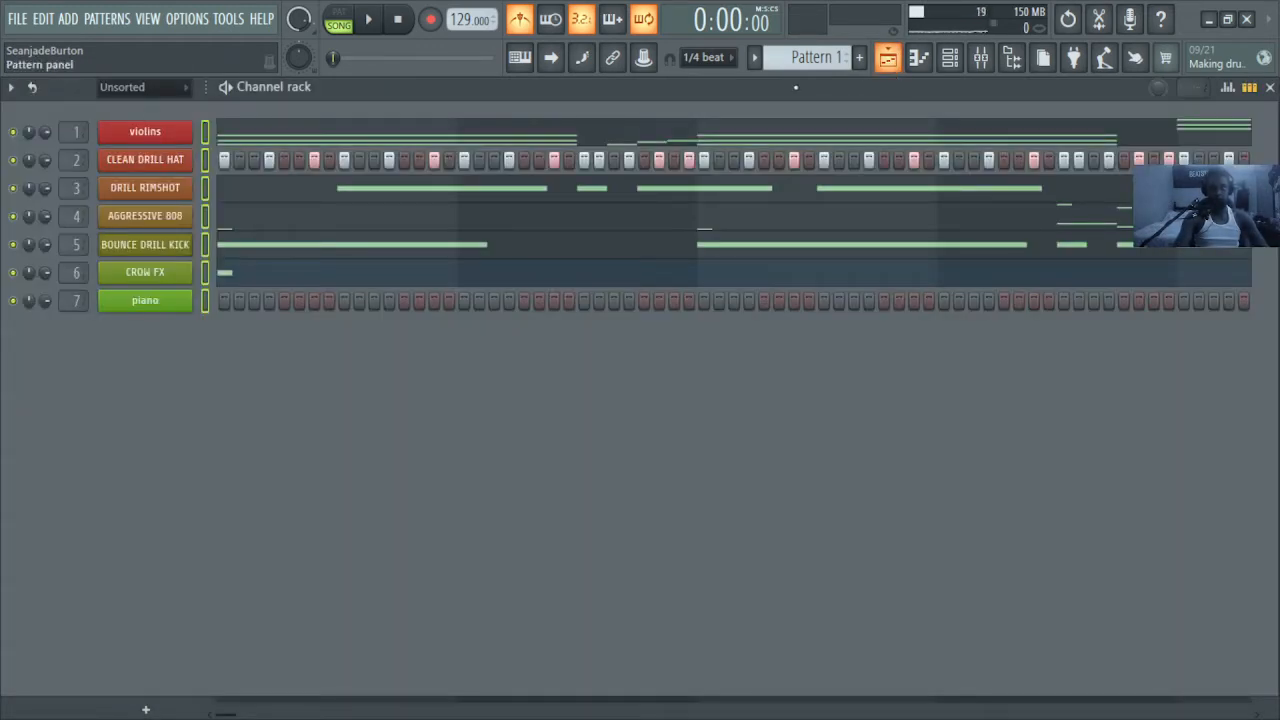
key(space)
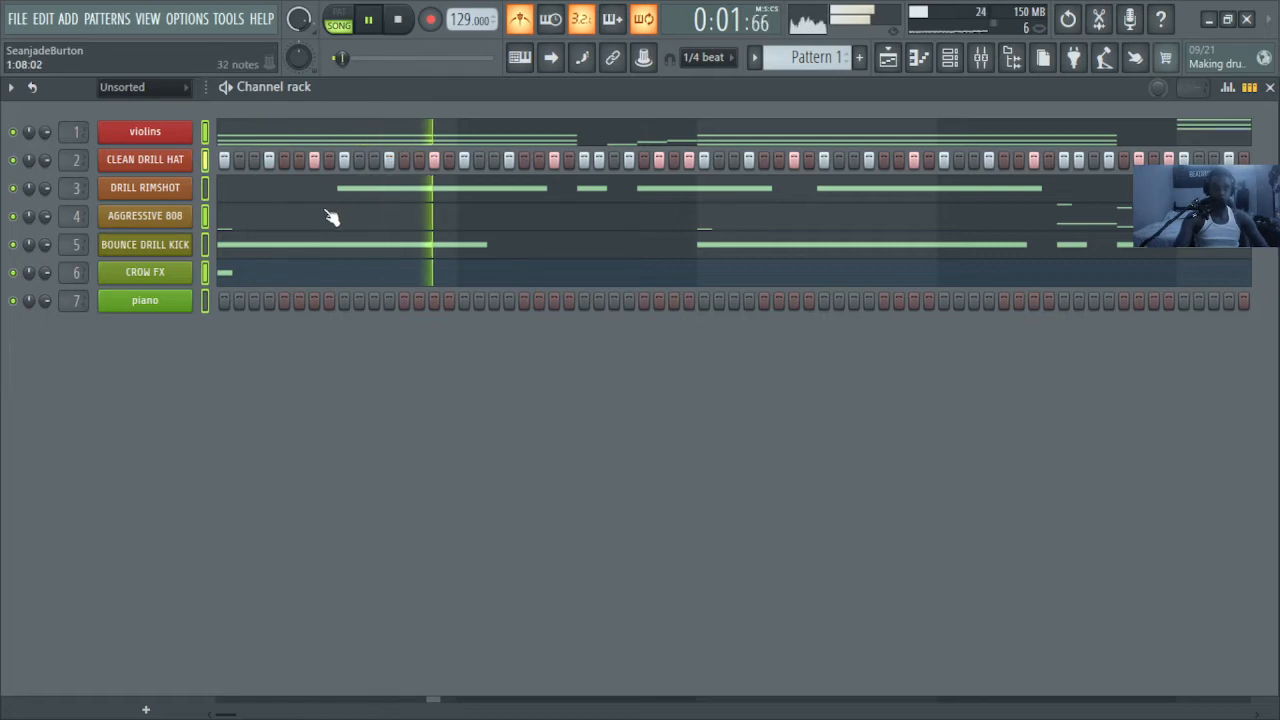
key(space)
Step: Select the piano channel and inspect the Fruity parametric EQ 2 on its mixer track
click(205, 300)
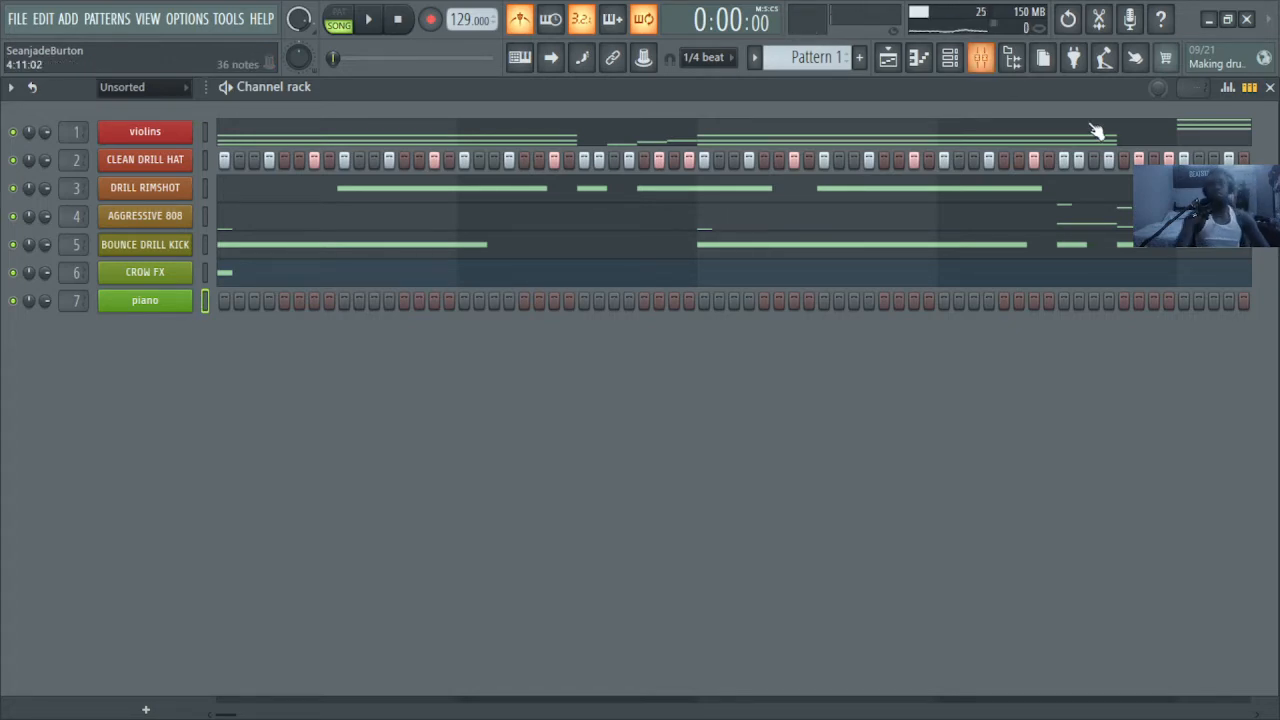
click(981, 58)
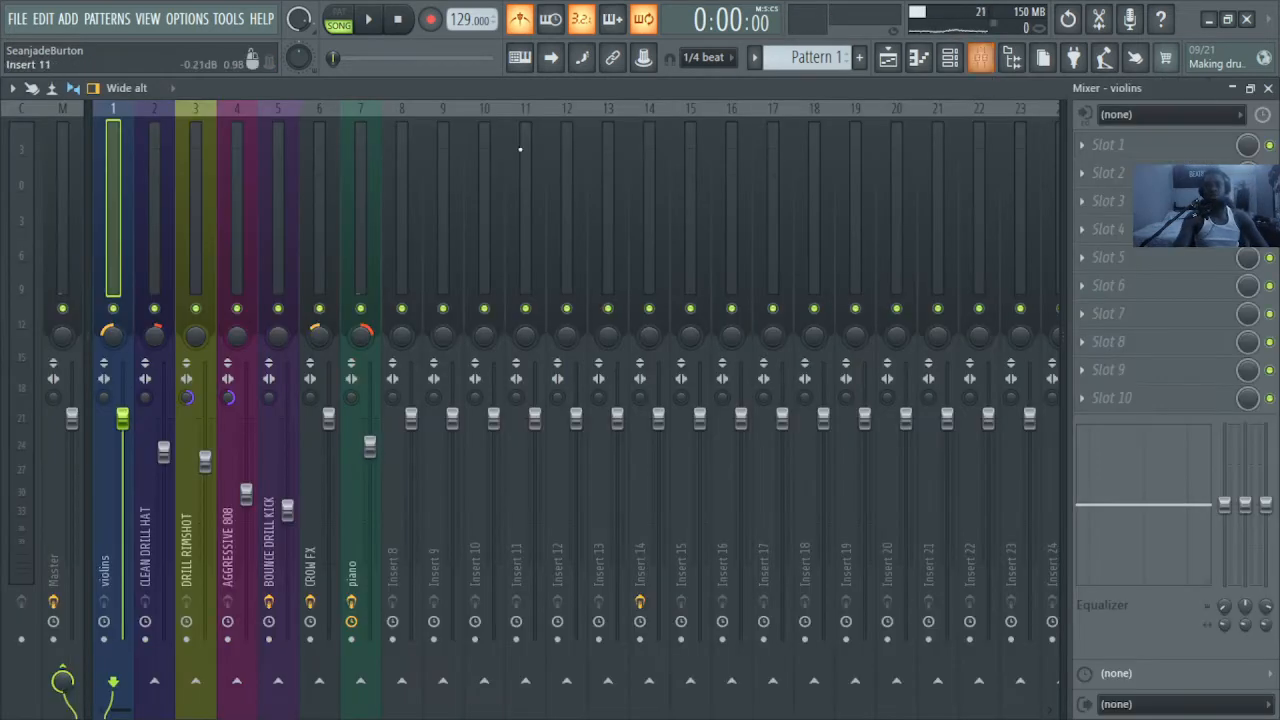
click(341, 240)
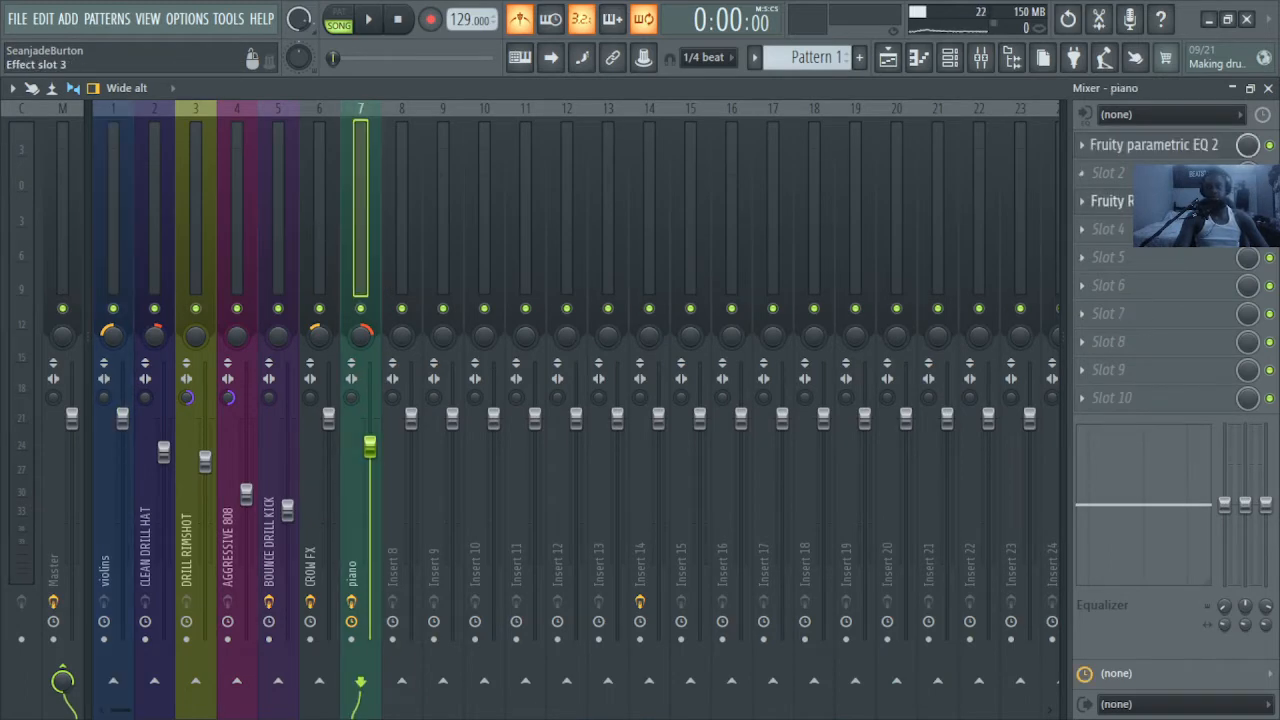
click(1150, 144)
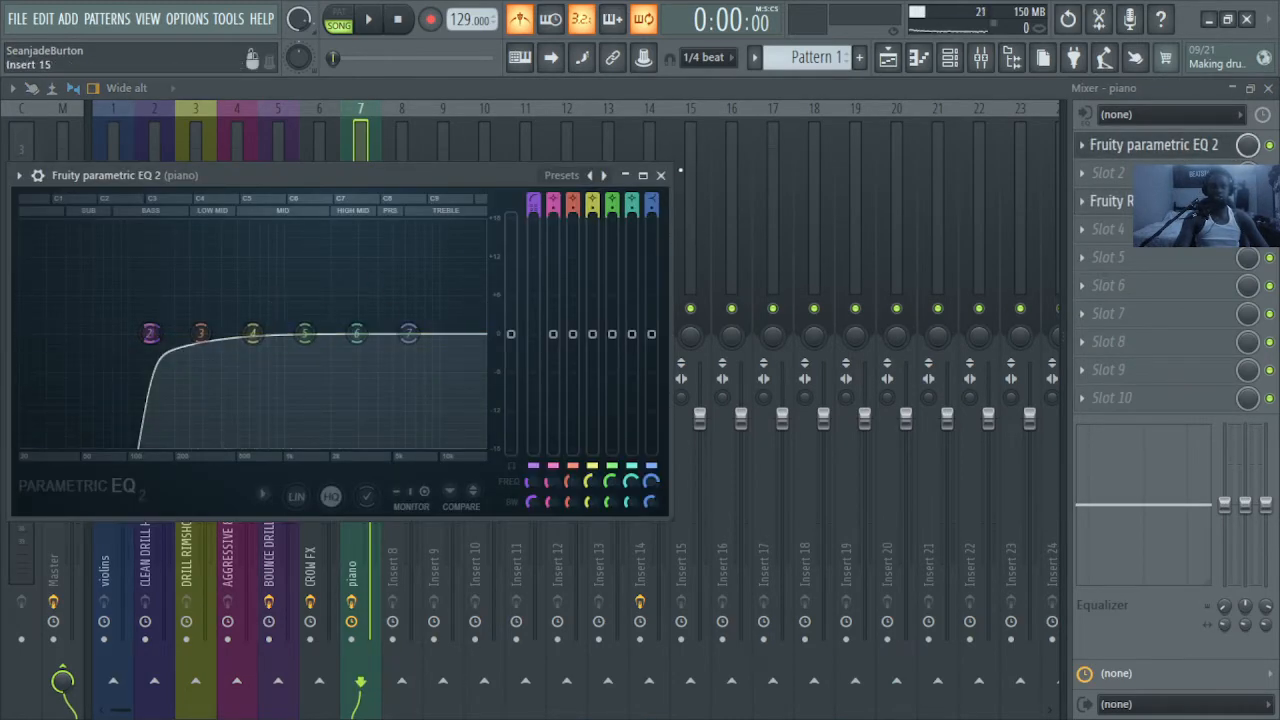
click(661, 176)
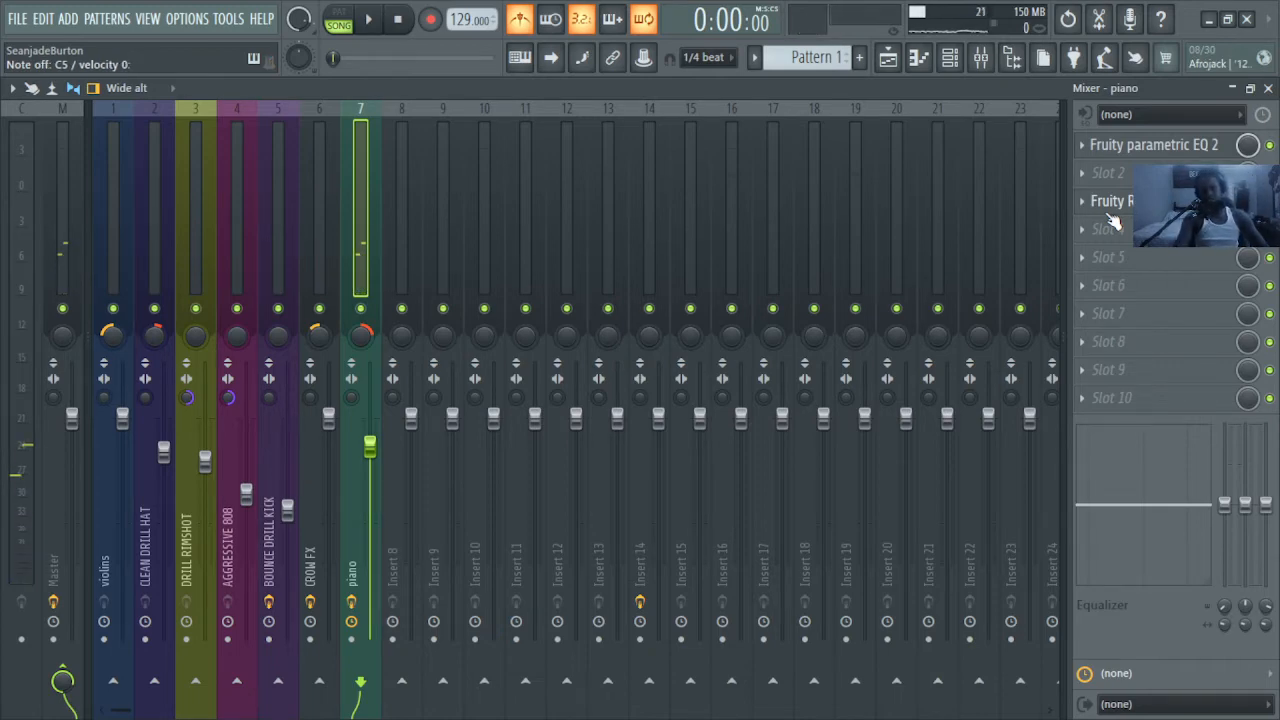
Step: Play the beat from the start with the piano channel selected to audition piano notes over it
click(888, 59)
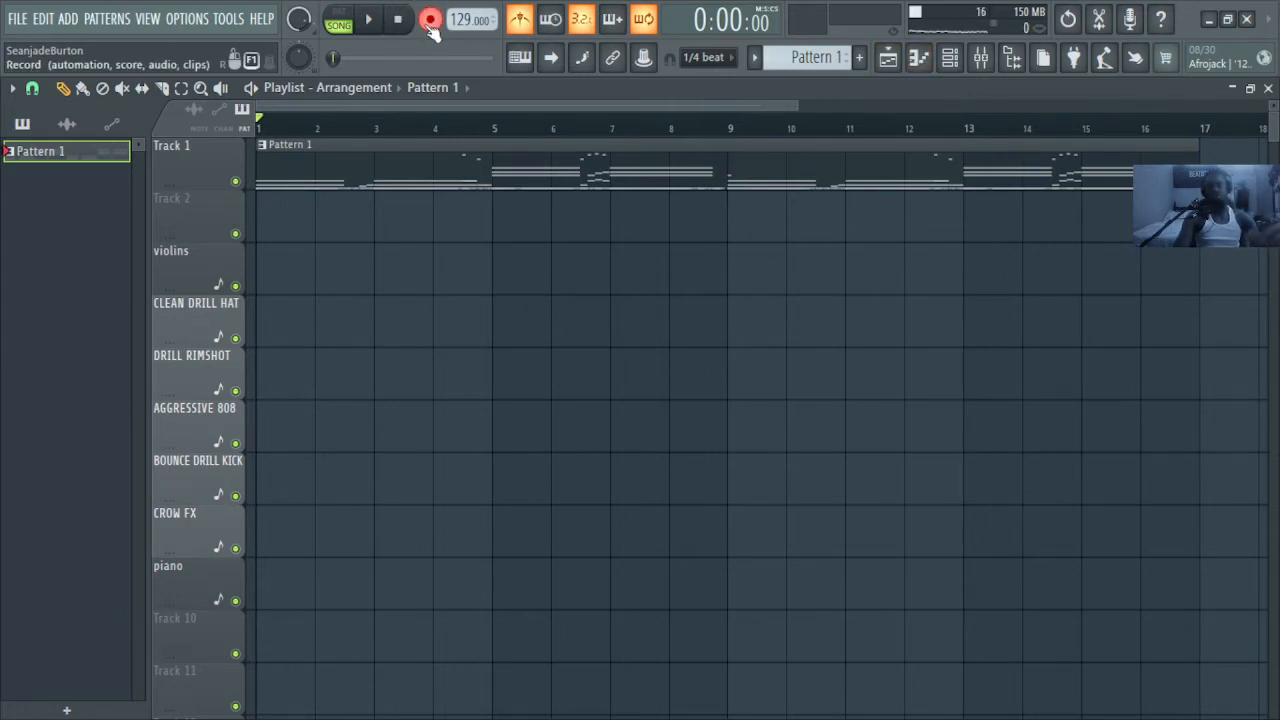
click(962, 57)
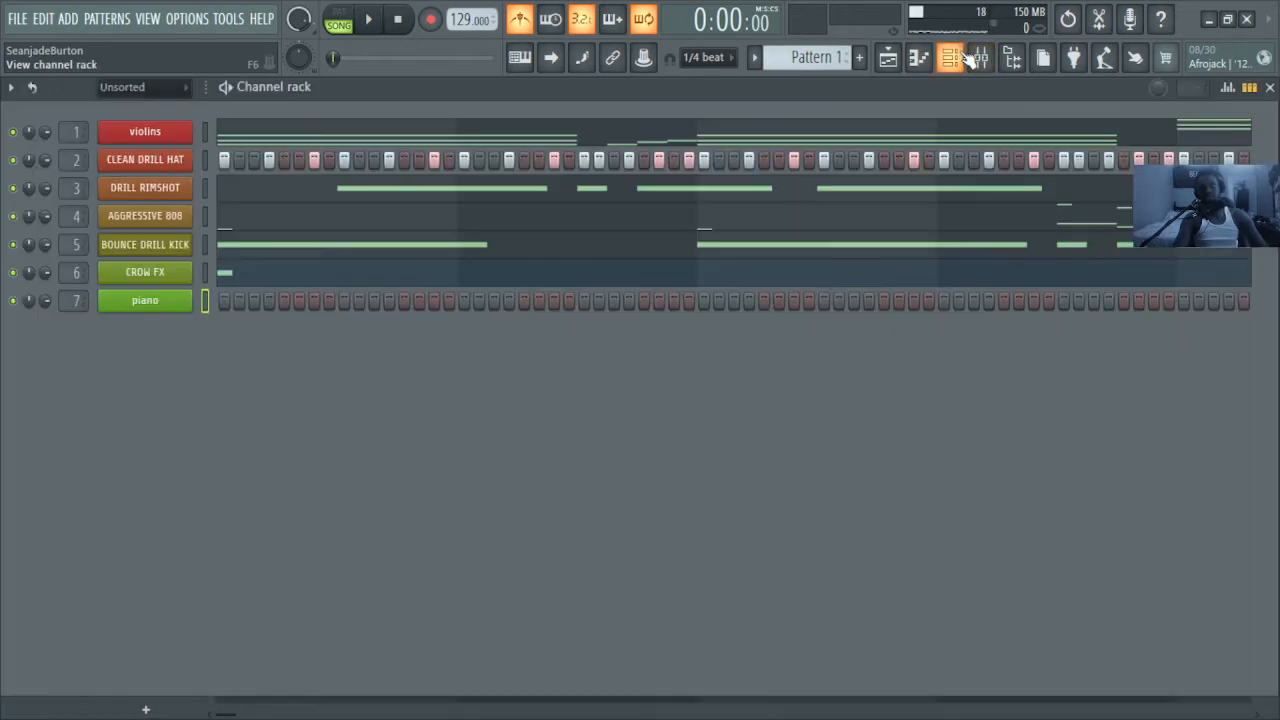
key(space)
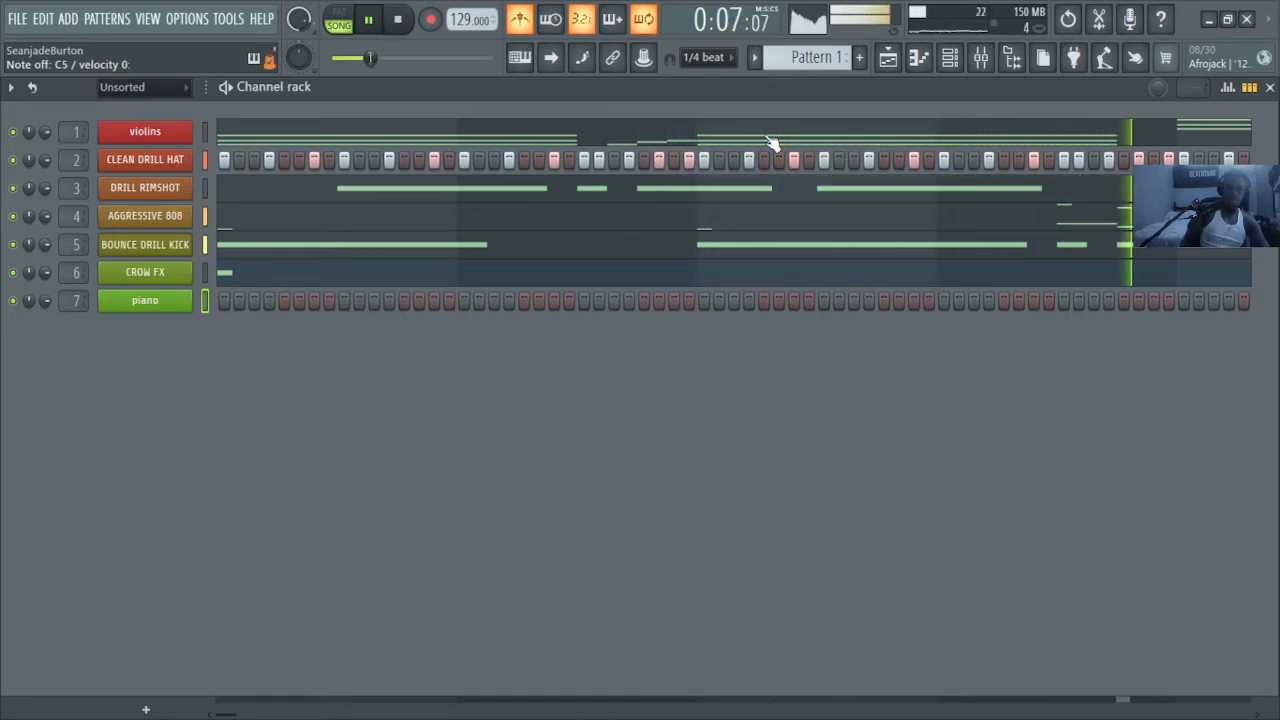
key(space)
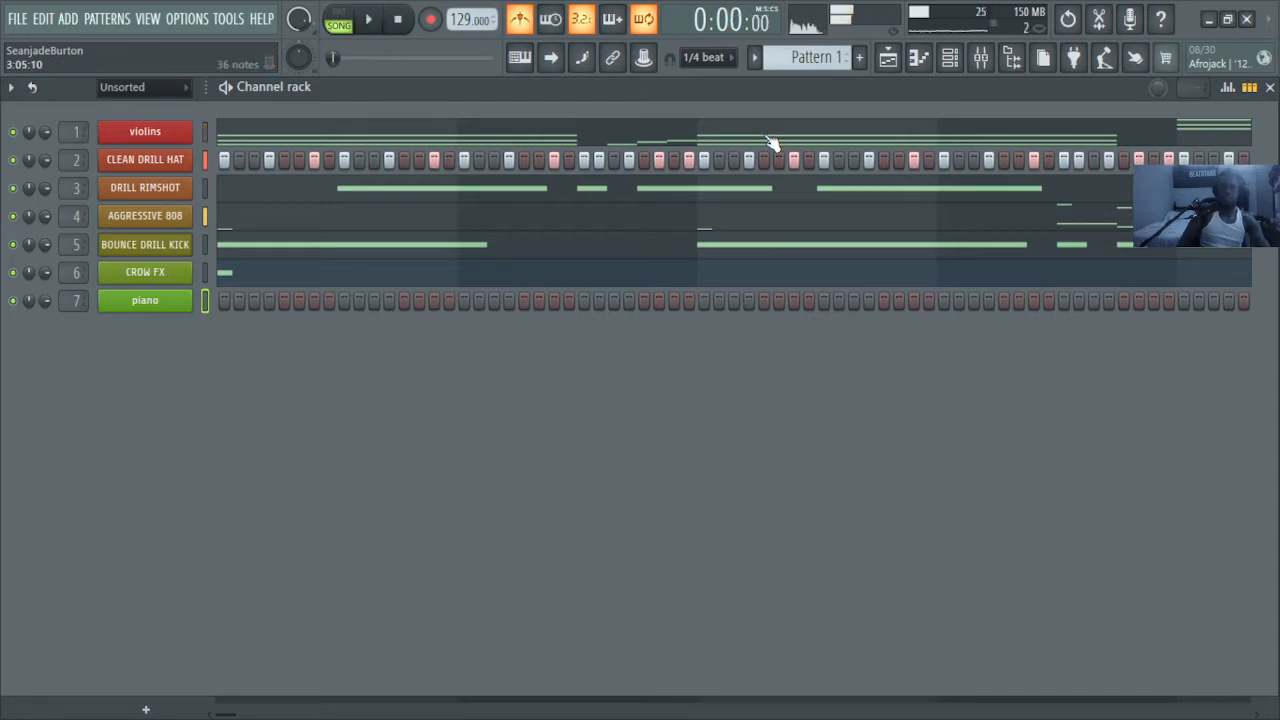
Step: Split Pattern 1 into a separate pattern for each channel and delete the remaining 16-bar violins clip from Track 1 of the playlist
click(890, 62)
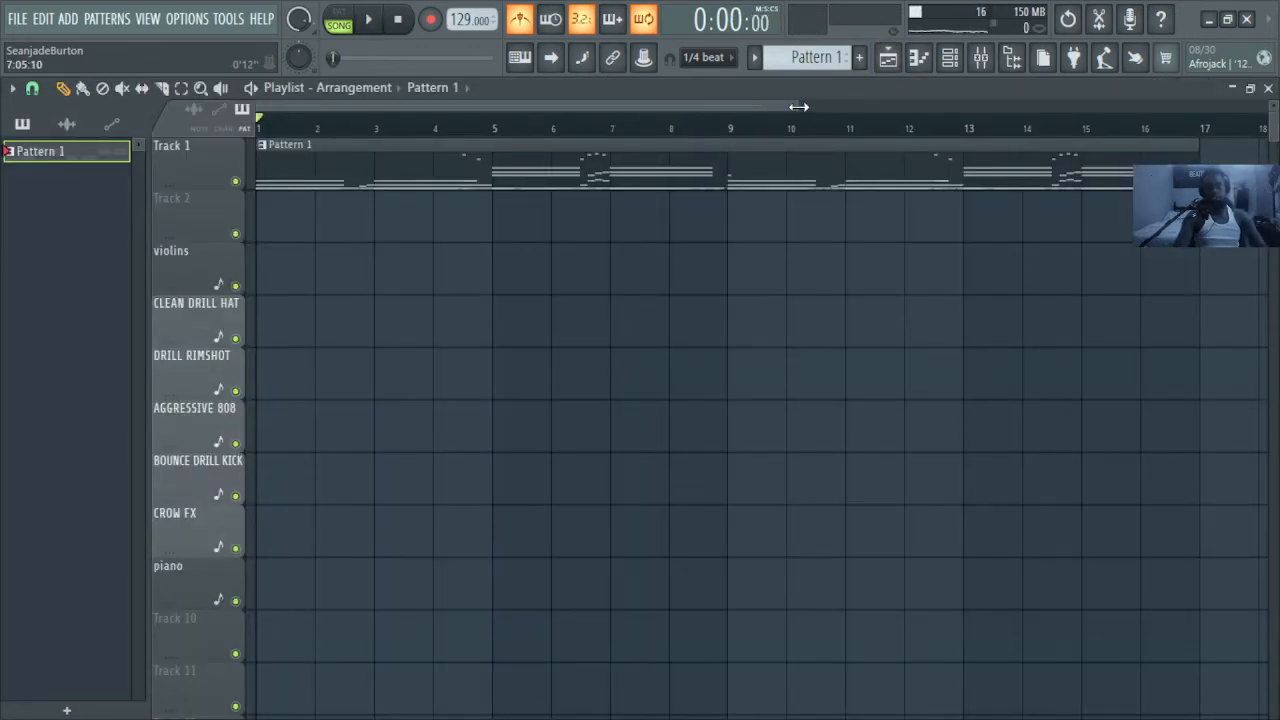
drag(798, 106, 1058, 110)
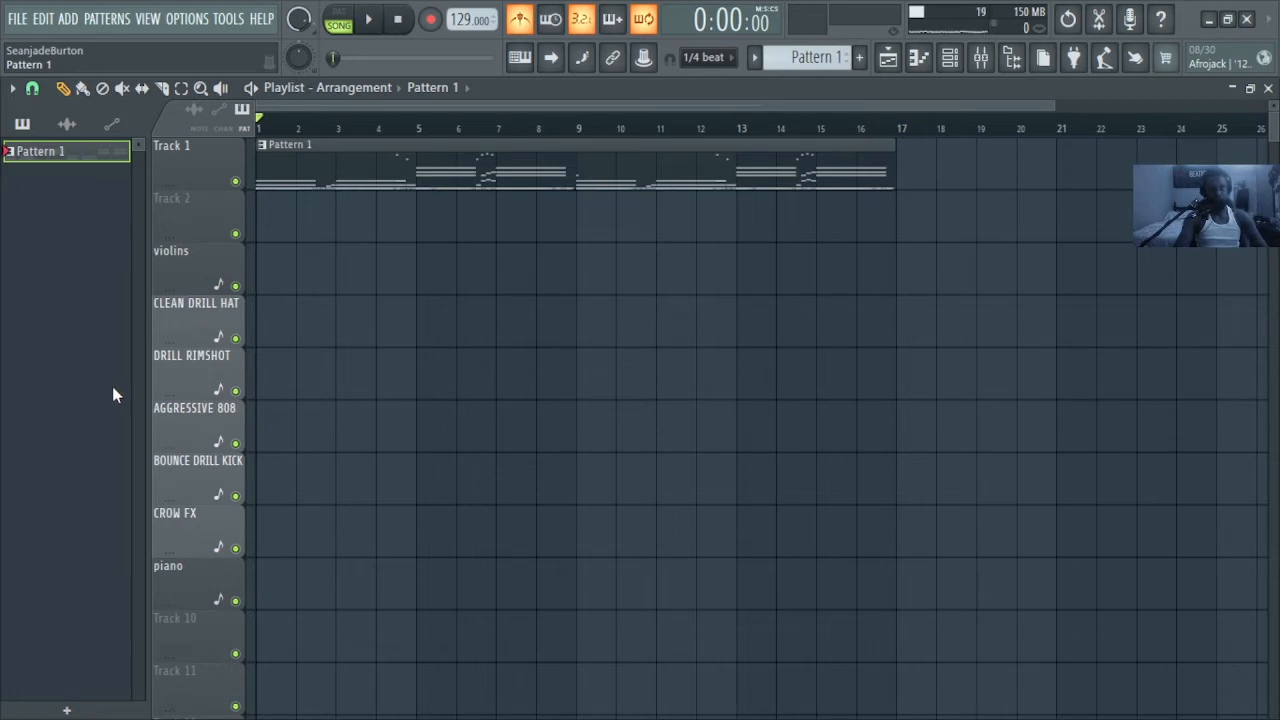
click(155, 447)
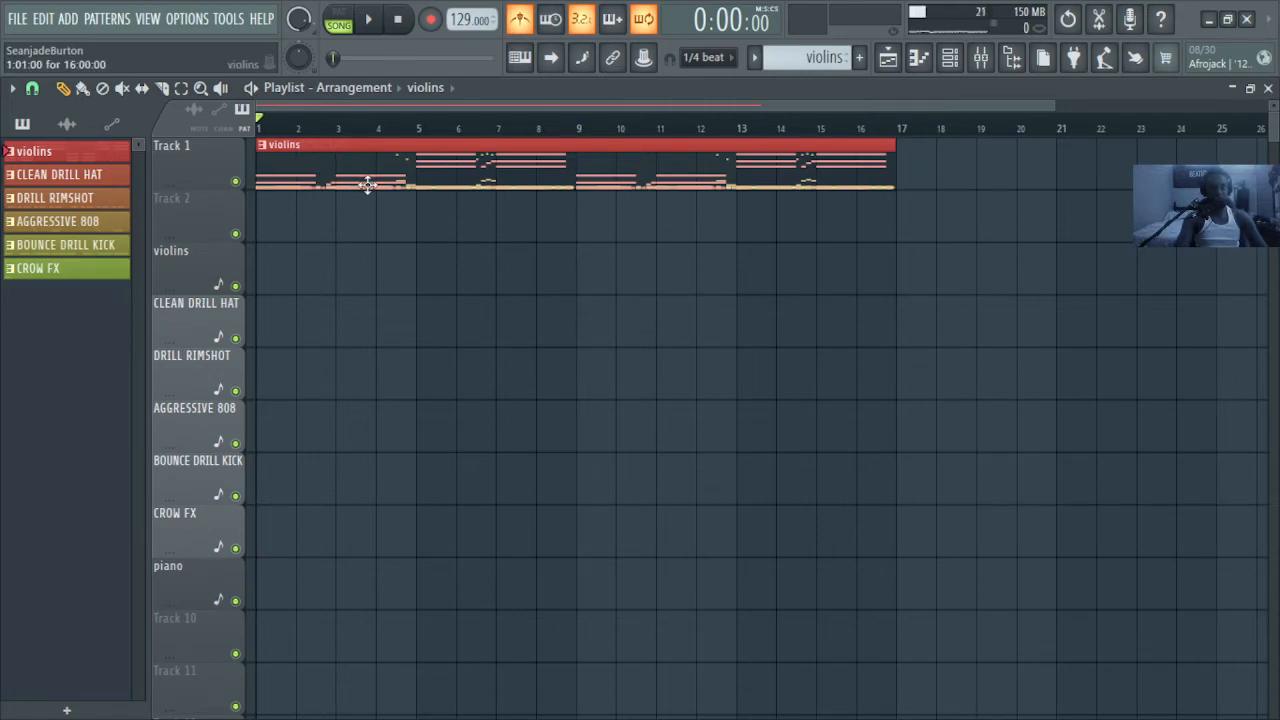
key(ctrl+a)
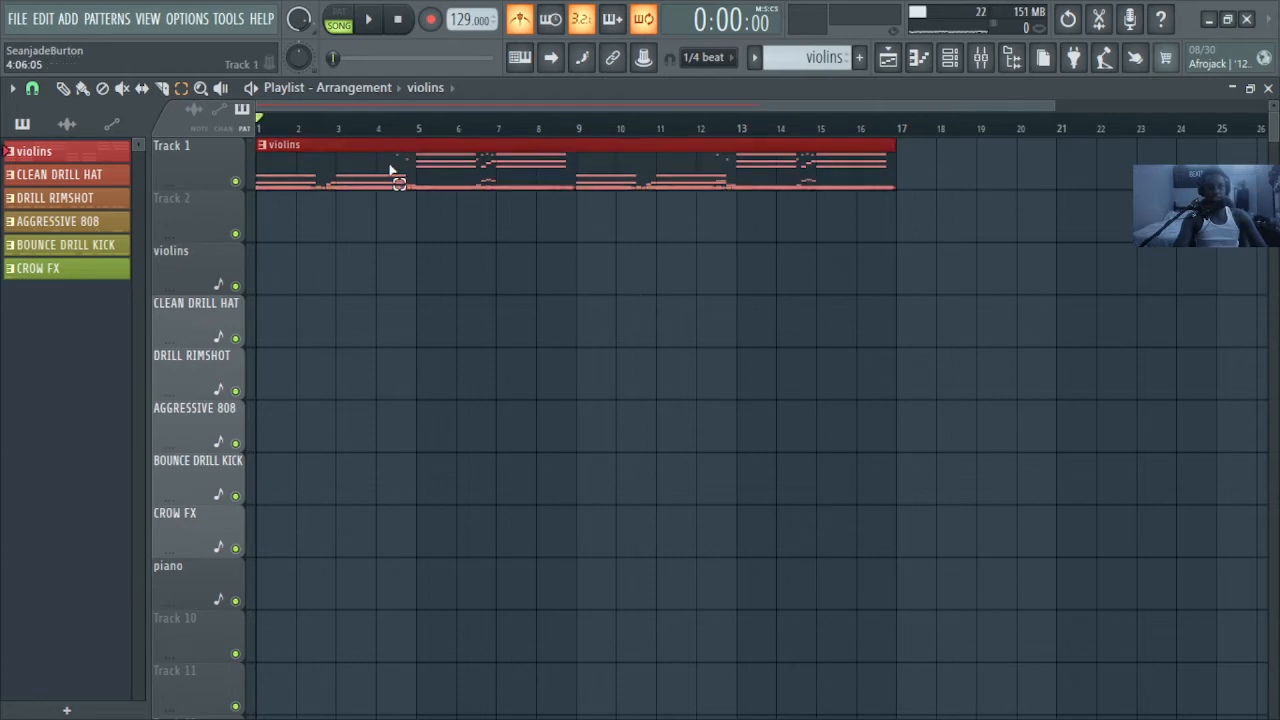
key(Delete)
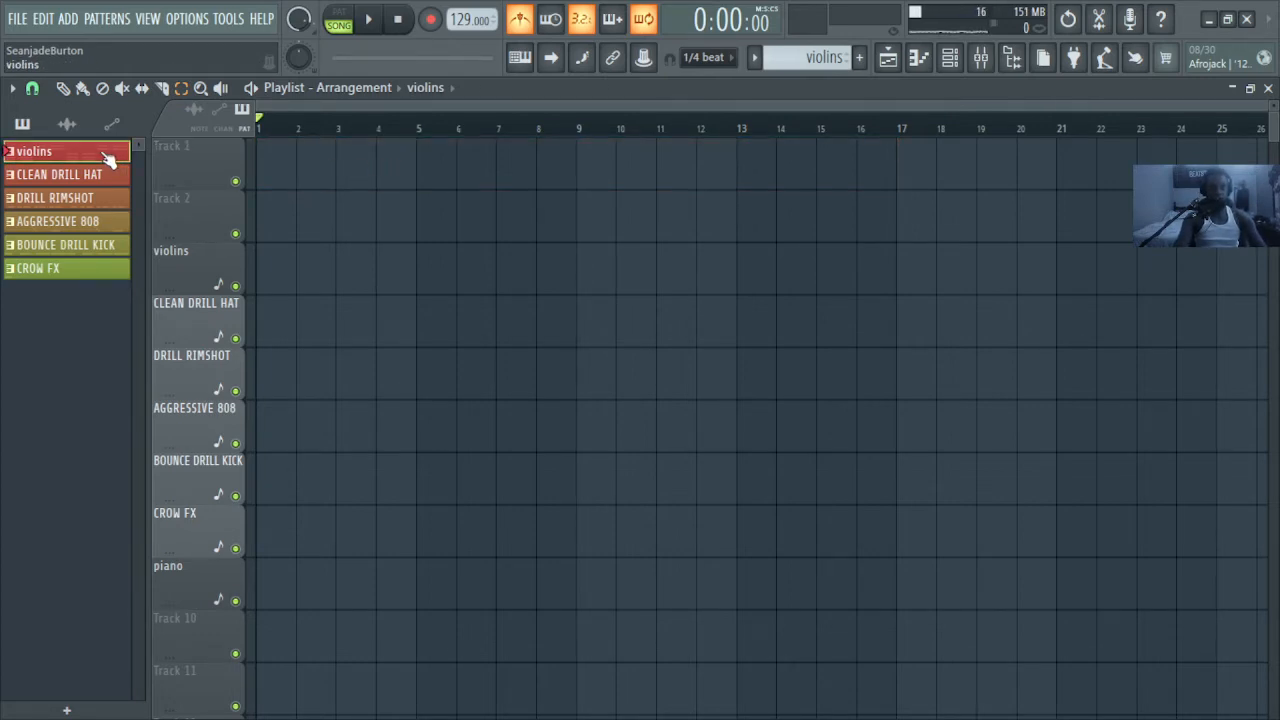
Step: Place the six patterns from violins through CROW FX on consecutive playlist tracks starting at bar 1, and play the opening
click(112, 176)
click(108, 200)
click(110, 224)
click(109, 246)
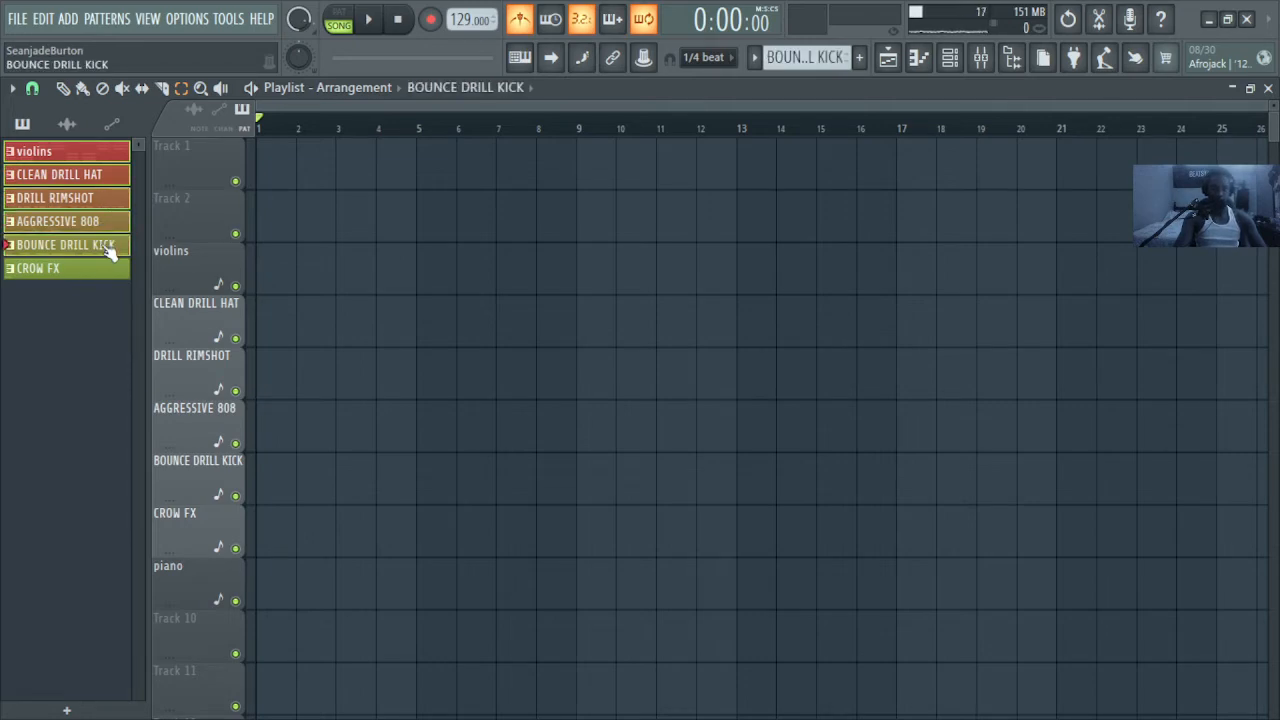
click(108, 268)
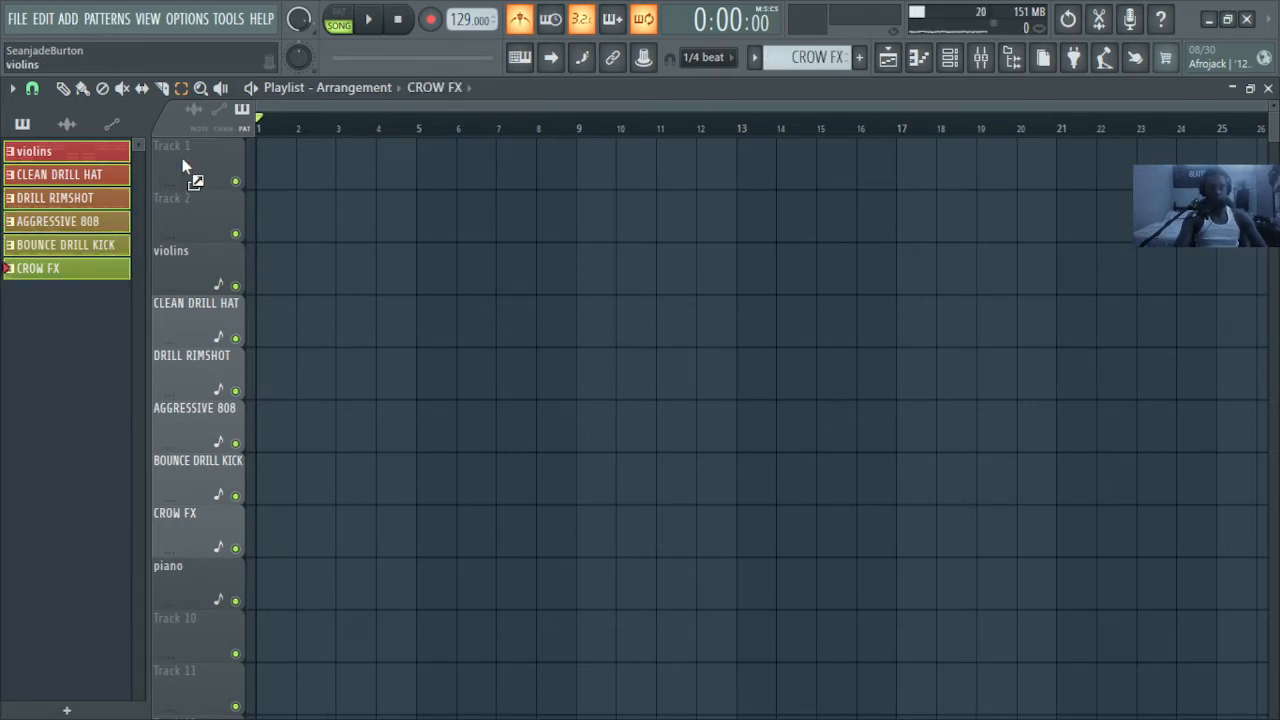
drag(182, 158, 182, 158)
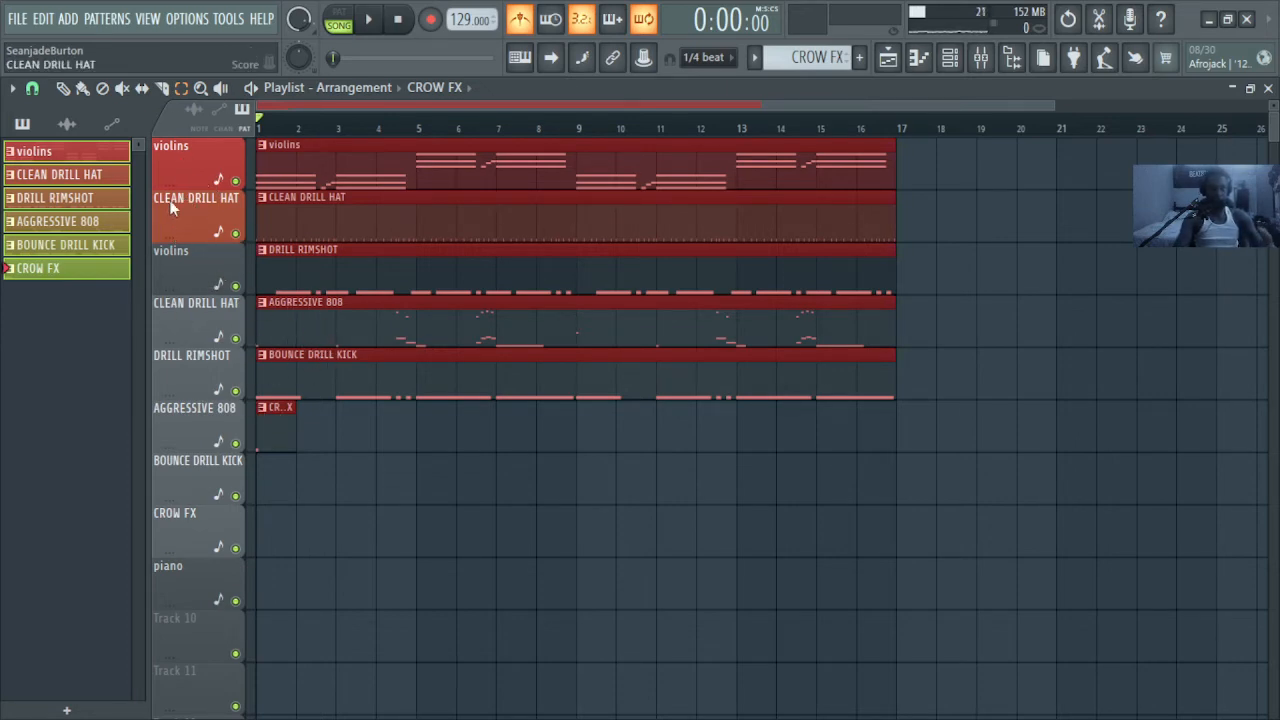
key(space)
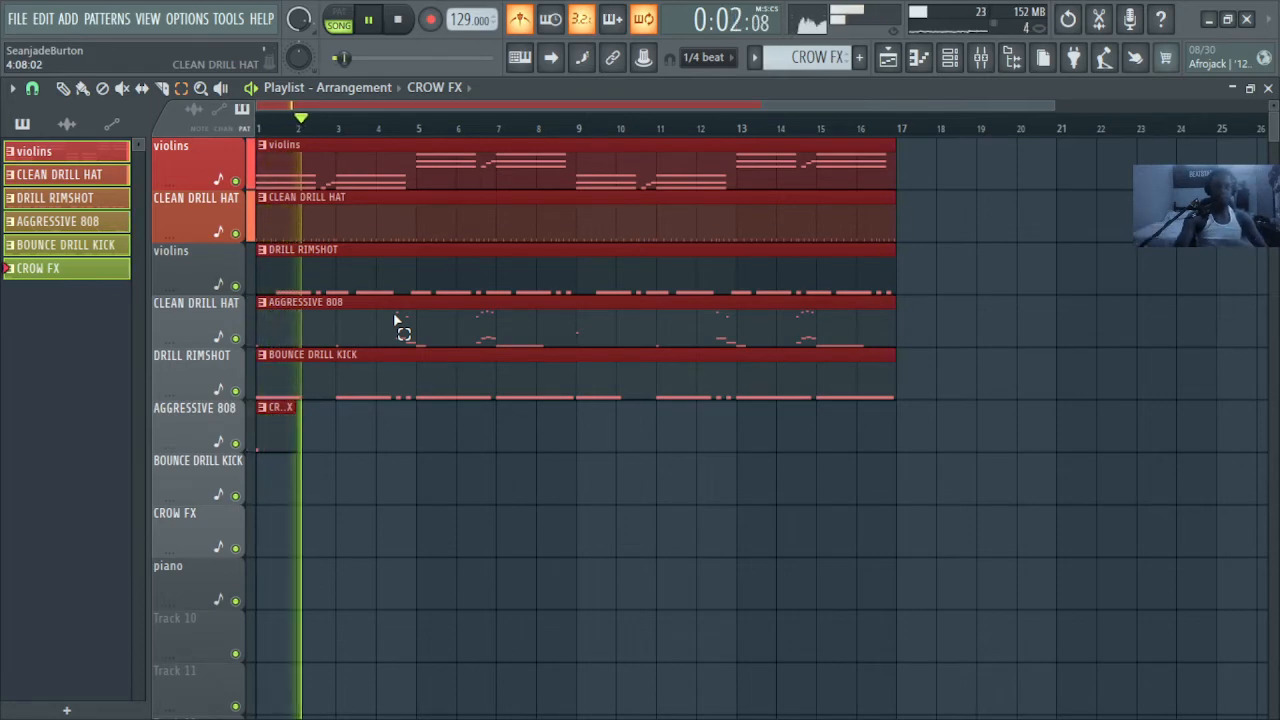
key(space)
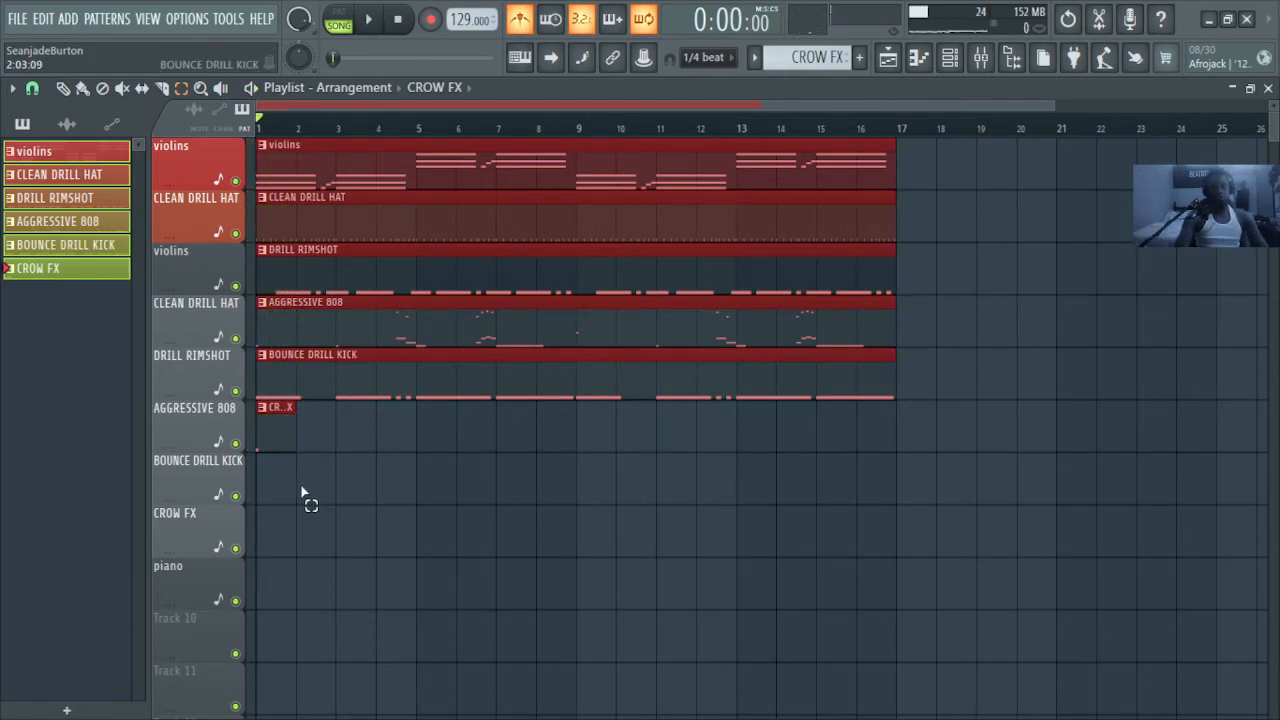
Step: Duplicate all the playlist clips so the copies start at bar 17, and clear the selection
drag(271, 485, 323, 175)
drag(438, 168, 438, 168)
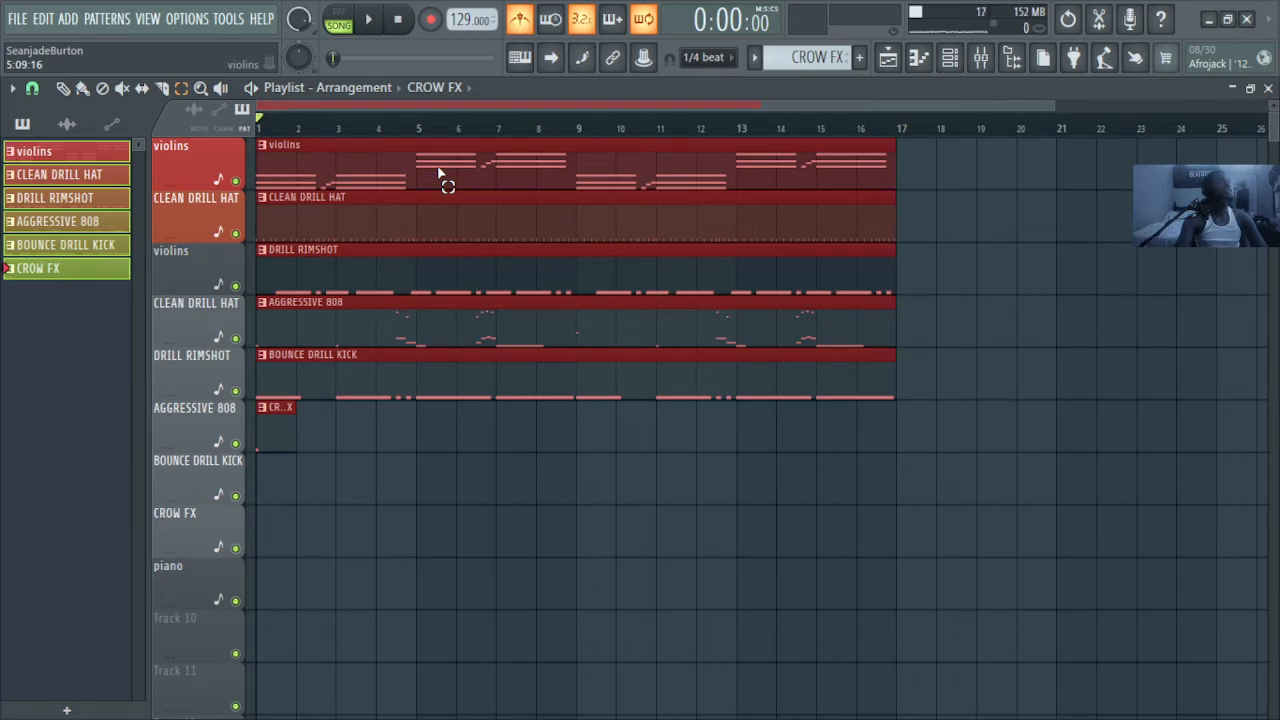
key(ctrl+b)
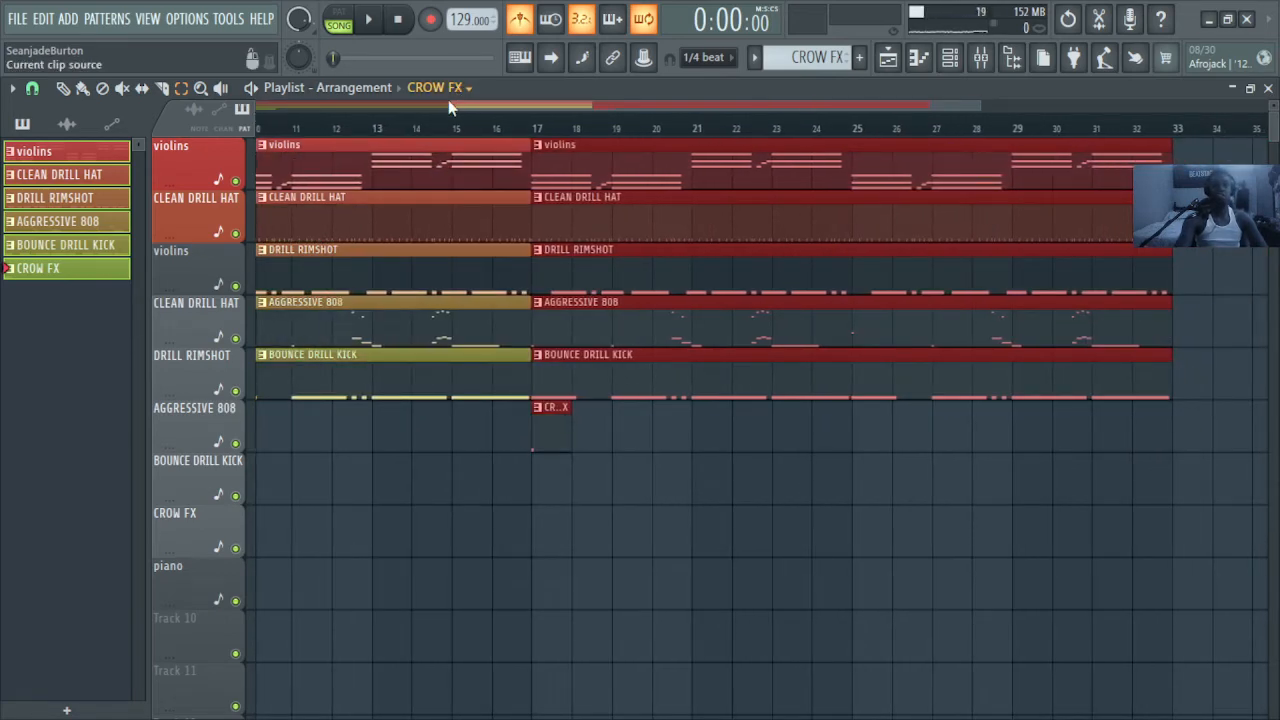
drag(472, 105, 258, 105)
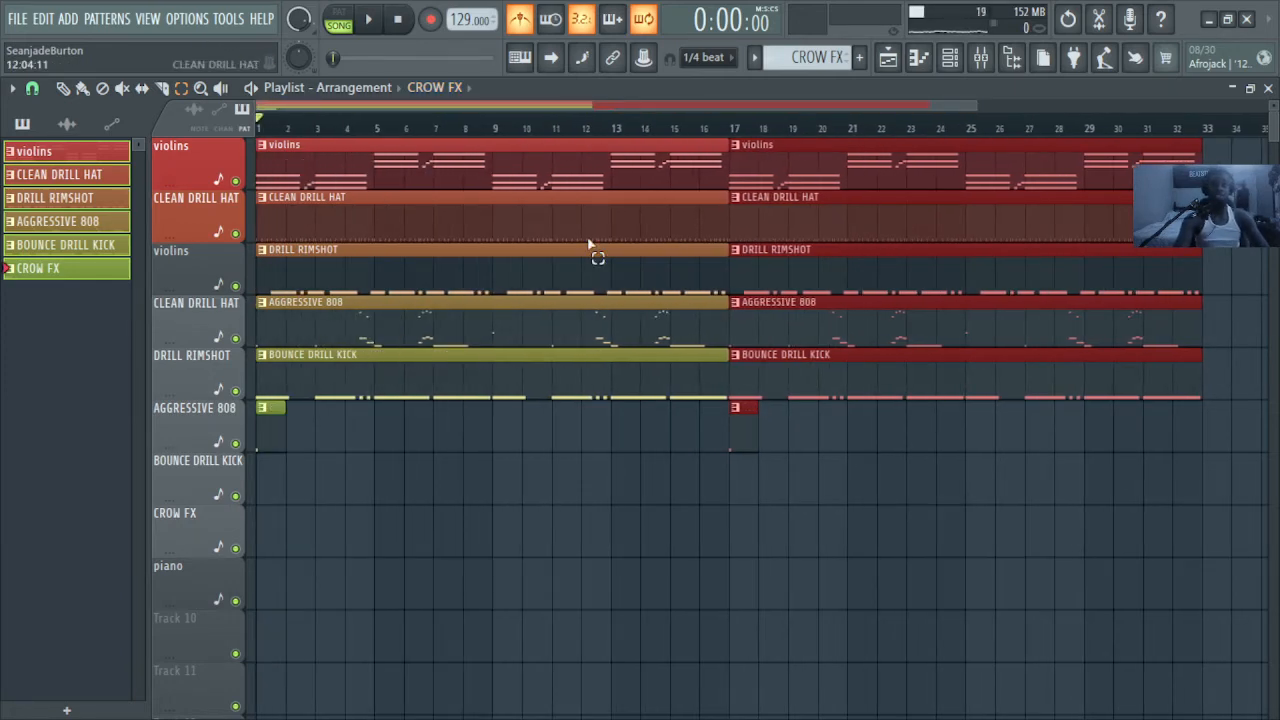
click(427, 681)
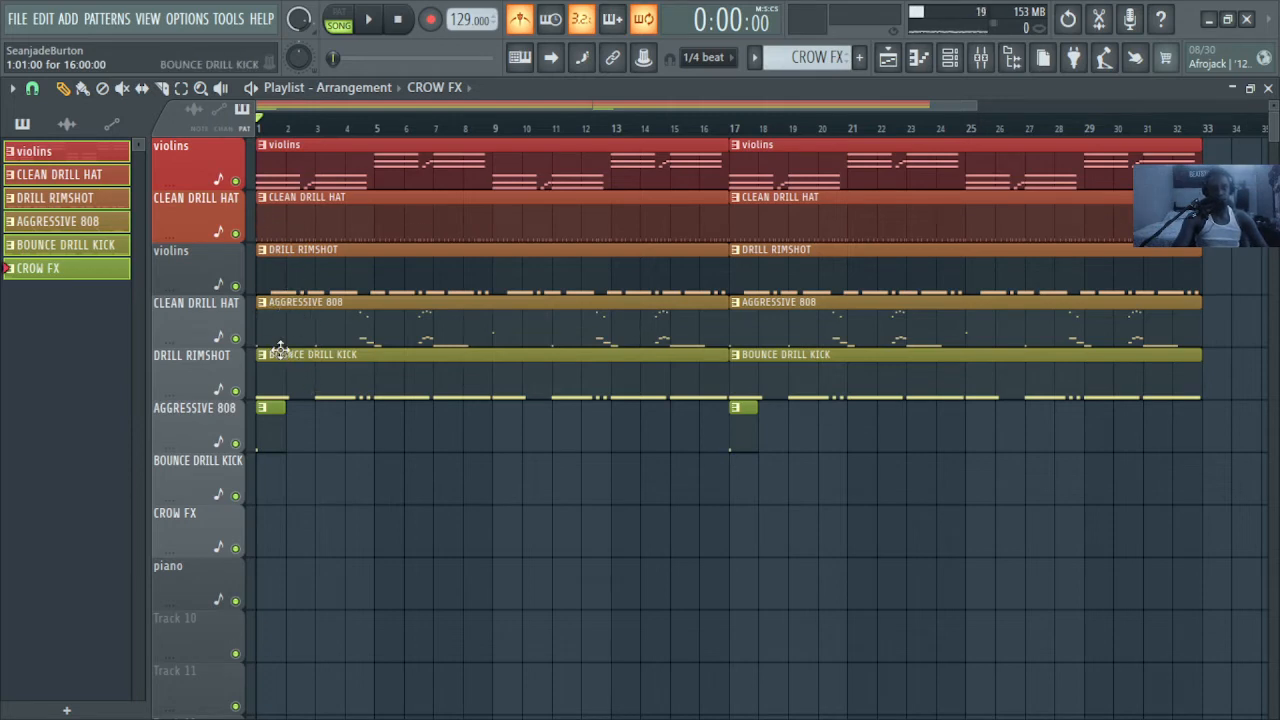
Step: Trim the starts of the first AGGRESSIVE 808 and BOUNCE DRILL KICK clips to bar 9, and play the intro
drag(262, 340, 491, 338)
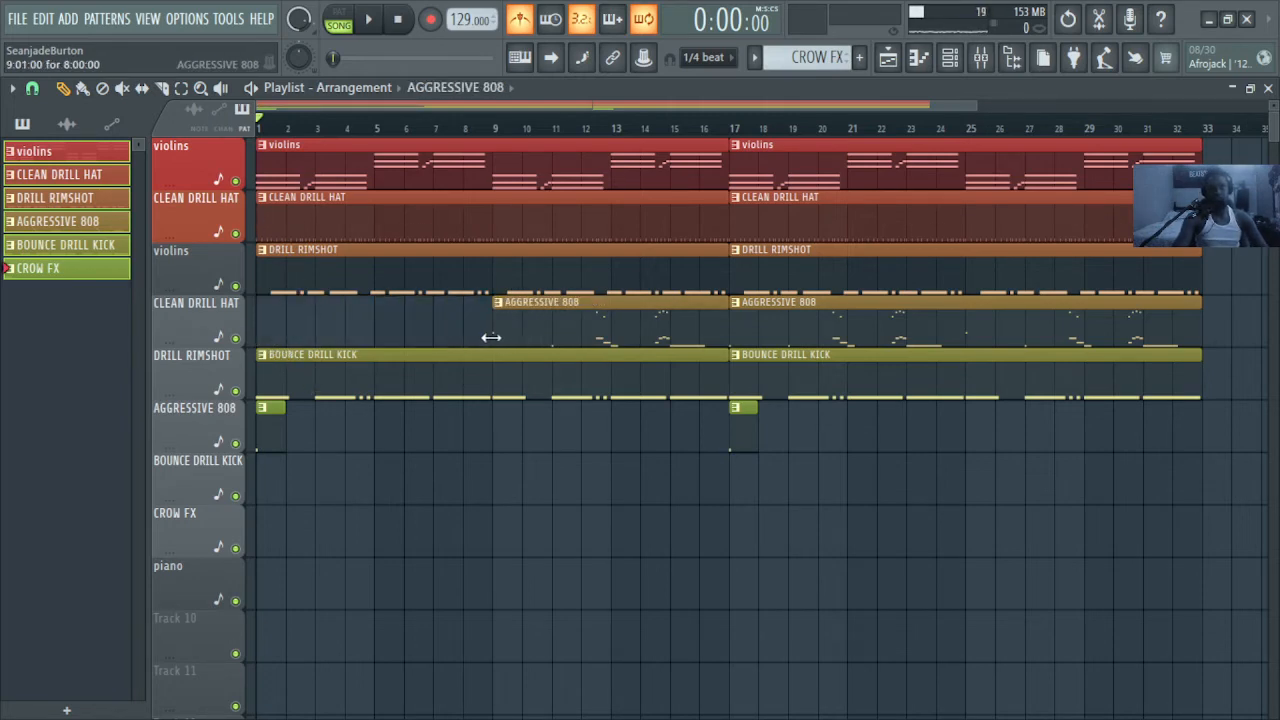
drag(259, 366, 492, 380)
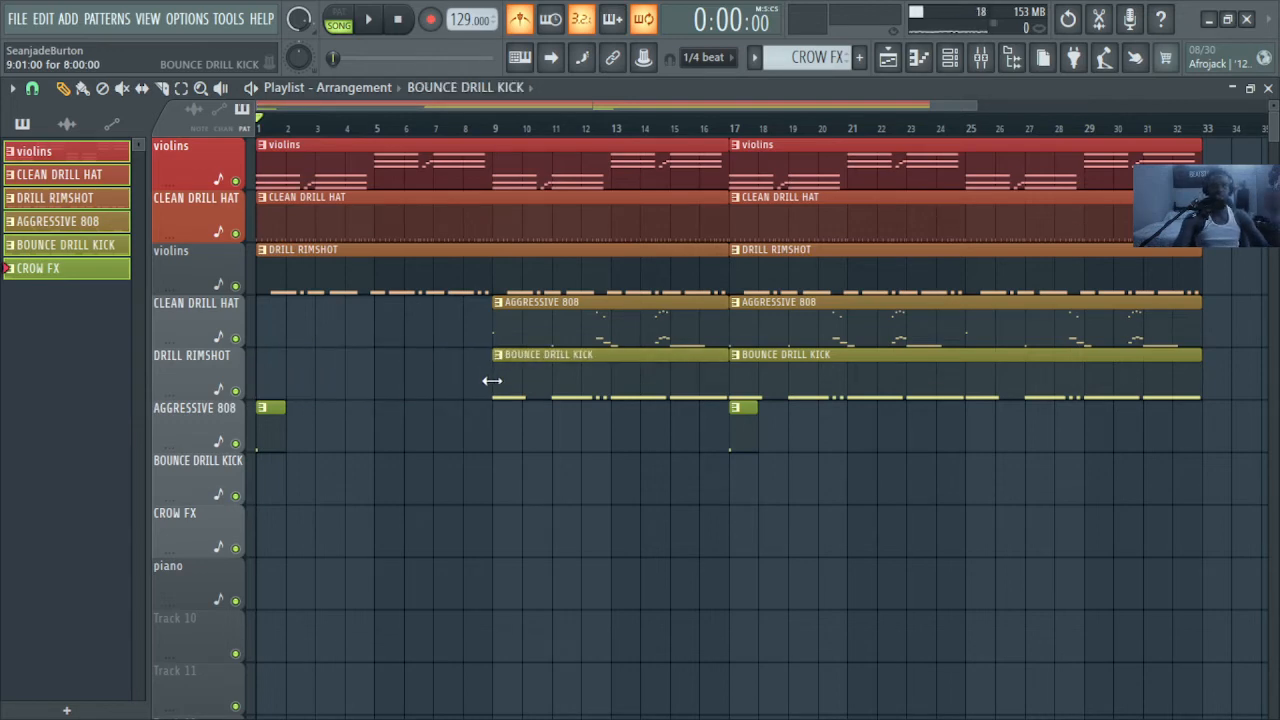
key(space)
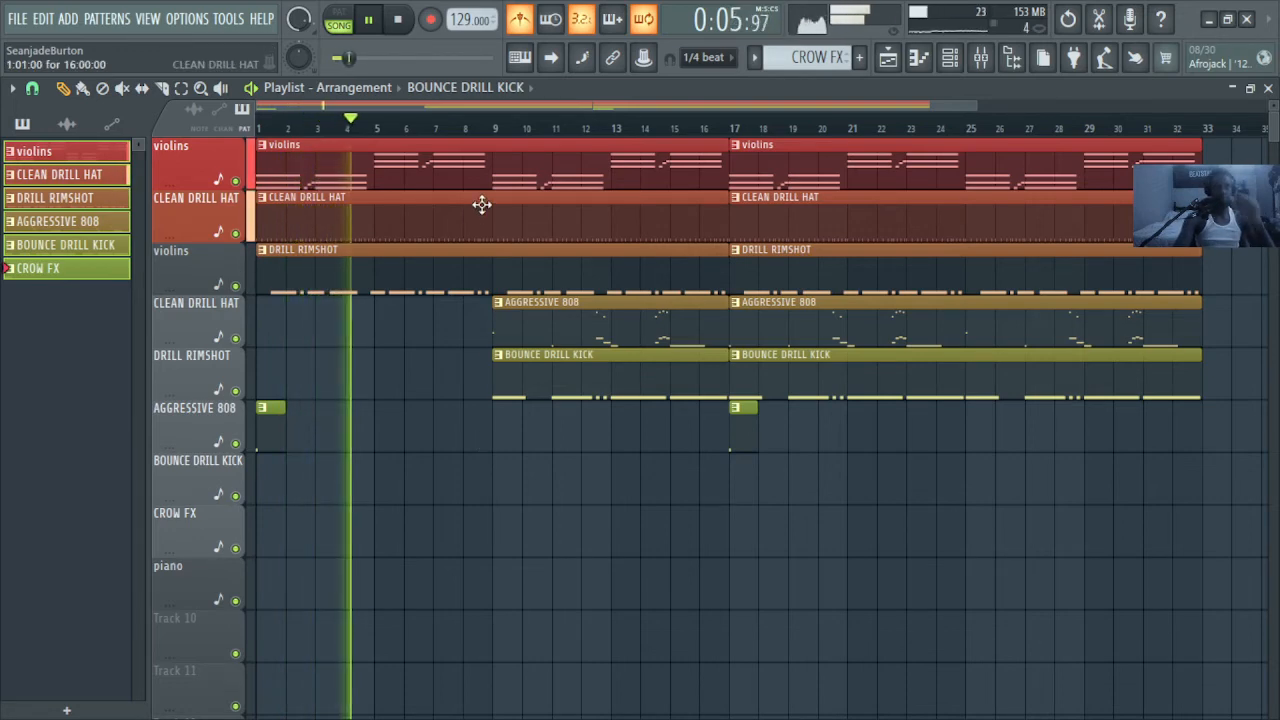
key(space)
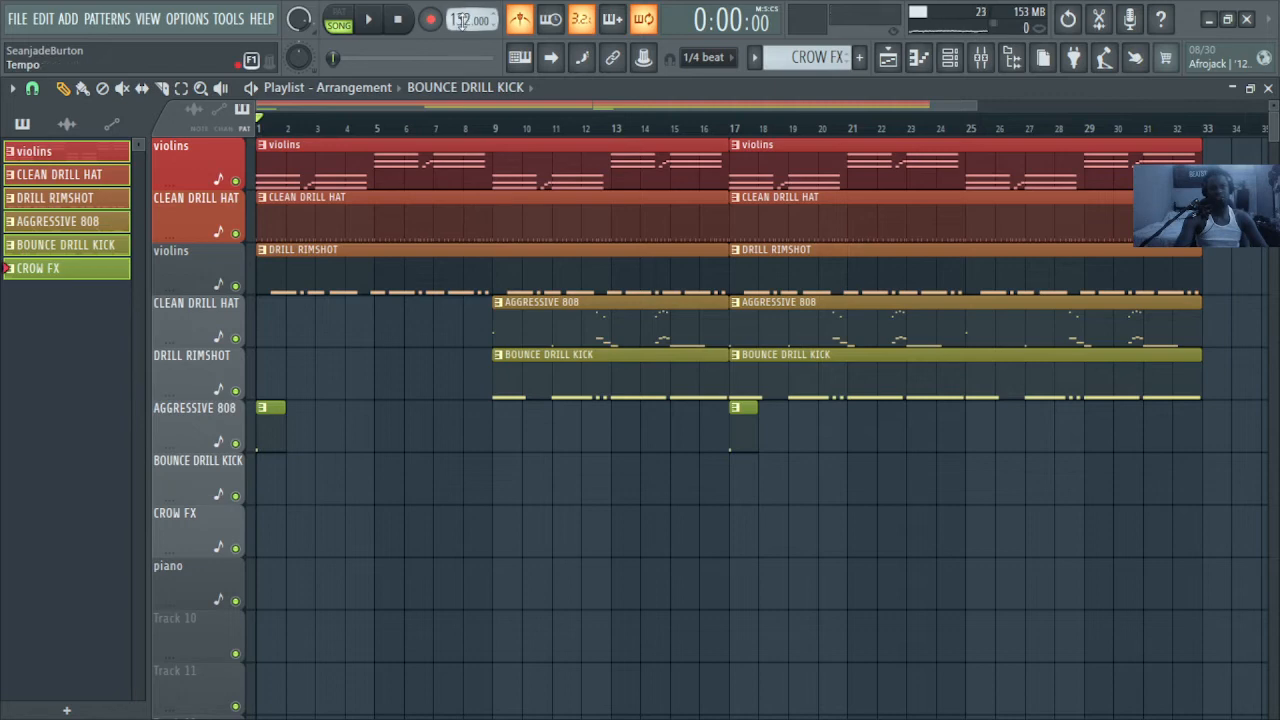
Step: Set the project tempo to 134 BPM, turn off the metronome, and listen through the intro and the drop
key(space)
scroll(462, 21, up, 2)
key(space)
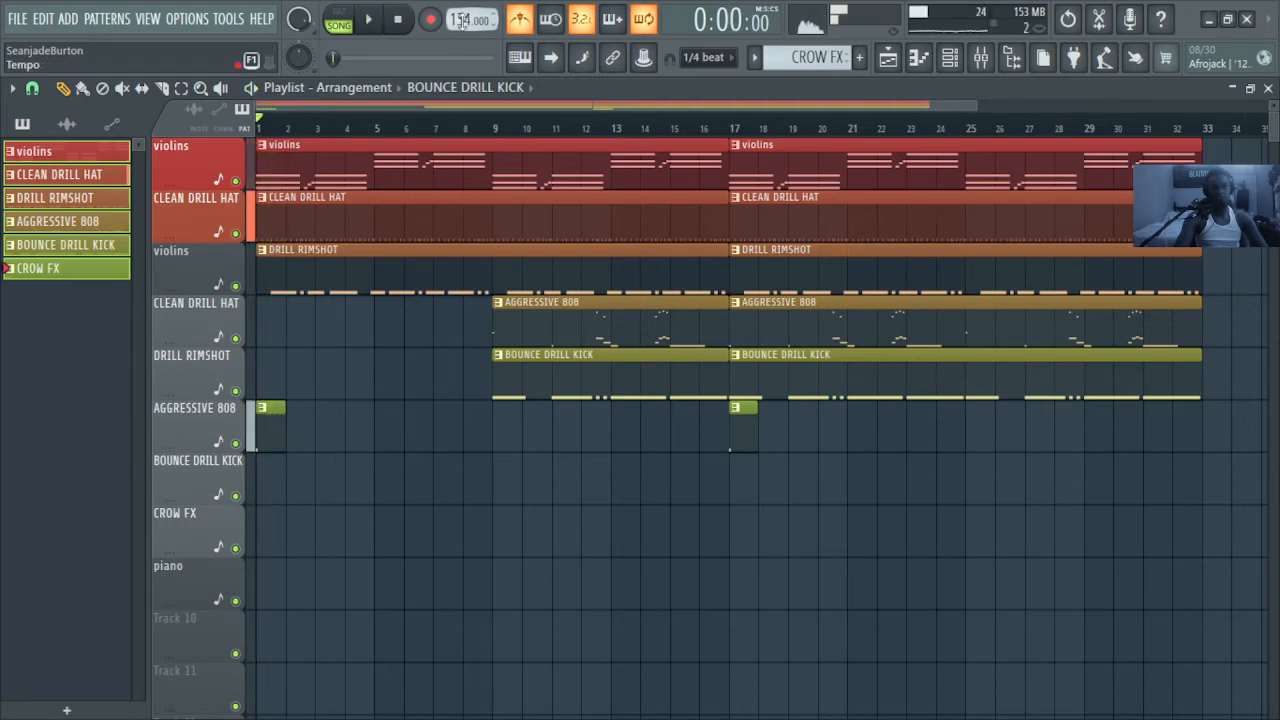
key(space)
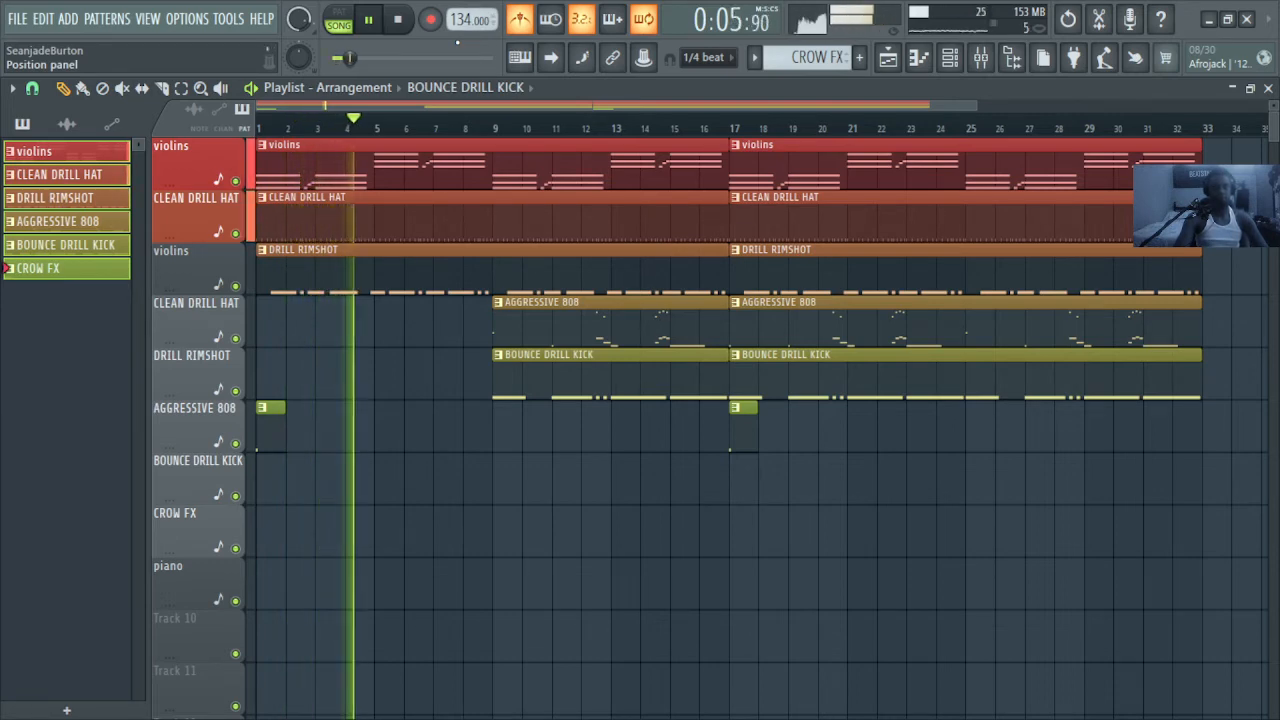
click(522, 20)
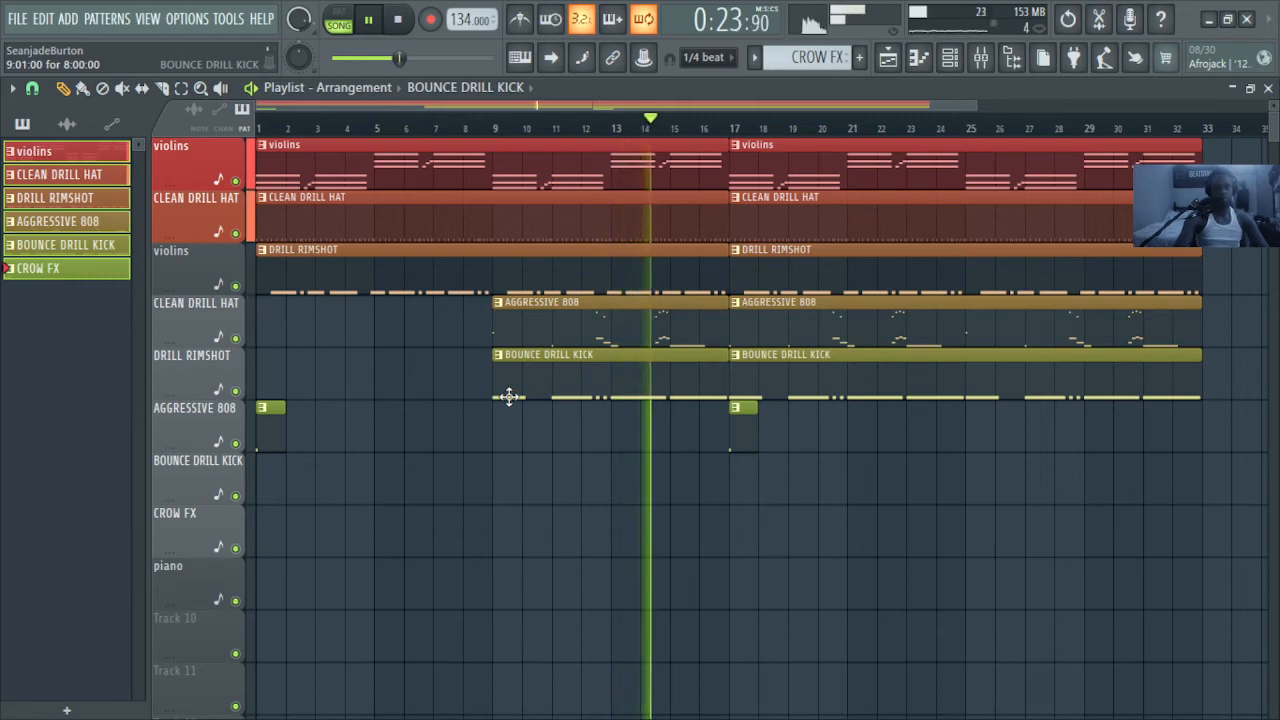
key(space)
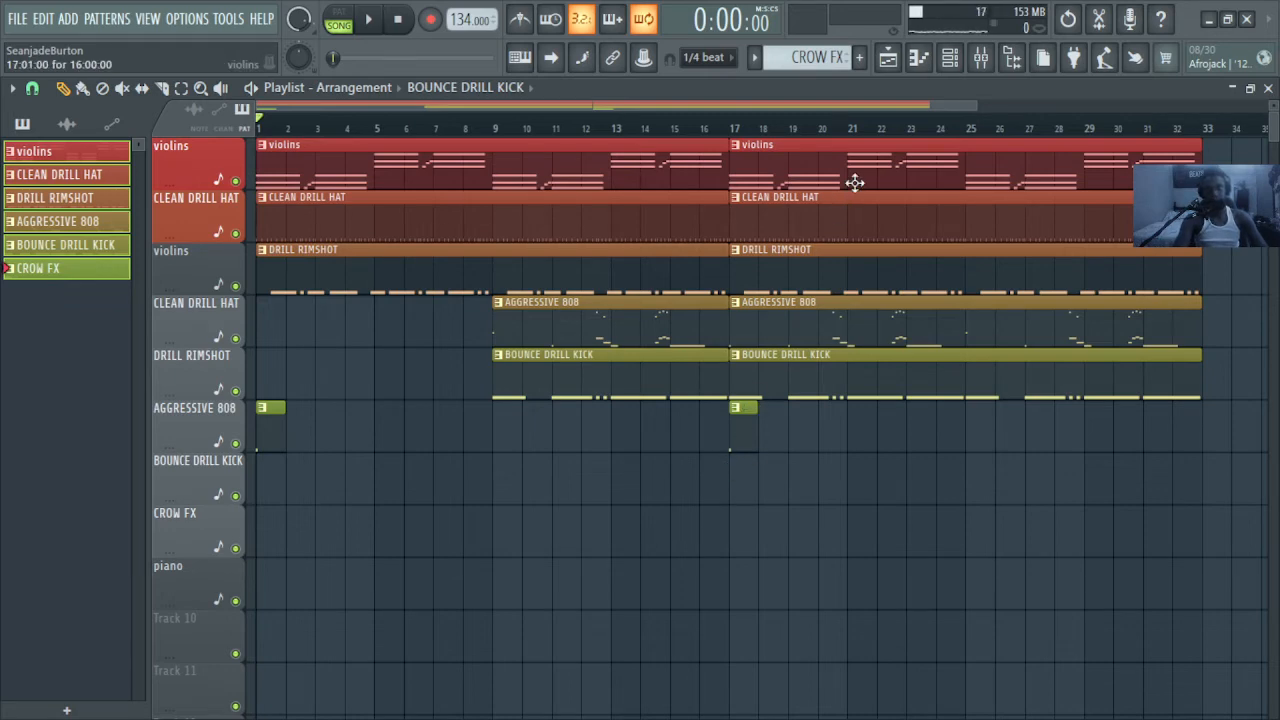
Step: Examine the violins mixer track and the panning of the other tracks while playing the beat from the start
click(981, 57)
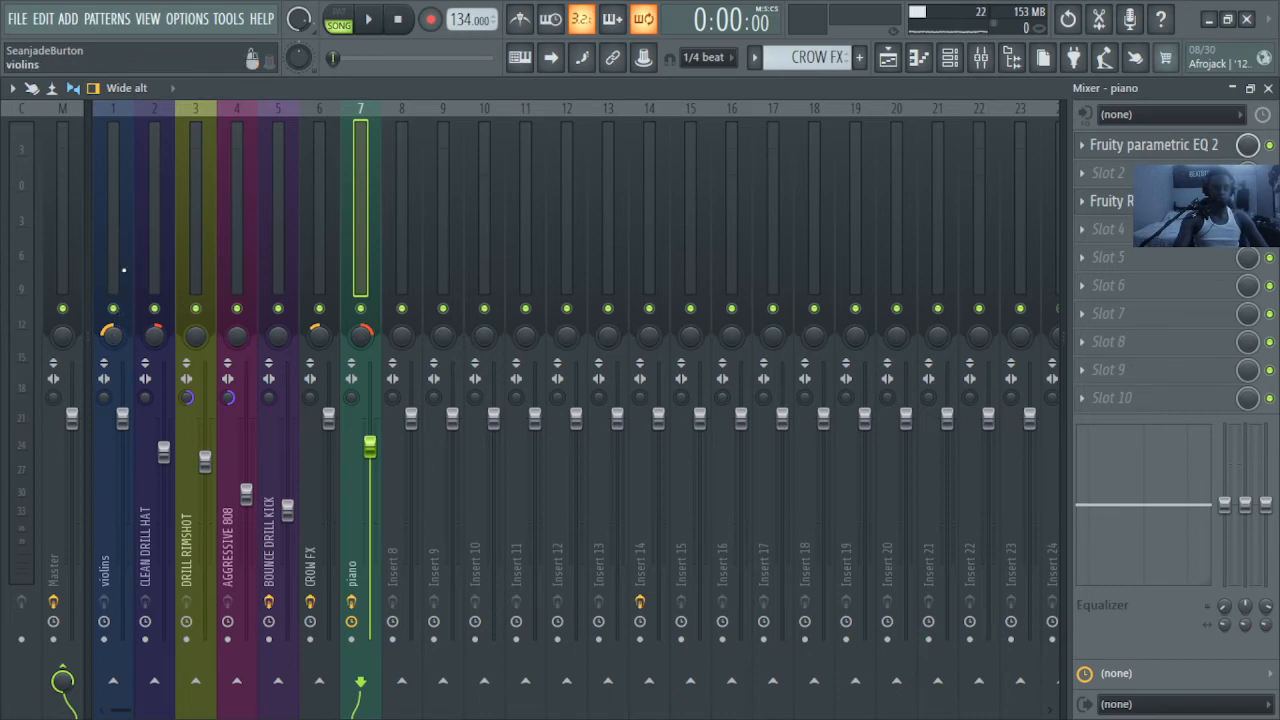
click(122, 303)
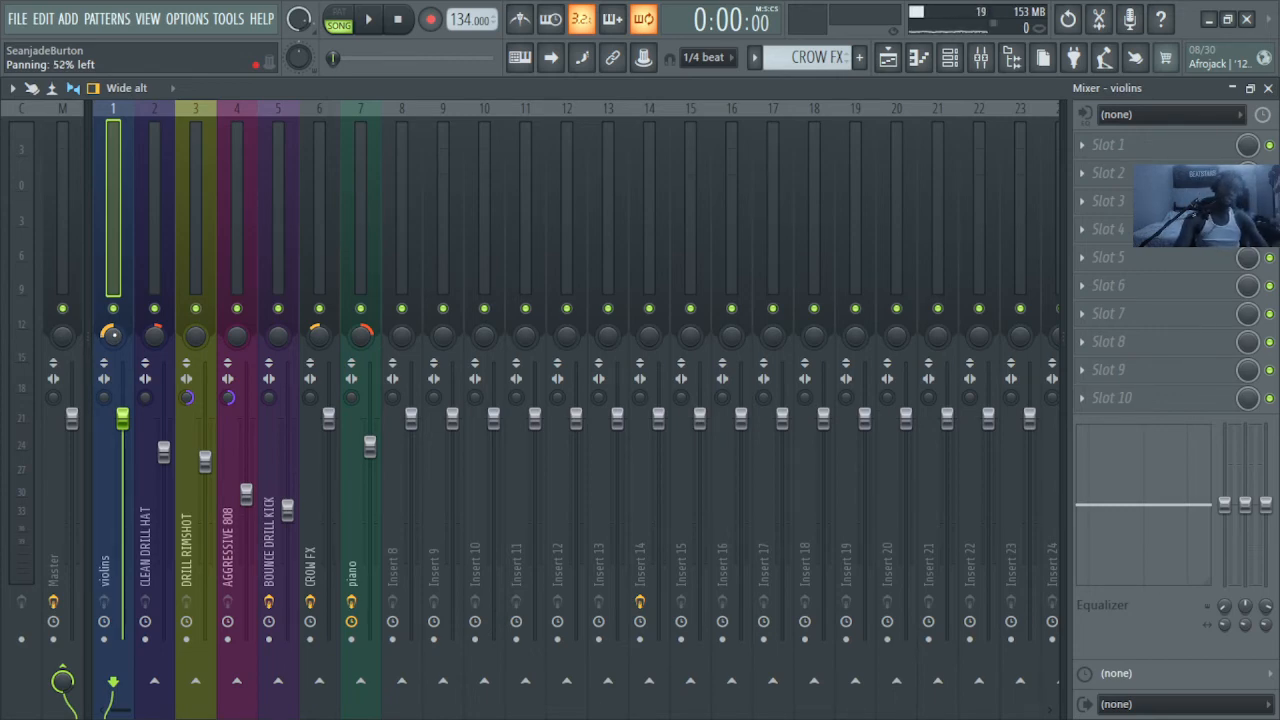
key(space)
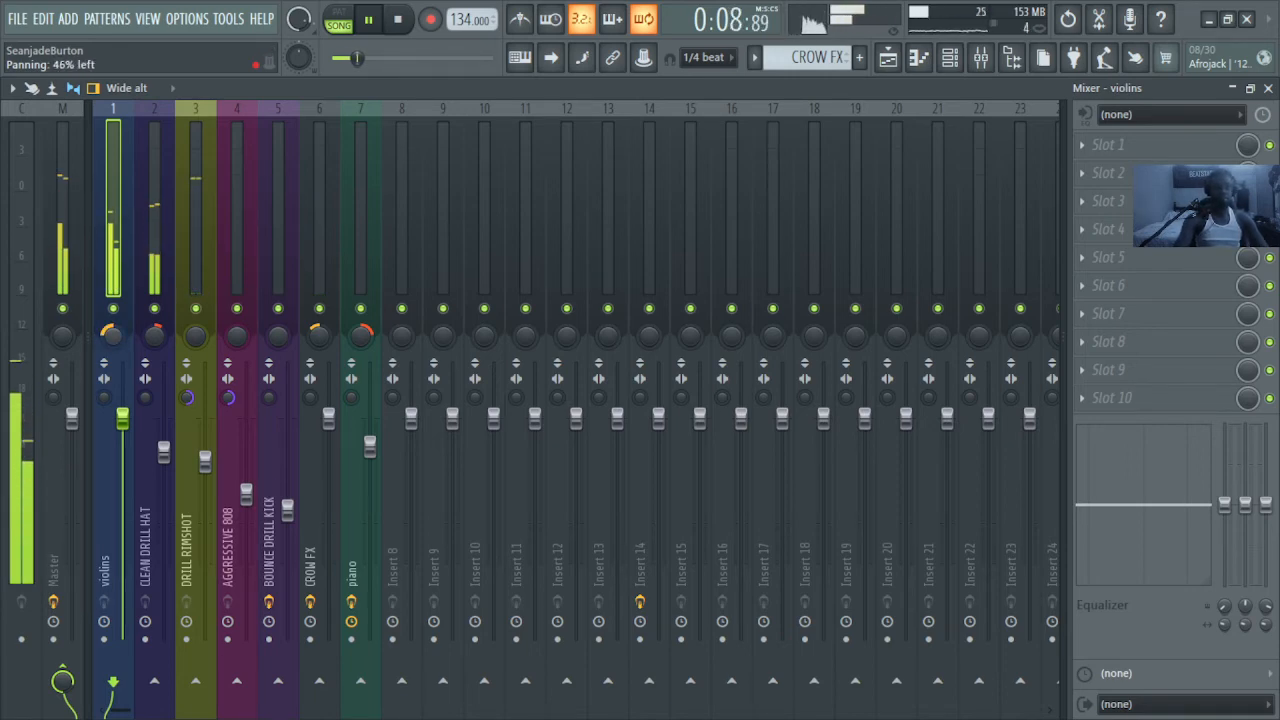
key(space)
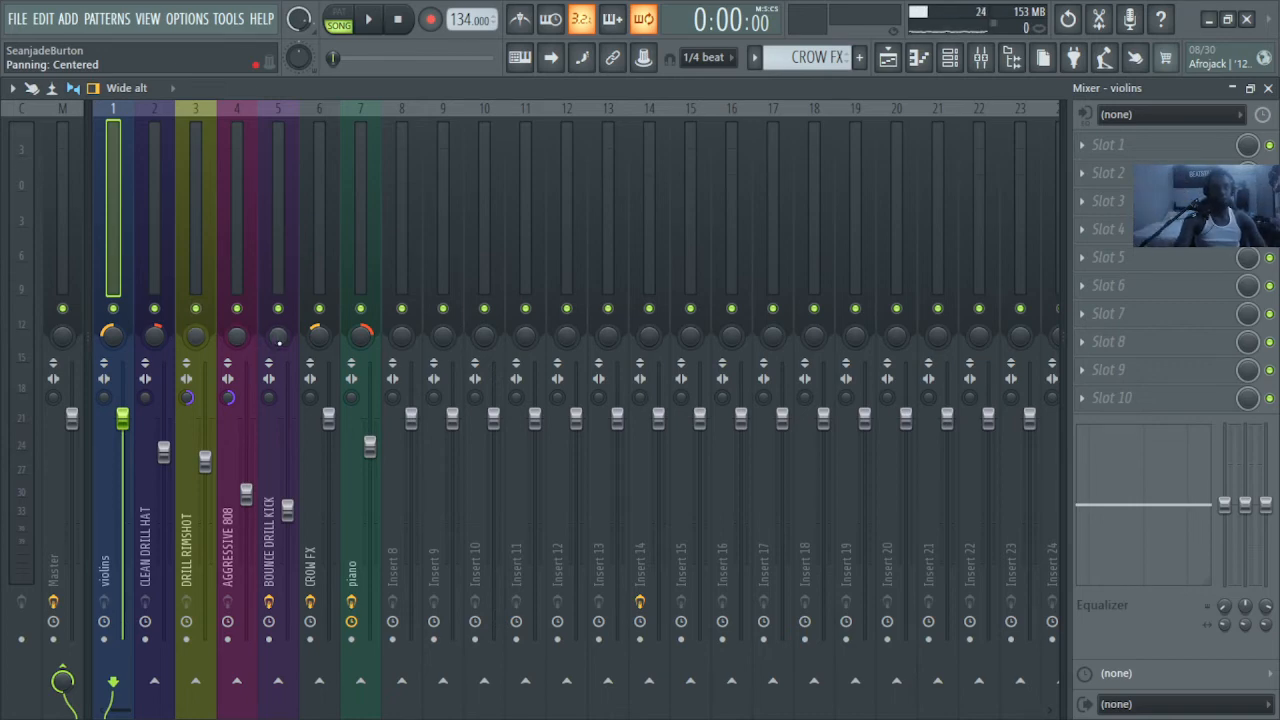
key(space)
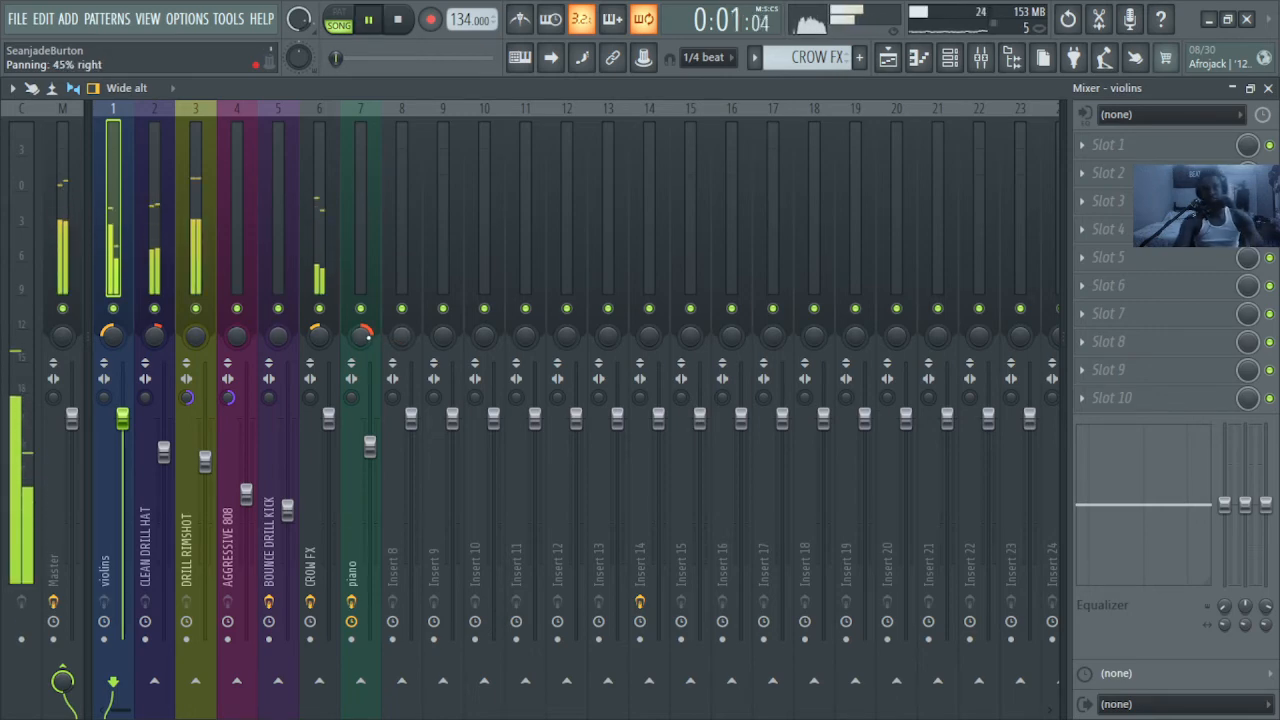
key(space)
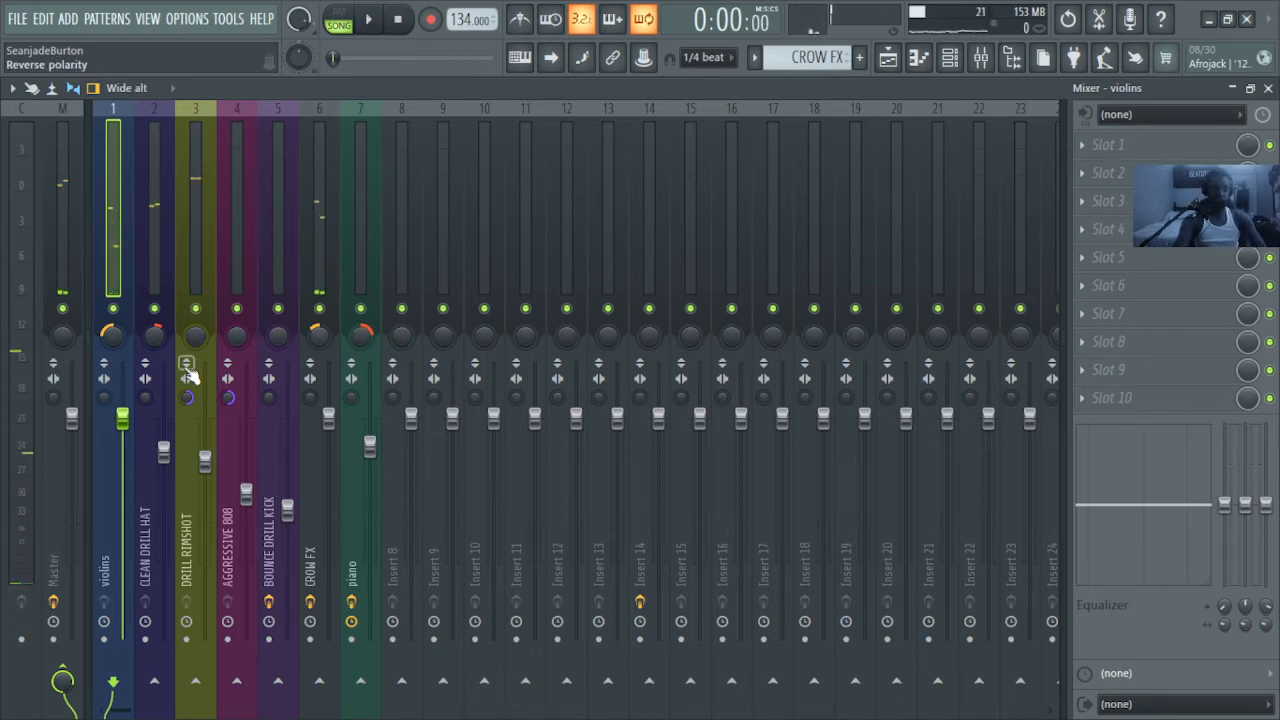
Step: Try 41% stereo separation on the violins mixer track during playback, and reset it to the original setting
scroll(103, 396, up, 3)
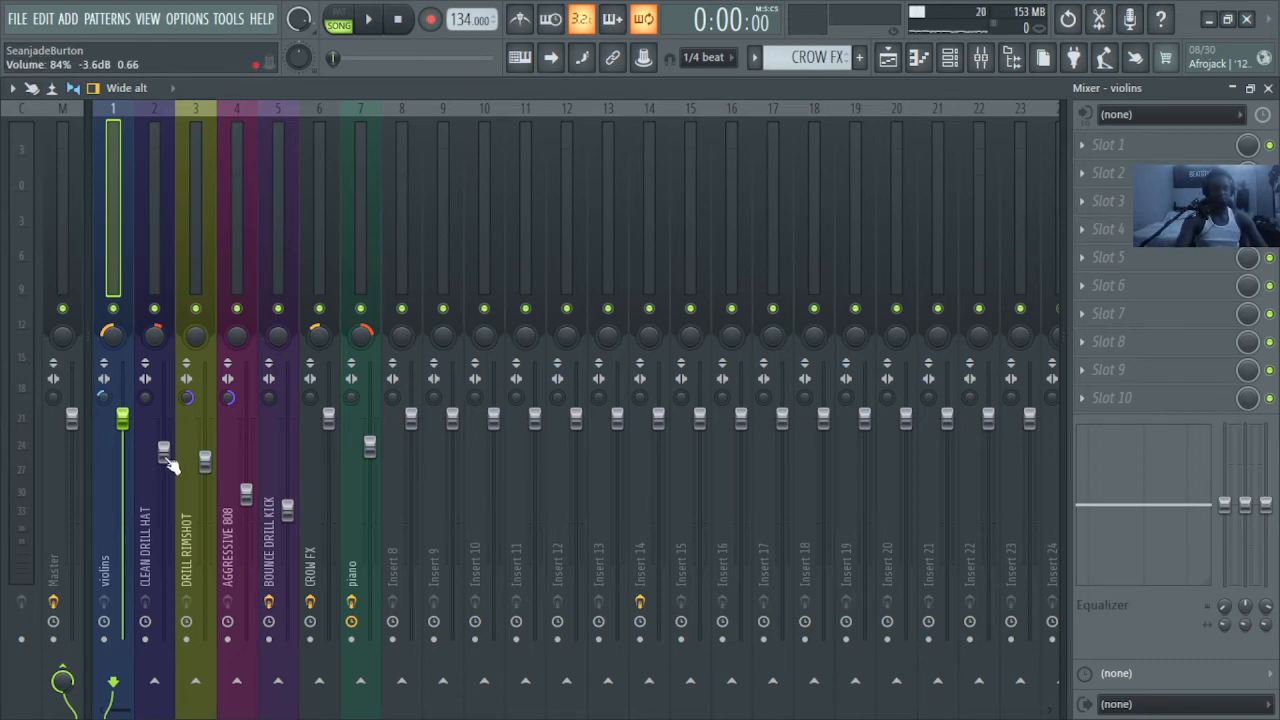
key(space)
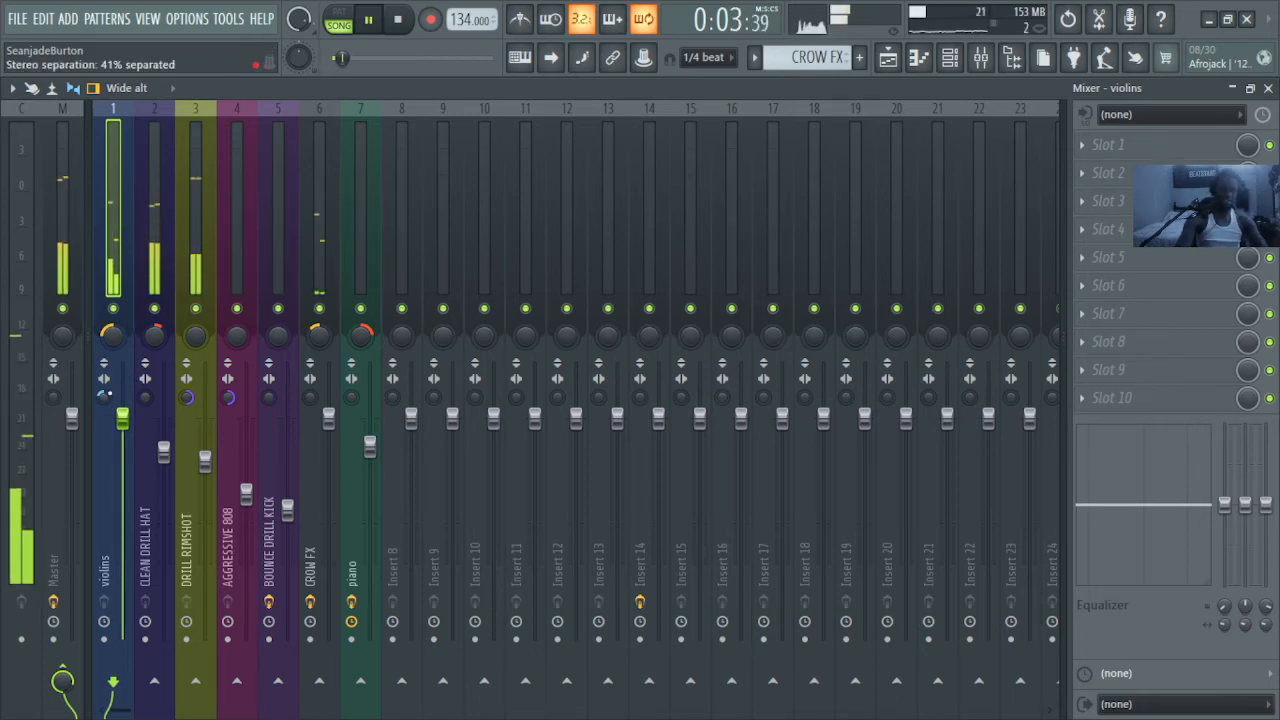
drag(103, 397, 103, 405)
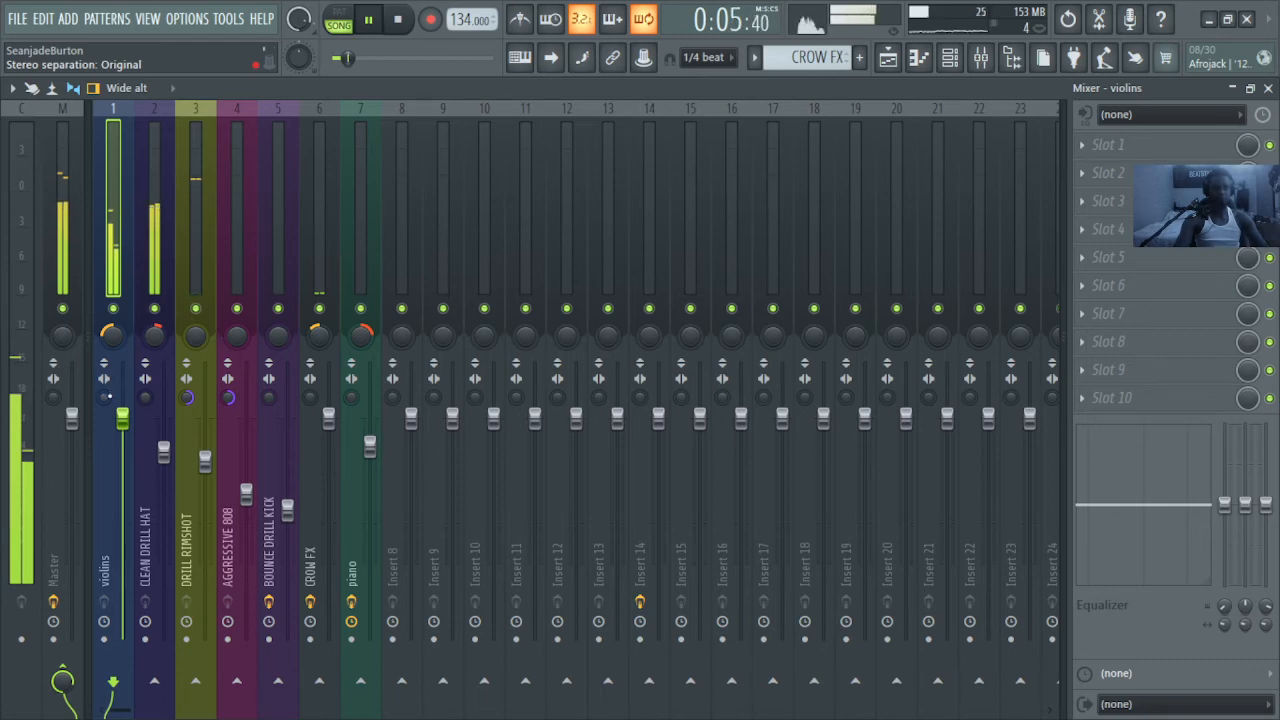
key(space)
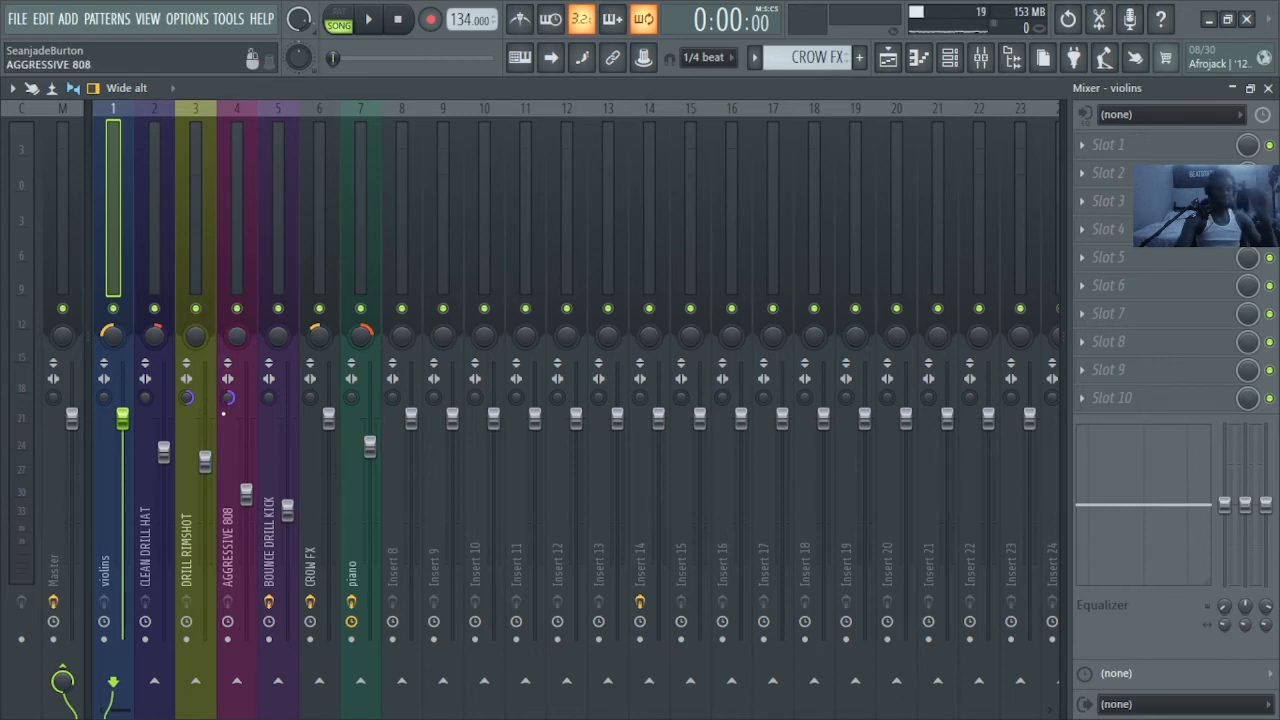
Step: Raise the volume of the CLEAN DRILL HAT mixer track slightly, and play the opening to check it
drag(163, 452, 163, 438)
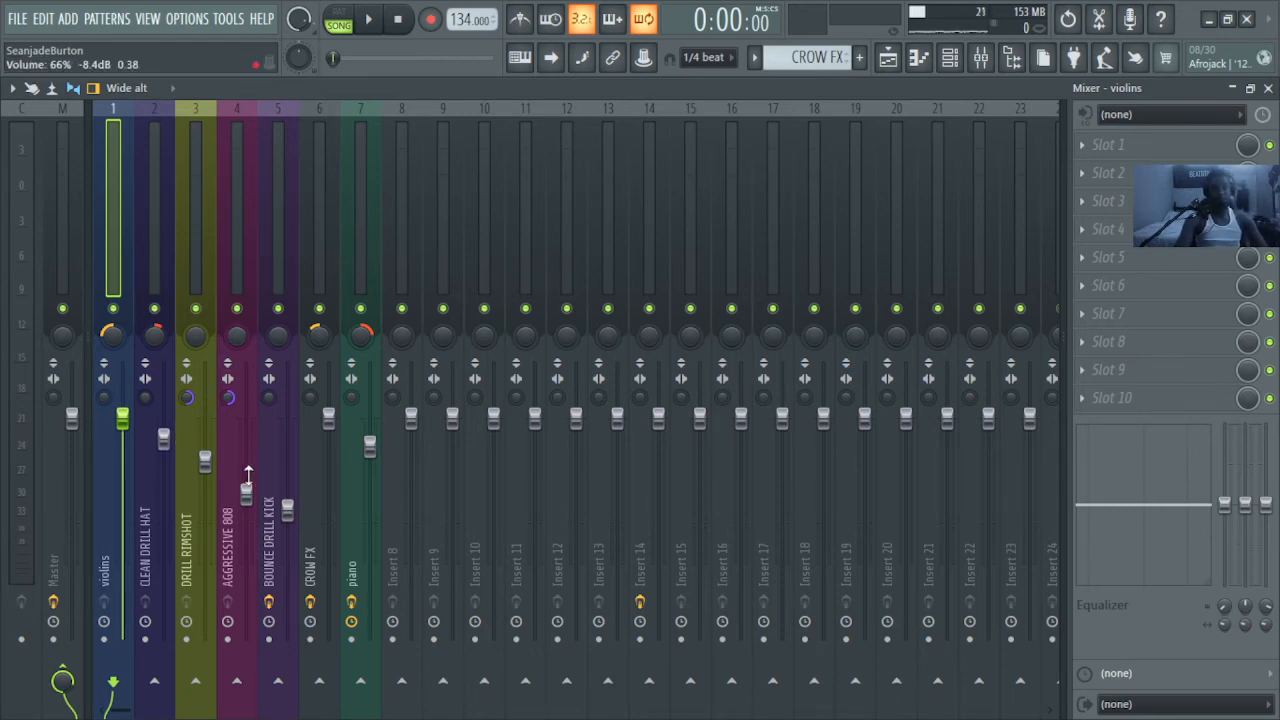
key(space)
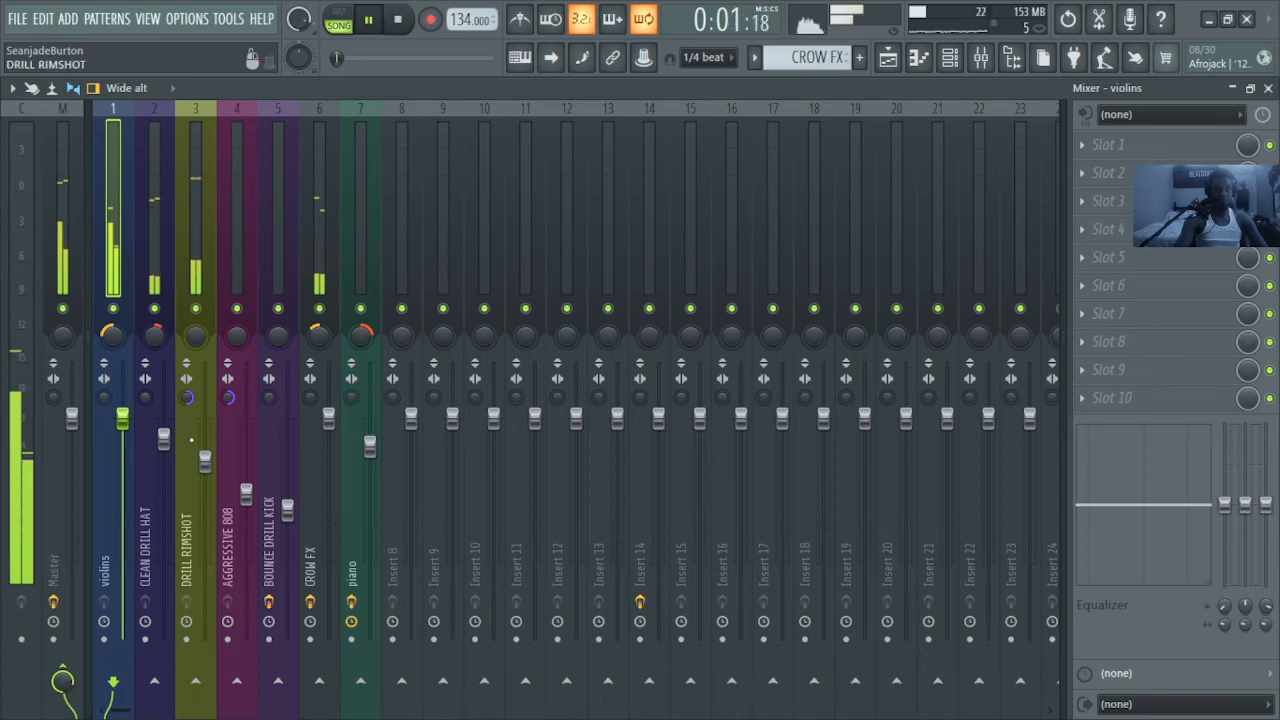
key(space)
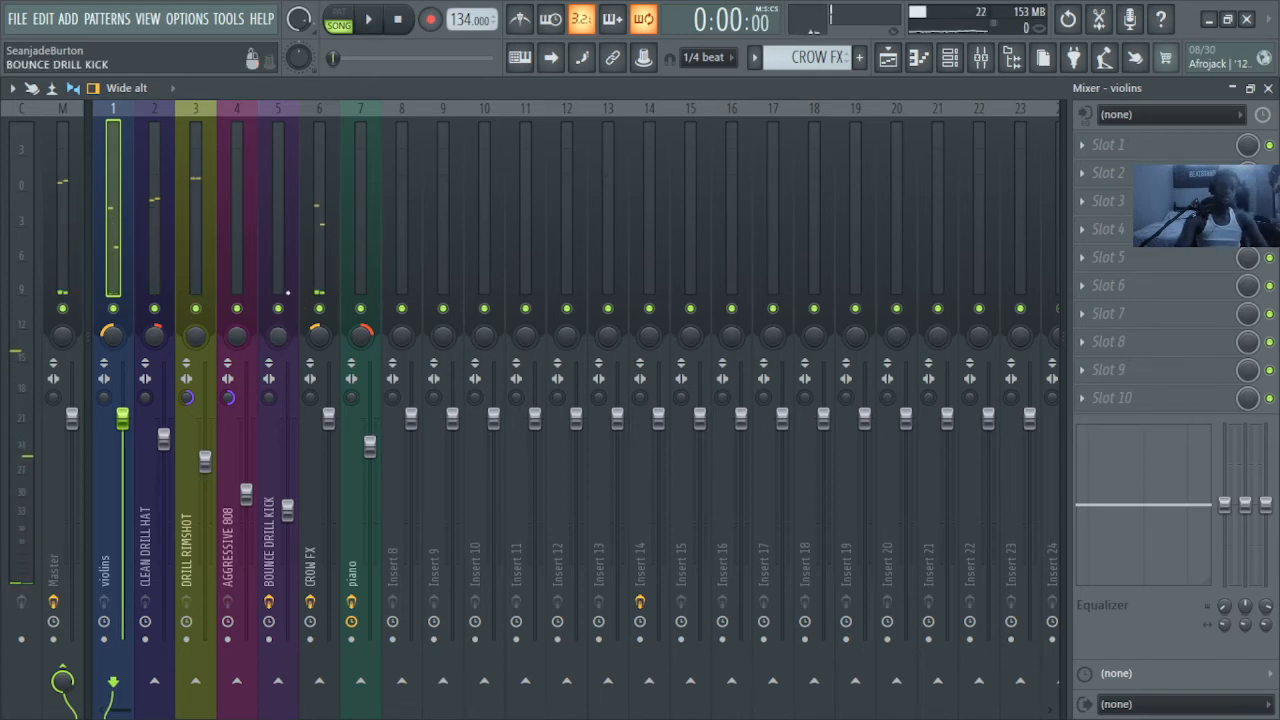
Step: Play the section with the kick and 808 while watching the BOUNCE DRILL KICK mixer track's level
click(288, 293)
key(space)
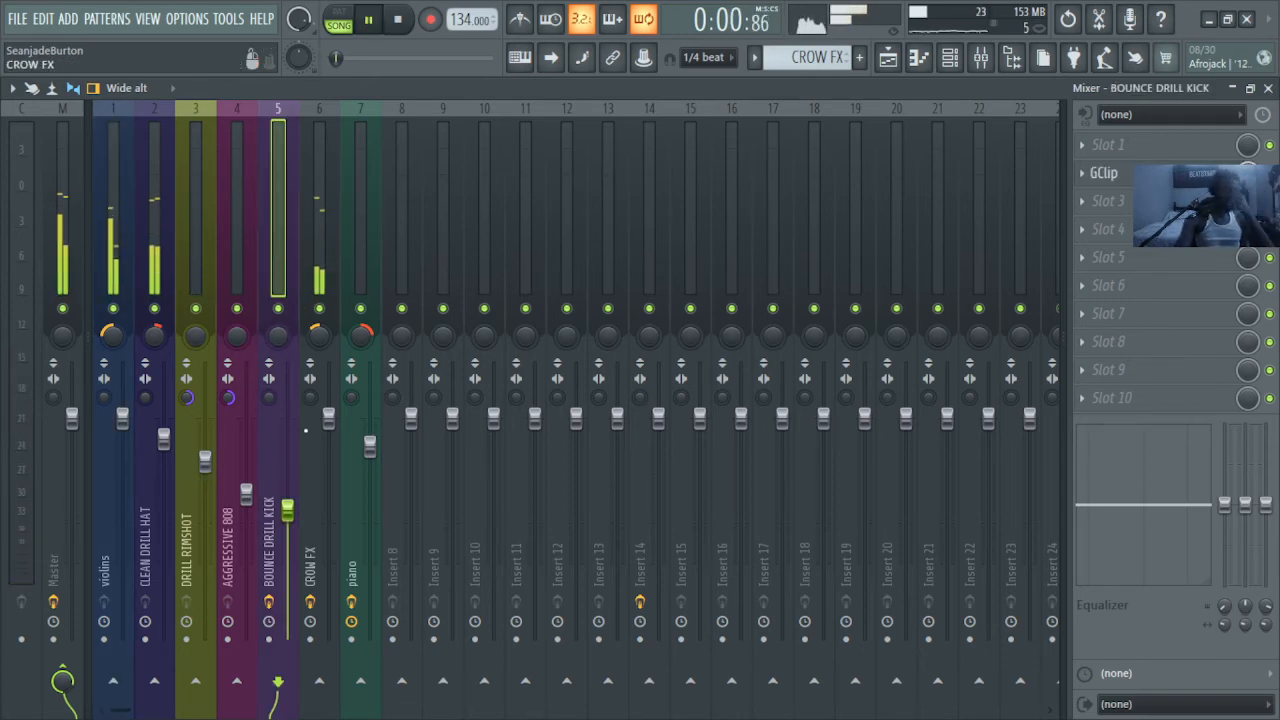
drag(345, 58, 390, 60)
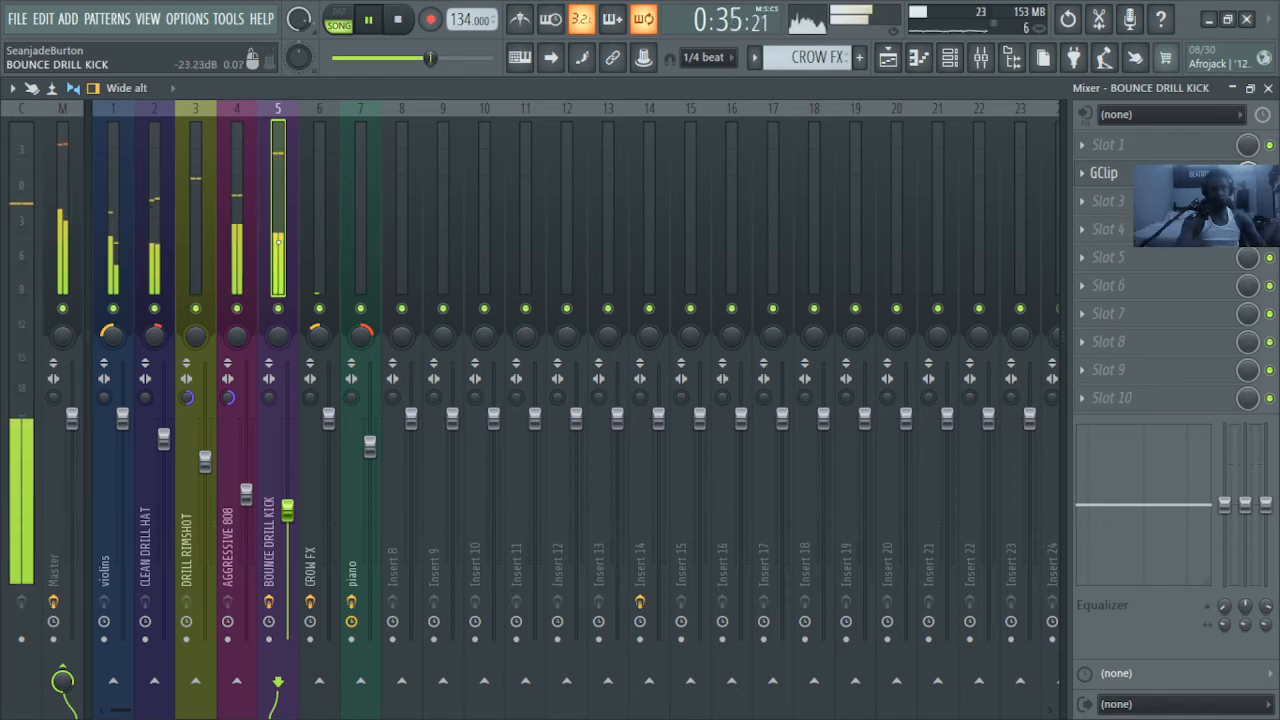
key(space)
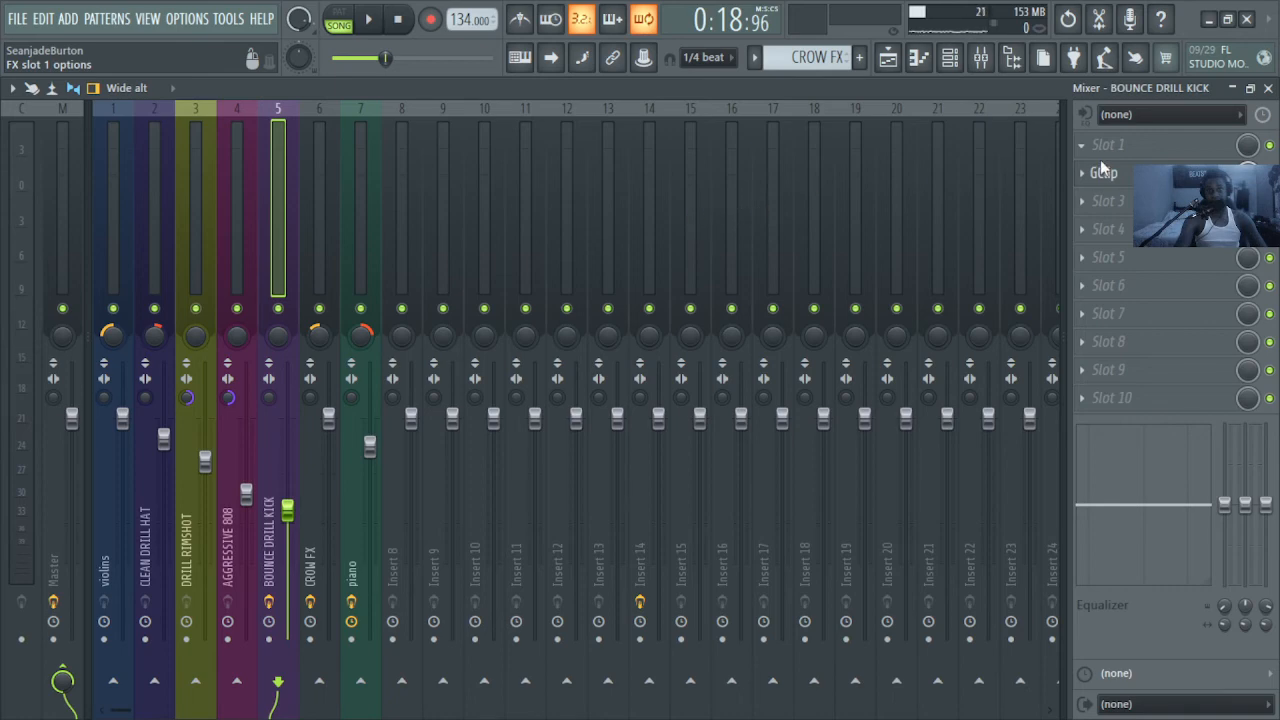
Step: Examine the GClip settings on the BOUNCE DRILL KICK track during playback, with the upper waveform display scaled to 0.51x
click(1121, 187)
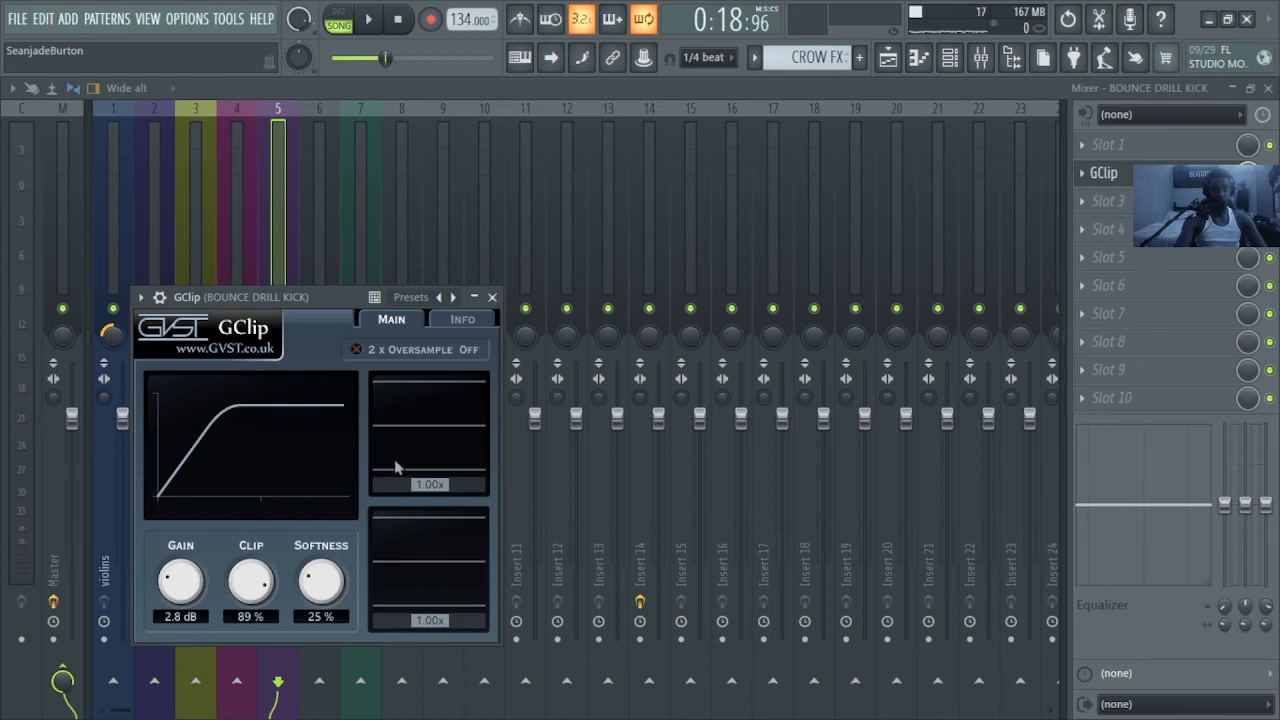
key(space)
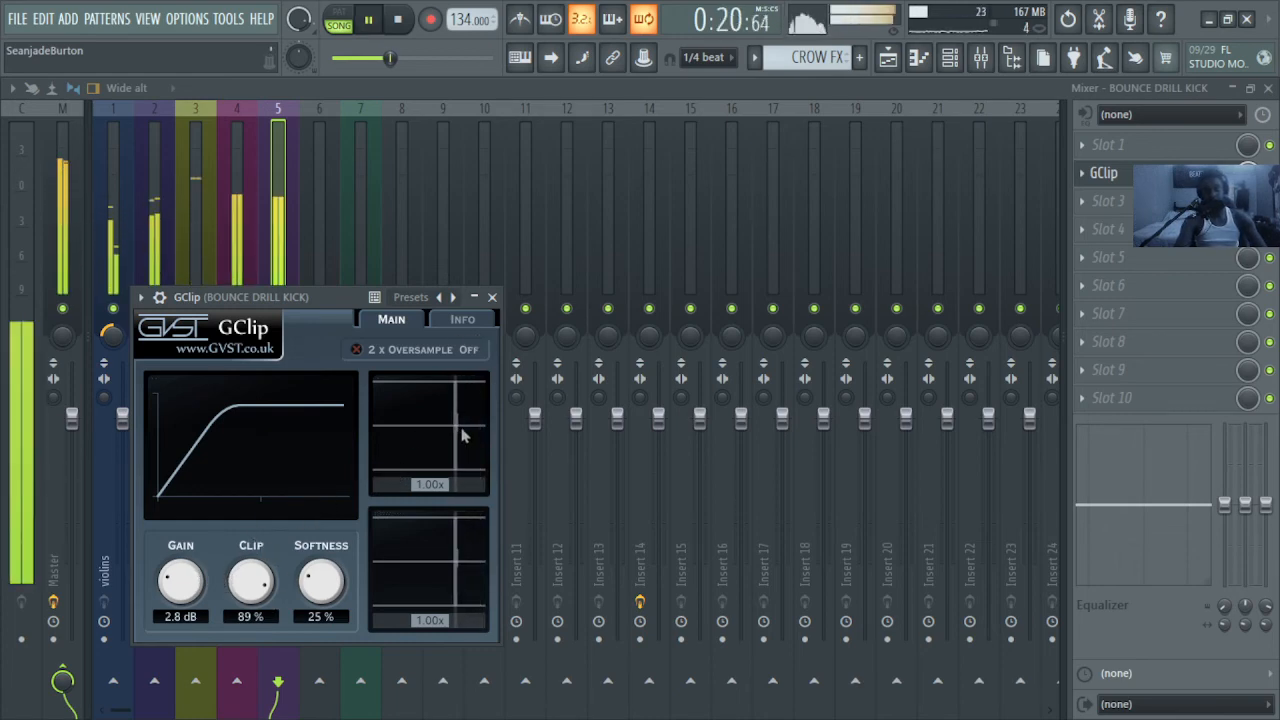
mouse_move(396, 482)
mouse_down()
mouse_move(486, 490)
mouse_move(315, 472)
mouse_move(443, 477)
mouse_move(430, 475)
mouse_up()
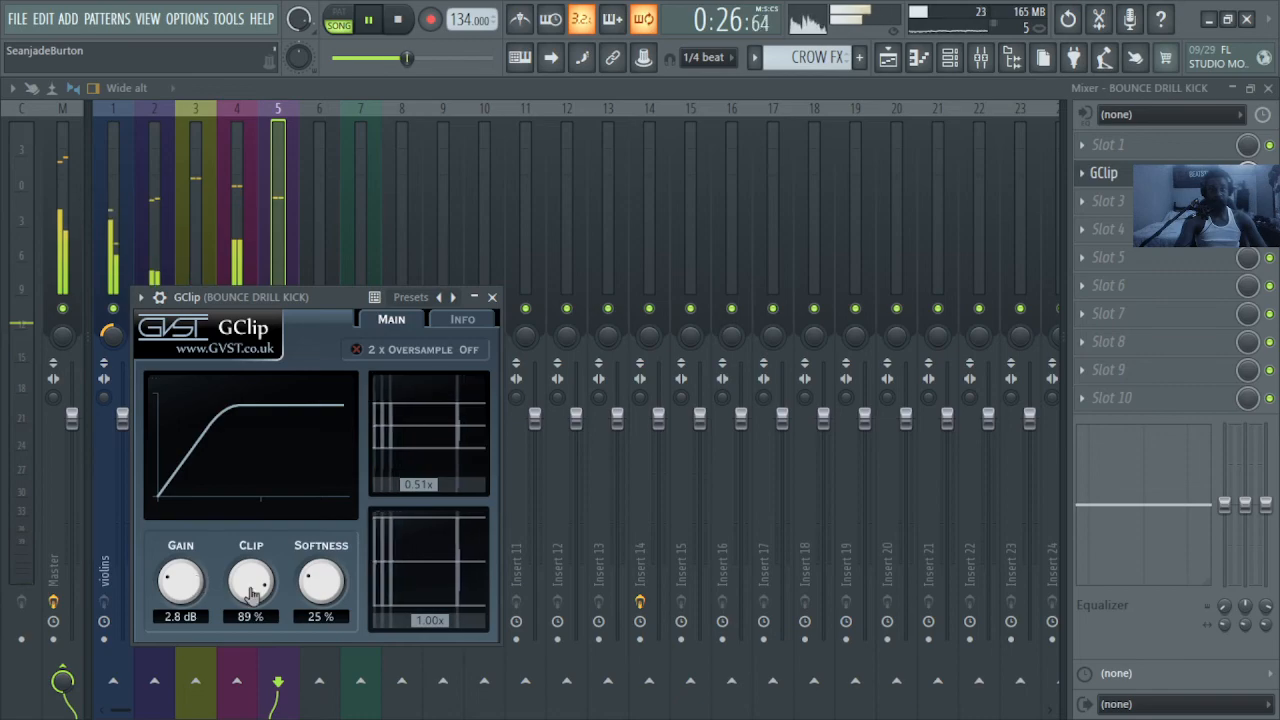
click(492, 297)
key(space)
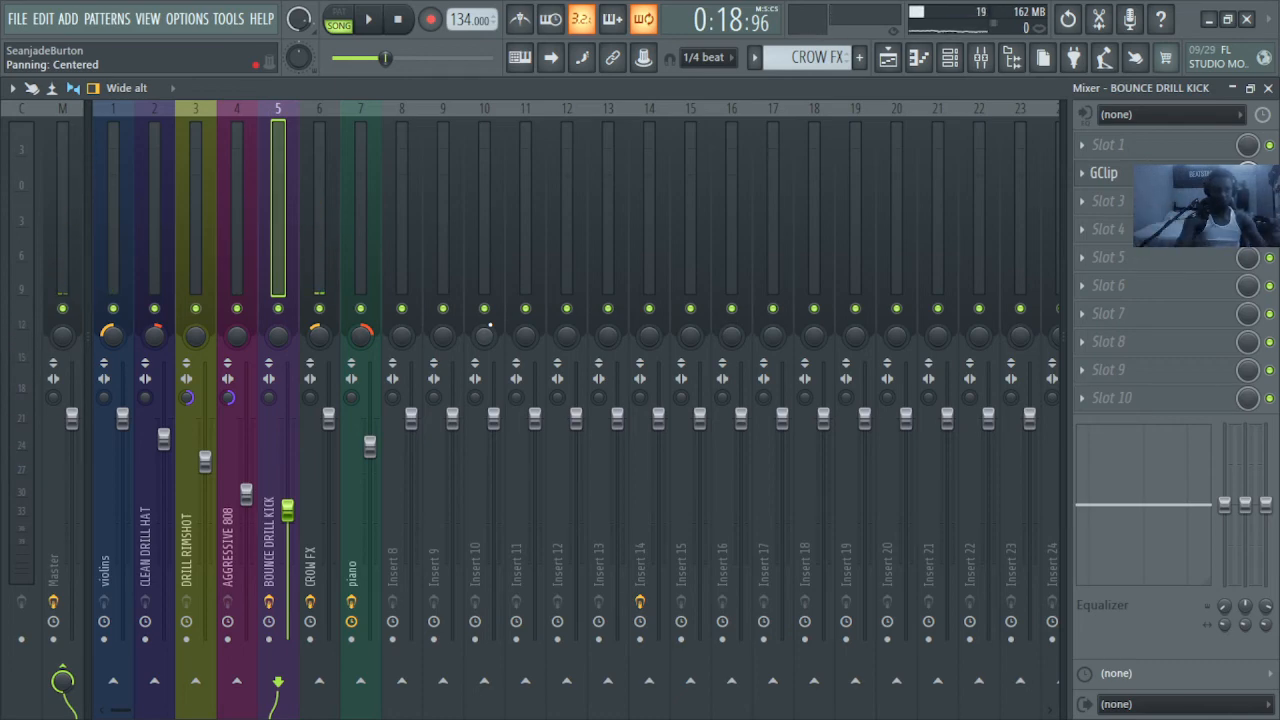
Step: Check the effect slots of the AGGRESSIVE 808 mixer track, and return to the playlist arrangement
click(236, 292)
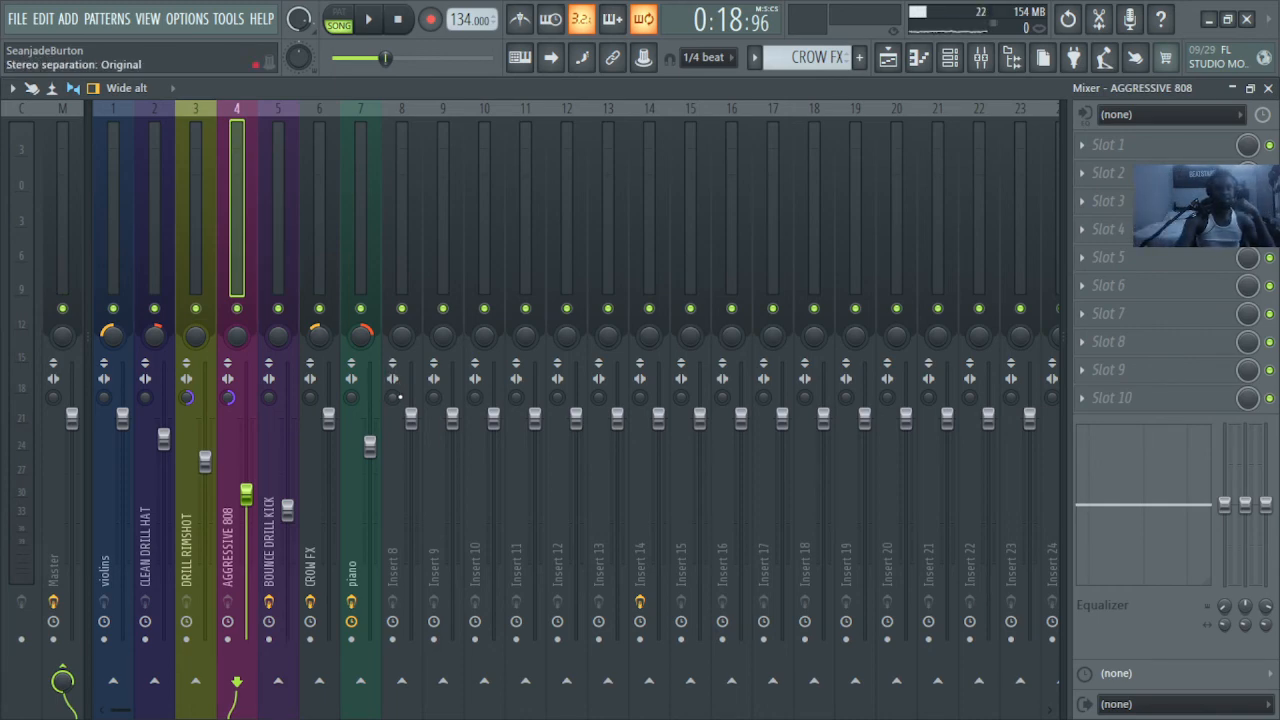
click(887, 59)
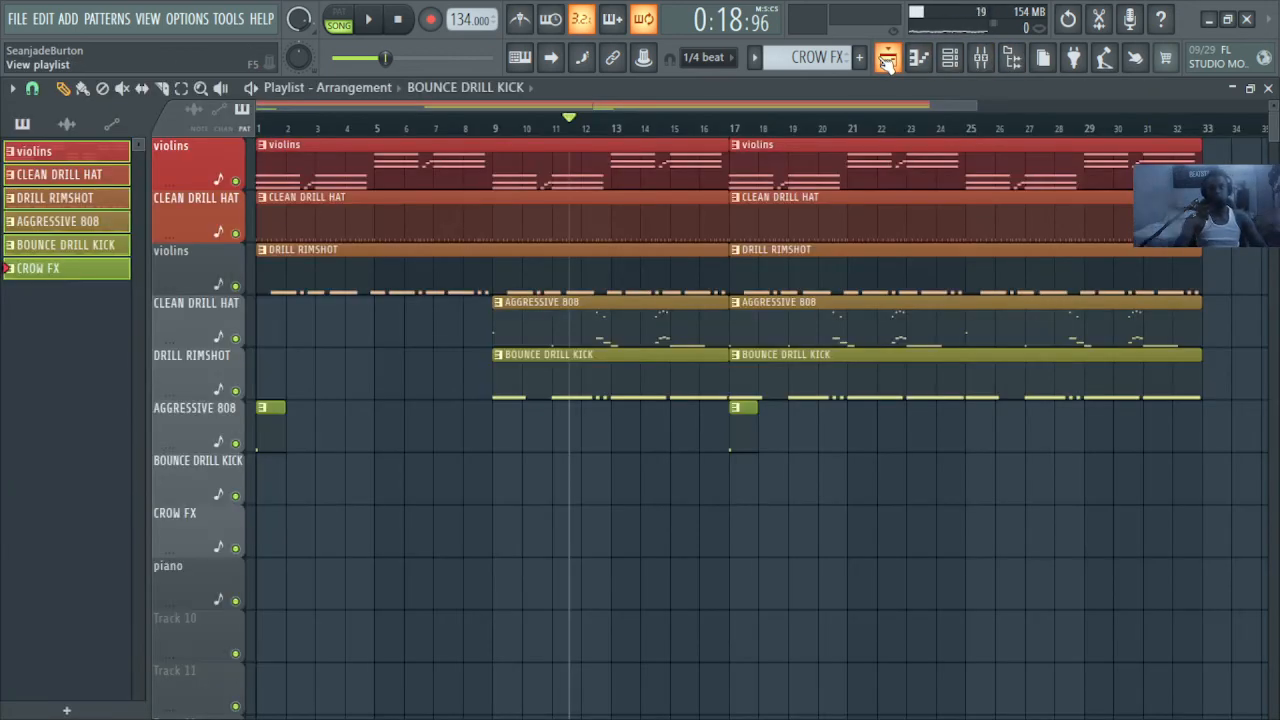